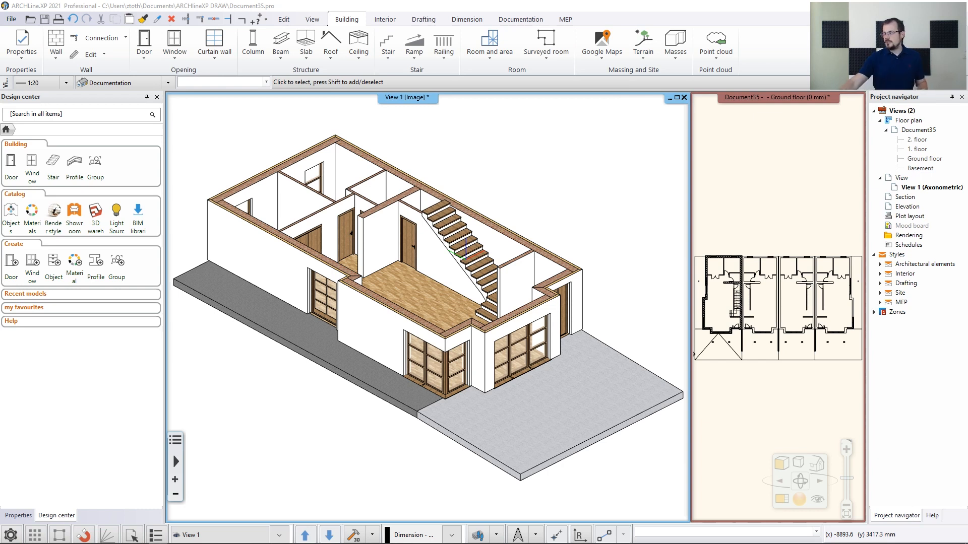
Bring the floor plan into the main view and review the building's floor levels list
{"action": "left_click", "coordinate": [771, 159]}
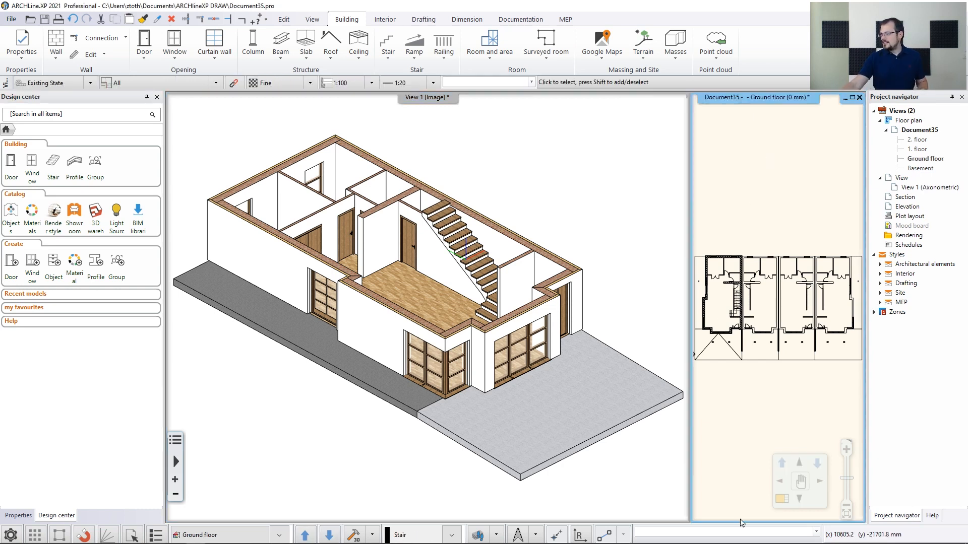
{"action": "left_click", "coordinate": [781, 506]}
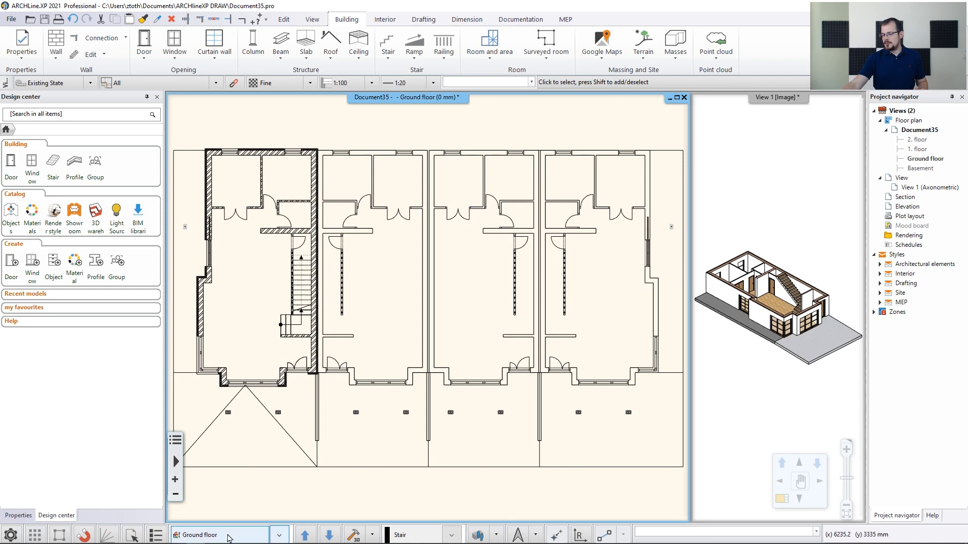
{"action": "left_click", "coordinate": [224, 538]}
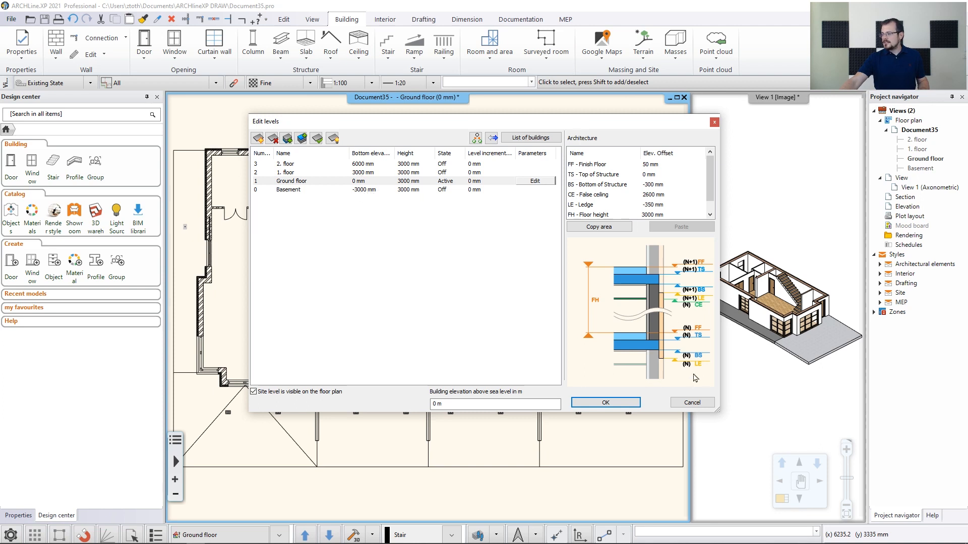
{"action": "left_click", "coordinate": [692, 402]}
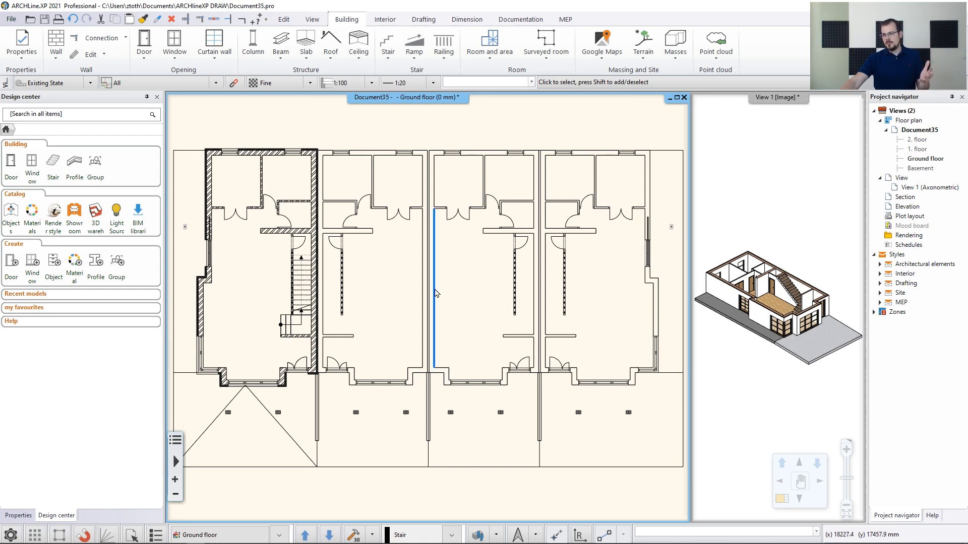
Window-select all ground floor elements of the first house unit in the floor plan
{"action": "middle_click_drag", "start_coordinate": [309, 279], "coordinate": [460, 269]}
{"action": "scroll", "coordinate": [460, 269], "scroll_direction": "up", "scroll_amount": 2}
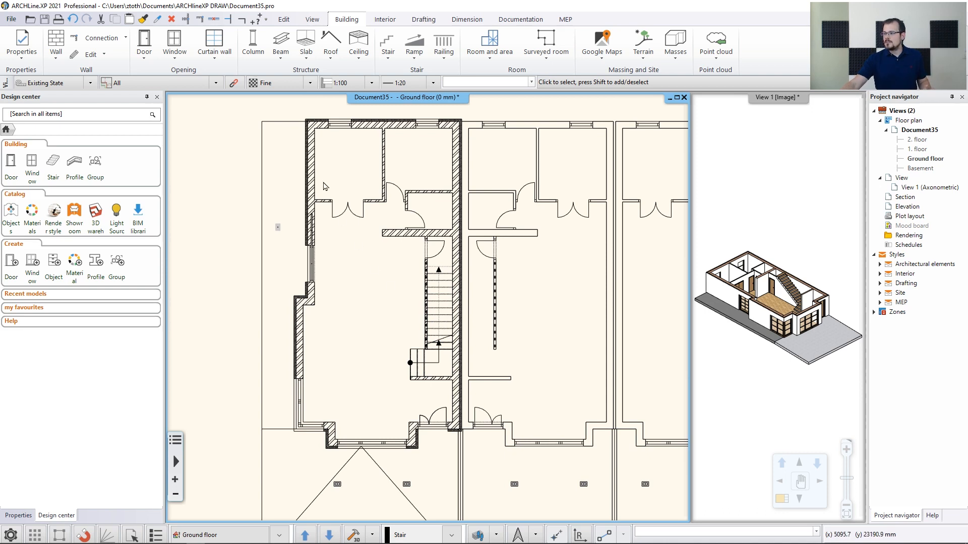
{"action": "left_click", "coordinate": [278, 102]}
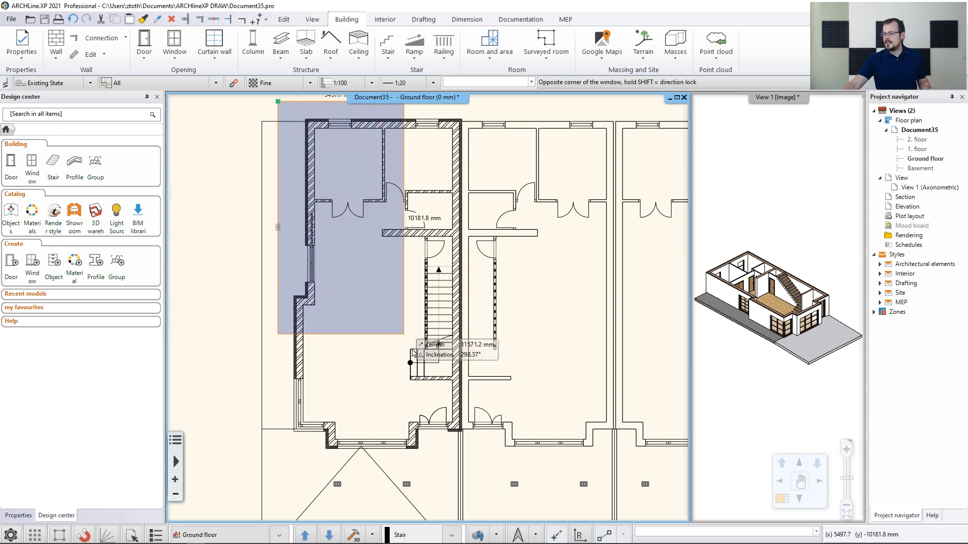
{"action": "left_click", "coordinate": [472, 479]}
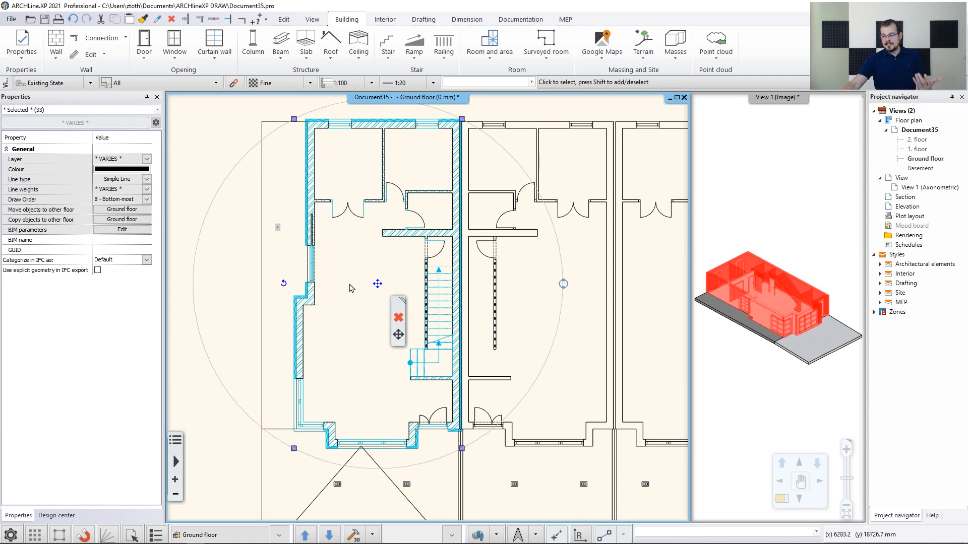
{"action": "scroll", "coordinate": [449, 314], "scroll_direction": "down", "scroll_amount": 1}
{"action": "scroll", "coordinate": [451, 313], "scroll_direction": "down", "scroll_amount": 2}
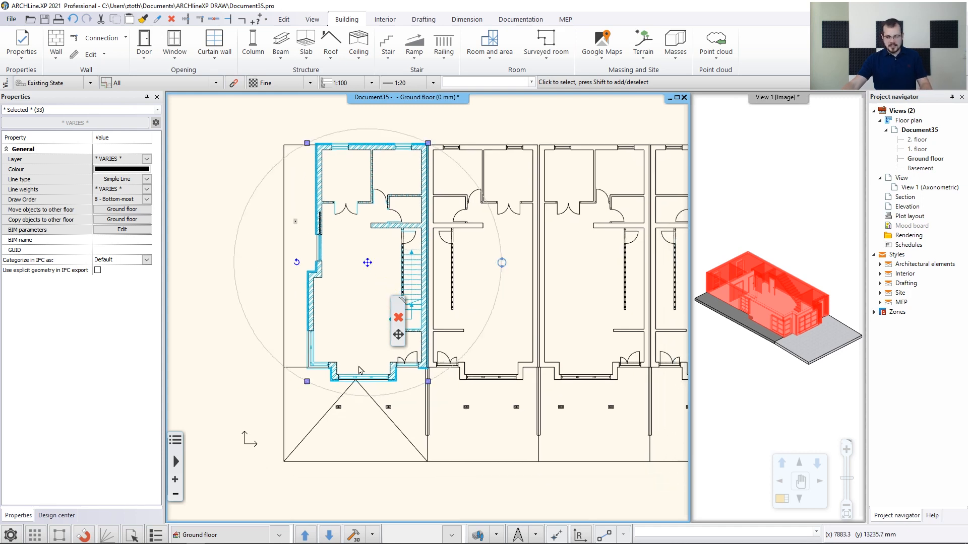
{"action": "left_click", "coordinate": [325, 437], "text": "shift"}
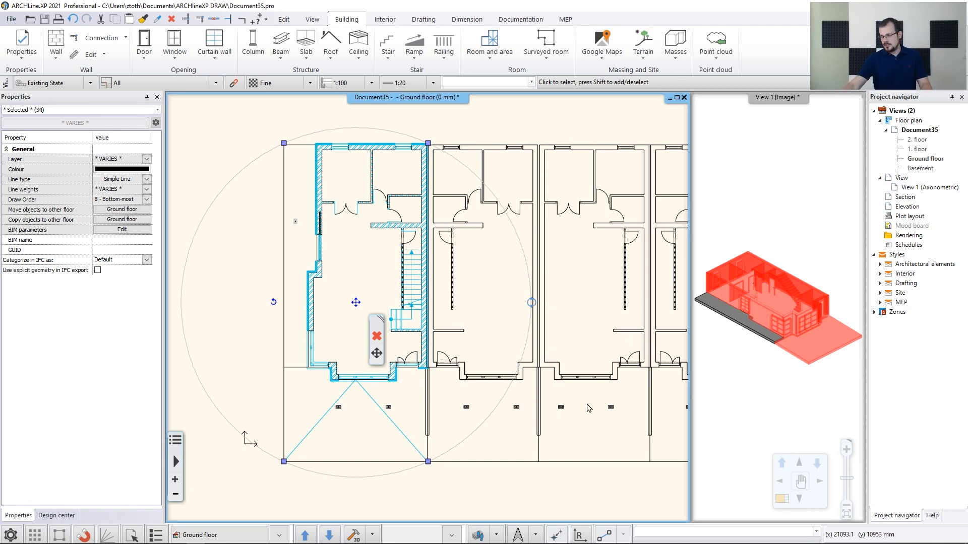
{"action": "left_click", "coordinate": [312, 438], "text": "shift"}
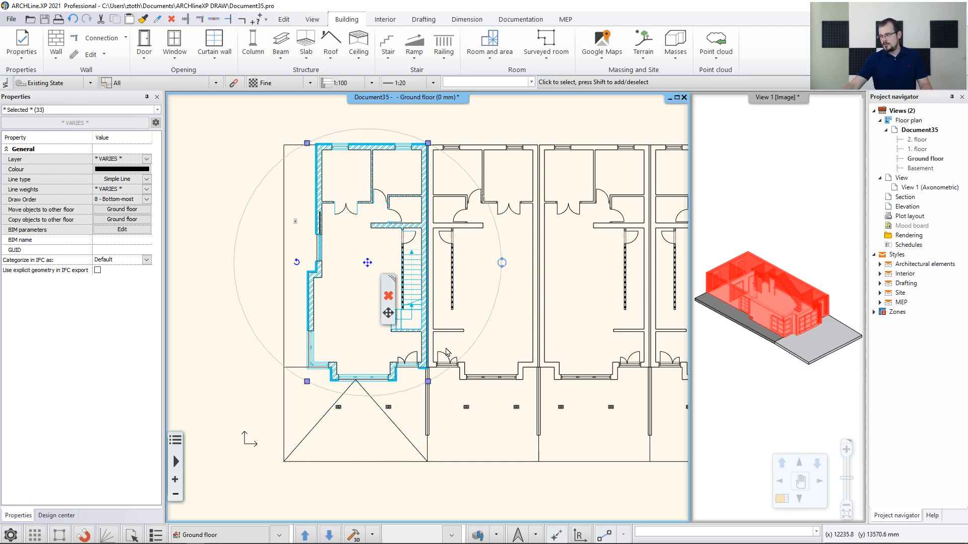
{"action": "middle_click_drag", "start_coordinate": [448, 353], "coordinate": [427, 368]}
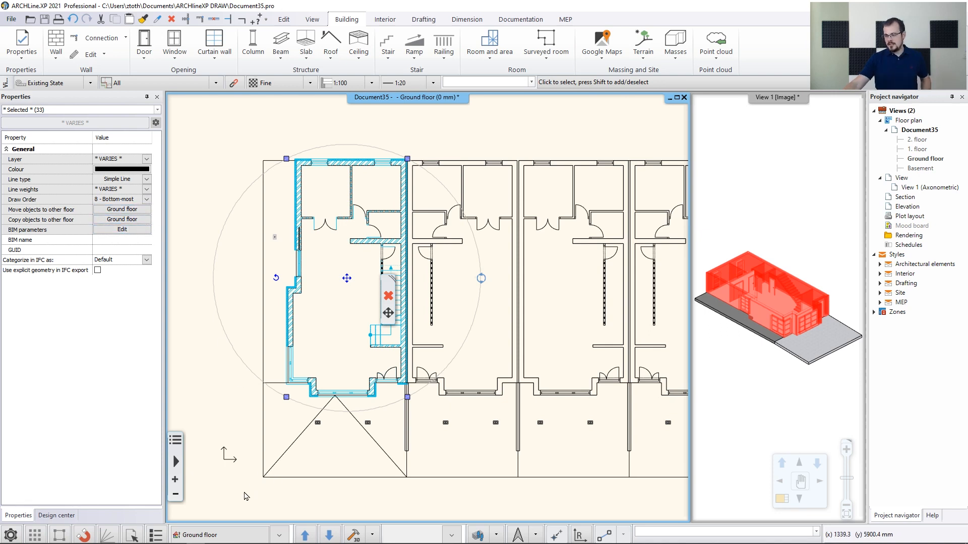
Copy the selected objects to the 1. floor
{"action": "left_click", "coordinate": [229, 537]}
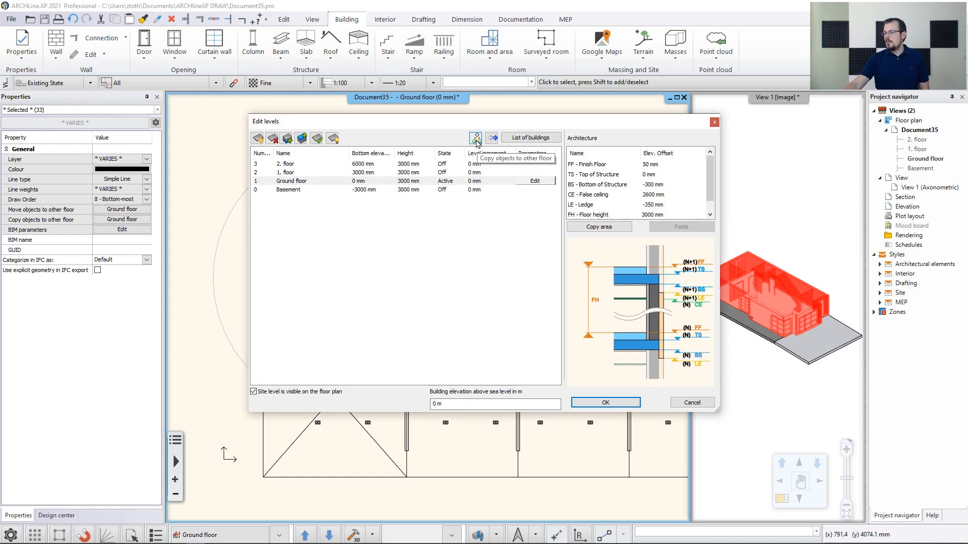
{"action": "left_click", "coordinate": [476, 139]}
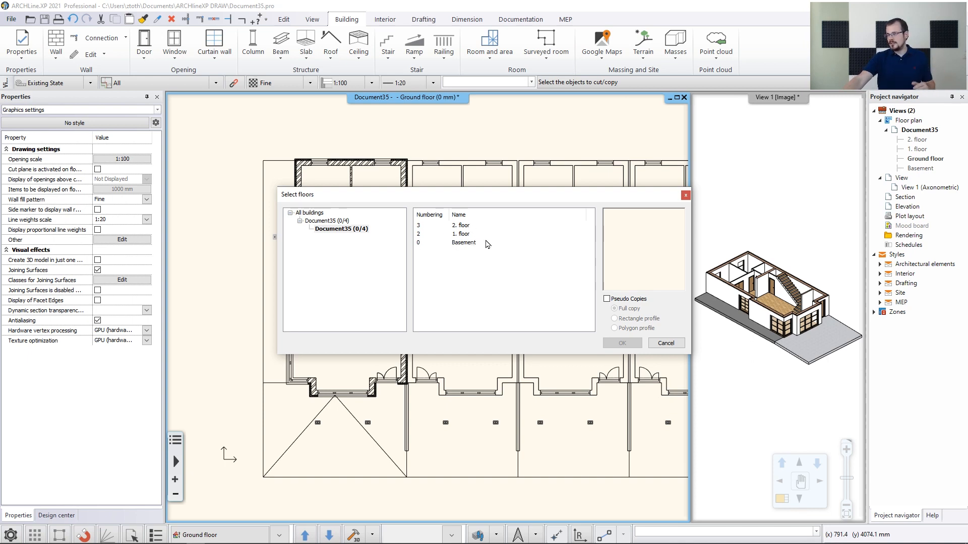
{"action": "left_click", "coordinate": [476, 236]}
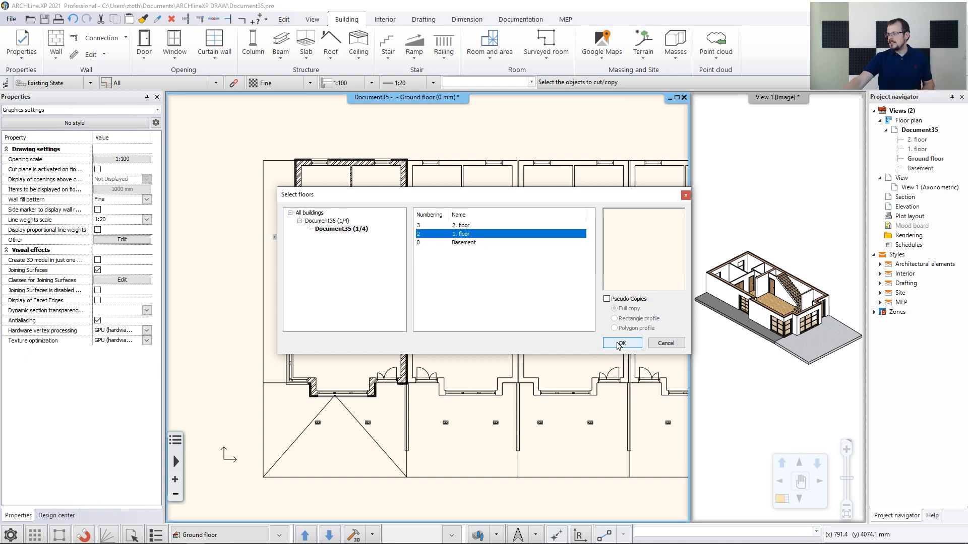
{"action": "left_click", "coordinate": [618, 344]}
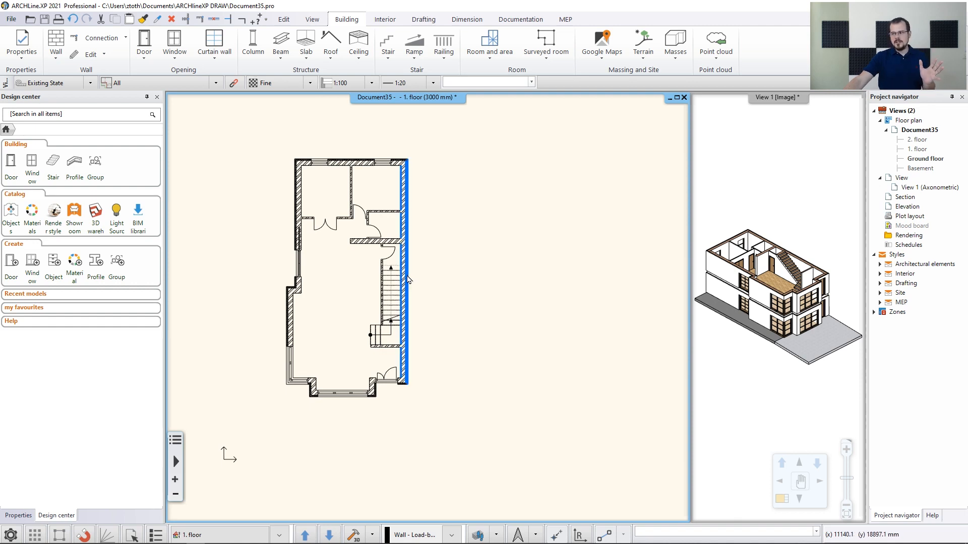
Switch between the ground floor and the 1. floor to compare the copied plan
{"action": "left_click", "coordinate": [328, 536]}
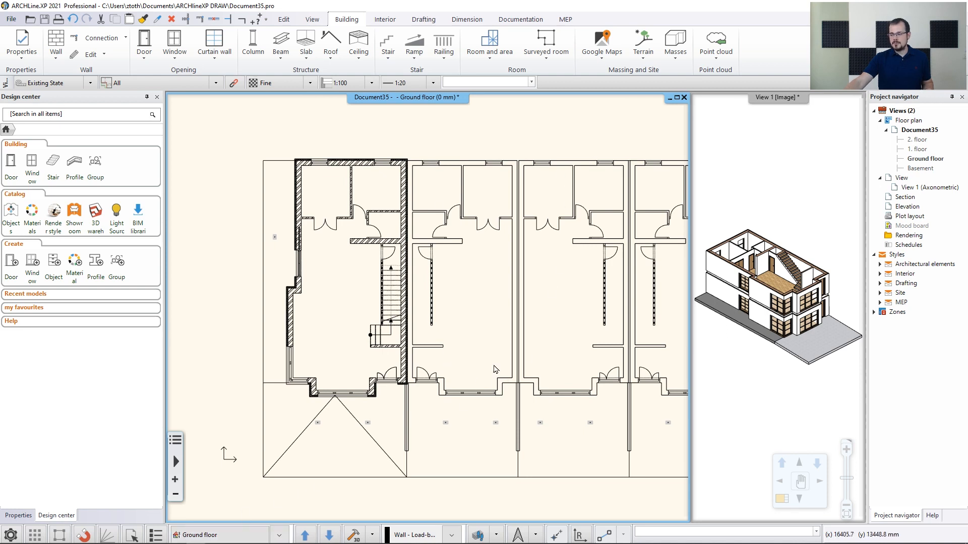
{"action": "left_click", "coordinate": [305, 536]}
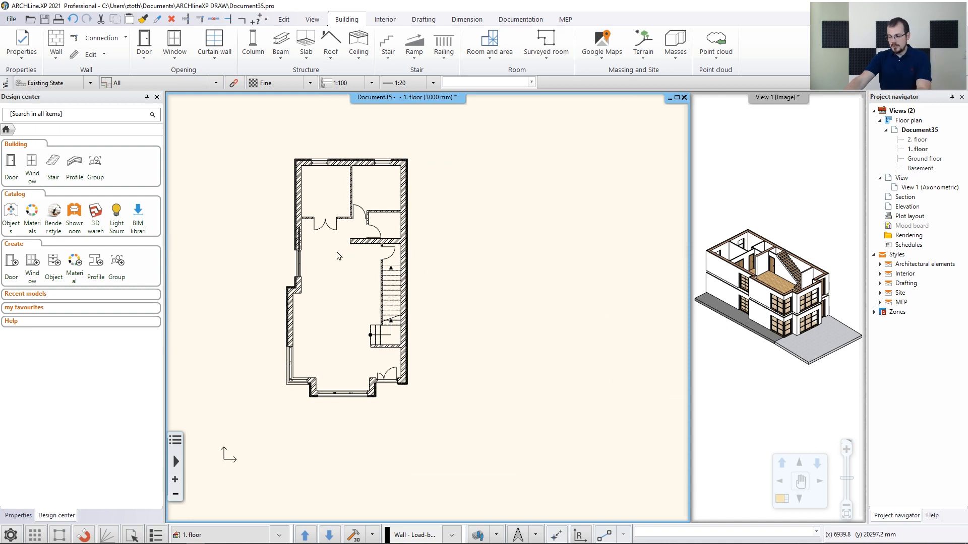
{"action": "key", "text": "Page_Down"}
{"action": "key", "text": "Page_Up"}
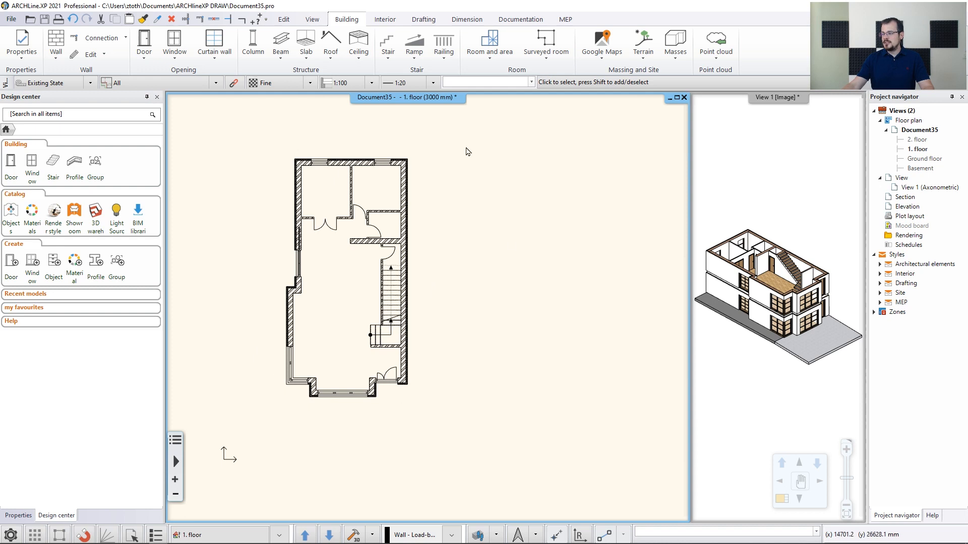
Delete the staircase from the 1. floor plan
{"action": "scroll", "coordinate": [447, 219], "scroll_direction": "up", "scroll_amount": 3}
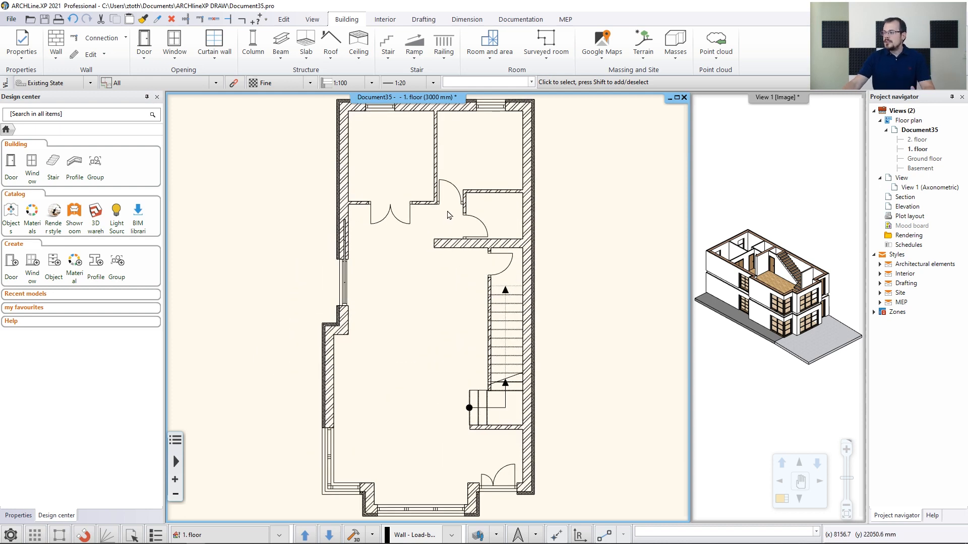
{"action": "left_click", "coordinate": [510, 371]}
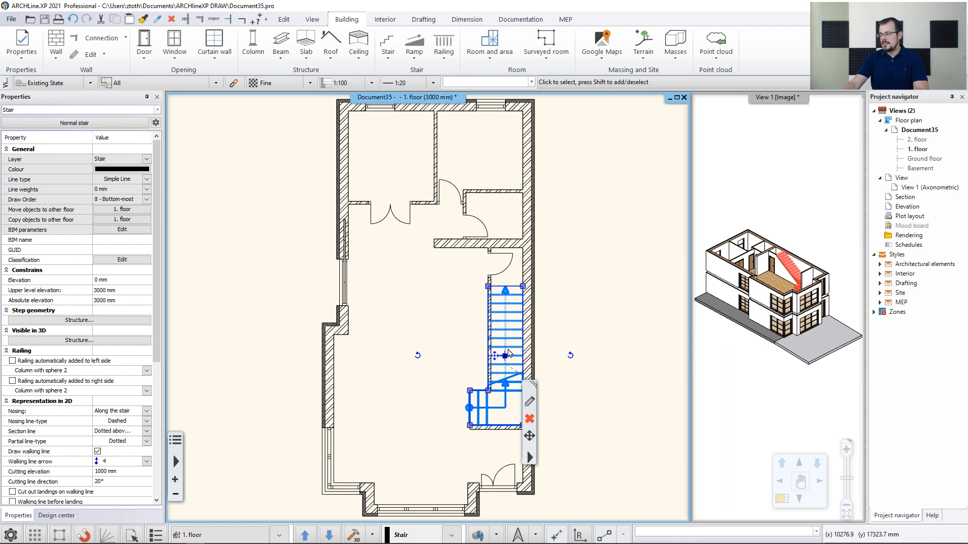
{"action": "key", "text": "Delete"}
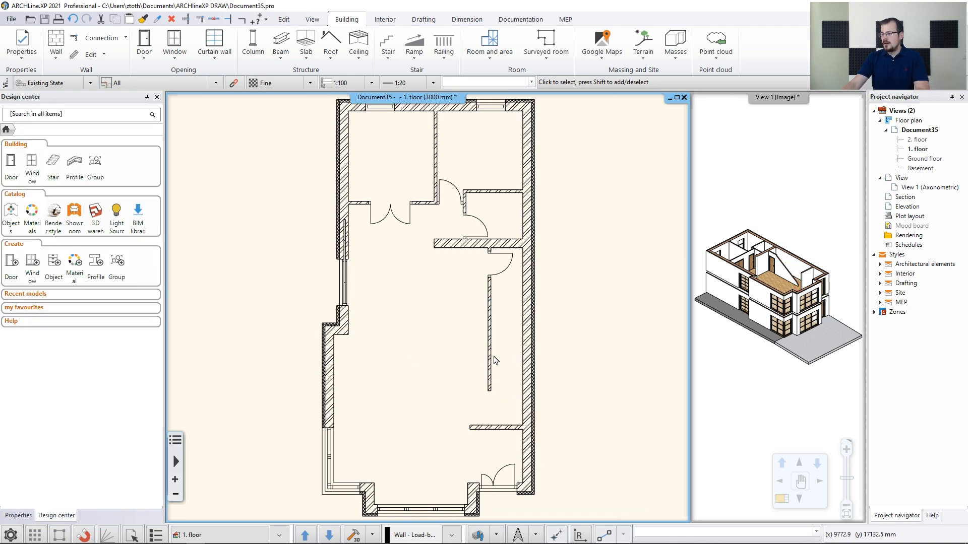
Delete the wall beside the former stairwell and the short wall above it
{"action": "left_click", "coordinate": [492, 361]}
{"action": "key", "text": "Delete"}
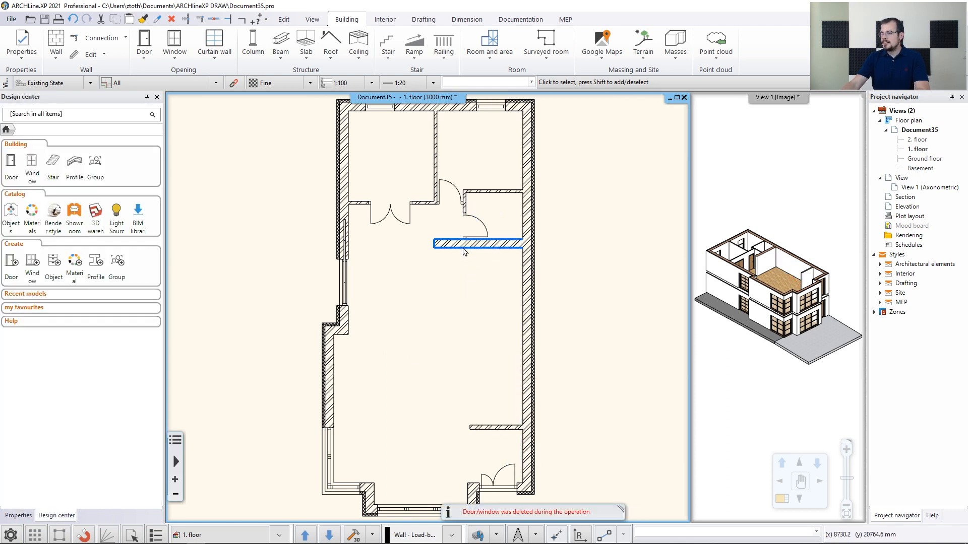
{"action": "left_click", "coordinate": [464, 250]}
{"action": "key", "text": "Delete"}
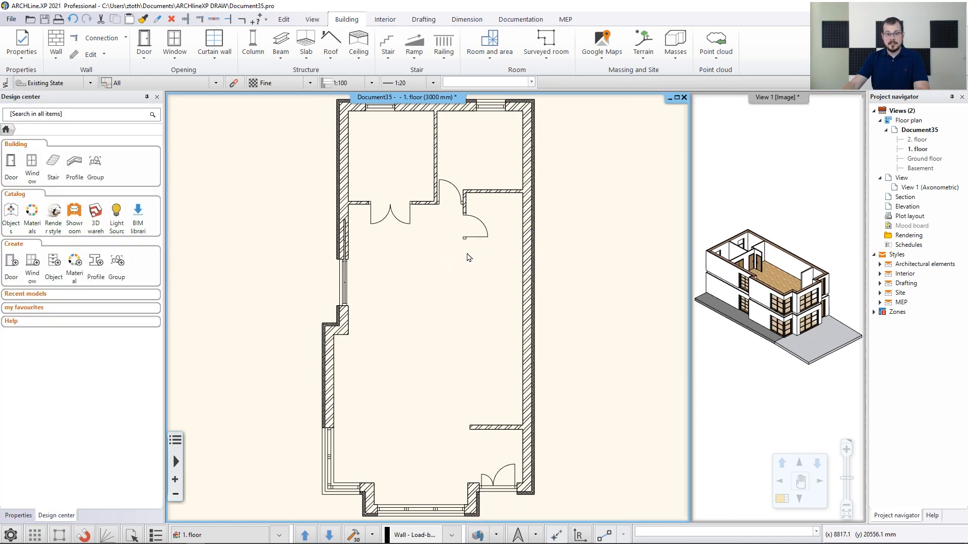
Select and delete the remaining interior walls and doors of the upper rooms on the 1. floor
{"action": "left_click_drag", "start_coordinate": [372, 129], "coordinate": [498, 267]}
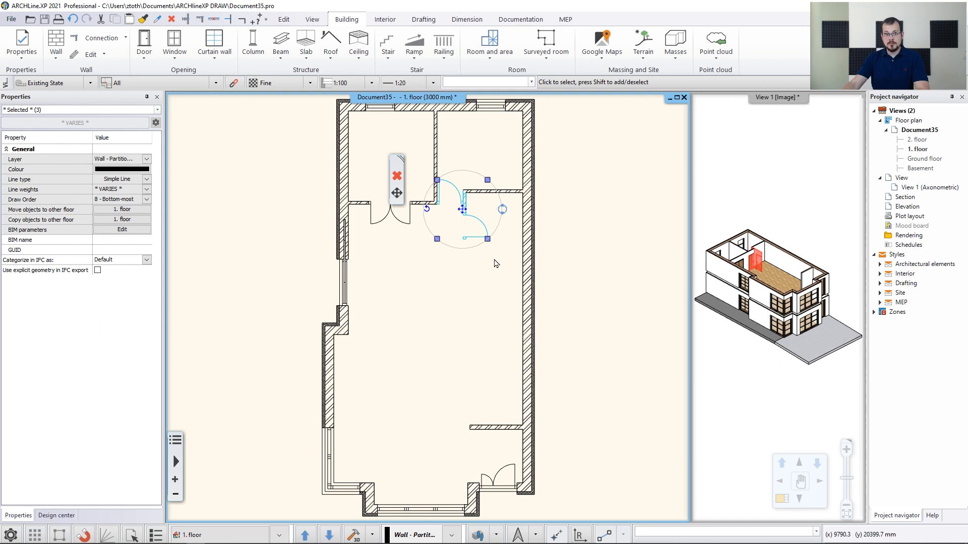
{"action": "key", "text": "Delete"}
{"action": "left_click_drag", "start_coordinate": [492, 254], "coordinate": [379, 147]}
{"action": "key", "text": "Delete"}
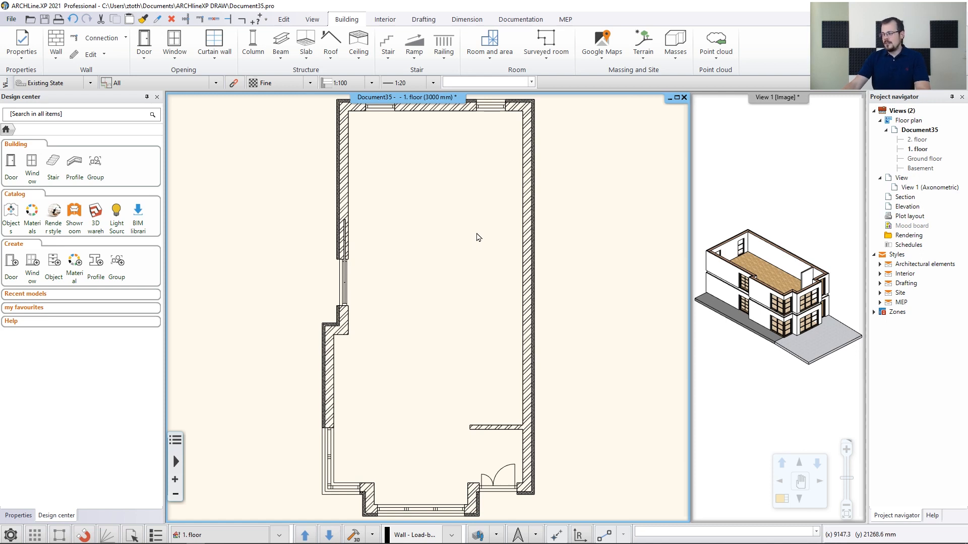
Select the 1. floor wall above the front bay window in the 3D view
{"action": "left_click", "coordinate": [780, 205]}
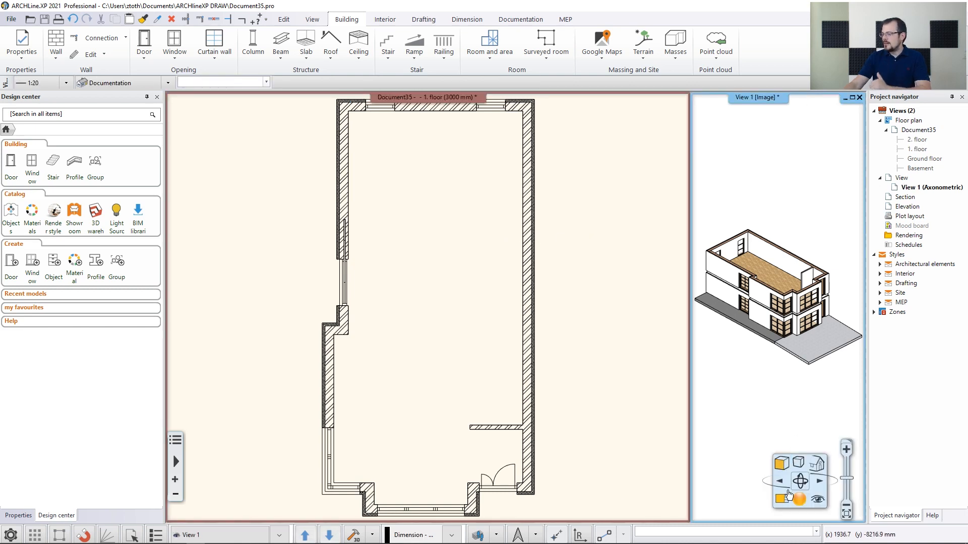
{"action": "left_click", "coordinate": [783, 505]}
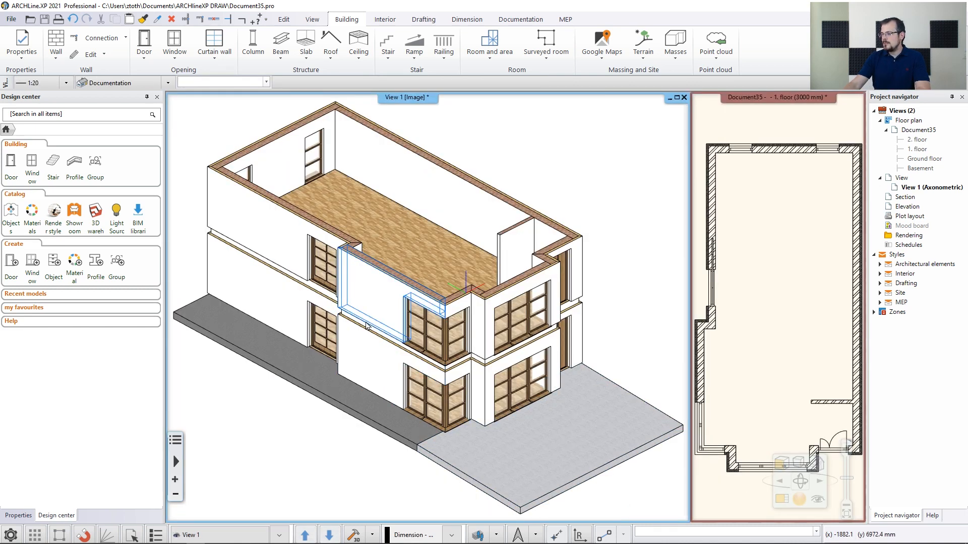
{"action": "scroll", "coordinate": [449, 318], "scroll_direction": "up", "scroll_amount": 5}
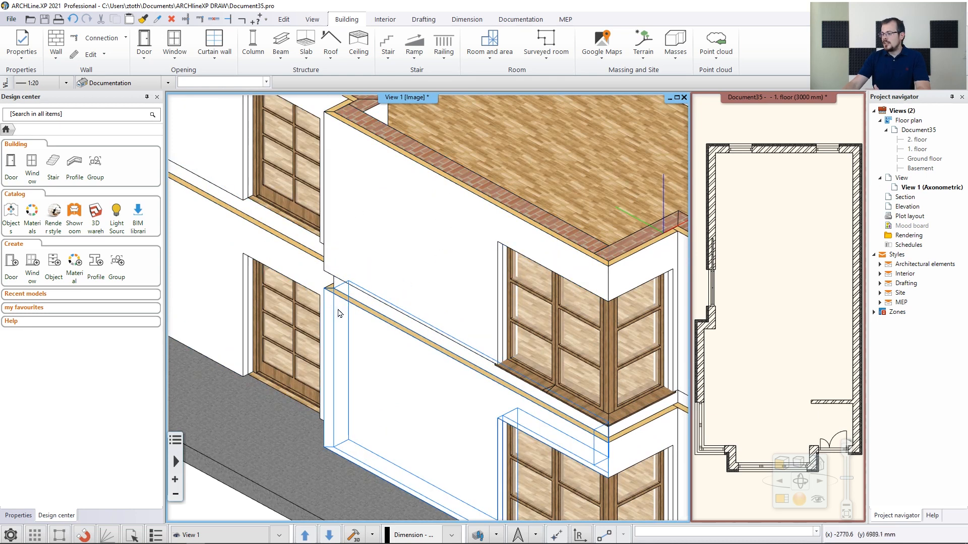
{"action": "scroll", "coordinate": [479, 324], "scroll_direction": "up", "scroll_amount": 4}
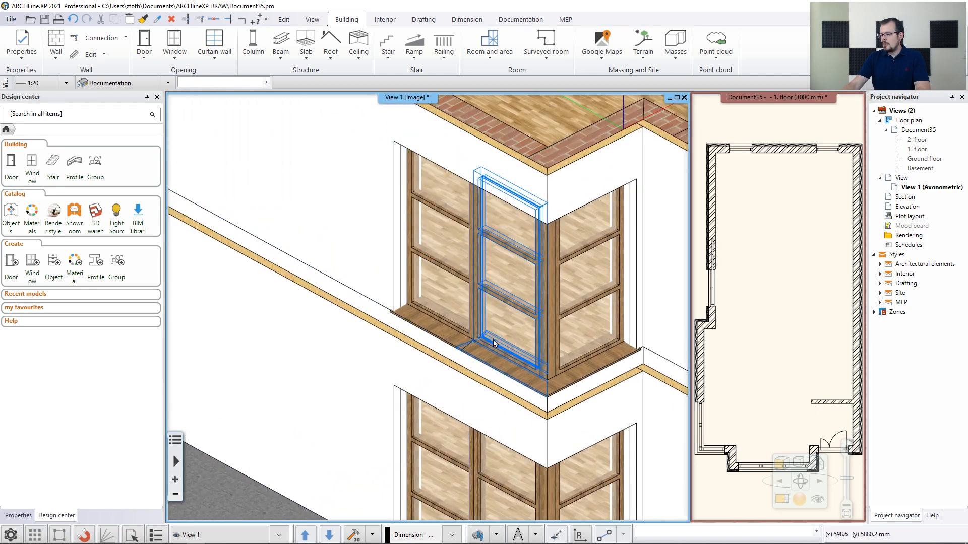
{"action": "middle_click_drag", "start_coordinate": [479, 324], "coordinate": [452, 298]}
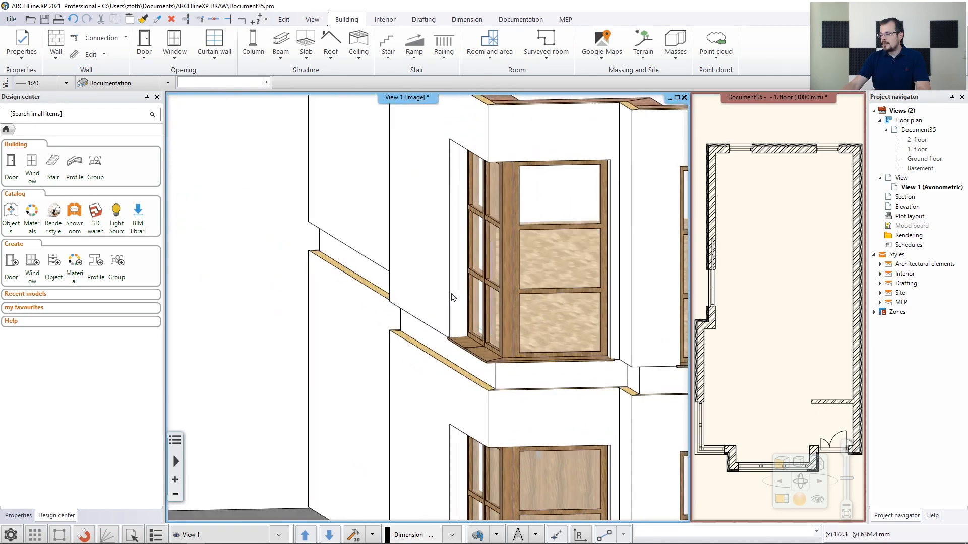
{"action": "middle_click_drag", "start_coordinate": [455, 365], "coordinate": [422, 282]}
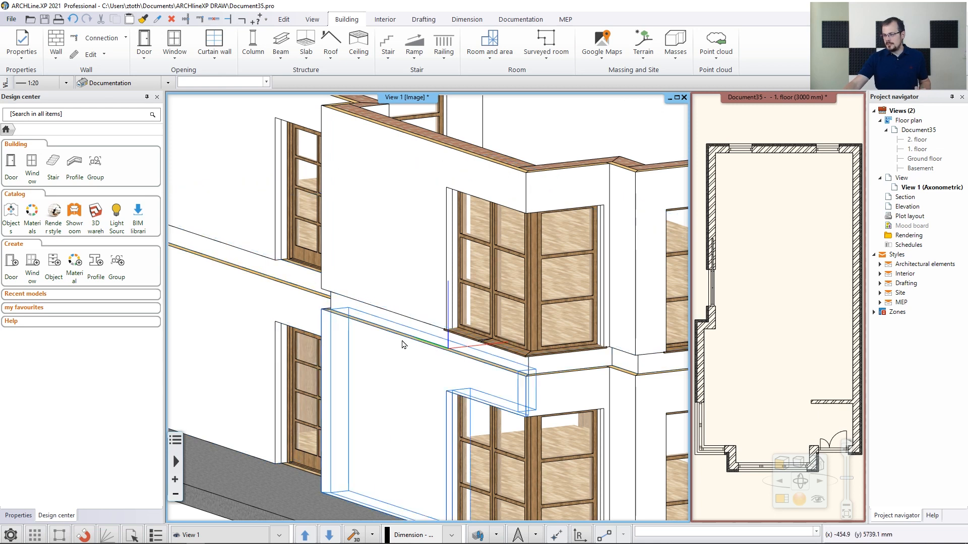
{"action": "left_click", "coordinate": [398, 252]}
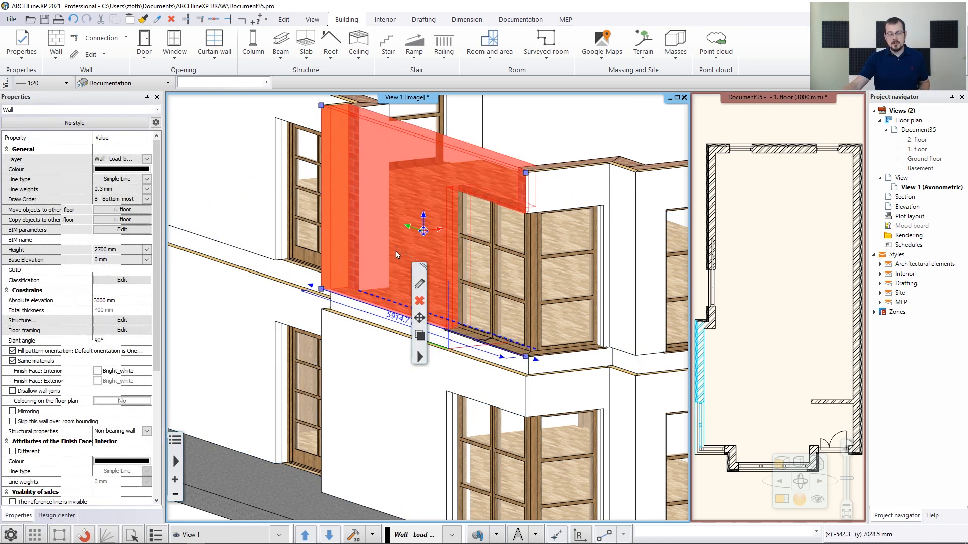
Edit the wall above the bay window so its thermal insulation layer's bottom bound is BS - Bottom of Structure
{"action": "left_click", "coordinate": [419, 284]}
{"action": "left_click", "coordinate": [421, 291]}
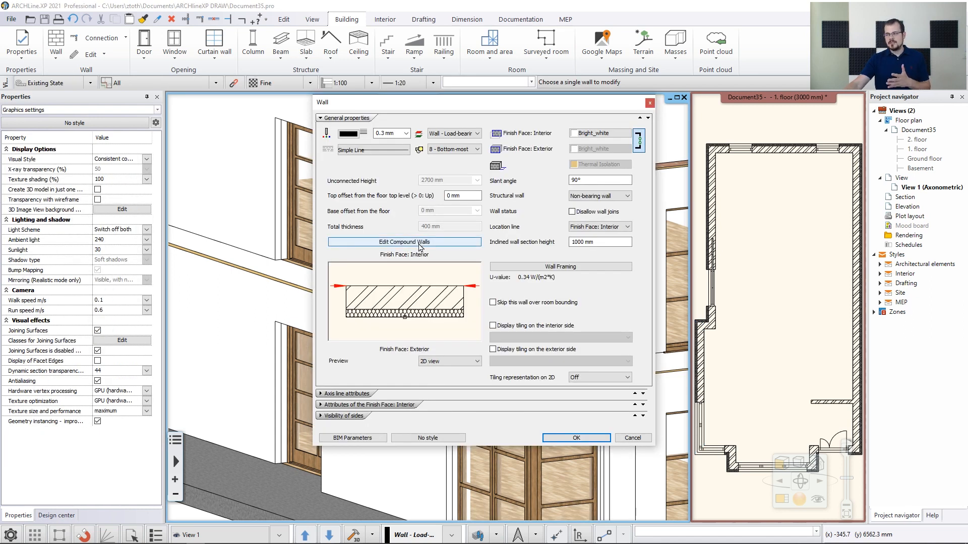
{"action": "left_click", "coordinate": [420, 243]}
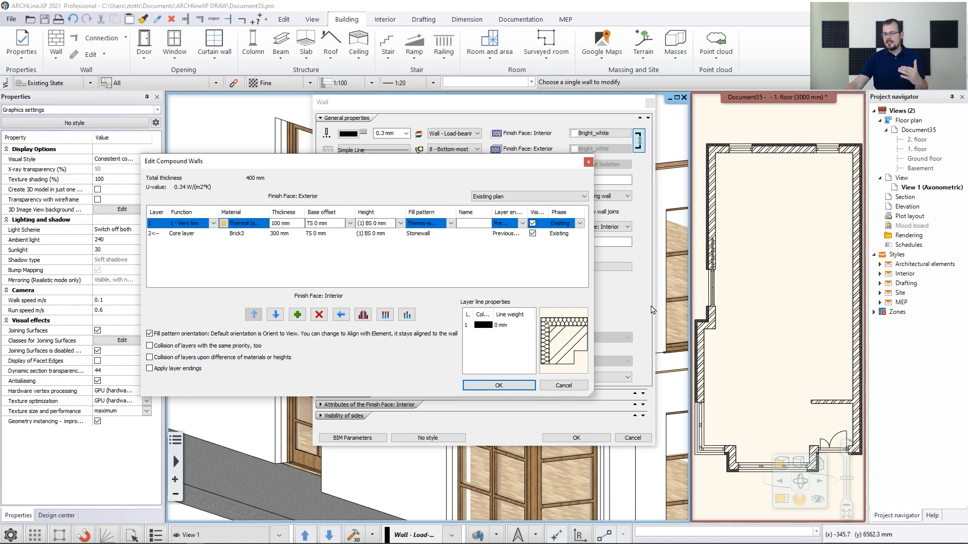
{"action": "left_click", "coordinate": [350, 224]}
{"action": "left_click", "coordinate": [327, 234]}
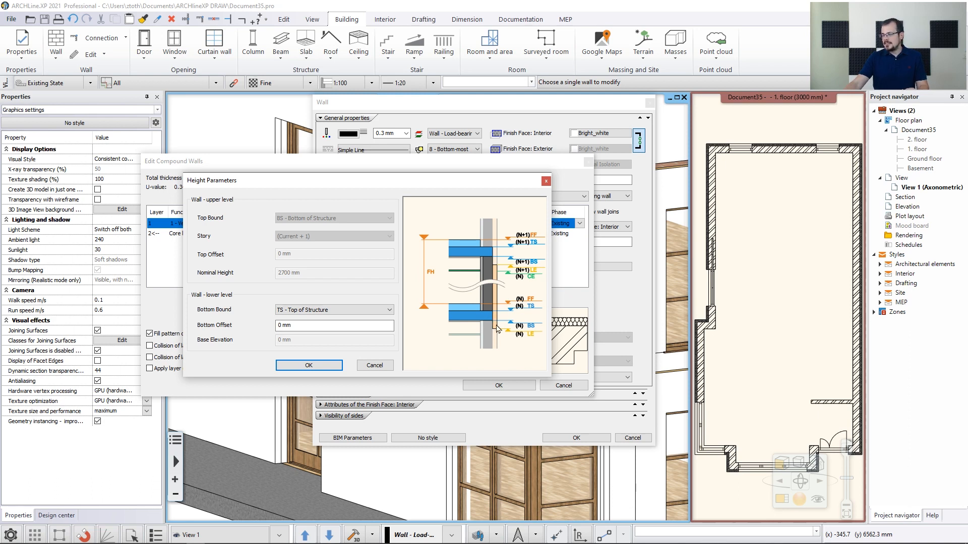
{"action": "left_click", "coordinate": [388, 310]}
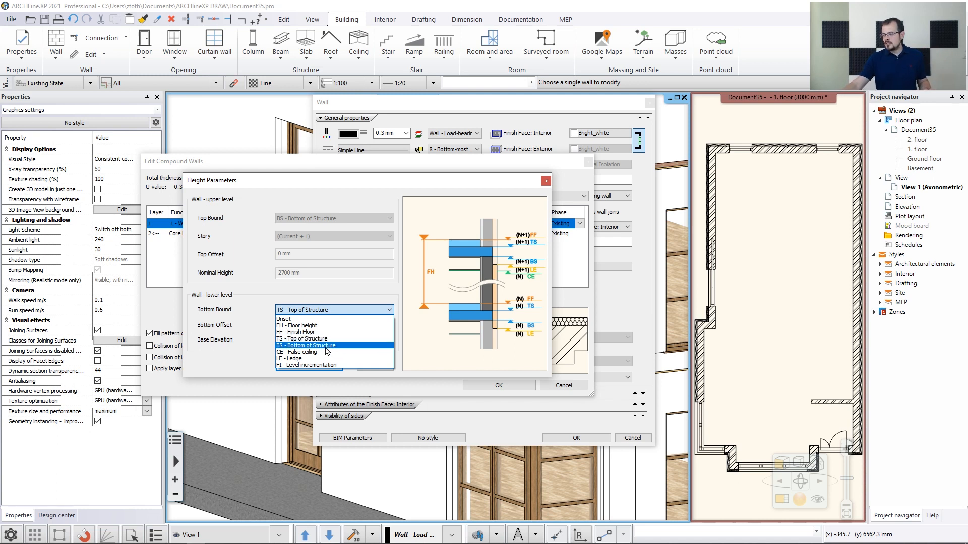
{"action": "left_click", "coordinate": [326, 347]}
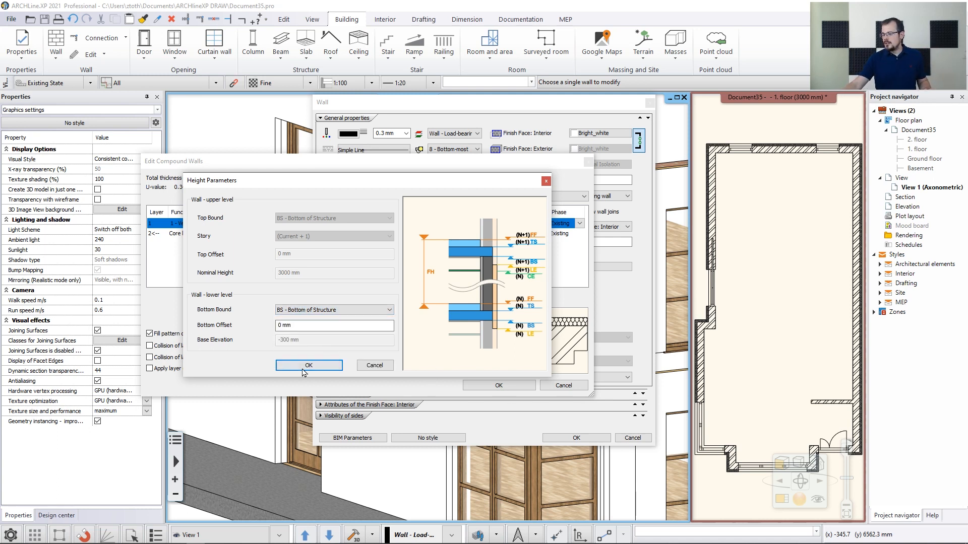
{"action": "left_click", "coordinate": [309, 366]}
{"action": "left_click", "coordinate": [492, 387]}
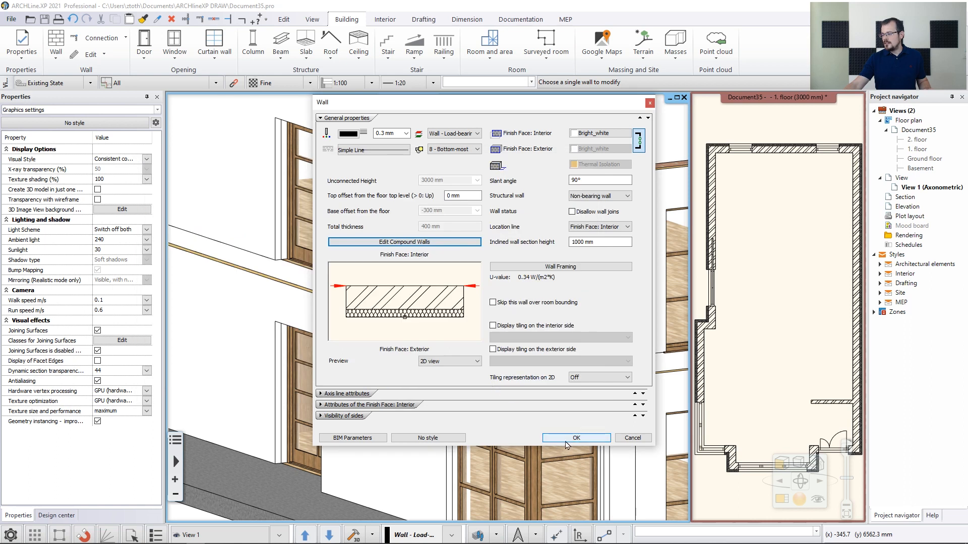
{"action": "left_click", "coordinate": [568, 440]}
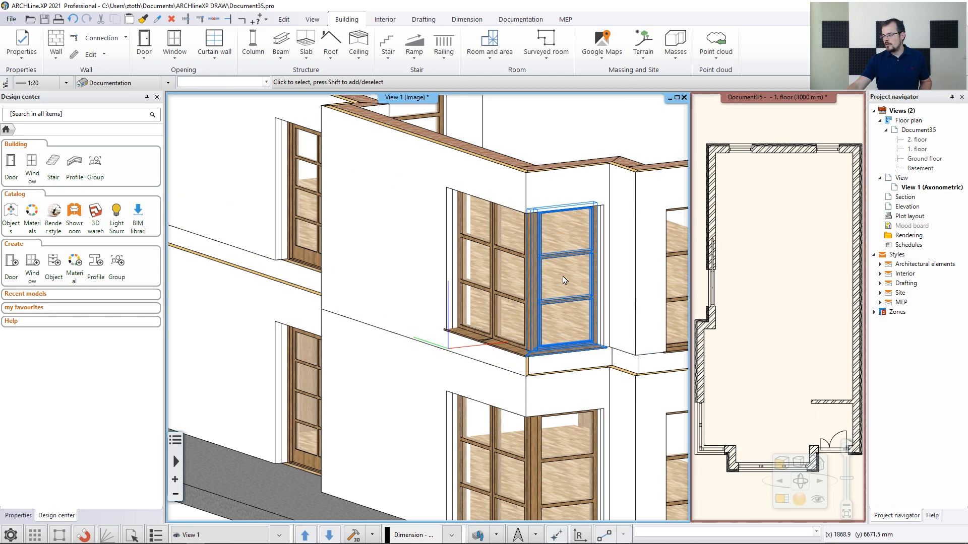
Copy all properties of the adjusted left exterior wall onto the other exterior walls of the 1. floor plan
{"action": "left_click", "coordinate": [741, 280]}
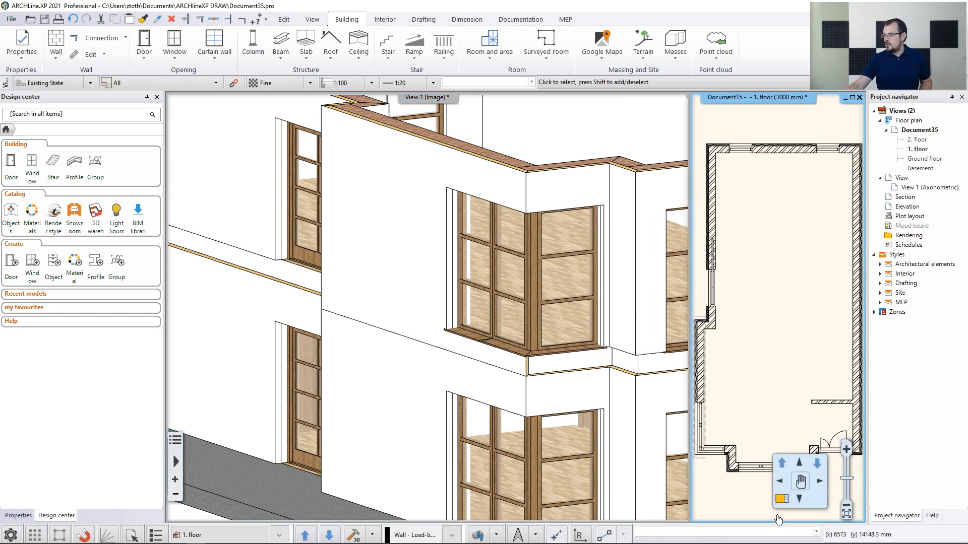
{"action": "left_click", "coordinate": [781, 499]}
{"action": "middle_click_drag", "start_coordinate": [401, 394], "coordinate": [403, 380]}
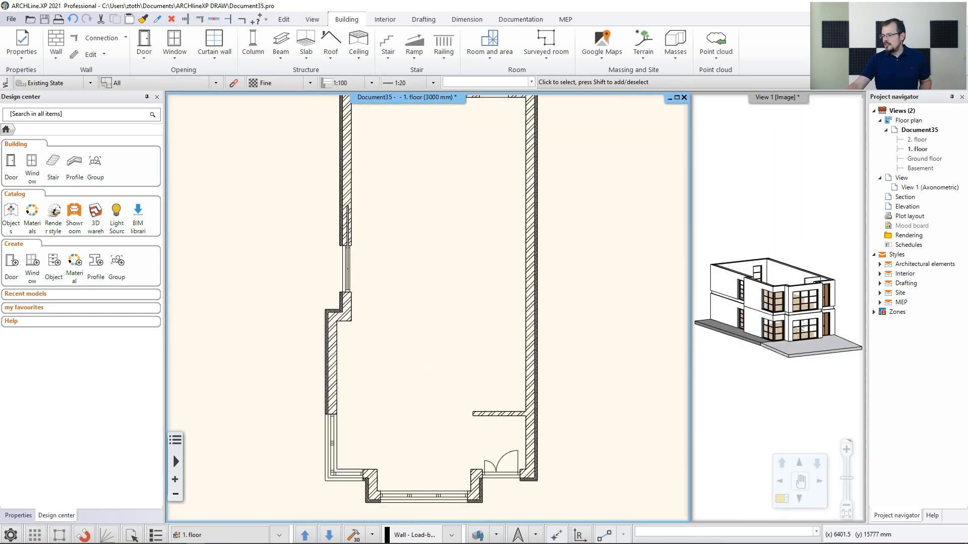
{"action": "left_click", "coordinate": [334, 383]}
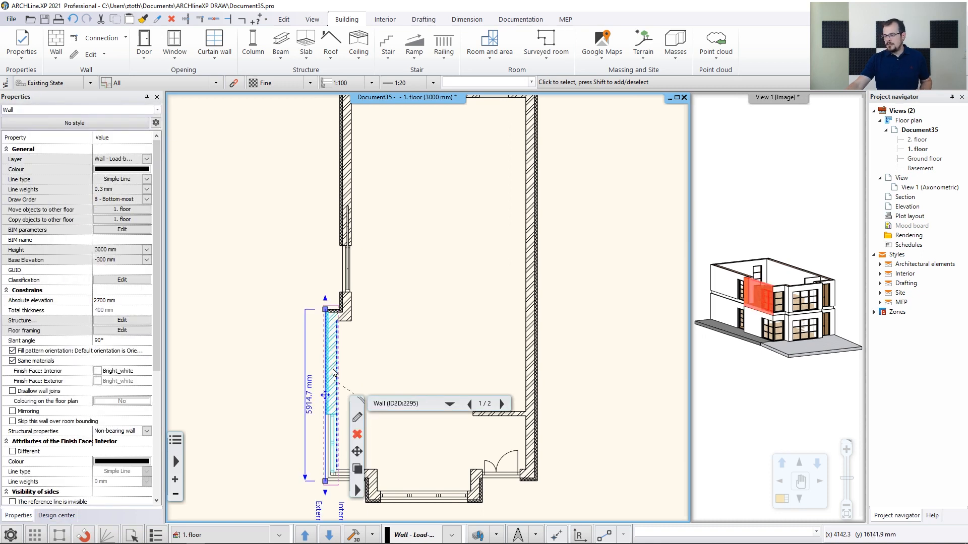
{"action": "right_click", "coordinate": [333, 373]}
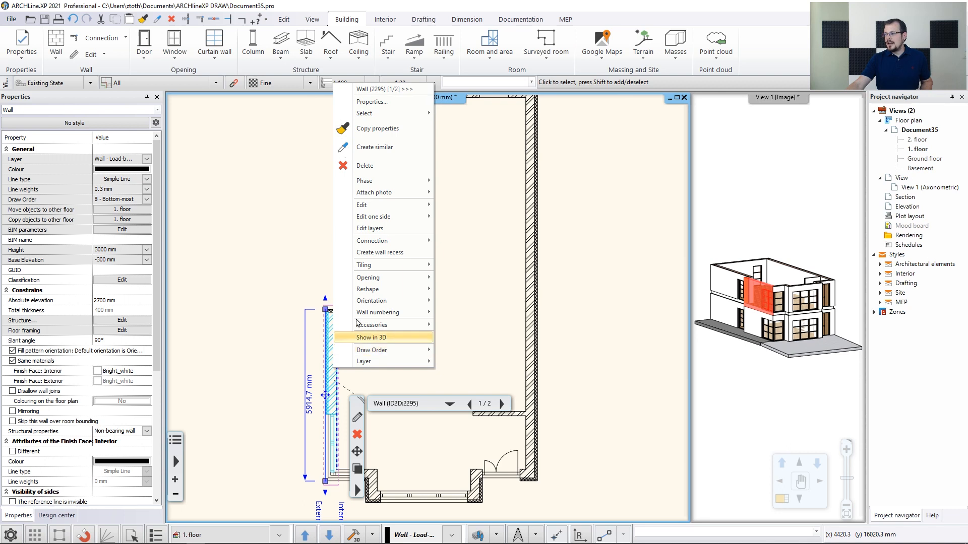
{"action": "left_click", "coordinate": [379, 133]}
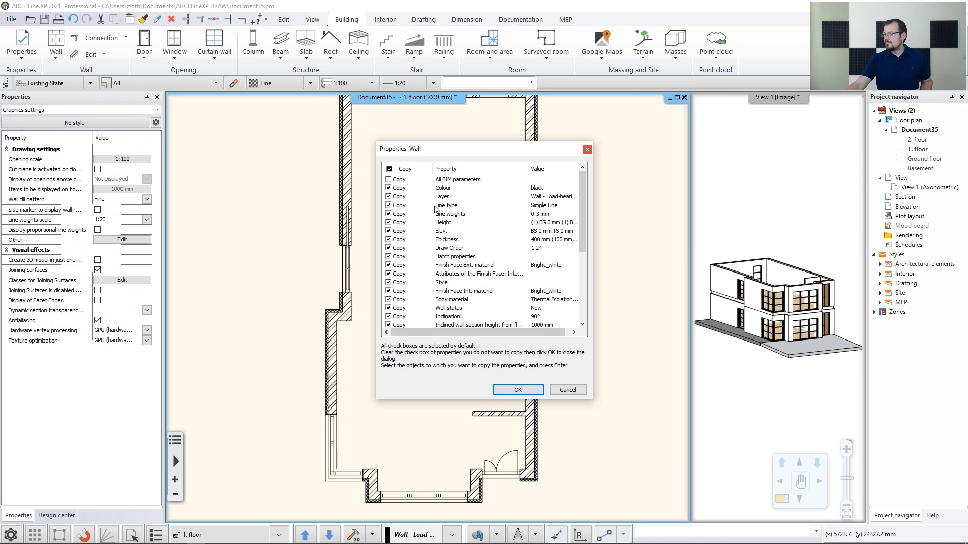
{"action": "left_click", "coordinate": [517, 390]}
{"action": "left_click", "coordinate": [347, 194]}
{"action": "left_click", "coordinate": [367, 152]}
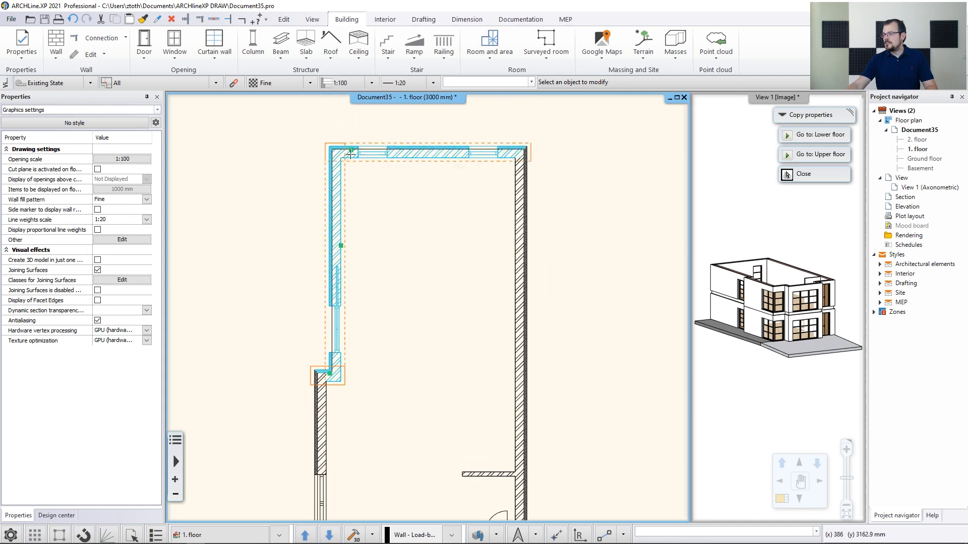
{"action": "left_click", "coordinate": [521, 229]}
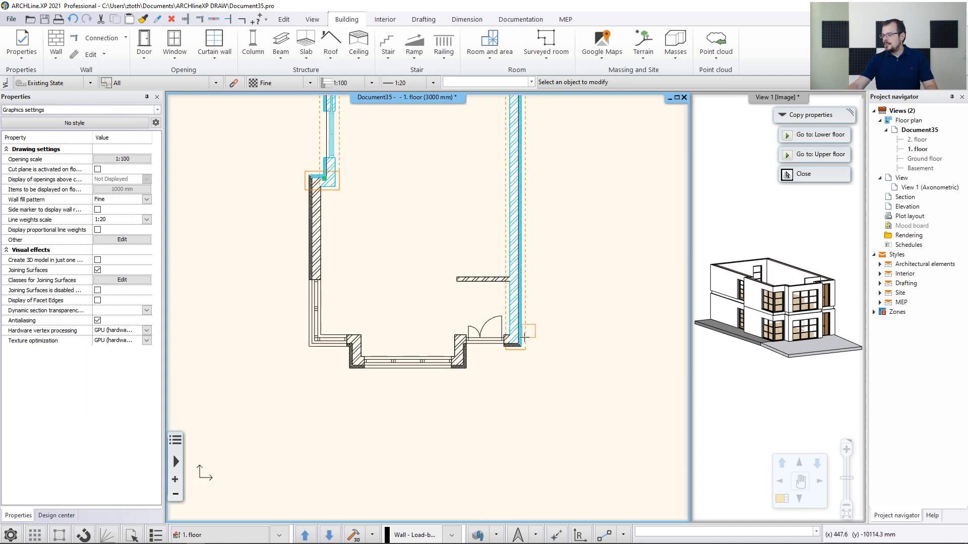
{"action": "left_click", "coordinate": [461, 354]}
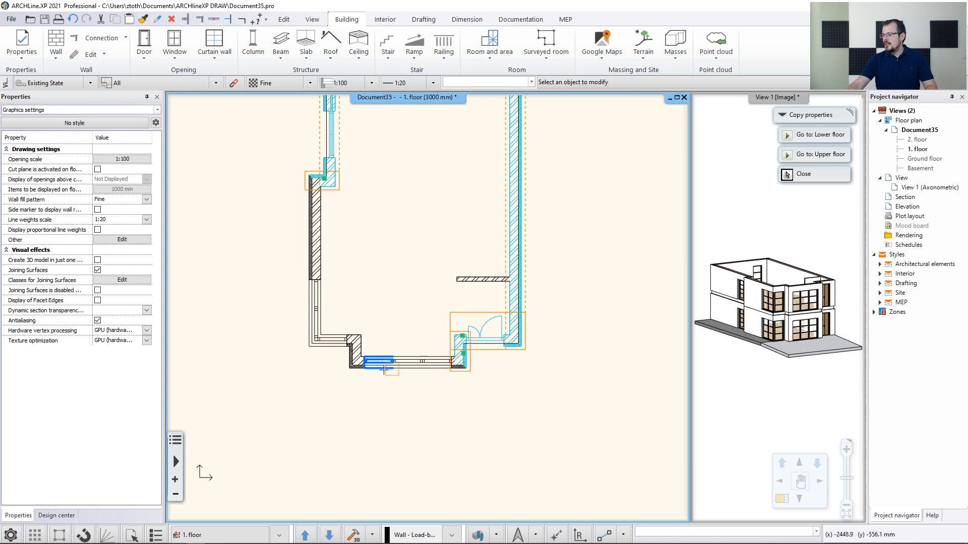
{"action": "left_click", "coordinate": [358, 366]}
{"action": "left_click", "coordinate": [360, 345]}
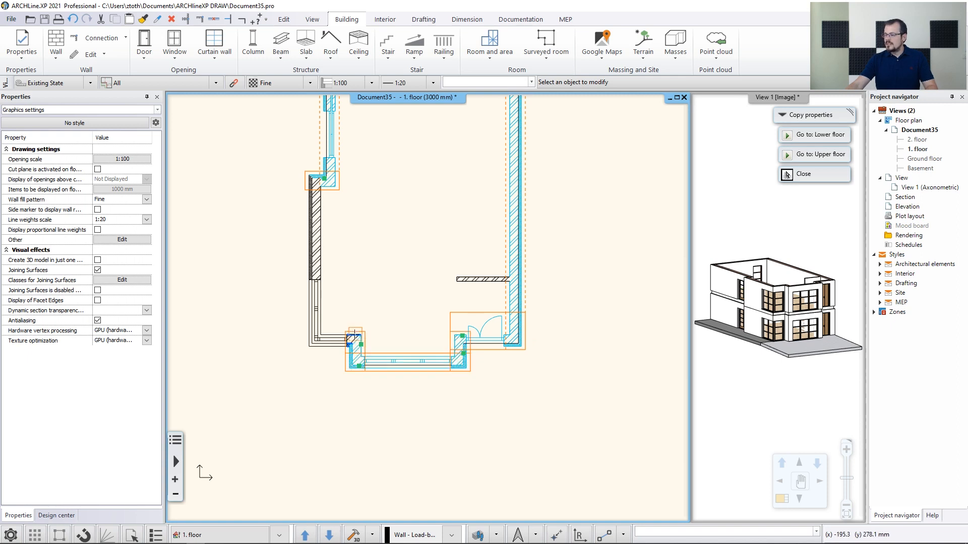
{"action": "left_click", "coordinate": [354, 336]}
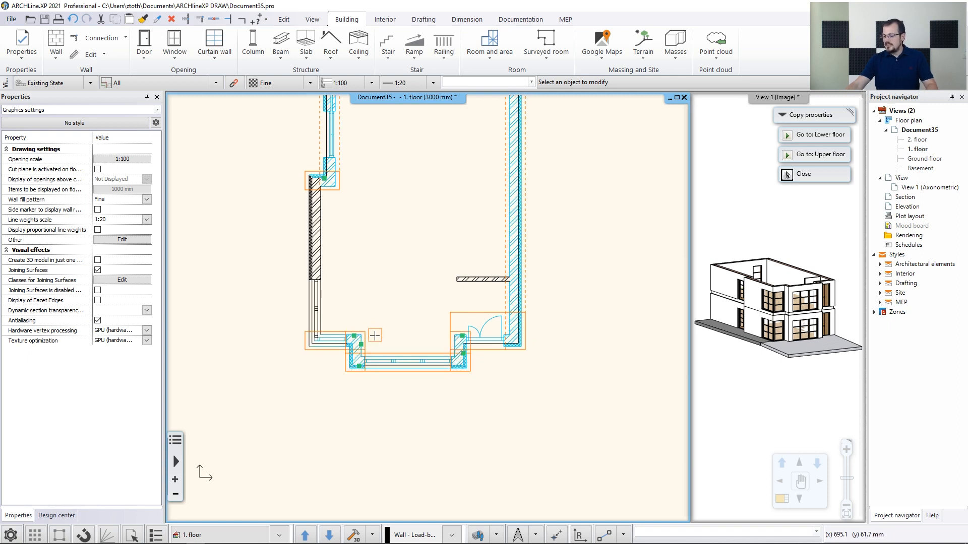
{"action": "left_click", "coordinate": [787, 175]}
Cut the slabs above the ground-floor staircase and check the stair opening in the 3D view
{"action": "left_click", "coordinate": [765, 302]}
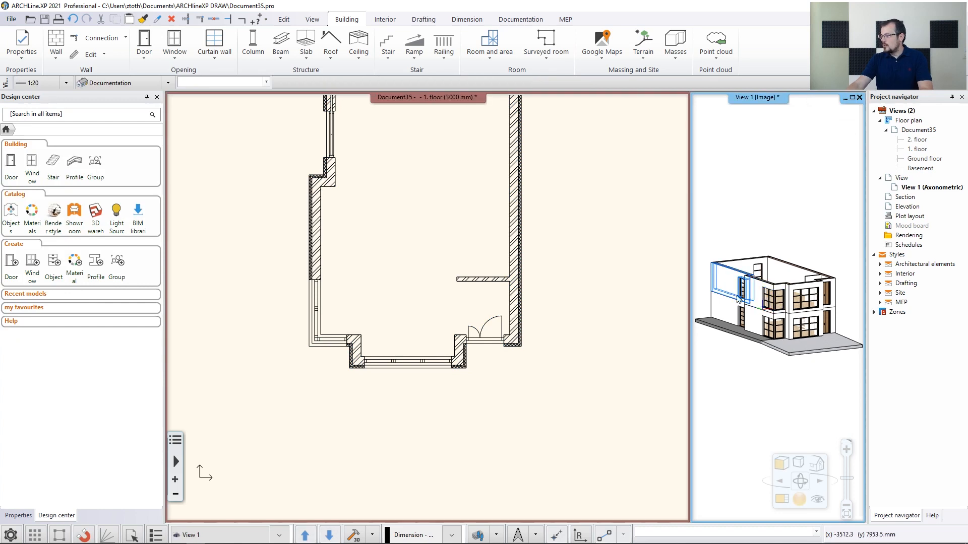
{"action": "left_click", "coordinate": [780, 499]}
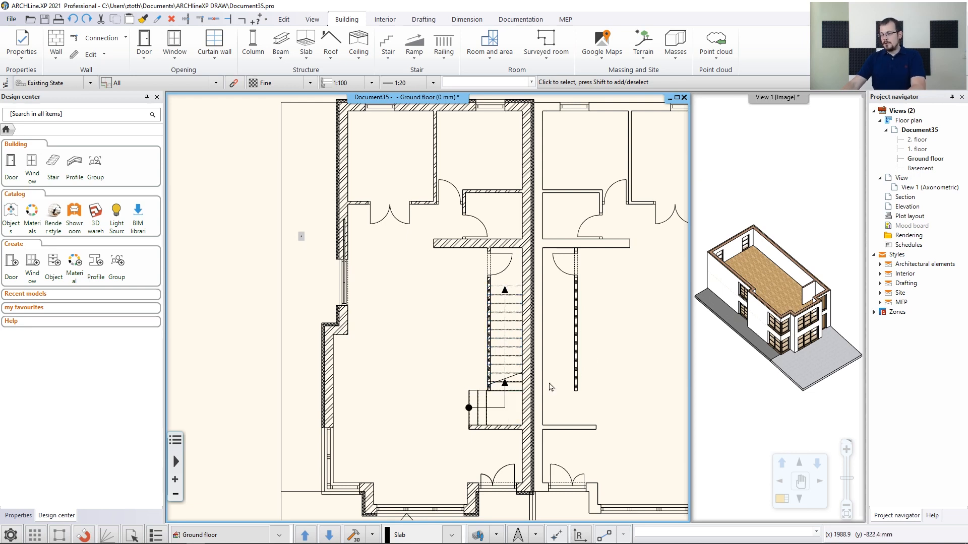
{"action": "left_click", "coordinate": [505, 409]}
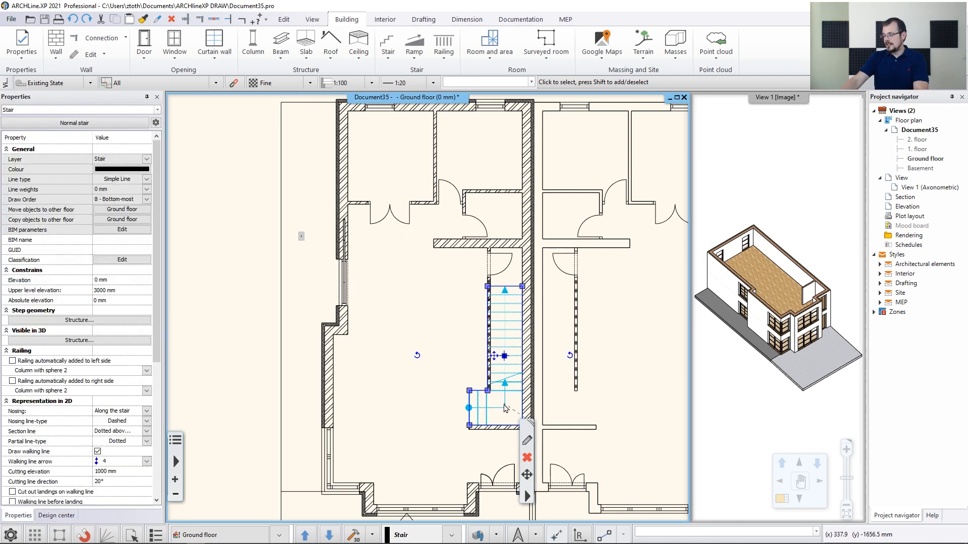
{"action": "right_click", "coordinate": [522, 492]}
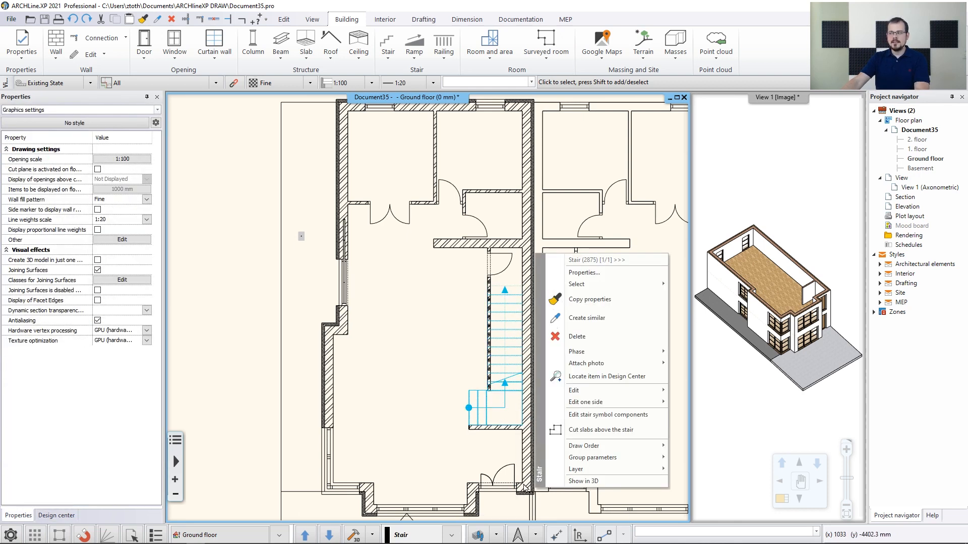
{"action": "left_click", "coordinate": [584, 430]}
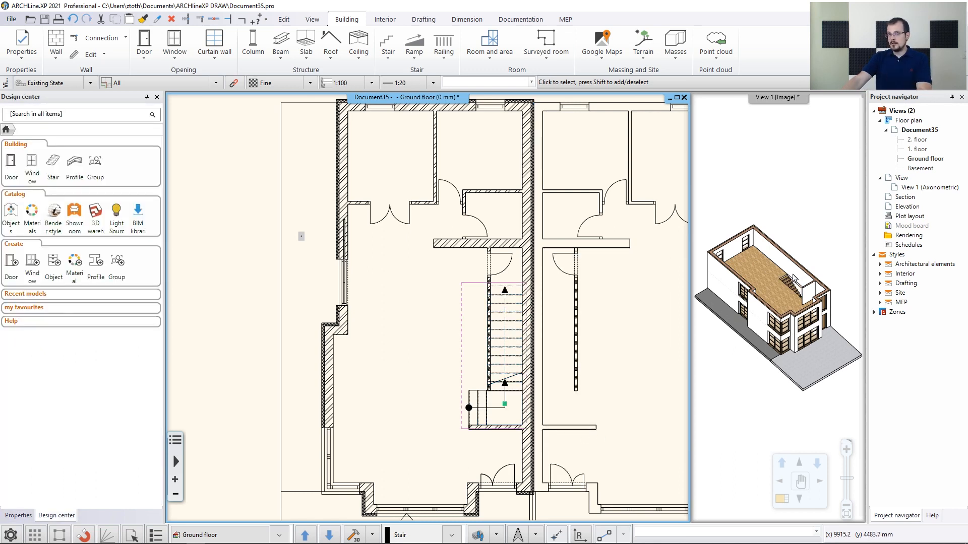
{"action": "left_click", "coordinate": [793, 281]}
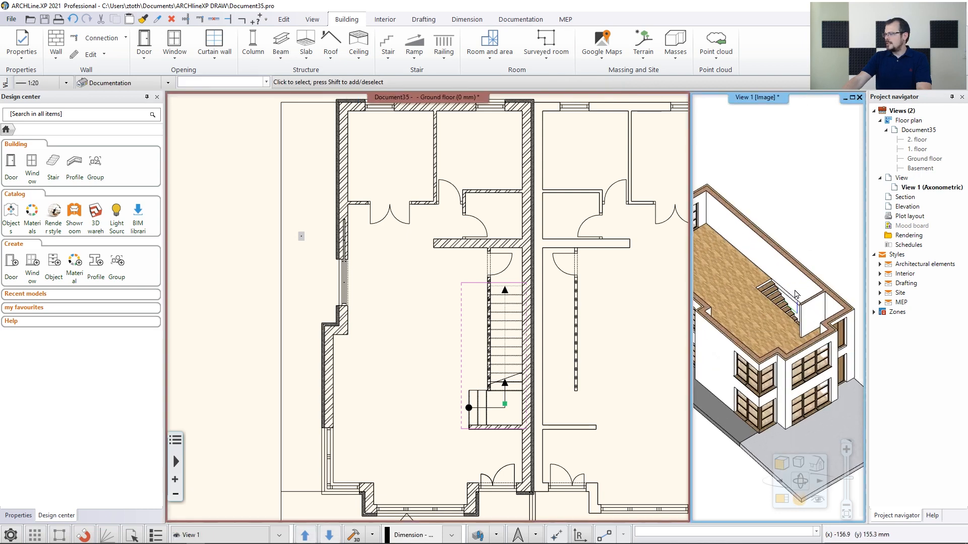
{"action": "scroll", "coordinate": [792, 282], "scroll_direction": "up", "scroll_amount": 5}
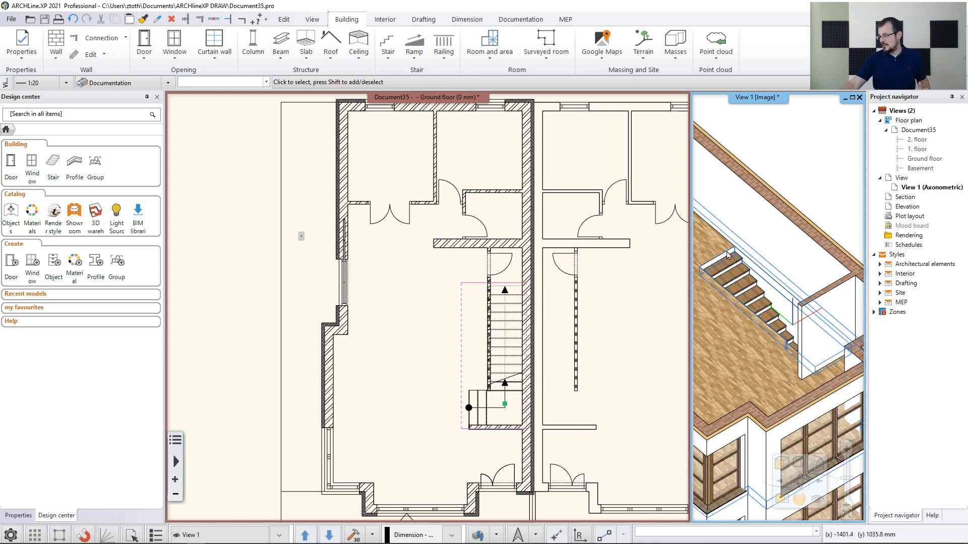
{"action": "scroll", "coordinate": [797, 344], "scroll_direction": "up", "scroll_amount": 3}
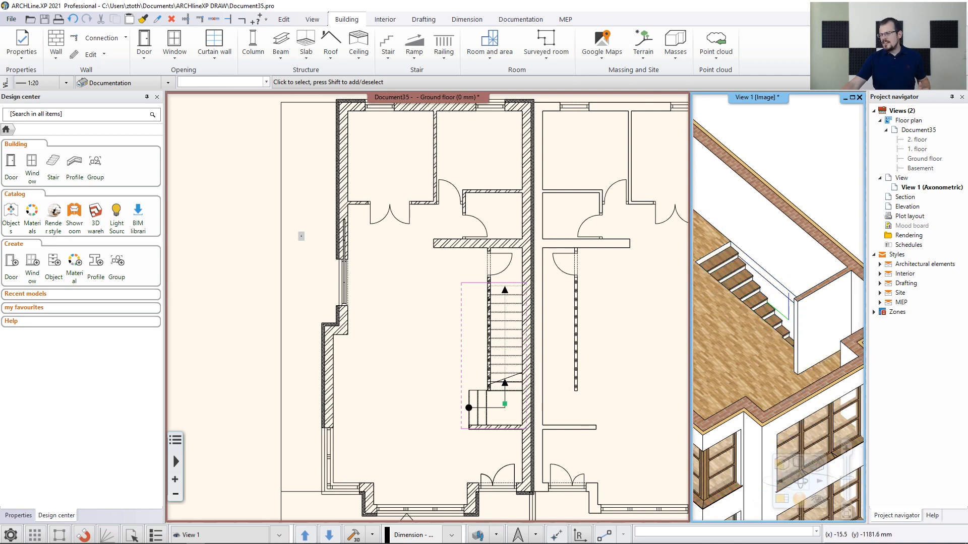
{"action": "scroll", "coordinate": [797, 344], "scroll_direction": "up", "scroll_amount": 2}
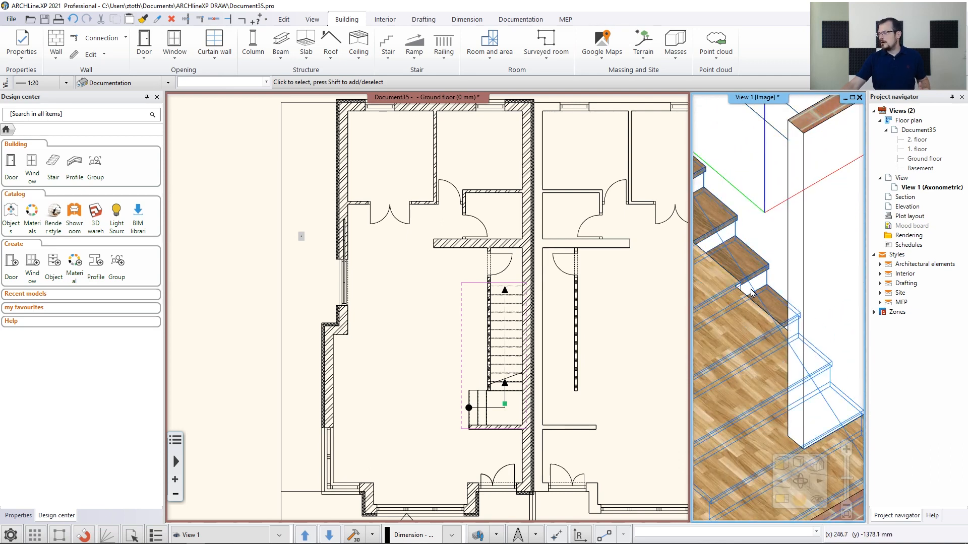
{"action": "scroll", "coordinate": [751, 292], "scroll_direction": "up", "scroll_amount": 3}
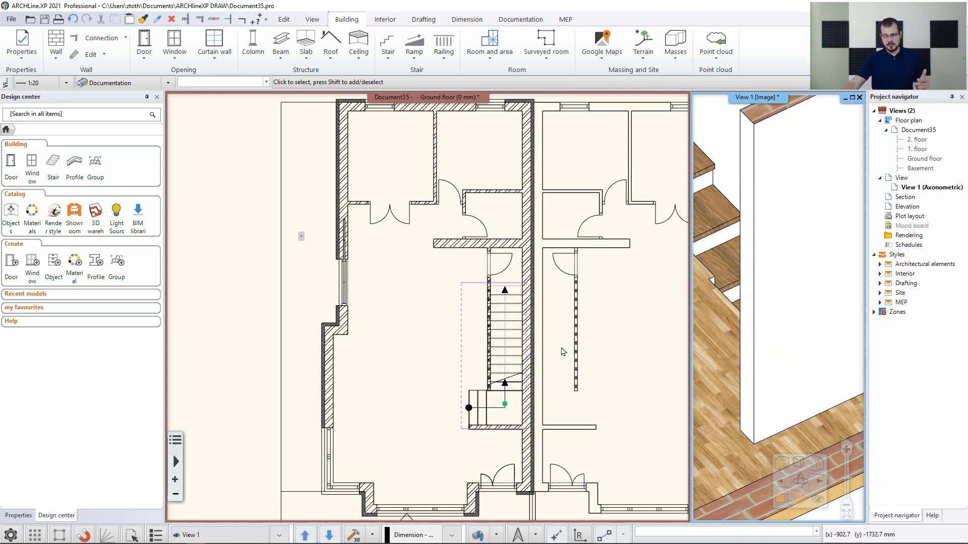
On the 1. floor, delete the extra node on the slab edge beside the stair opening
{"action": "left_click", "coordinate": [431, 334]}
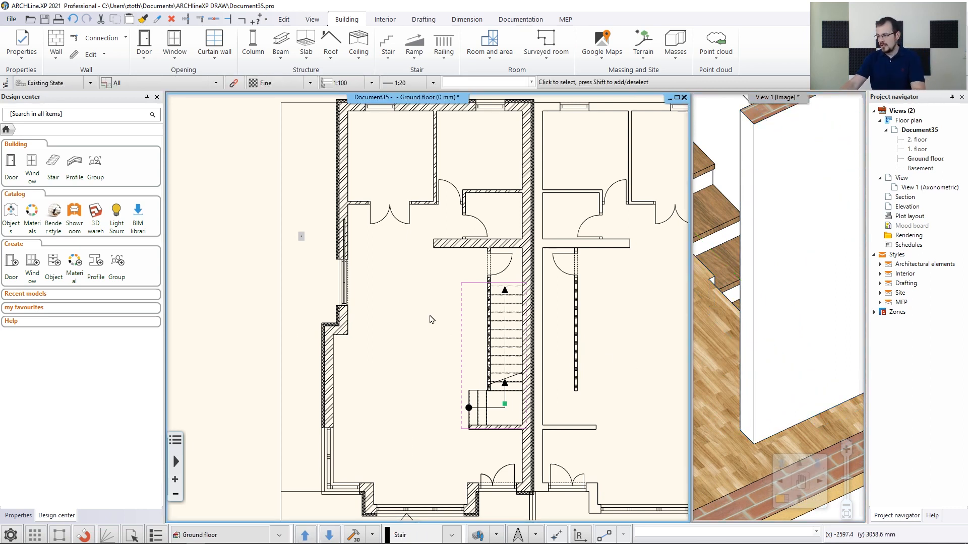
{"action": "key", "text": "Page_Up"}
{"action": "scroll", "coordinate": [429, 322], "scroll_direction": "up", "scroll_amount": 5}
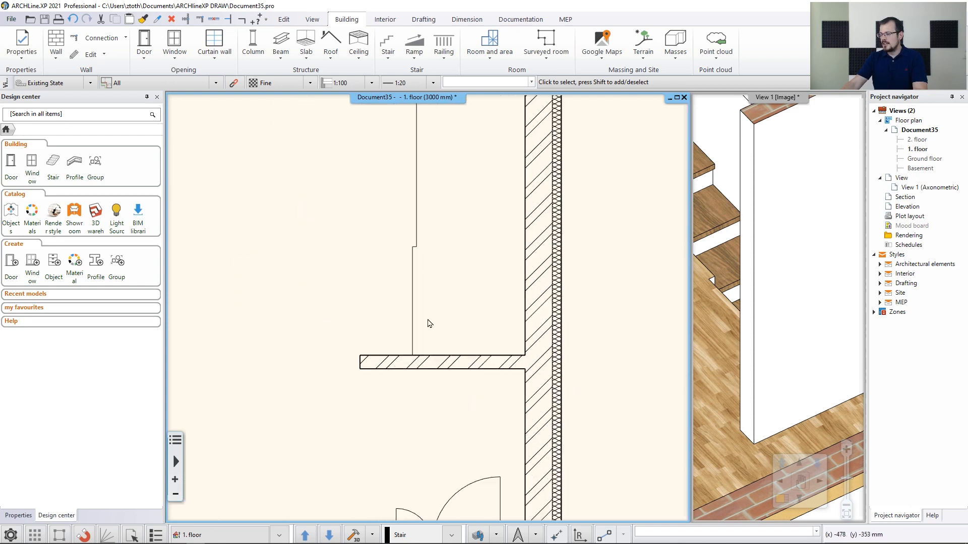
{"action": "scroll", "coordinate": [429, 323], "scroll_direction": "up", "scroll_amount": 1}
{"action": "left_click", "coordinate": [410, 291]}
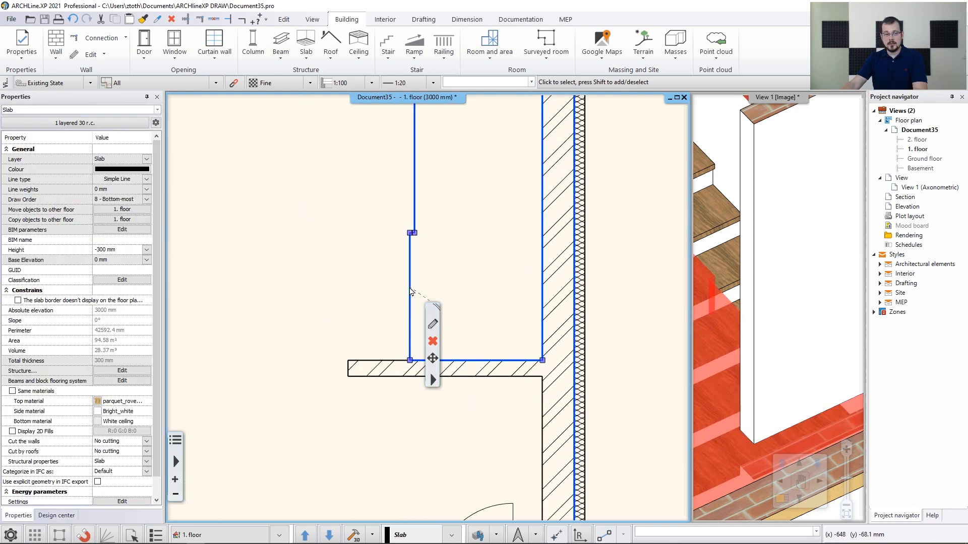
{"action": "left_click", "coordinate": [428, 299]}
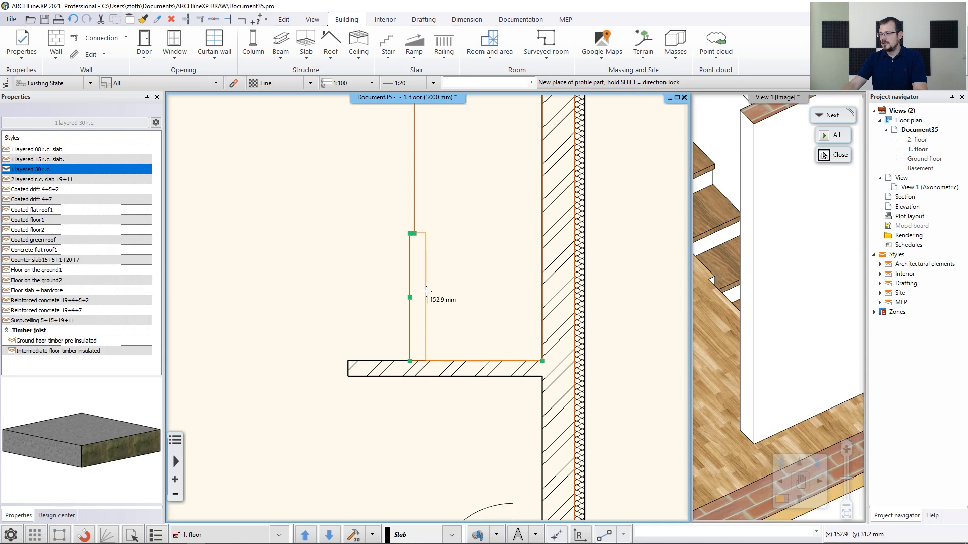
{"action": "left_click", "coordinate": [824, 155]}
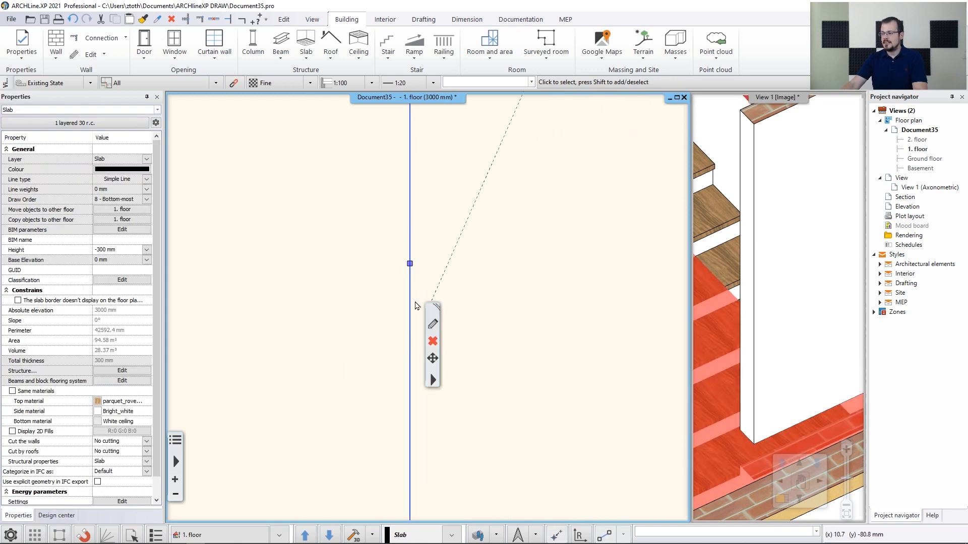
{"action": "left_click", "coordinate": [410, 264]}
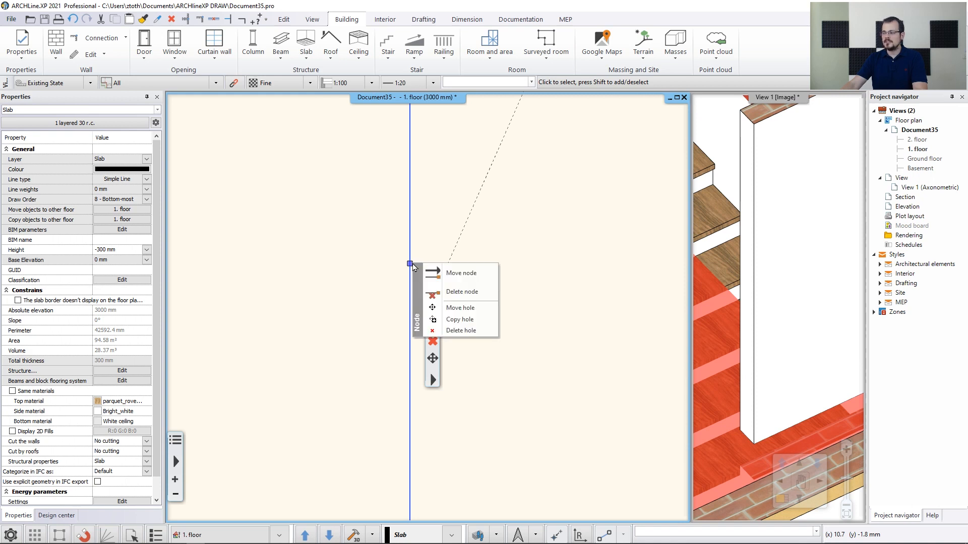
{"action": "left_click", "coordinate": [462, 293]}
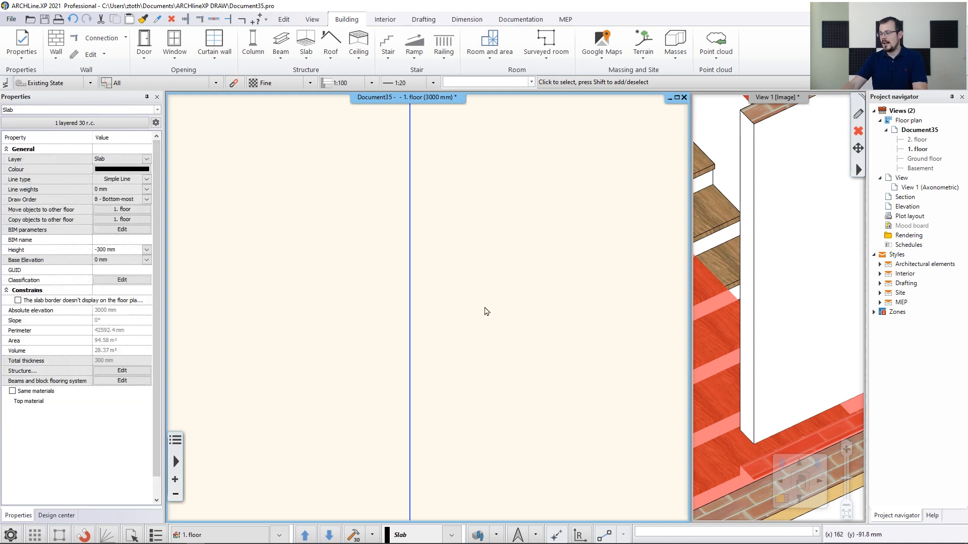
{"action": "scroll", "coordinate": [504, 289], "scroll_direction": "down", "scroll_amount": 1}
{"action": "scroll", "coordinate": [508, 296], "scroll_direction": "down", "scroll_amount": 5}
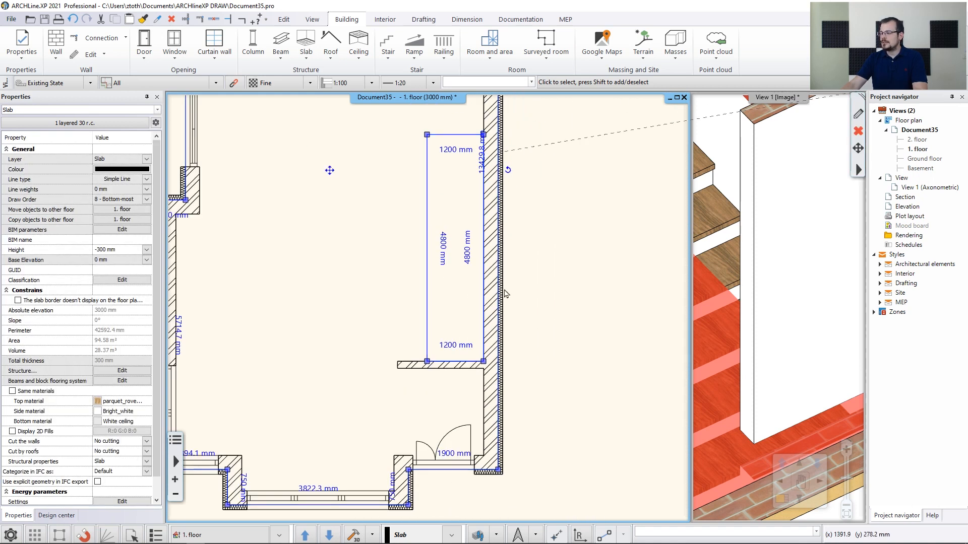
Examine the stair opening in the slab from different angles in the 3D view
{"action": "left_click", "coordinate": [726, 170]}
{"action": "scroll", "coordinate": [721, 227], "scroll_direction": "down", "scroll_amount": 3}
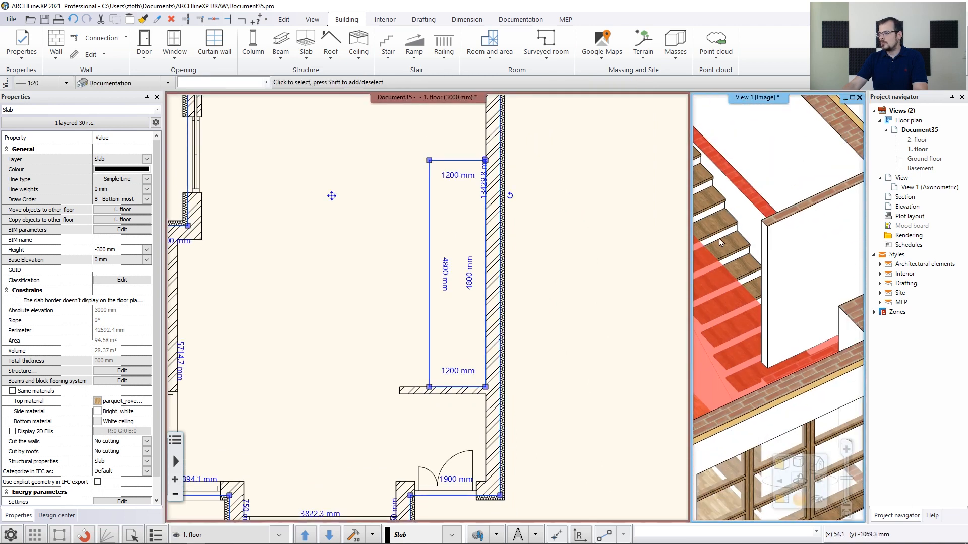
{"action": "mouse_move", "coordinate": [741, 285]}
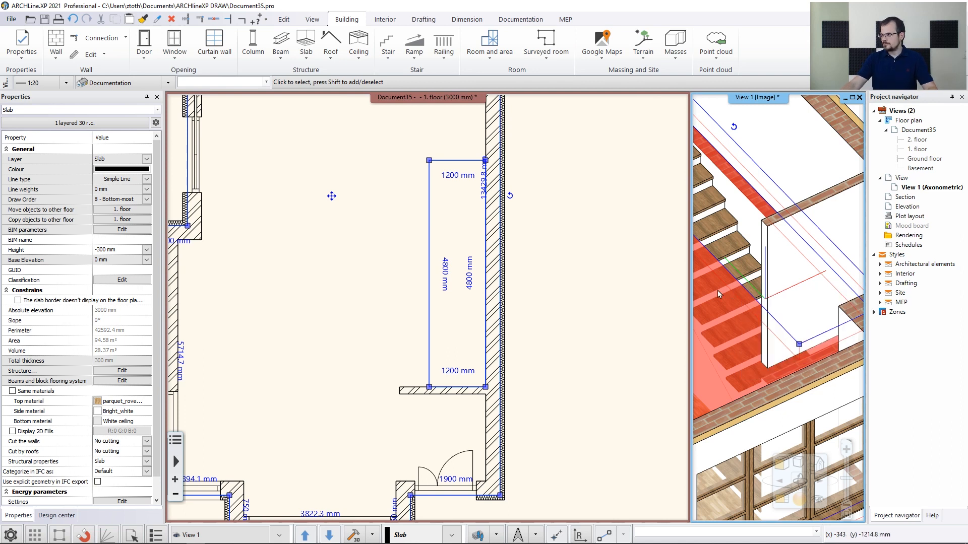
{"action": "left_click", "coordinate": [572, 333]}
{"action": "left_click", "coordinate": [573, 333]}
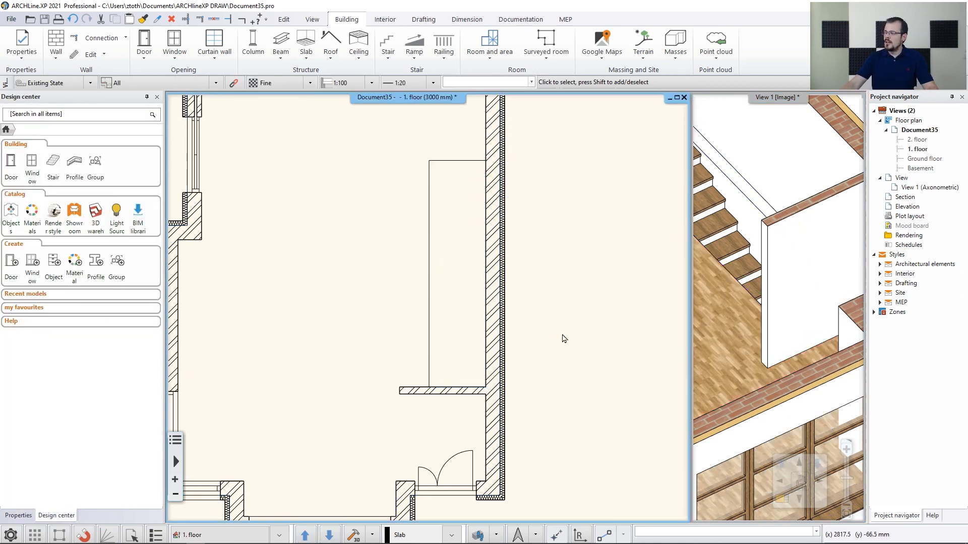
{"action": "middle_click_drag", "start_coordinate": [763, 242], "coordinate": [789, 288]}
{"action": "scroll", "coordinate": [787, 330], "scroll_direction": "down", "scroll_amount": 2}
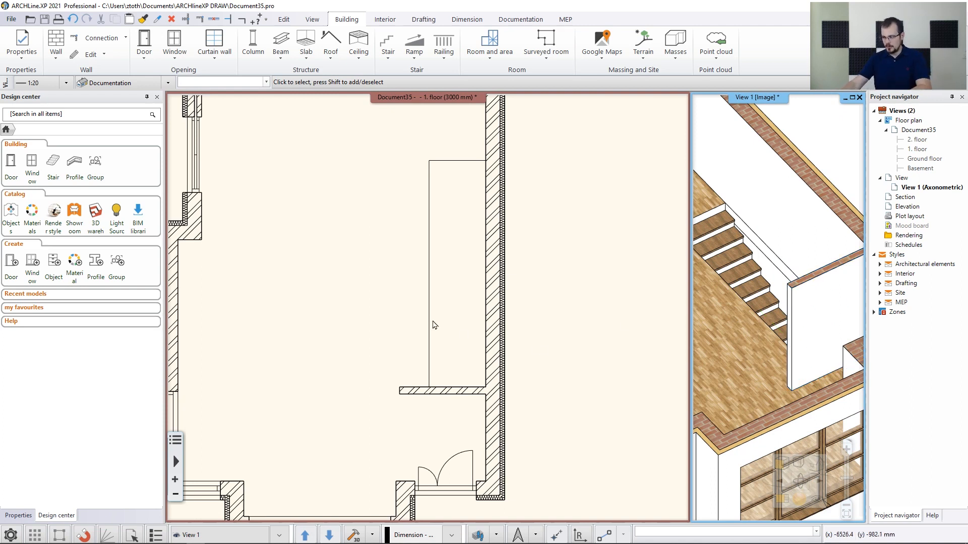
Copy the ground-floor staircase to the 1. floor
{"action": "key", "text": "Page_Down"}
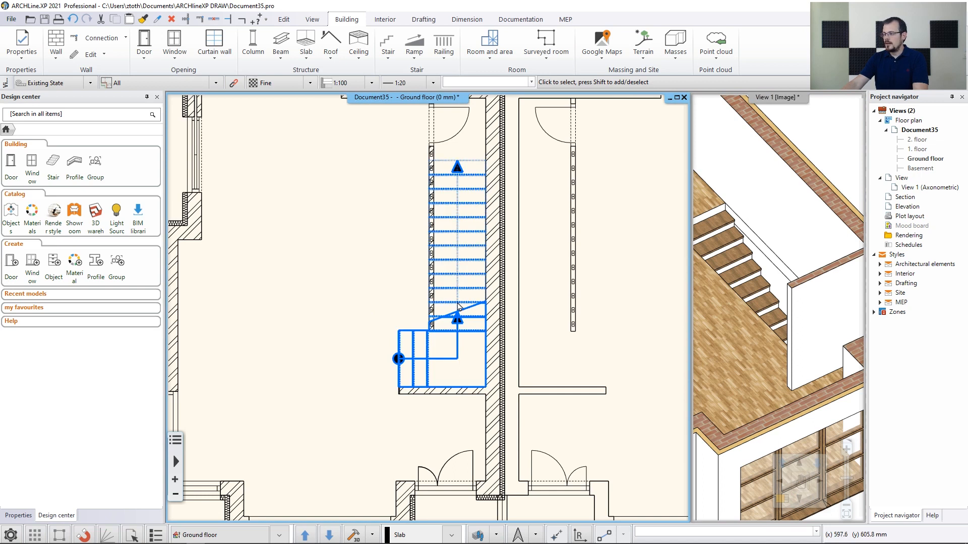
{"action": "left_click", "coordinate": [437, 306]}
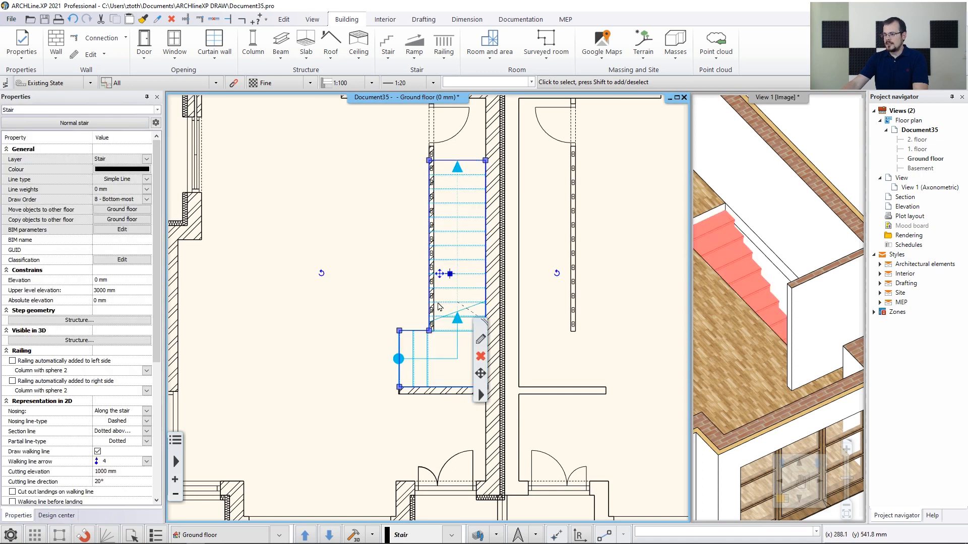
{"action": "left_click", "coordinate": [120, 219]}
{"action": "left_click", "coordinate": [441, 235]}
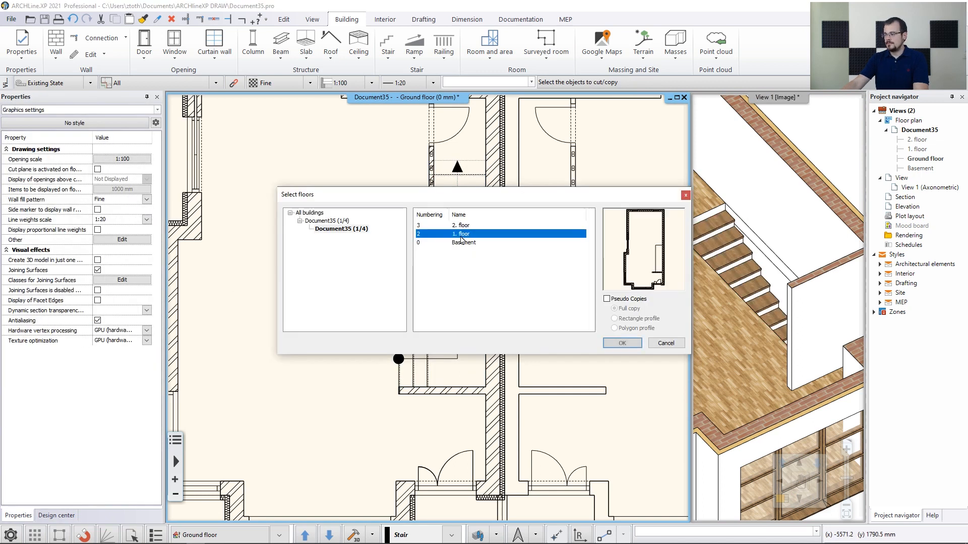
{"action": "left_click", "coordinate": [618, 344]}
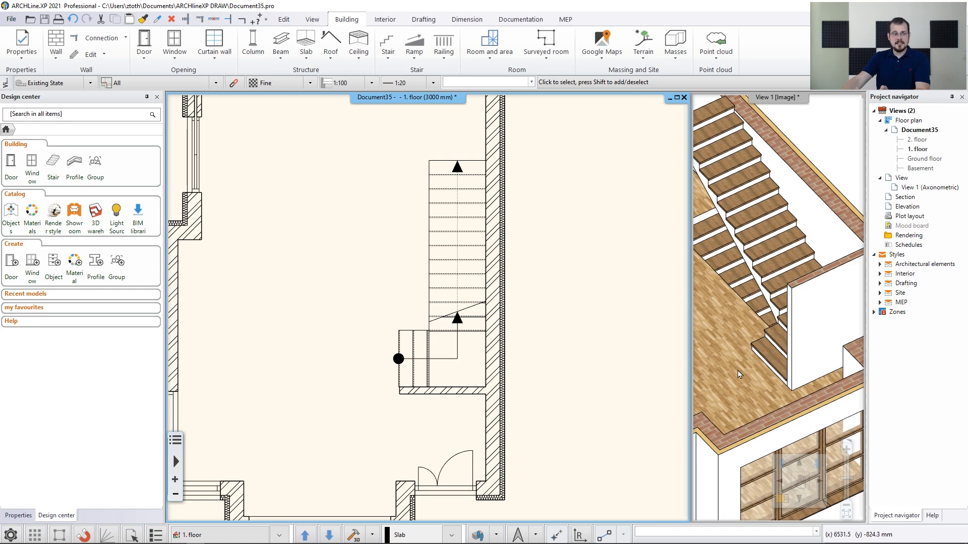
Edit the copied stair on the 1. floor, turning off its 3D creation and setting Cut the walls to No cutting
{"action": "left_click", "coordinate": [458, 281]}
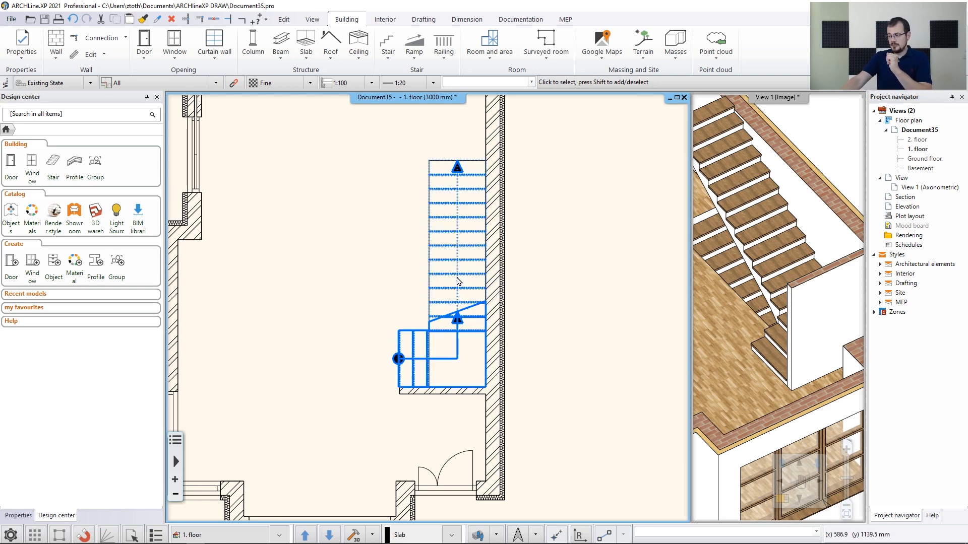
{"action": "left_click", "coordinate": [537, 251]}
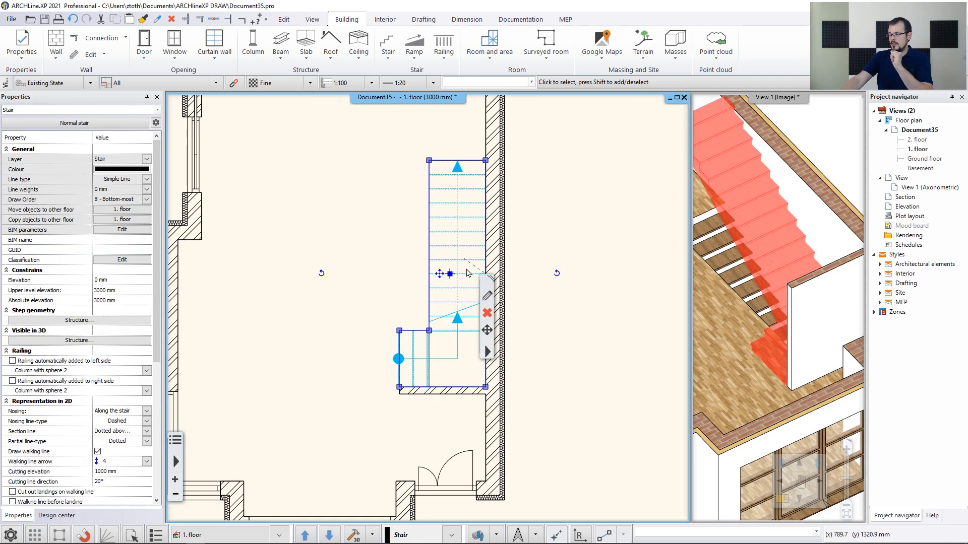
{"action": "left_click", "coordinate": [487, 297]}
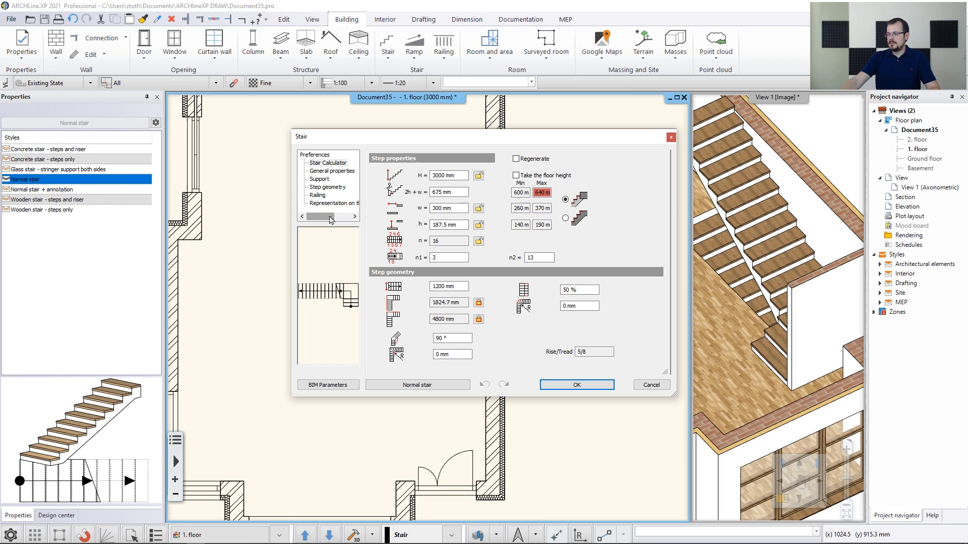
{"action": "left_click", "coordinate": [320, 181]}
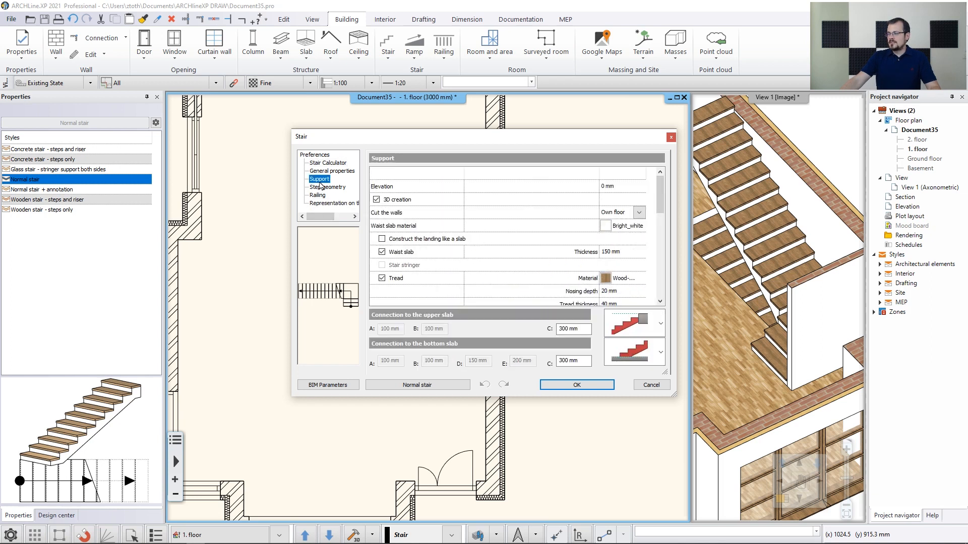
{"action": "left_click", "coordinate": [376, 199]}
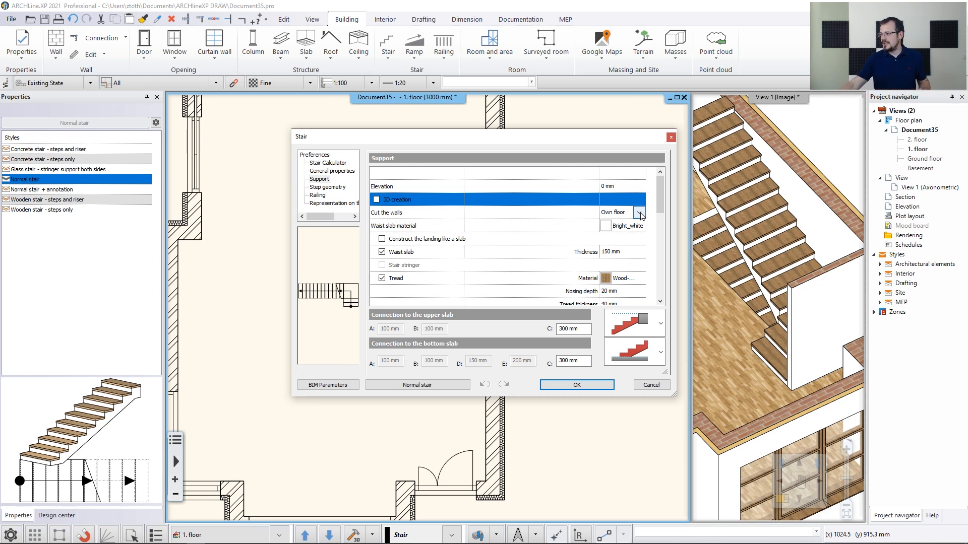
{"action": "left_click", "coordinate": [640, 213]}
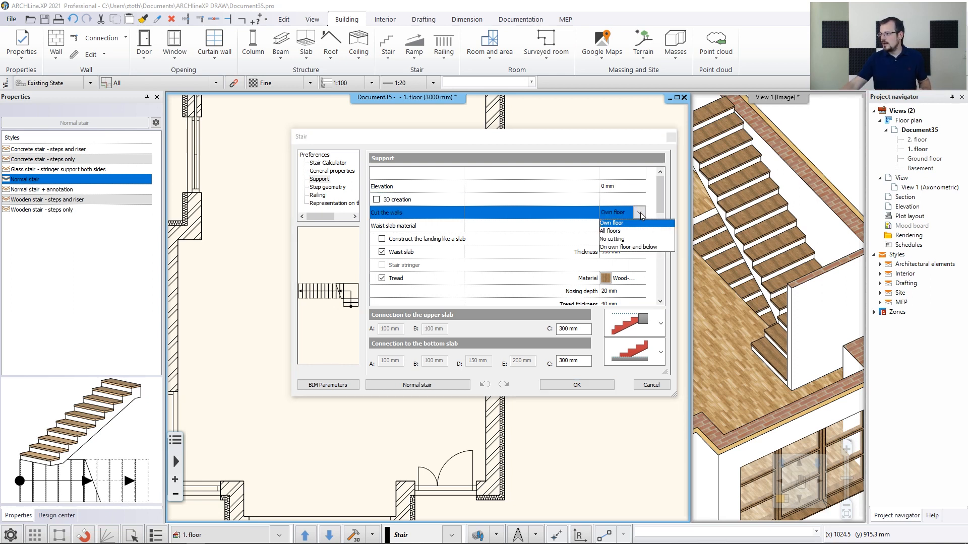
{"action": "left_click", "coordinate": [619, 240]}
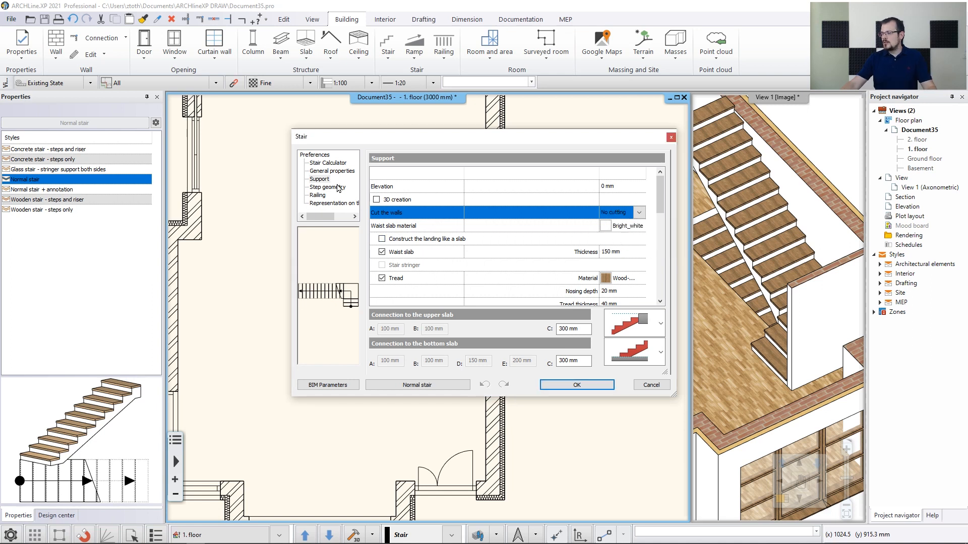
Set the stair's section line option to No section line and confirm the stair settings
{"action": "left_click", "coordinate": [329, 171]}
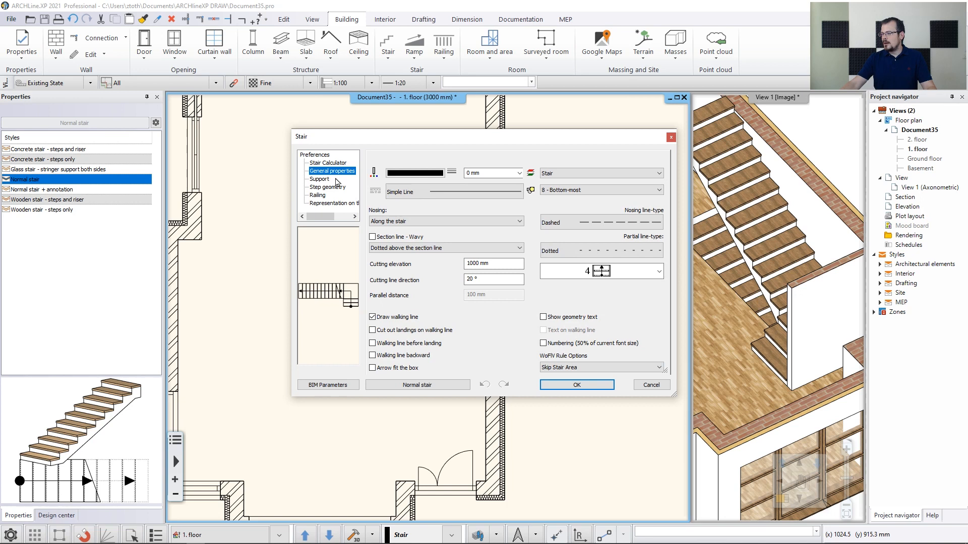
{"action": "left_click", "coordinate": [414, 248]}
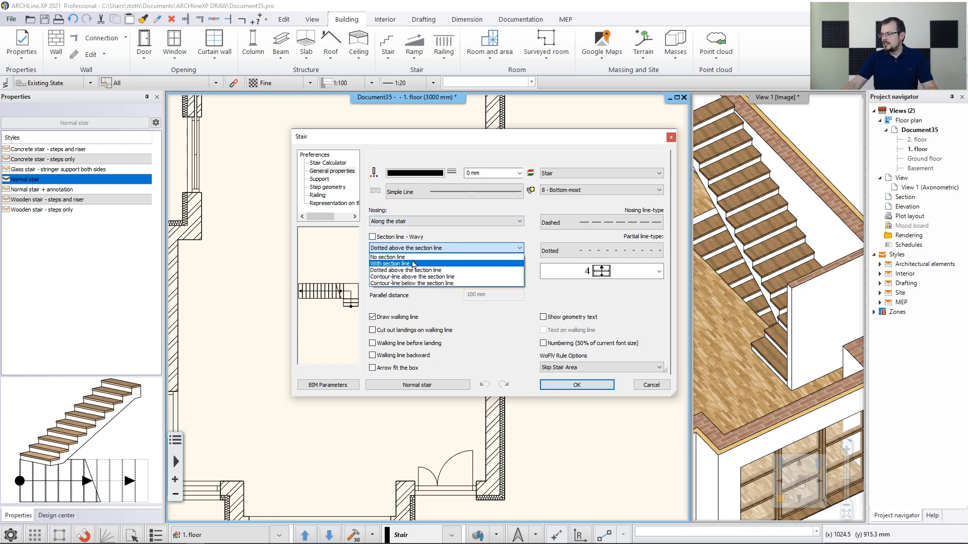
{"action": "left_click", "coordinate": [413, 257]}
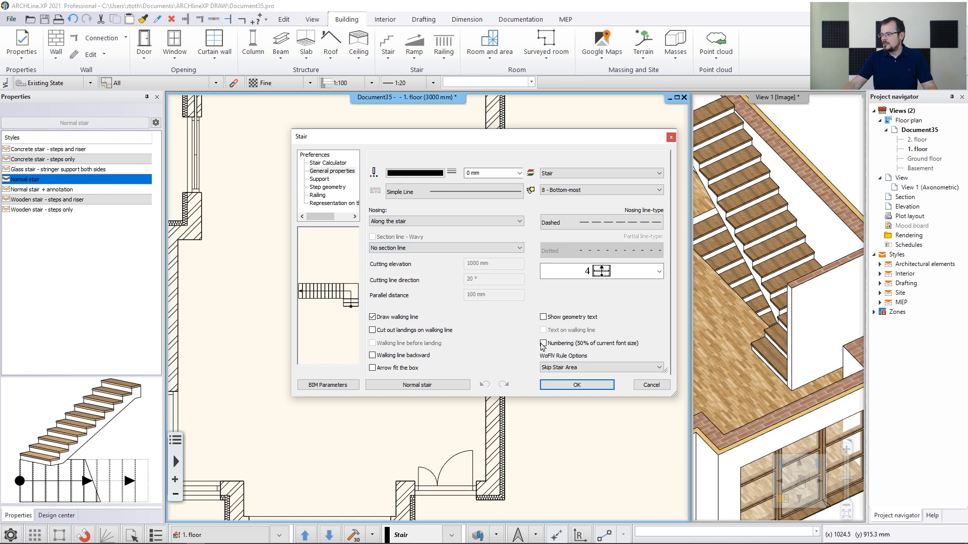
{"action": "left_click", "coordinate": [579, 385]}
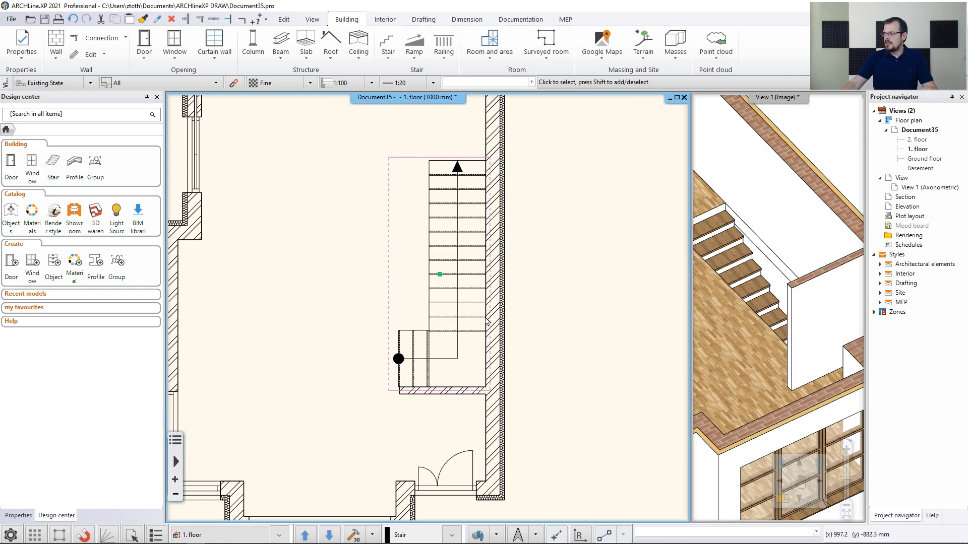
Convert the 1. floor stair symbol into an editable group and open the group for editing
{"action": "left_click", "coordinate": [459, 334]}
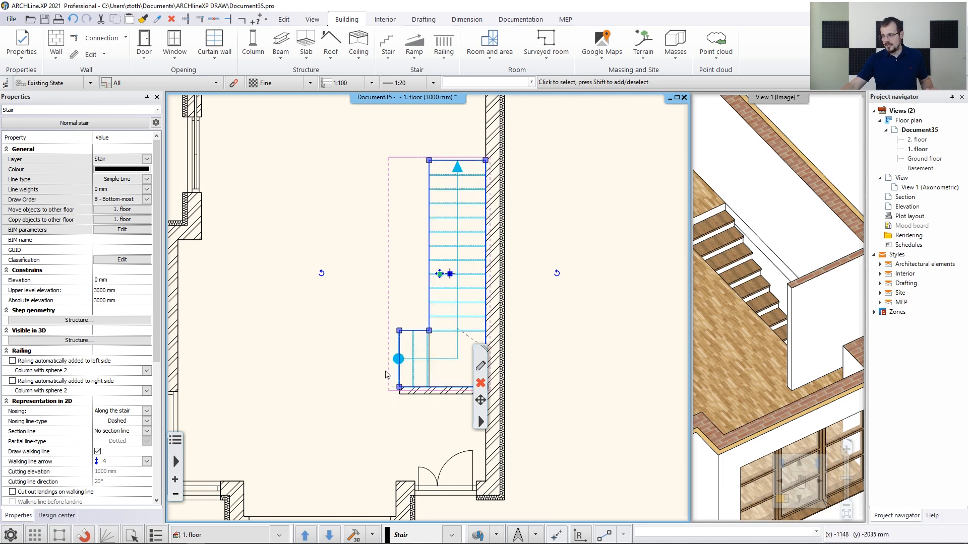
{"action": "right_click", "coordinate": [486, 427]}
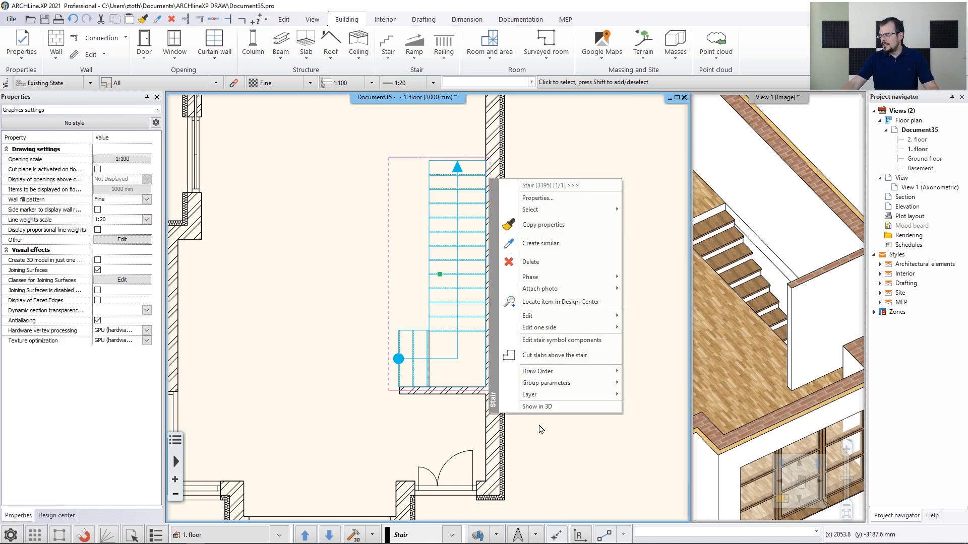
{"action": "left_click", "coordinate": [567, 341]}
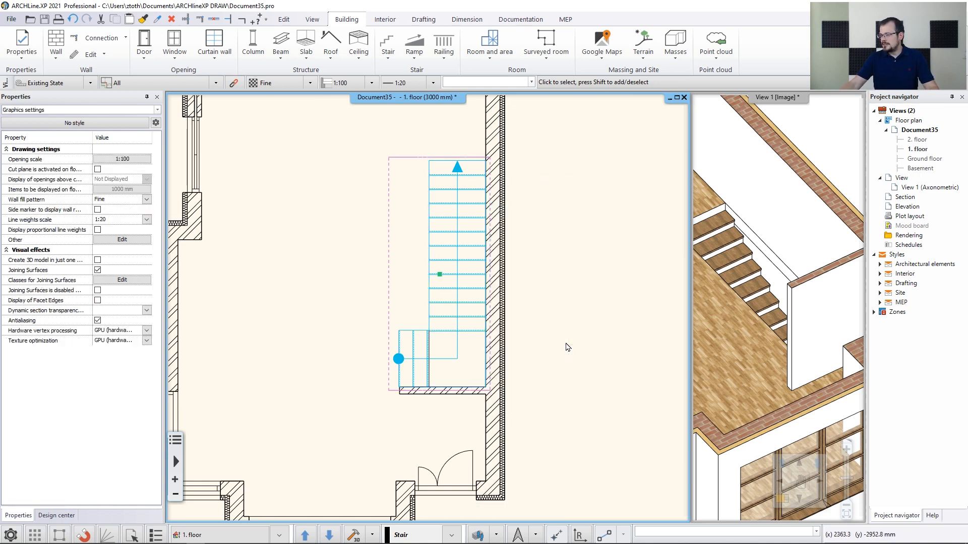
{"action": "left_click", "coordinate": [417, 351]}
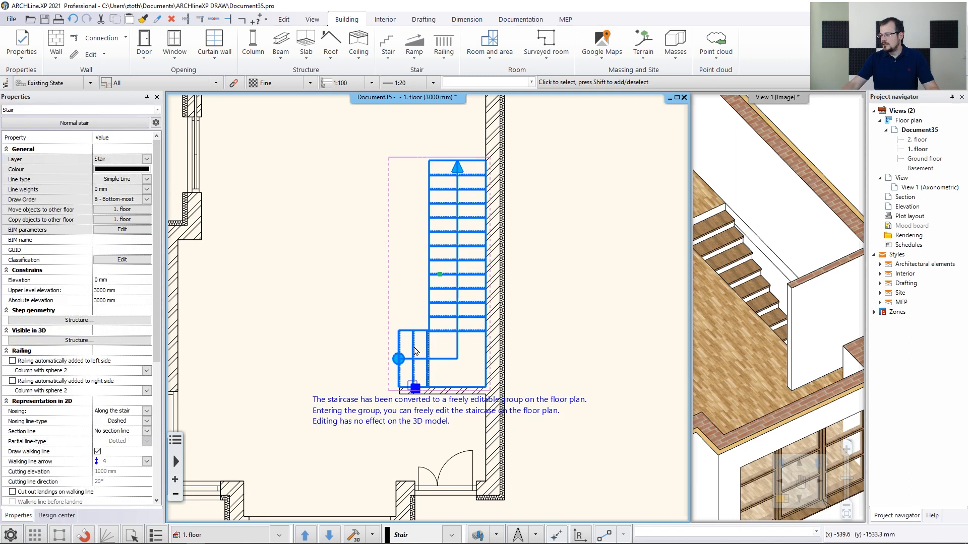
{"action": "right_click", "coordinate": [412, 389]}
{"action": "left_click", "coordinate": [429, 395]}
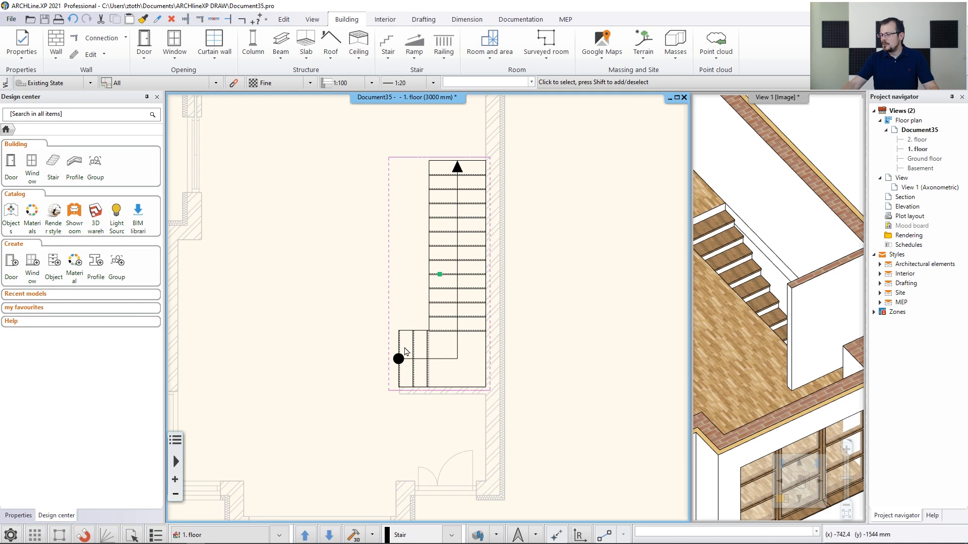
Delete the starting dot and landing lines at the lower-left part of the stair symbol
{"action": "scroll", "coordinate": [404, 349], "scroll_direction": "up", "scroll_amount": 4}
{"action": "scroll", "coordinate": [497, 216], "scroll_direction": "down", "scroll_amount": 5}
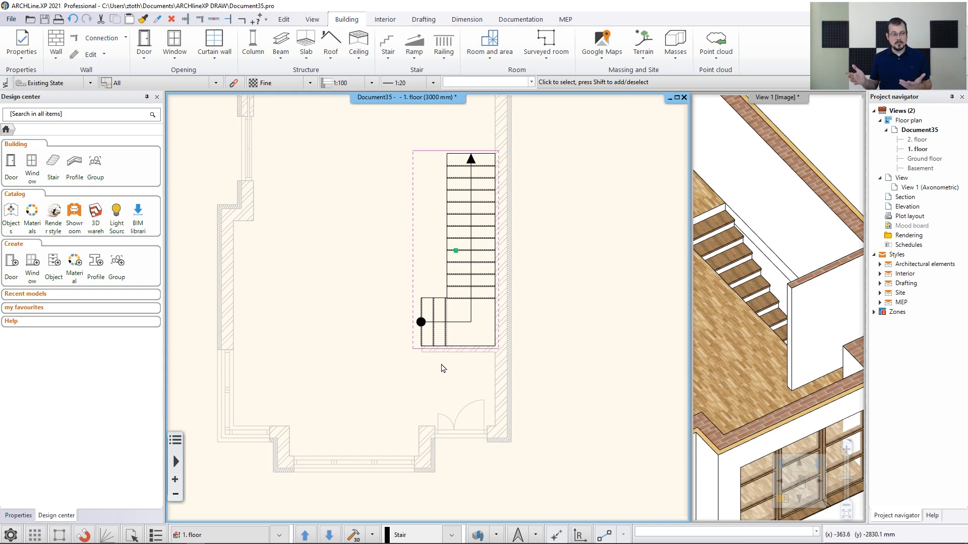
{"action": "scroll", "coordinate": [424, 315], "scroll_direction": "up", "scroll_amount": 2}
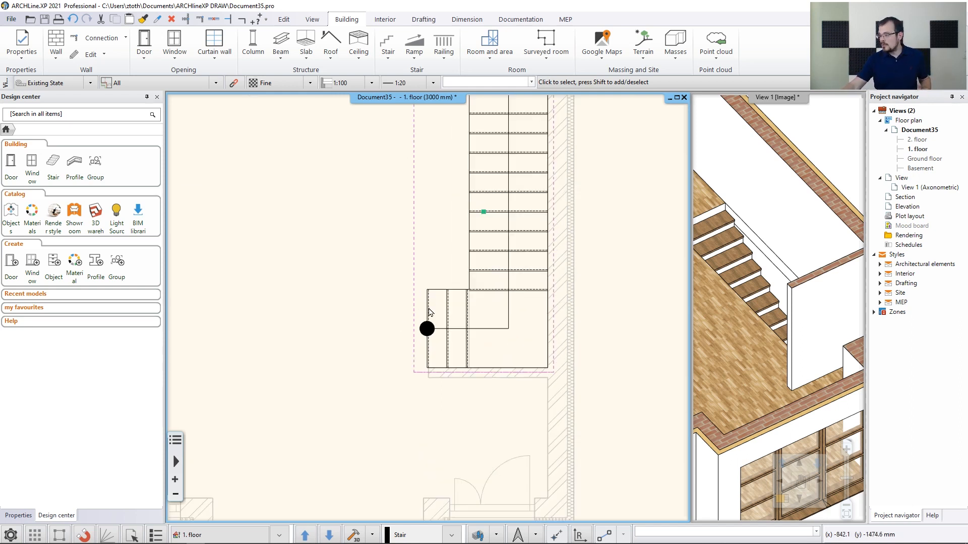
{"action": "left_click", "coordinate": [429, 312]}
{"action": "key", "text": "Escape"}
{"action": "scroll", "coordinate": [445, 335], "scroll_direction": "up", "scroll_amount": 2}
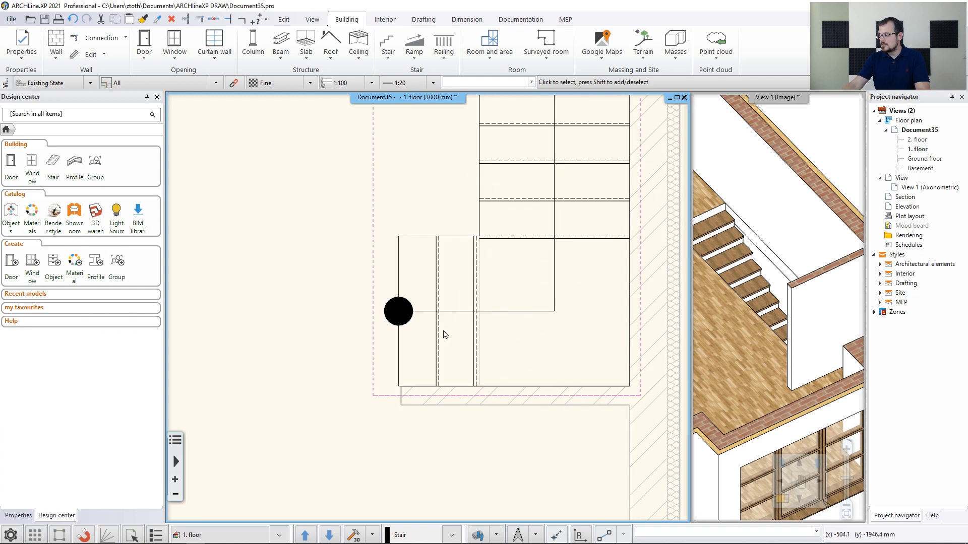
{"action": "left_click", "coordinate": [405, 311]}
{"action": "left_click", "coordinate": [388, 313]}
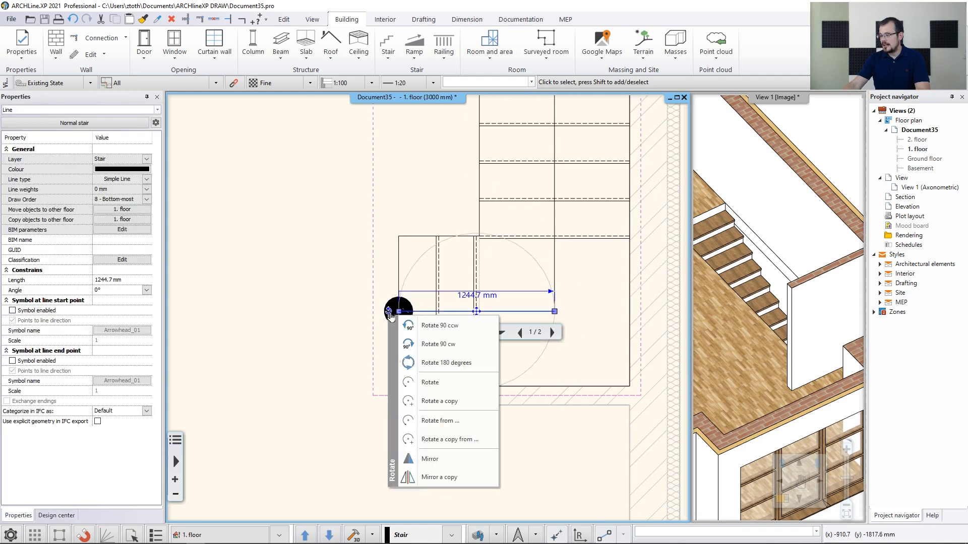
{"action": "left_click", "coordinate": [393, 299]}
{"action": "key", "text": "Escape"}
{"action": "left_click_drag", "start_coordinate": [302, 164], "coordinate": [470, 417]}
{"action": "key", "text": "Delete"}
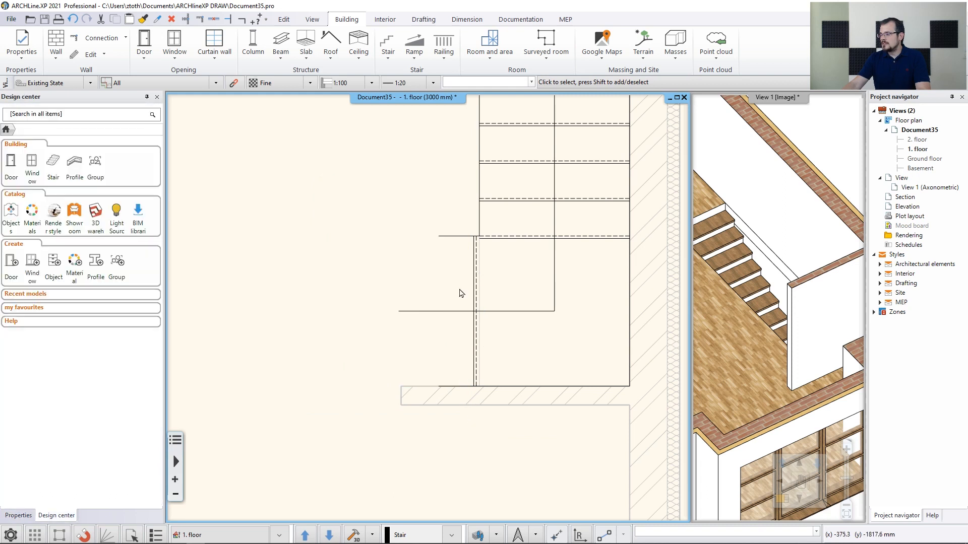
Delete the dashed vertical line along the remaining landing edge of the stair symbol
{"action": "left_click", "coordinate": [456, 237]}
{"action": "left_click_drag", "start_coordinate": [457, 240], "coordinate": [458, 387]}
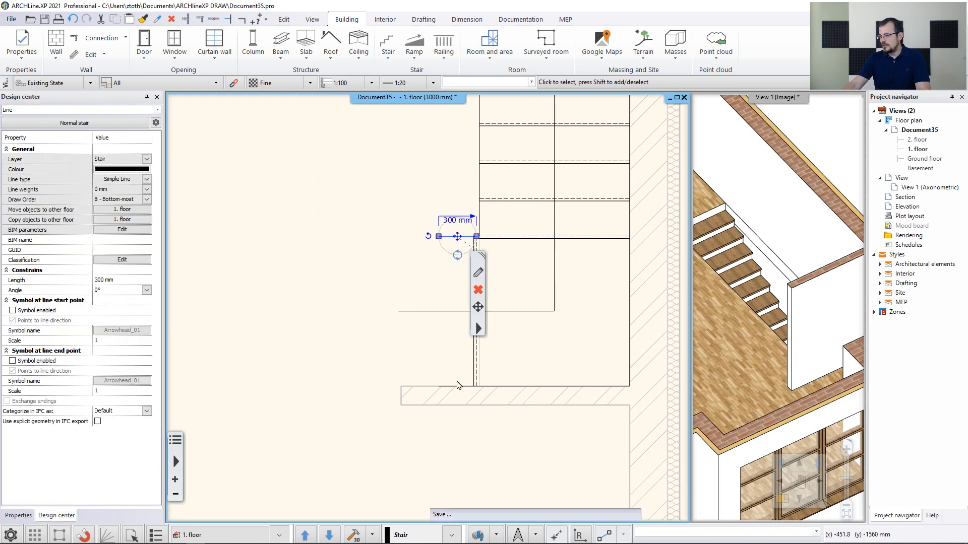
{"action": "key", "text": "Escape"}
{"action": "scroll", "coordinate": [479, 267], "scroll_direction": "up", "scroll_amount": 5}
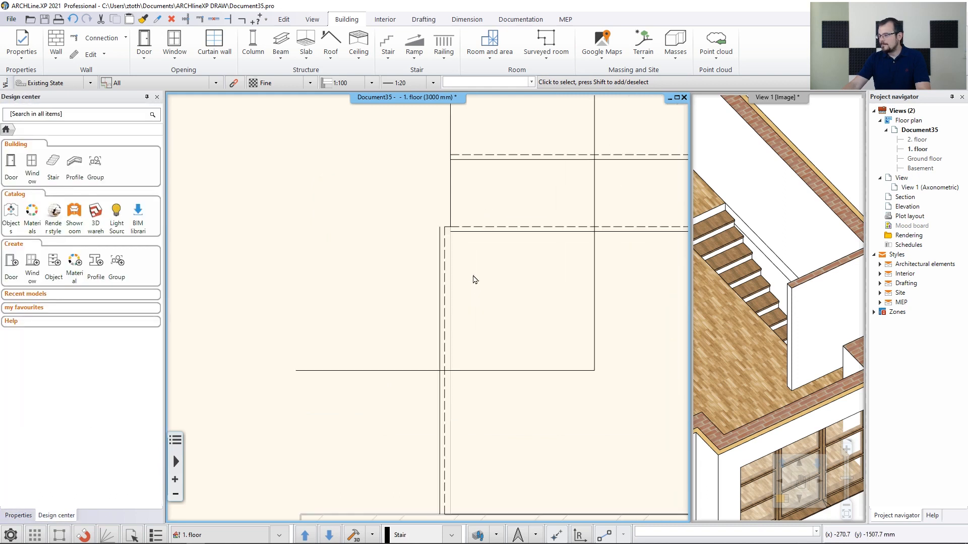
{"action": "left_click", "coordinate": [413, 259]}
{"action": "key", "text": "Escape"}
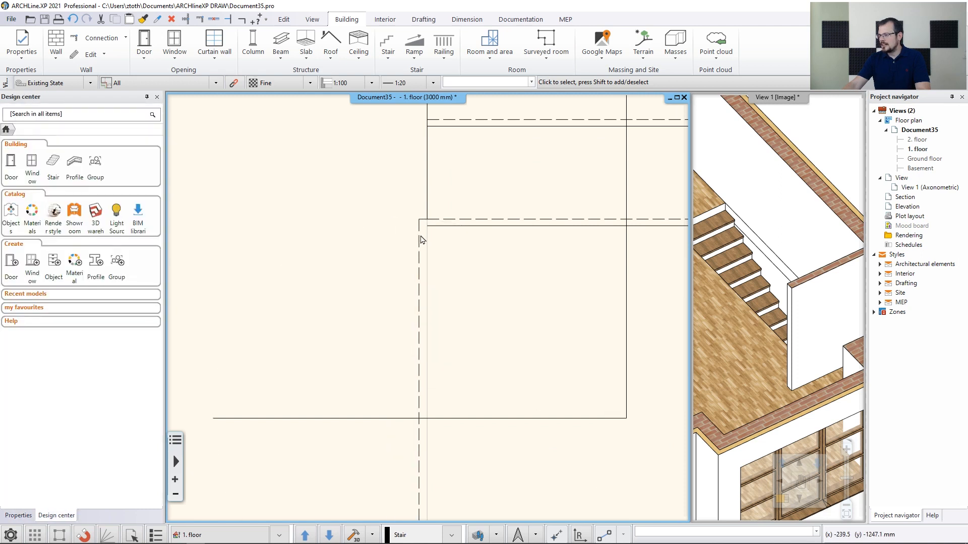
{"action": "left_click", "coordinate": [422, 240]}
{"action": "key", "text": "Delete"}
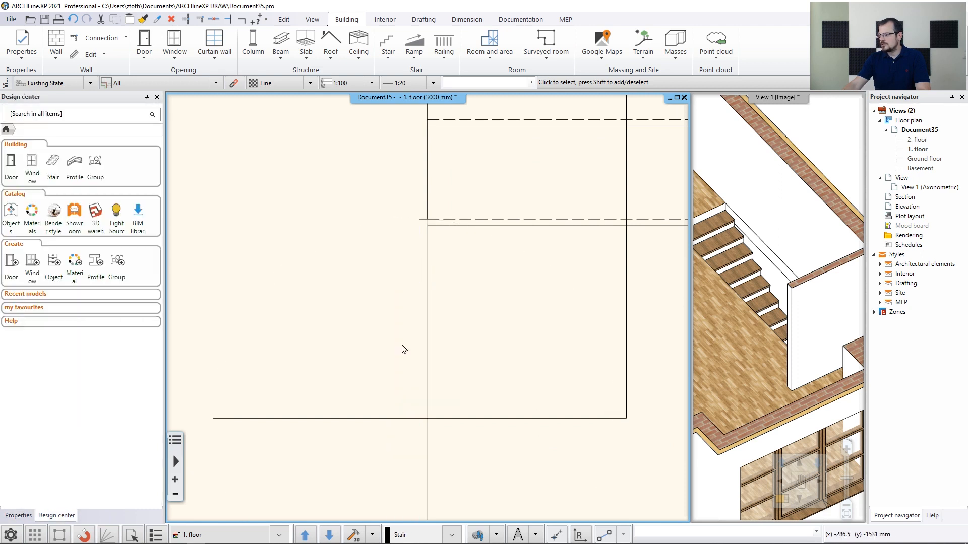
Shorten the lower landing line of the stair symbol to 600 mm
{"action": "left_click", "coordinate": [413, 418]}
{"action": "scroll", "coordinate": [383, 398], "scroll_direction": "down", "scroll_amount": 4}
{"action": "mouse_move", "coordinate": [333, 358]}
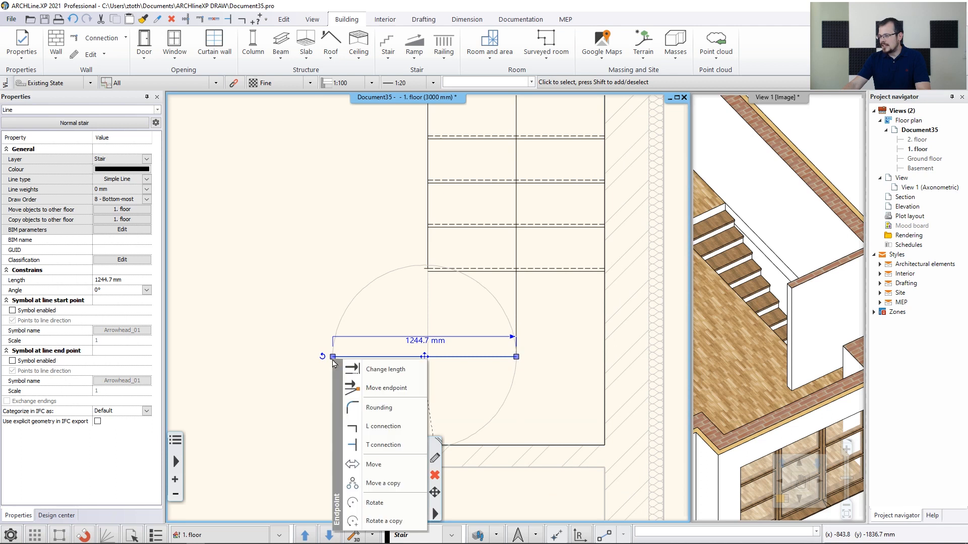
{"action": "left_click", "coordinate": [376, 369]}
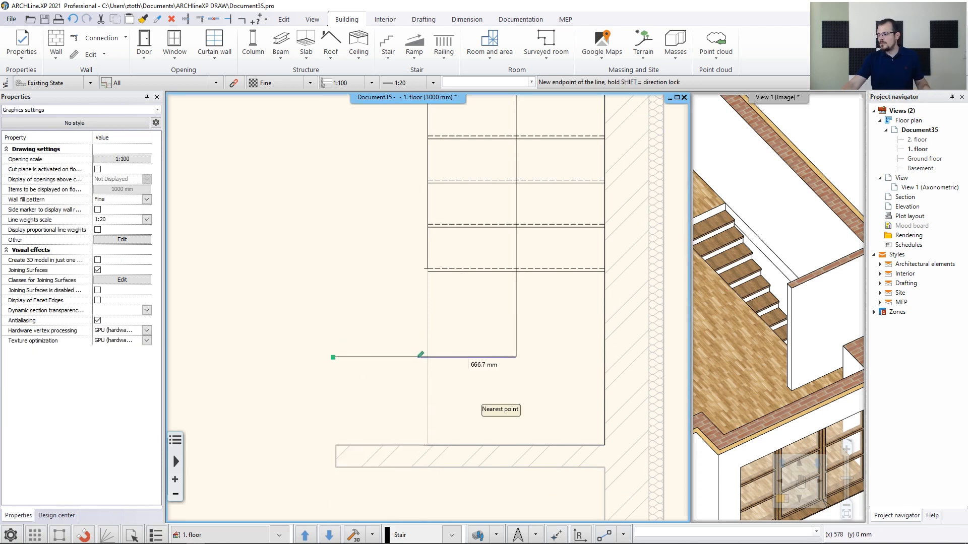
{"action": "scroll", "coordinate": [427, 357], "scroll_direction": "up", "scroll_amount": 3}
{"action": "key", "text": "shift"}
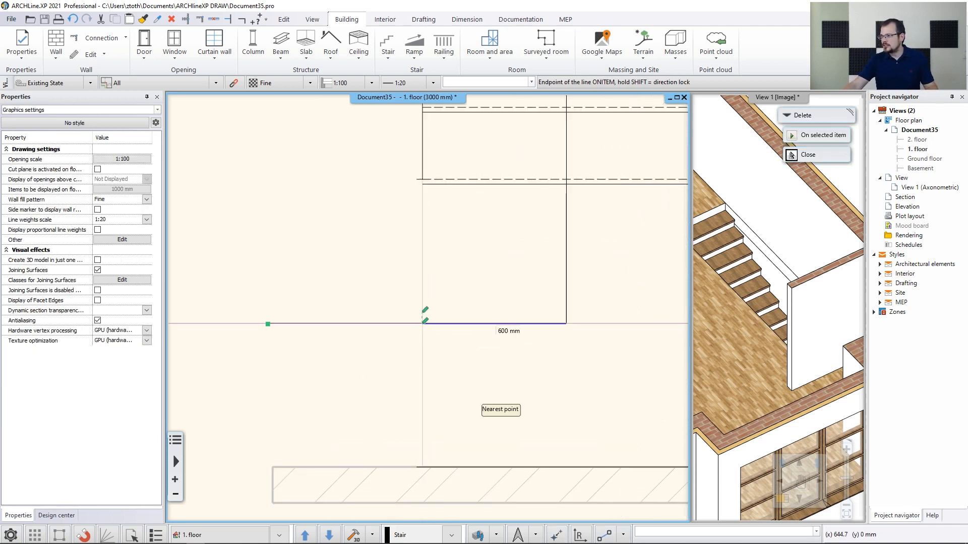
{"action": "left_click", "coordinate": [423, 166]}
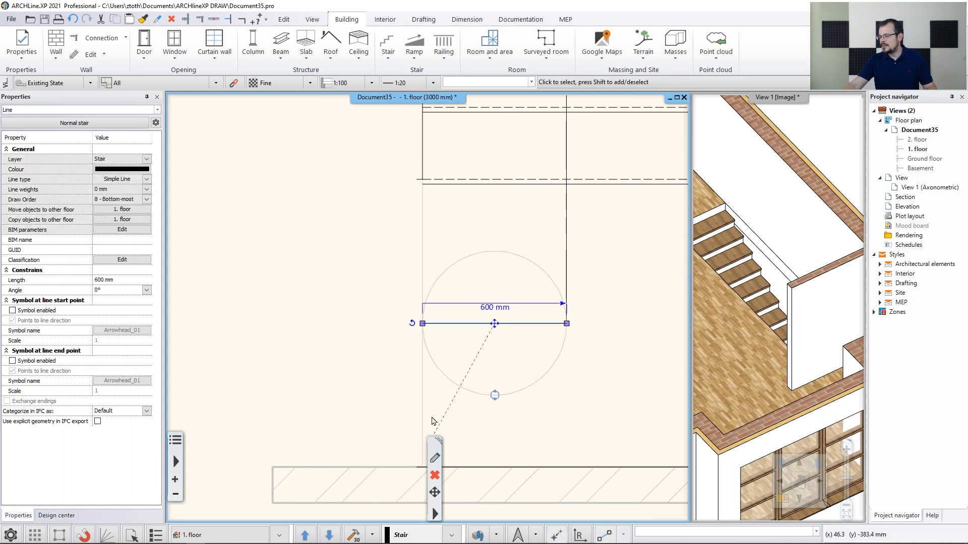
Delete the short leftover line segment at the stair symbol's edge
{"action": "left_click", "coordinate": [418, 180]}
{"action": "scroll", "coordinate": [433, 196], "scroll_direction": "up", "scroll_amount": 2}
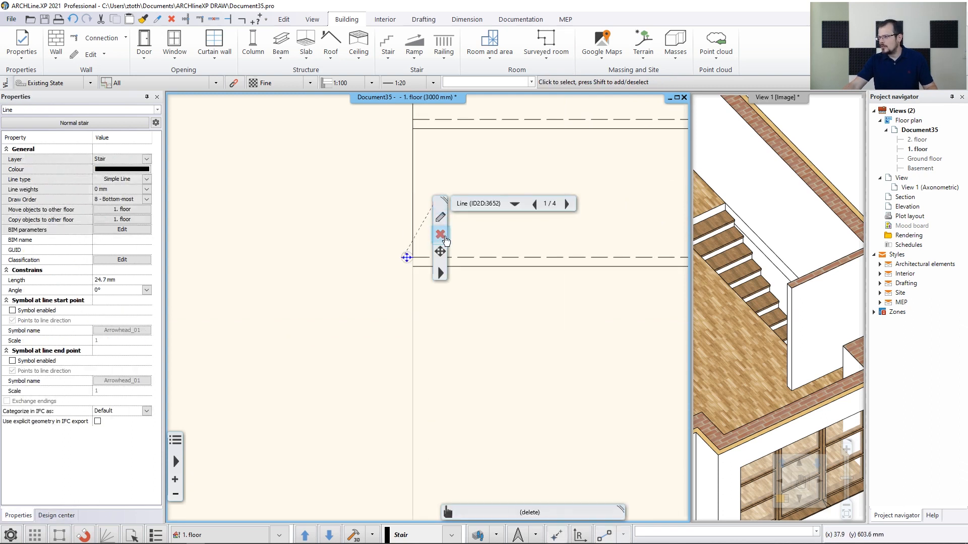
{"action": "left_click", "coordinate": [441, 241]}
Close the stair symbol group to finish editing it
{"action": "scroll", "coordinate": [458, 320], "scroll_direction": "down", "scroll_amount": 2}
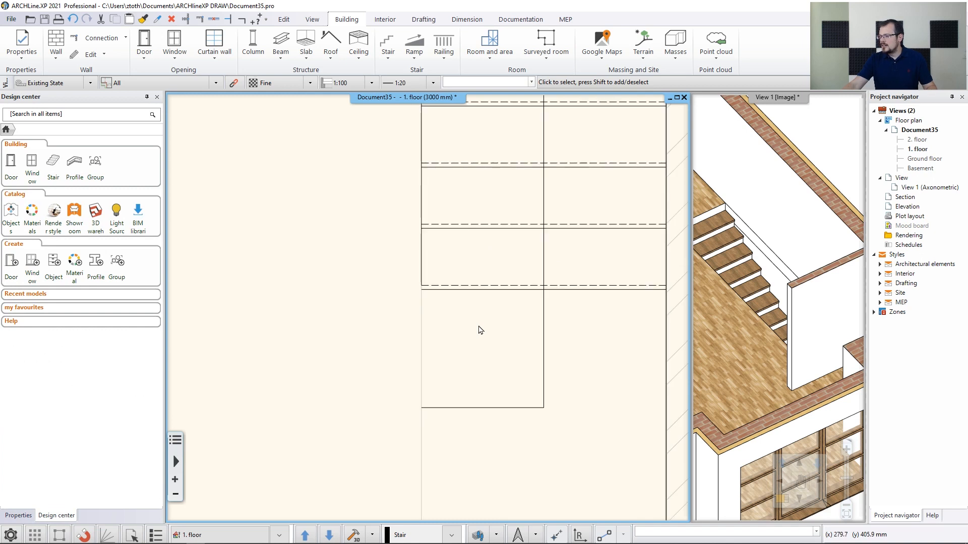
{"action": "scroll", "coordinate": [483, 319], "scroll_direction": "down", "scroll_amount": 1}
{"action": "left_click", "coordinate": [463, 295]}
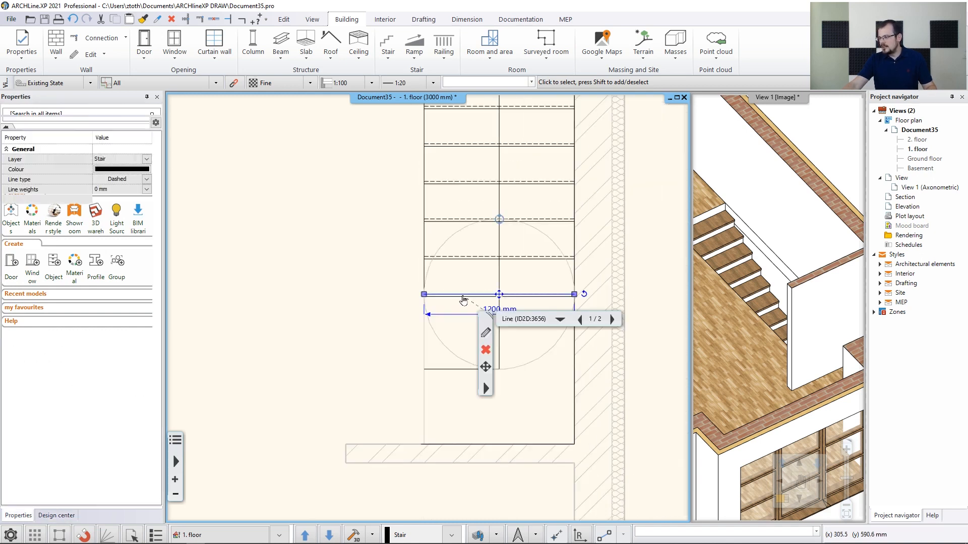
{"action": "left_click", "coordinate": [486, 389]}
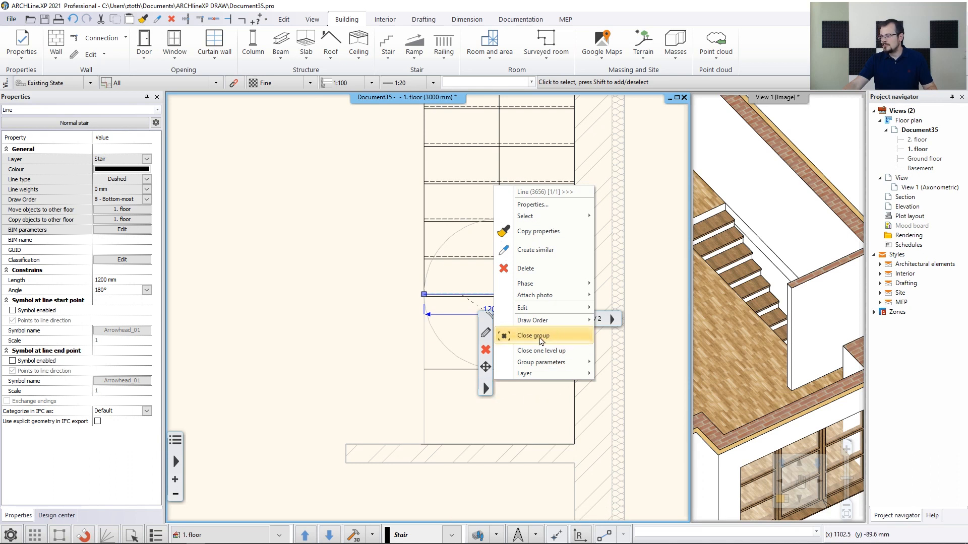
{"action": "left_click", "coordinate": [541, 336]}
{"action": "scroll", "coordinate": [519, 350], "scroll_direction": "down", "scroll_amount": 3}
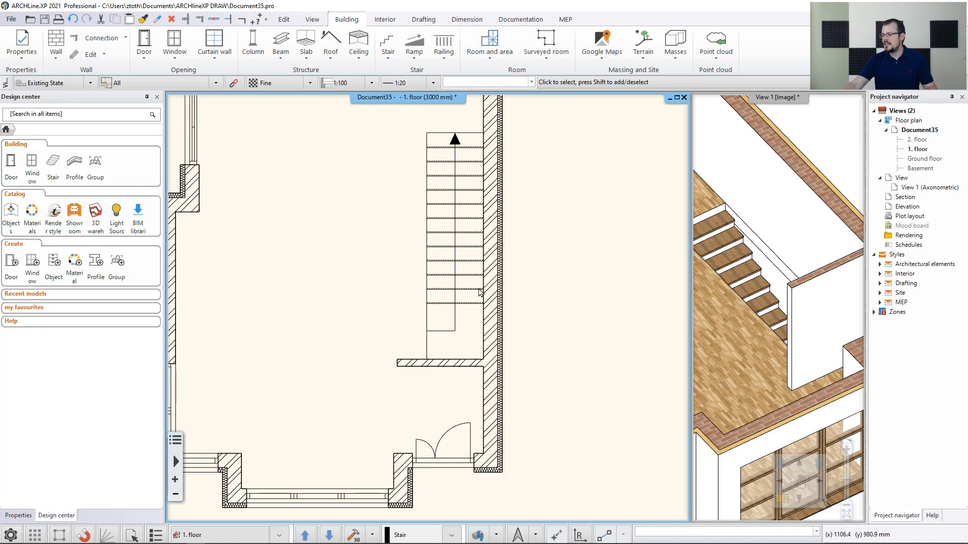
{"action": "scroll", "coordinate": [493, 356], "scroll_direction": "up", "scroll_amount": 1}
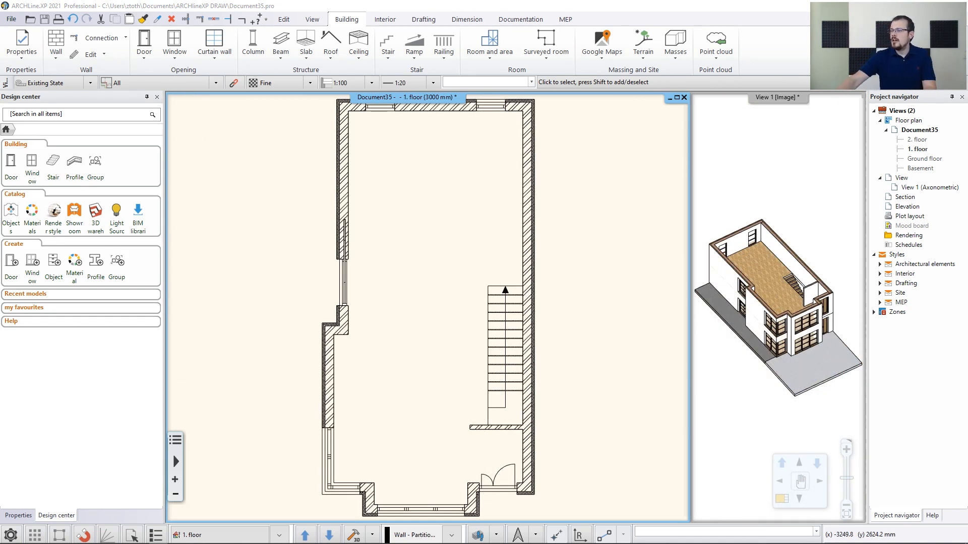
Draw a 1 layered 10 wide wall with right reference, about 1995 mm up from the entrance wall corner to the wall above
{"action": "left_click", "coordinate": [53, 47]}
{"action": "left_click", "coordinate": [55, 189]}
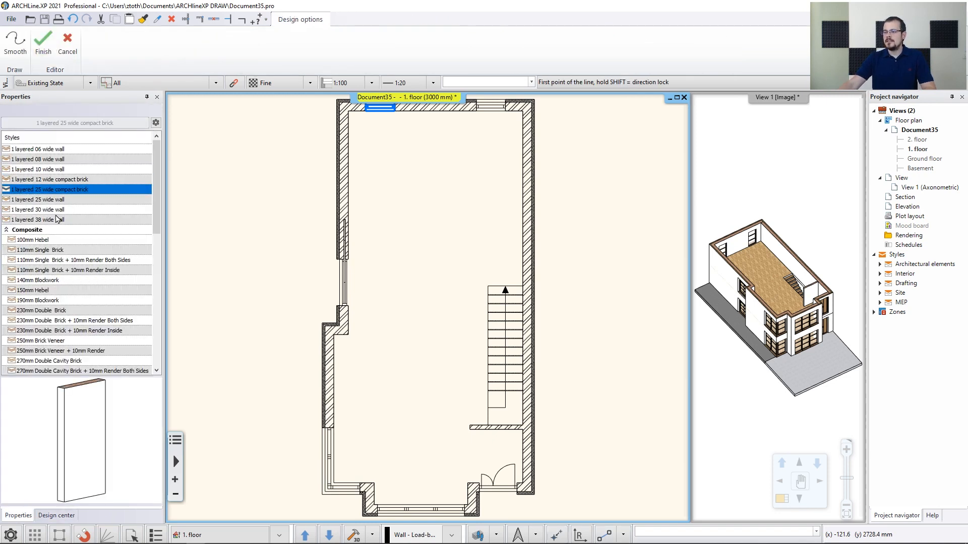
{"action": "left_click", "coordinate": [57, 219]}
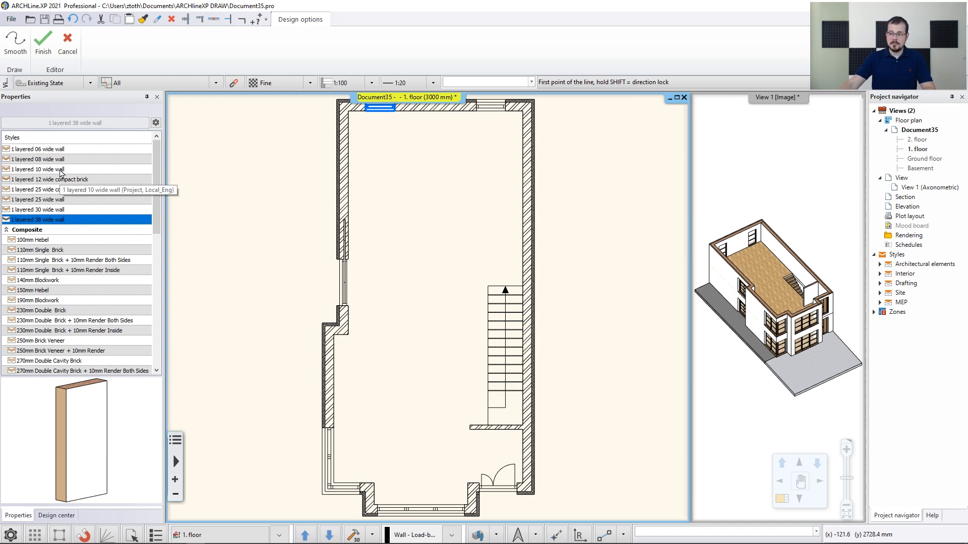
{"action": "left_click", "coordinate": [61, 170]}
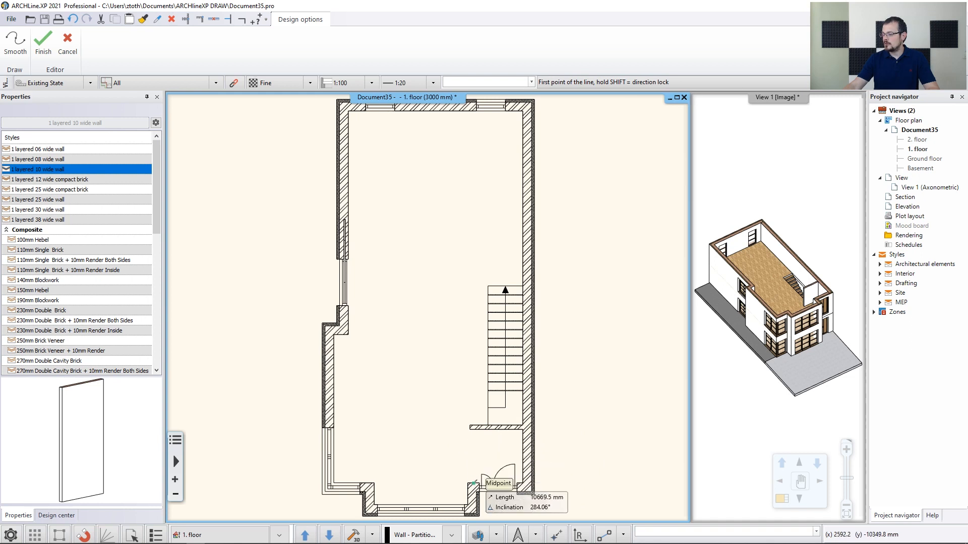
{"action": "scroll", "coordinate": [477, 433], "scroll_direction": "up", "scroll_amount": 5}
{"action": "middle_click_drag", "start_coordinate": [393, 298], "coordinate": [392, 353]}
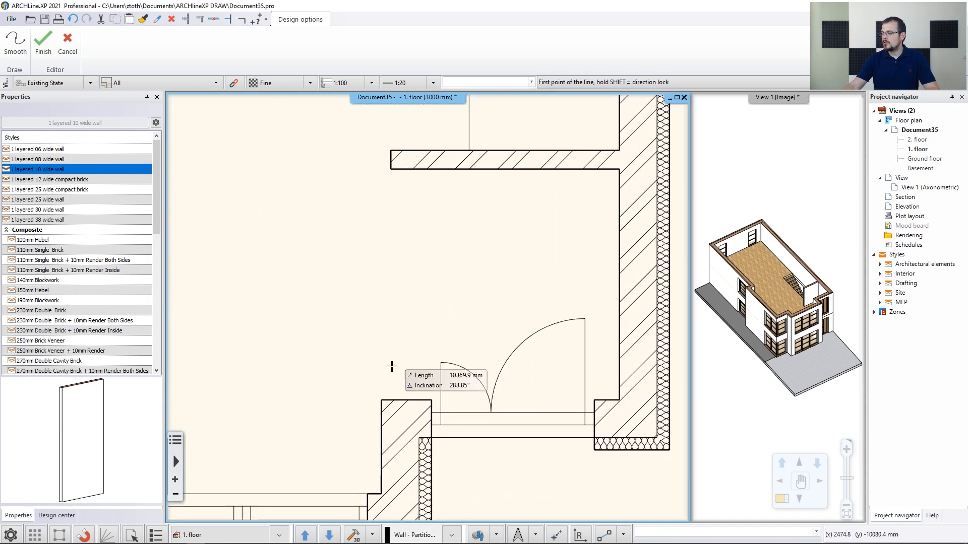
{"action": "left_click", "coordinate": [381, 401]}
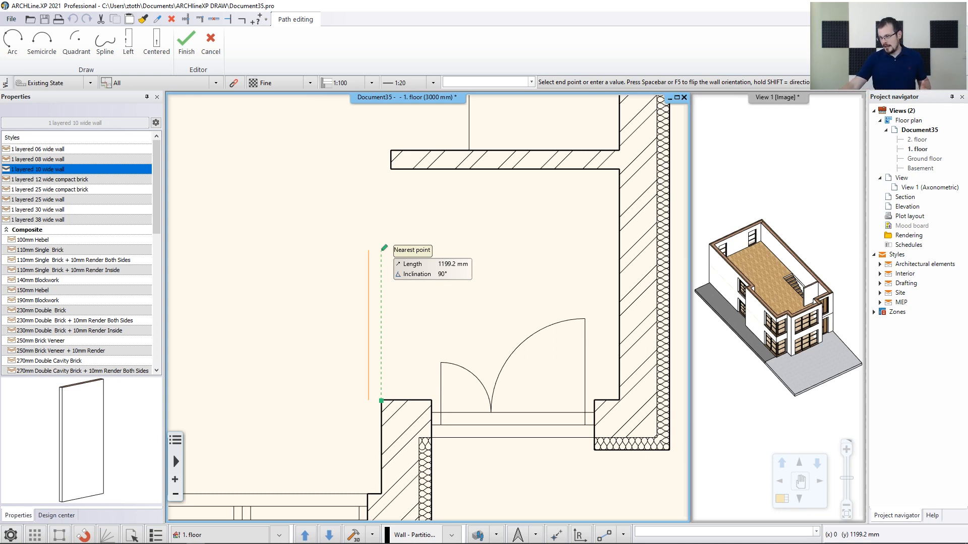
{"action": "left_click", "coordinate": [128, 44]}
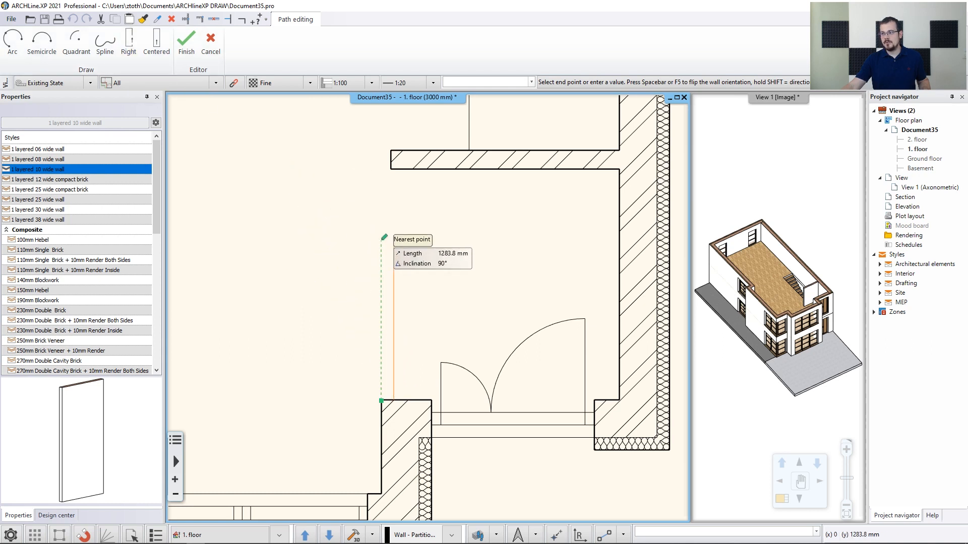
{"action": "left_click", "coordinate": [127, 45]}
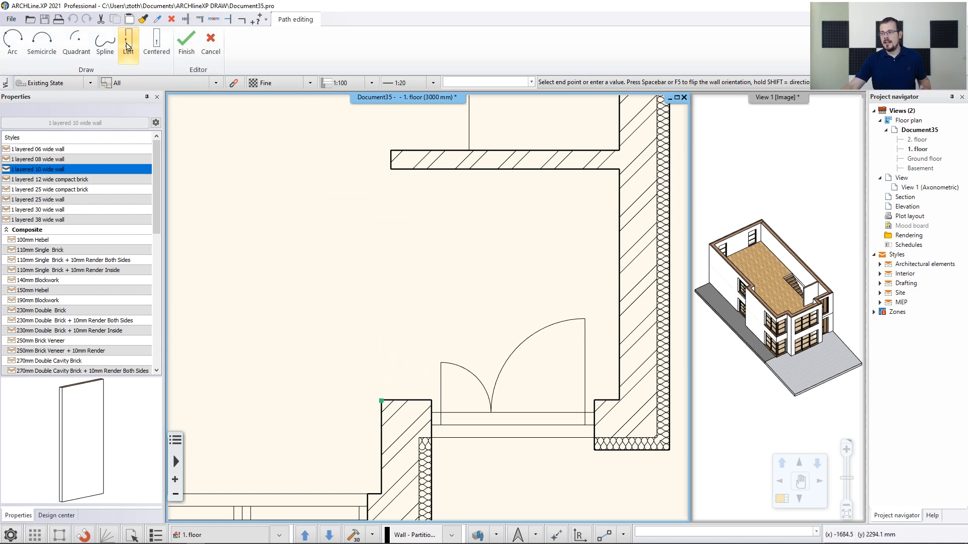
{"action": "left_click", "coordinate": [129, 44]}
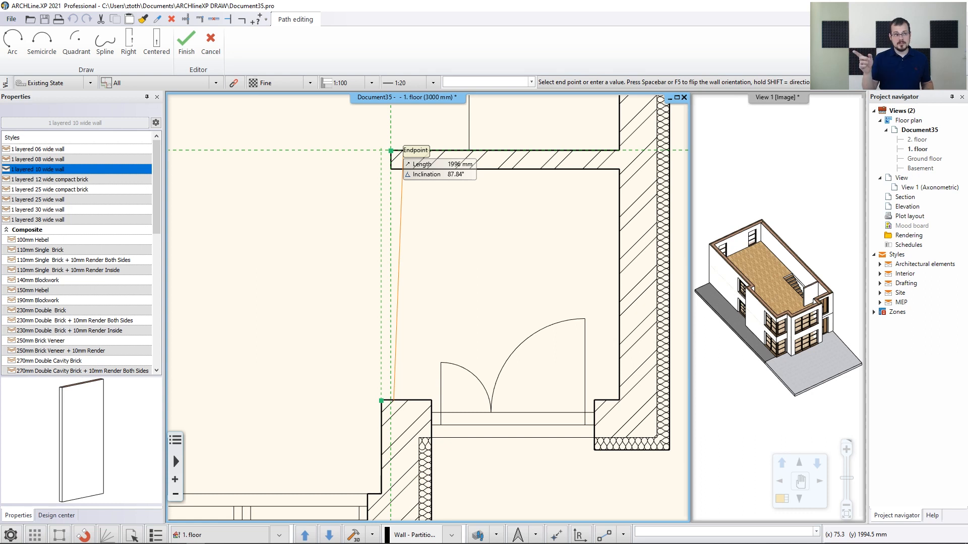
{"action": "scroll", "coordinate": [391, 151], "scroll_direction": "up", "scroll_amount": 3}
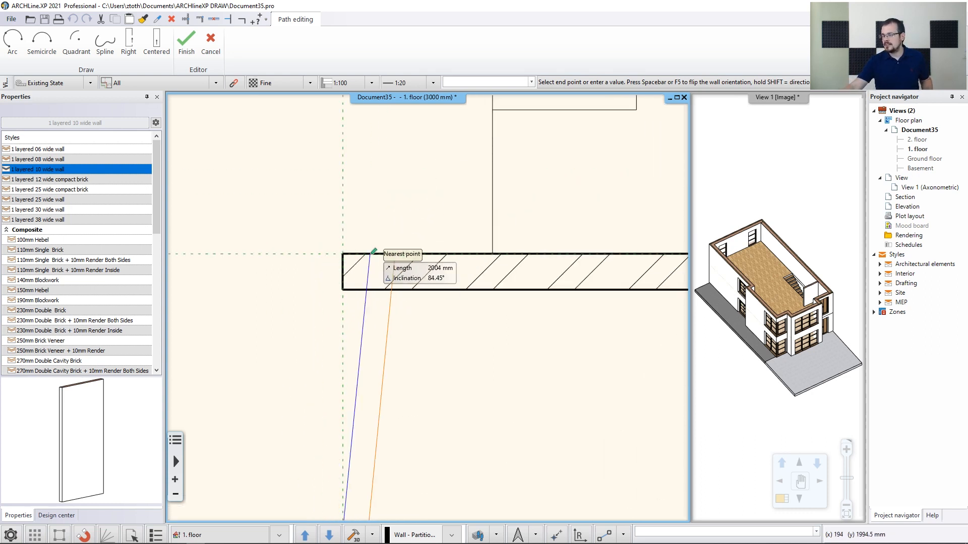
{"action": "scroll", "coordinate": [348, 341], "scroll_direction": "down", "scroll_amount": 1}
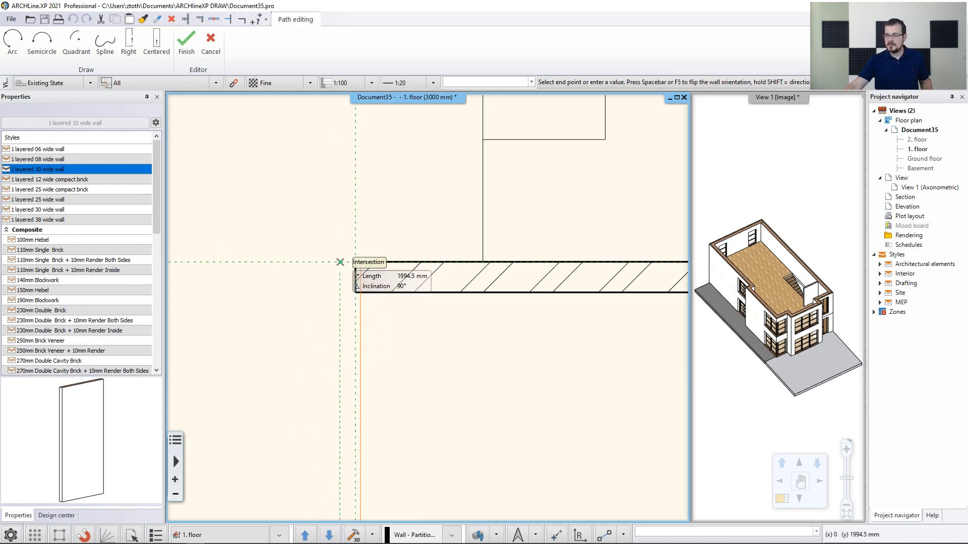
{"action": "left_click", "coordinate": [340, 262]}
{"action": "key", "text": "Escape"}
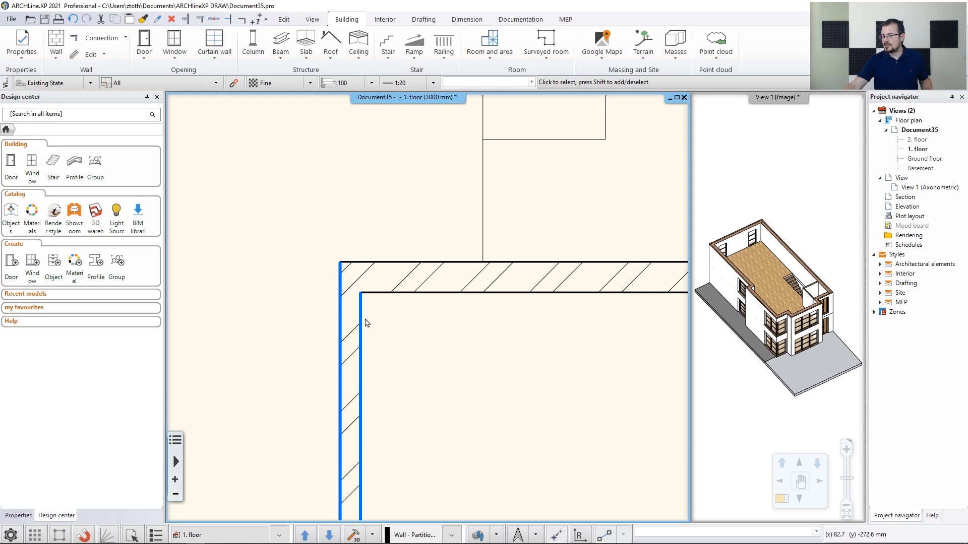
Start another 10 wide wall on top of the entrance room wall and run it about 3450 mm up beside the stair
{"action": "scroll", "coordinate": [410, 300], "scroll_direction": "down", "scroll_amount": 3}
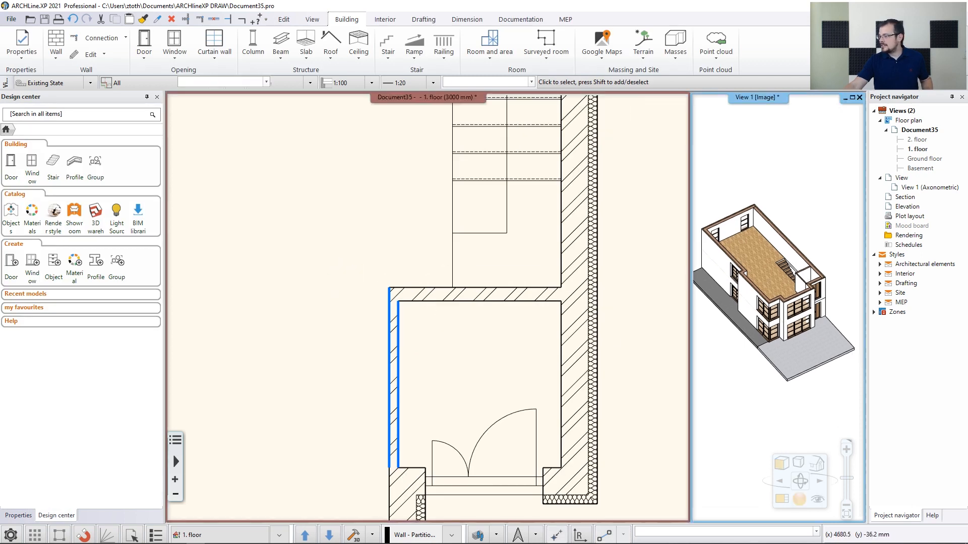
{"action": "left_click", "coordinate": [808, 280]}
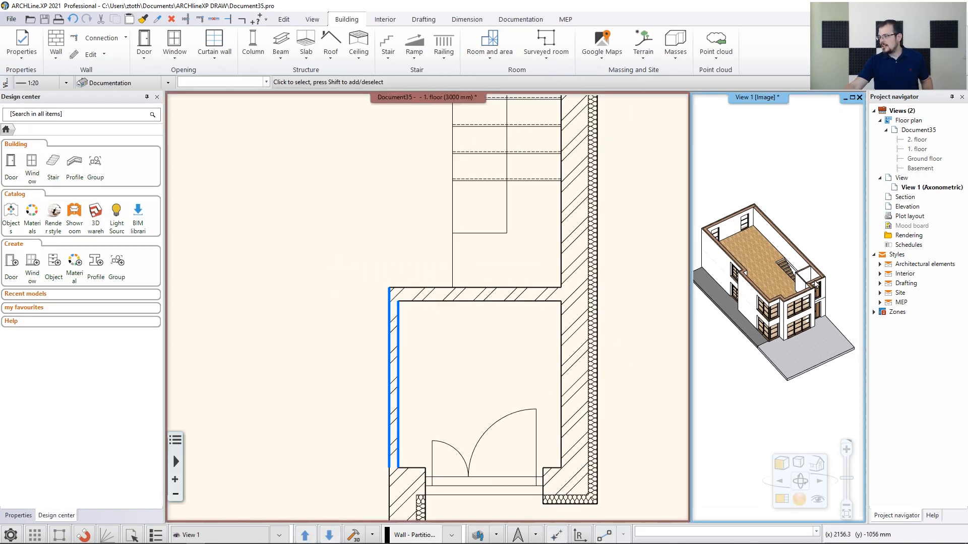
{"action": "scroll", "coordinate": [492, 289], "scroll_direction": "down", "scroll_amount": 2}
{"action": "middle_click_drag", "start_coordinate": [492, 289], "coordinate": [473, 420]}
{"action": "scroll", "coordinate": [481, 316], "scroll_direction": "down", "scroll_amount": 1}
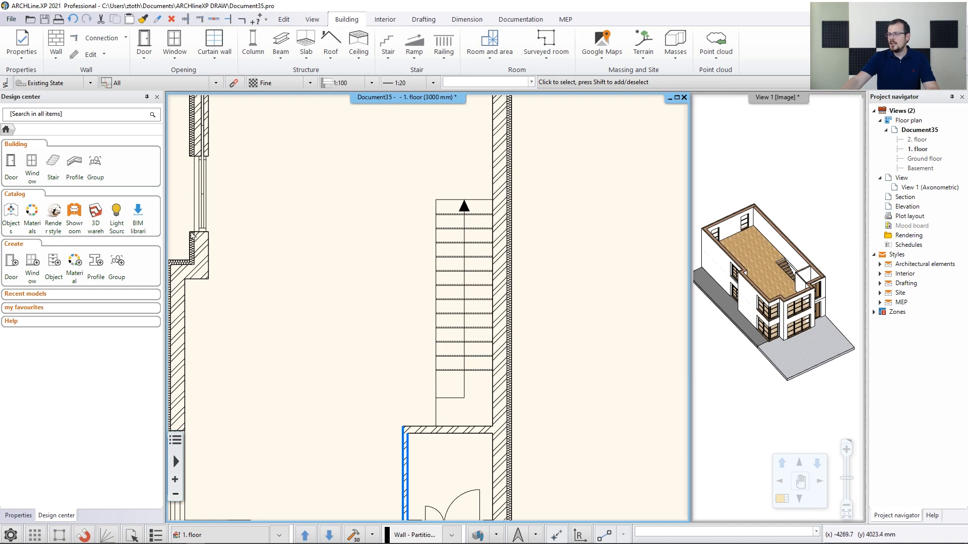
{"action": "left_click", "coordinate": [56, 41]}
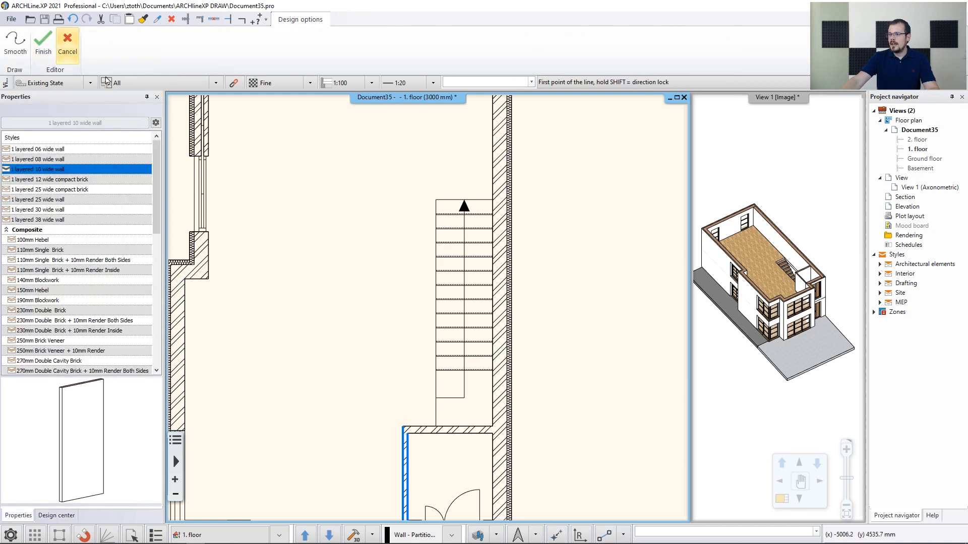
{"action": "scroll", "coordinate": [444, 403], "scroll_direction": "up", "scroll_amount": 2}
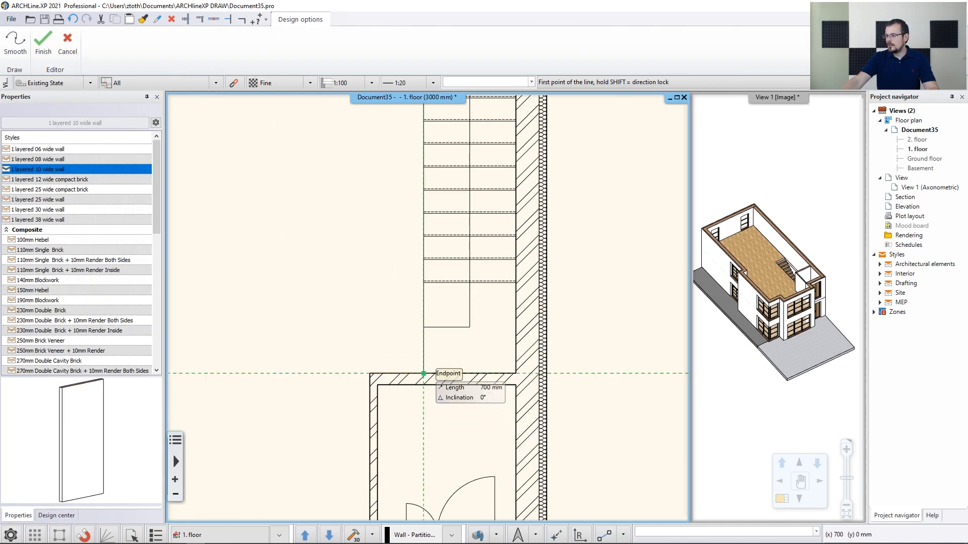
{"action": "scroll", "coordinate": [423, 373], "scroll_direction": "up", "scroll_amount": 2}
{"action": "left_click", "coordinate": [424, 373]}
{"action": "scroll", "coordinate": [430, 216], "scroll_direction": "down", "scroll_amount": 1}
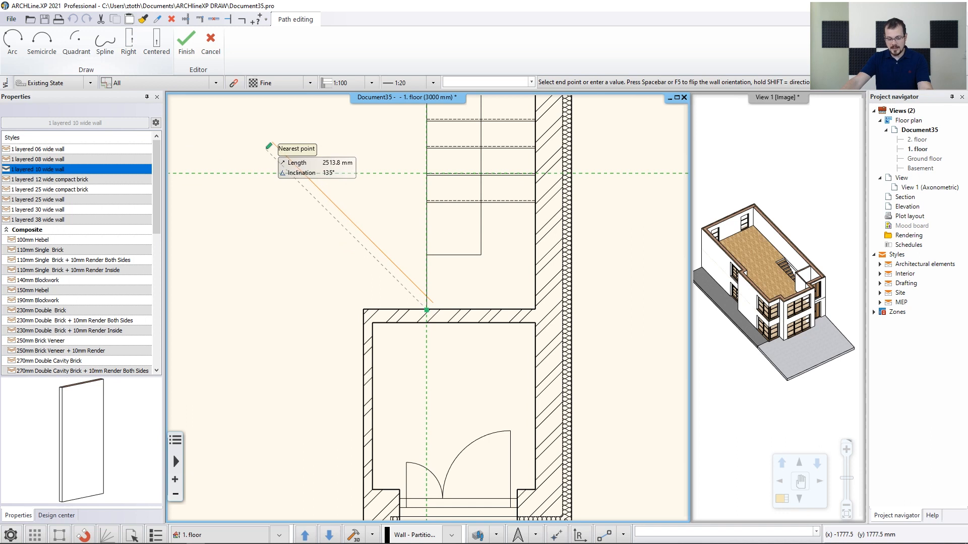
{"action": "key", "text": "space"}
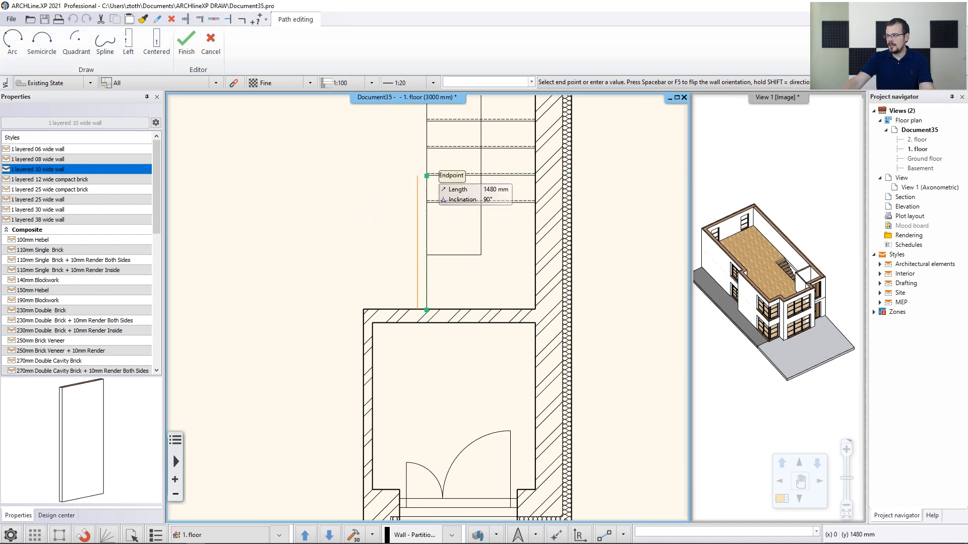
{"action": "middle_click_drag", "start_coordinate": [426, 175], "coordinate": [432, 285]}
{"action": "middle_click_drag", "start_coordinate": [432, 190], "coordinate": [432, 273]}
{"action": "scroll", "coordinate": [432, 272], "scroll_direction": "down", "scroll_amount": 3}
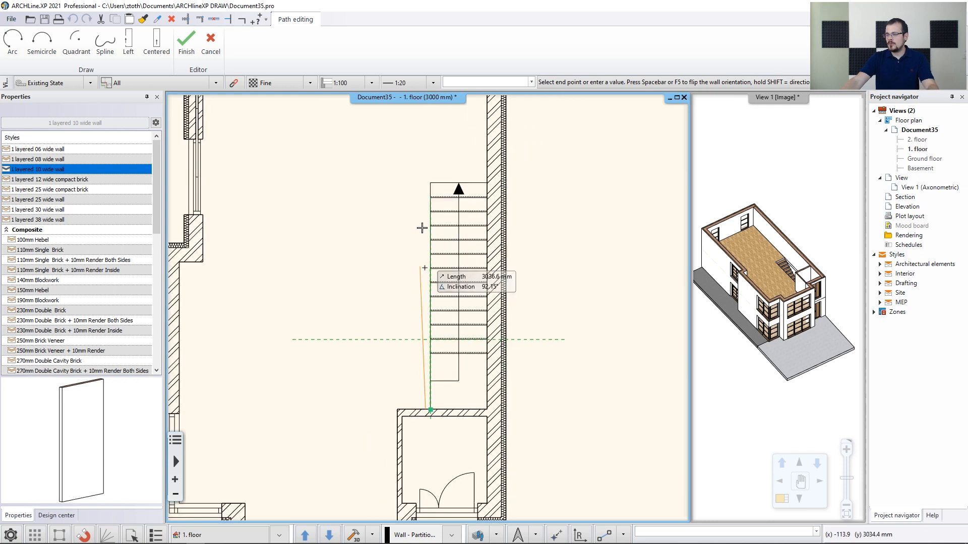
{"action": "left_click", "coordinate": [430, 254]}
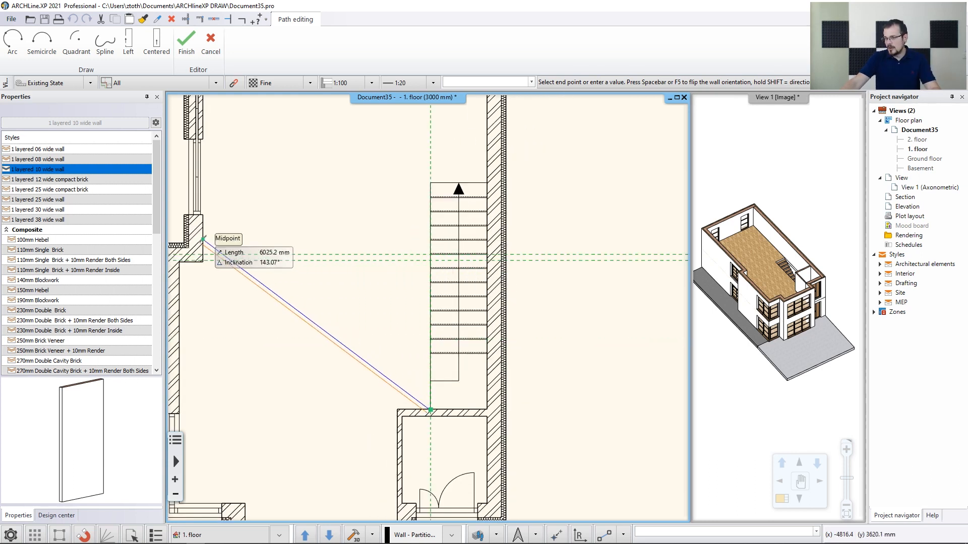
{"action": "scroll", "coordinate": [222, 252], "scroll_direction": "up", "scroll_amount": 3}
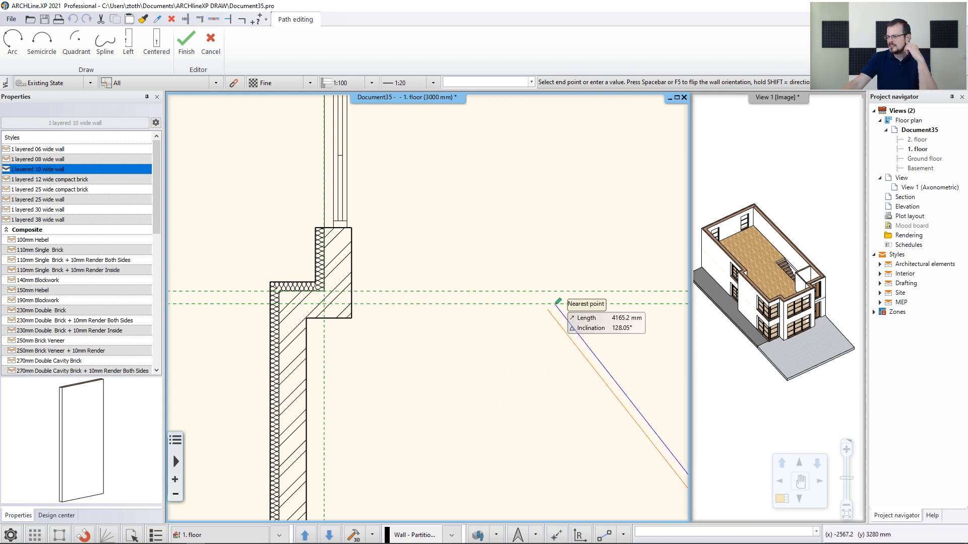
{"action": "middle_click_drag", "start_coordinate": [547, 301], "coordinate": [290, 278]}
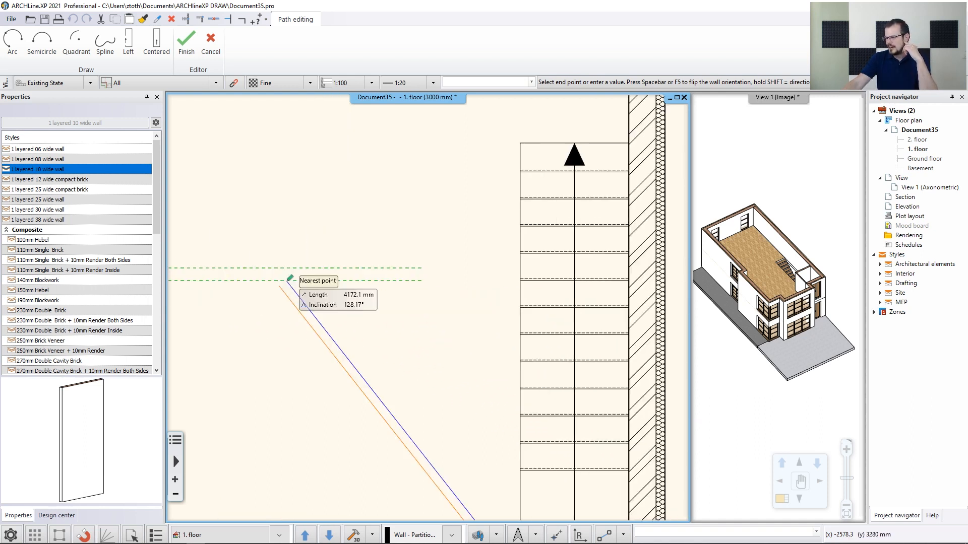
{"action": "left_click", "coordinate": [519, 267]}
Continue the wall about 3480 mm left to the exterior wall and end it
{"action": "scroll", "coordinate": [427, 304], "scroll_direction": "down", "scroll_amount": 2}
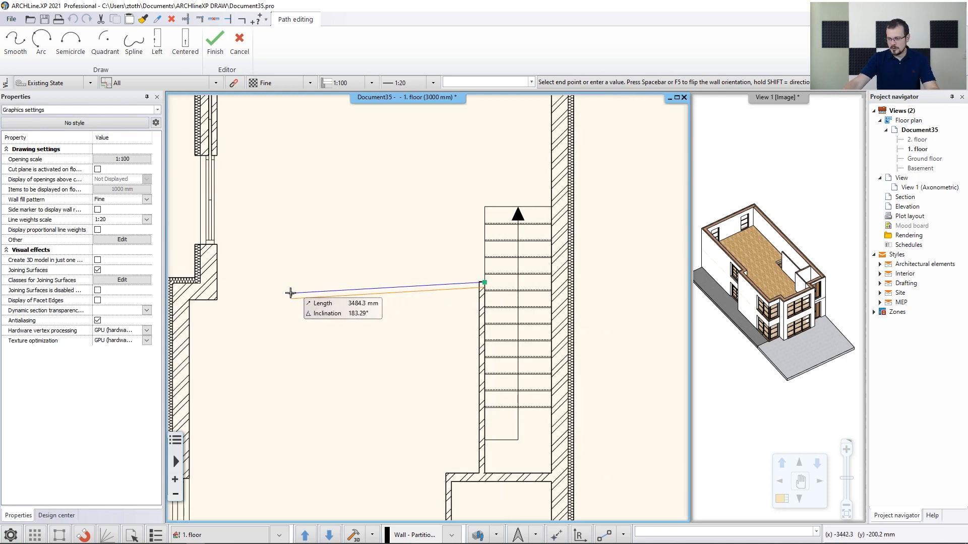
{"action": "left_click", "coordinate": [217, 282]}
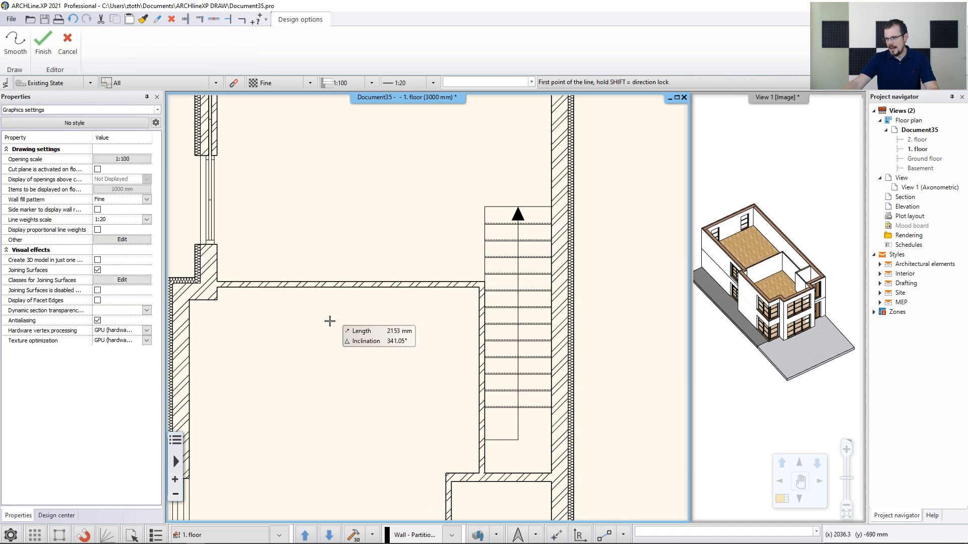
{"action": "key", "text": "Escape"}
{"action": "scroll", "coordinate": [335, 268], "scroll_direction": "down", "scroll_amount": 2}
{"action": "left_click", "coordinate": [462, 364]}
{"action": "middle_click_drag", "start_coordinate": [435, 341], "coordinate": [429, 363]}
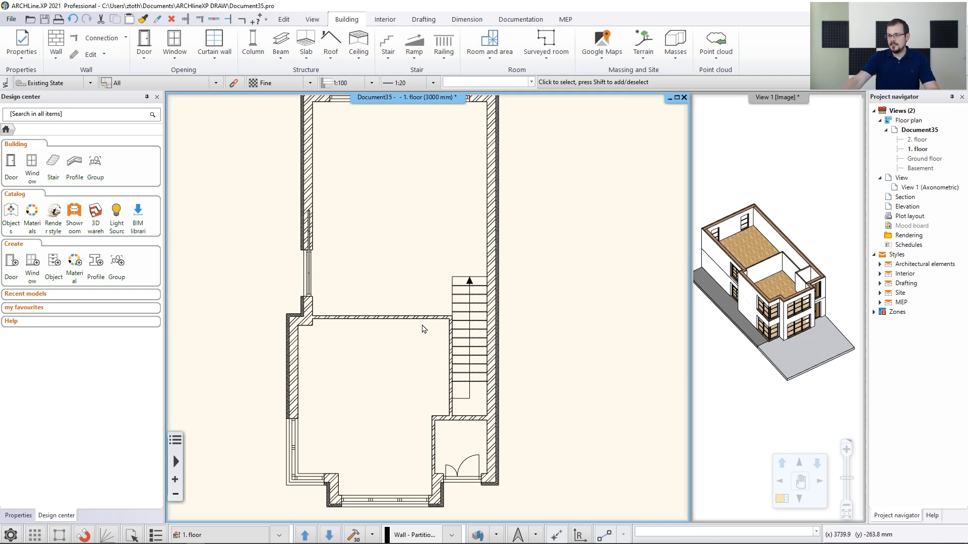
Restart the Wall command and start a 10 wide wall 1660 mm from the upper-left inner corner, running it 1600 mm down
{"action": "right_click", "coordinate": [268, 226]}
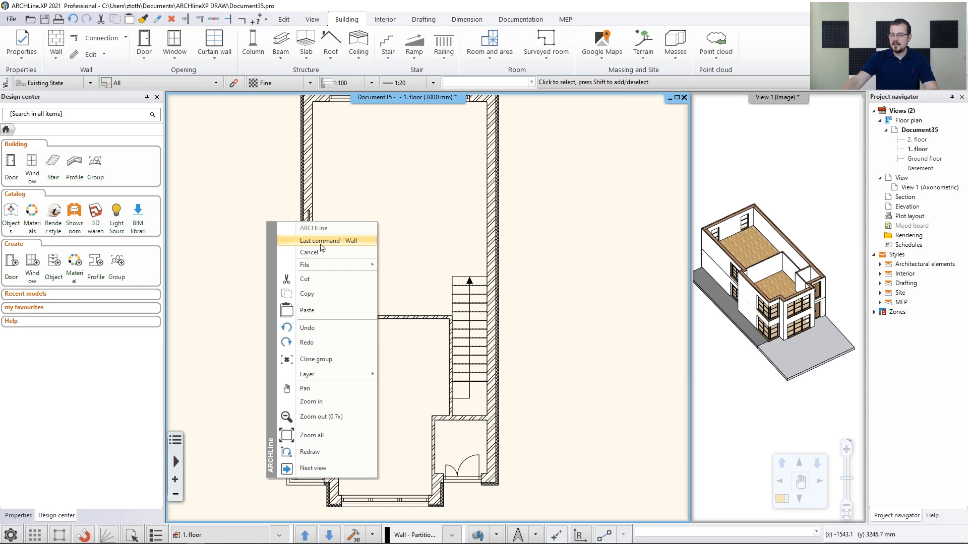
{"action": "left_click", "coordinate": [344, 242]}
{"action": "middle_click_drag", "start_coordinate": [416, 237], "coordinate": [404, 299]}
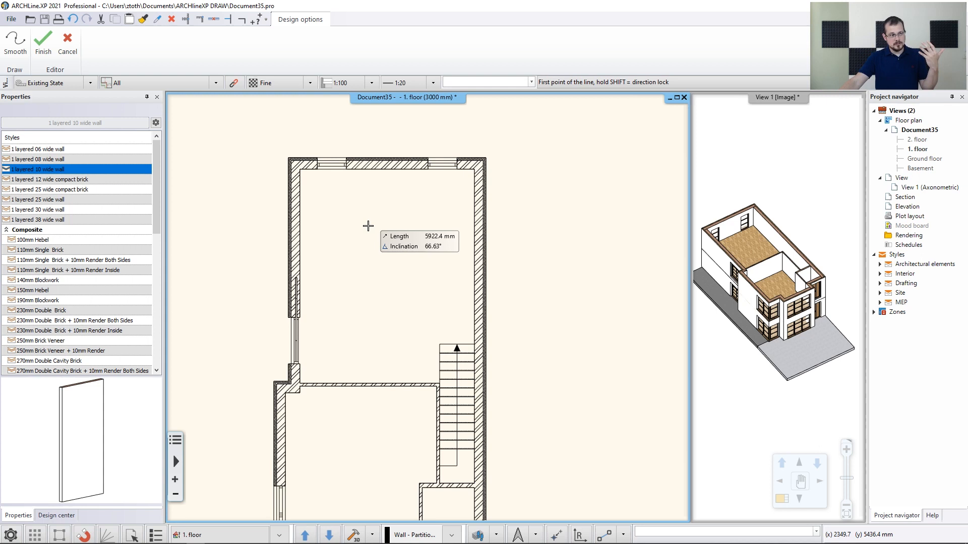
{"action": "scroll", "coordinate": [348, 217], "scroll_direction": "up", "scroll_amount": 2}
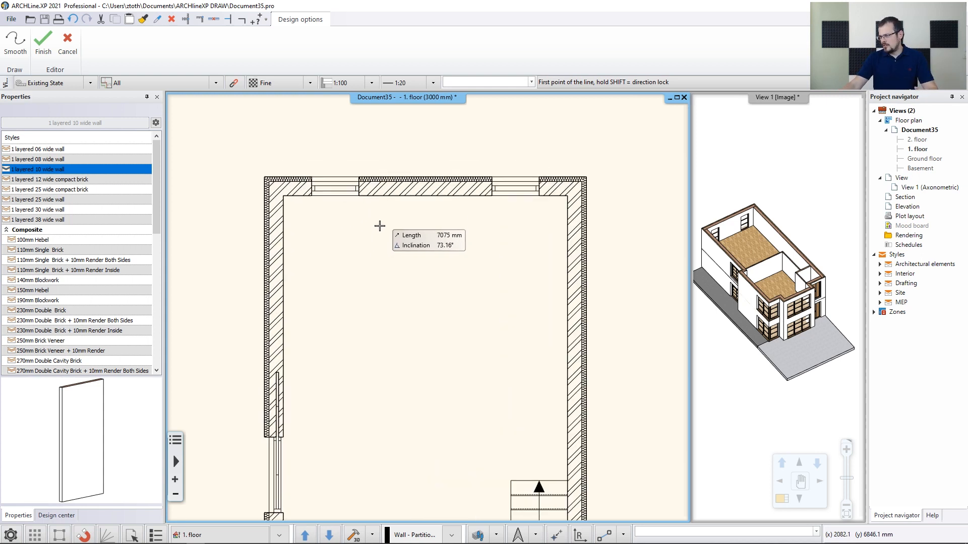
{"action": "scroll", "coordinate": [399, 237], "scroll_direction": "up", "scroll_amount": 2}
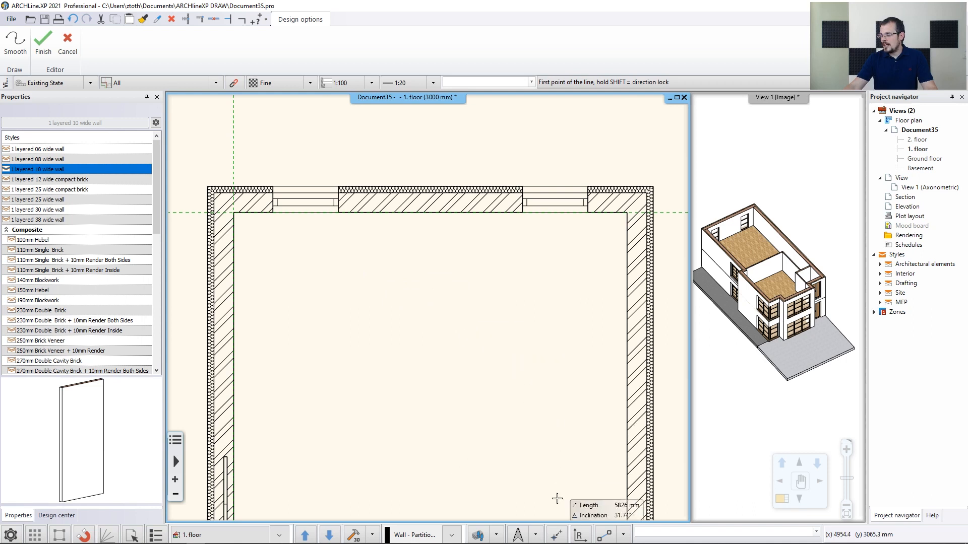
{"action": "left_click", "coordinate": [556, 536]}
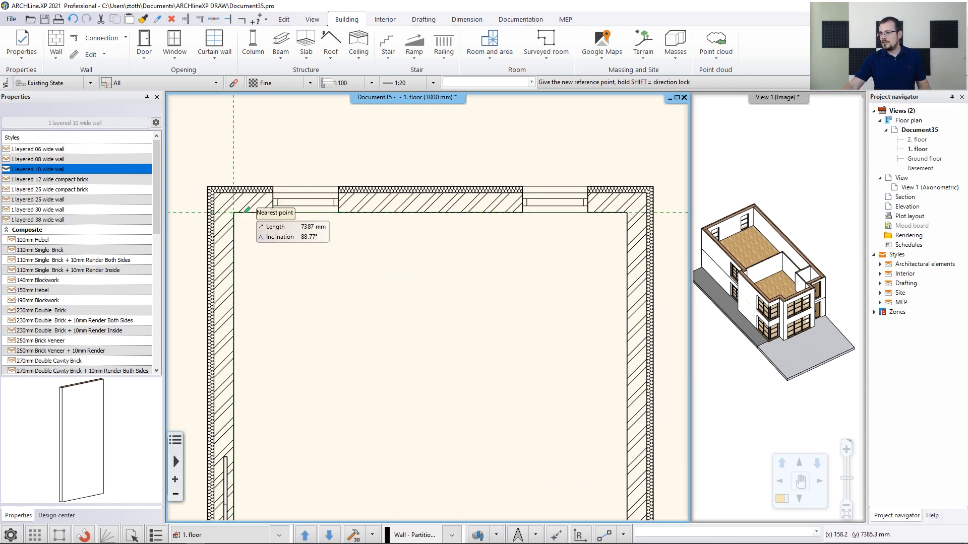
{"action": "left_click", "coordinate": [234, 212]}
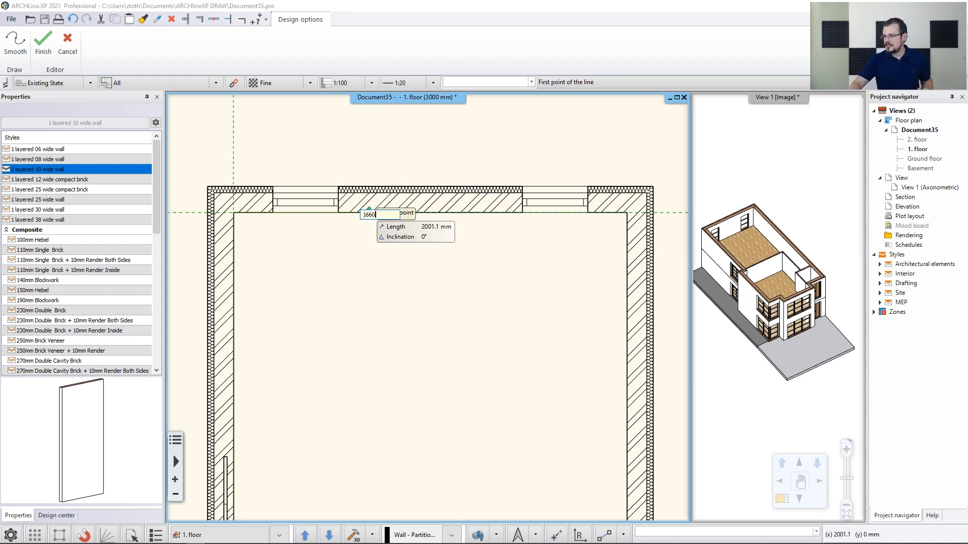
{"action": "key", "text": "Return"}
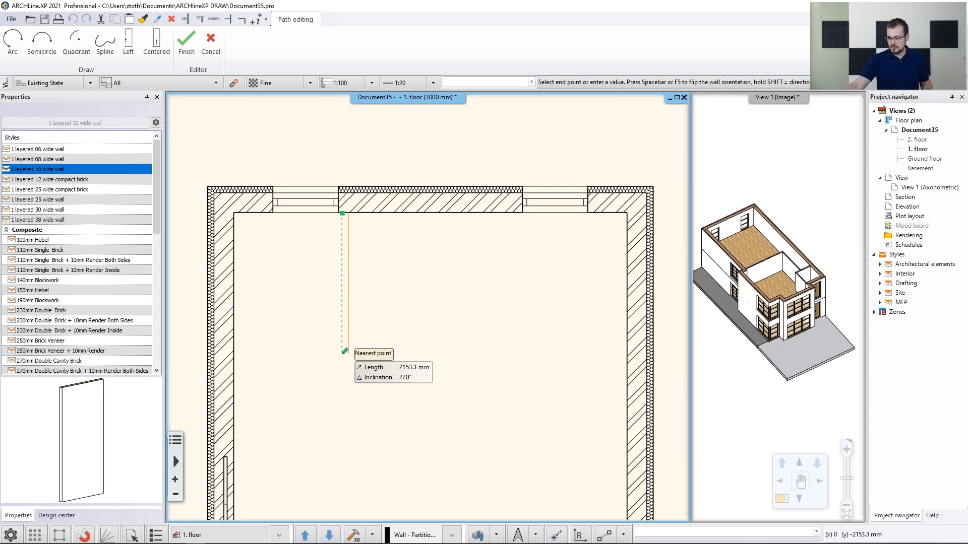
{"action": "type", "text": "1"}
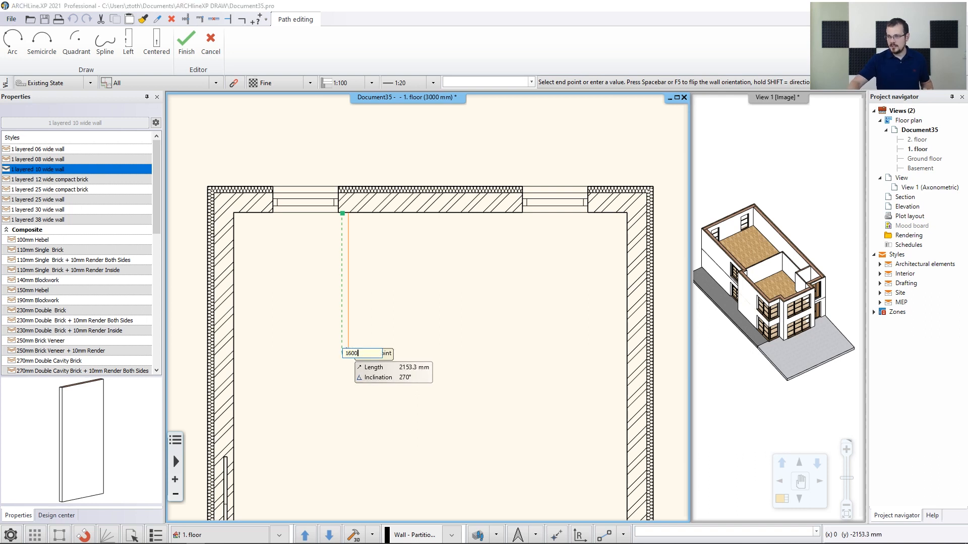
{"action": "type", "text": "600"}
{"action": "key", "text": "Return"}
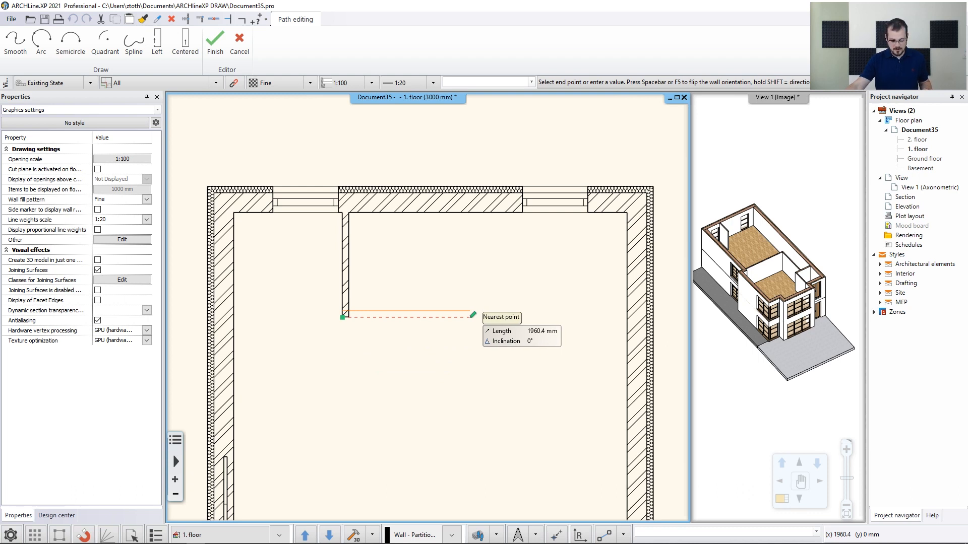
Continue the wall 2700 mm right, then back up to the upper exterior wall and end it
{"action": "type", "text": "2"}
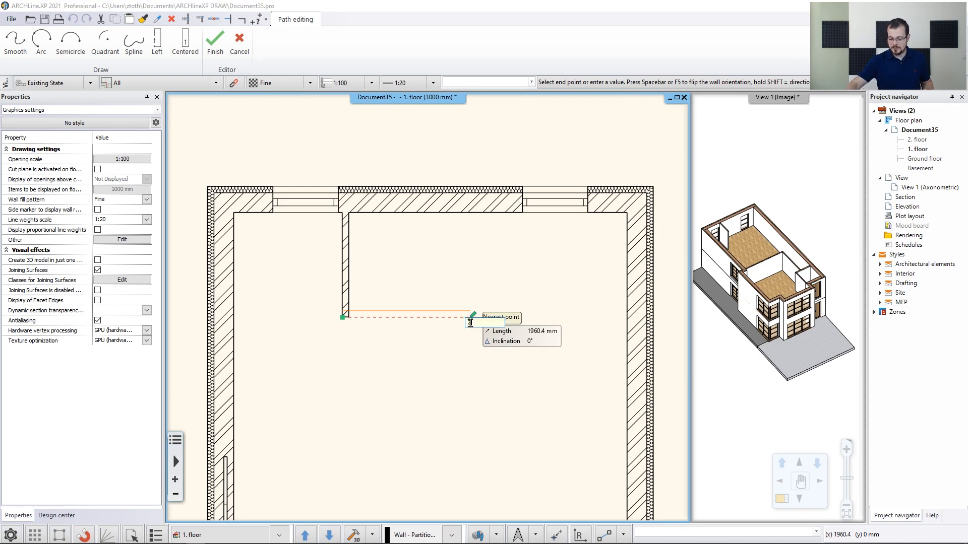
{"action": "type", "text": "700"}
{"action": "key", "text": "Return"}
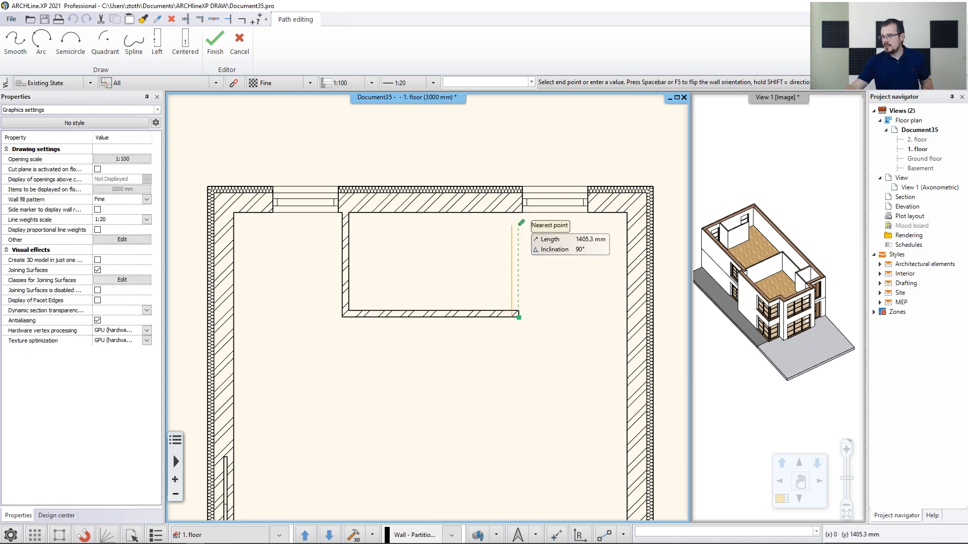
{"action": "scroll", "coordinate": [516, 216], "scroll_direction": "up", "scroll_amount": 2}
{"action": "scroll", "coordinate": [508, 272], "scroll_direction": "up", "scroll_amount": 1}
{"action": "left_click", "coordinate": [437, 249]}
{"action": "left_click", "coordinate": [437, 250]}
{"action": "scroll", "coordinate": [363, 352], "scroll_direction": "down", "scroll_amount": 3}
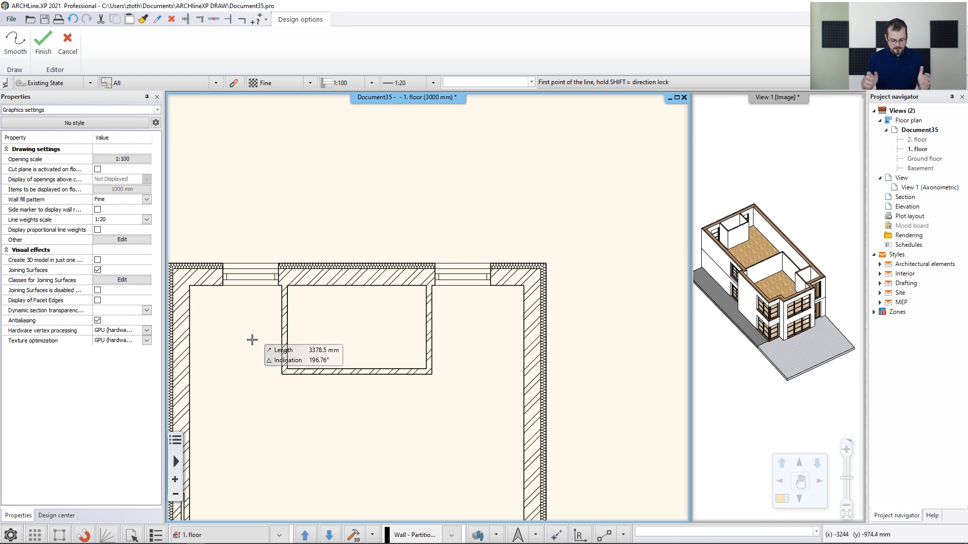
{"action": "scroll", "coordinate": [458, 373], "scroll_direction": "down", "scroll_amount": 2}
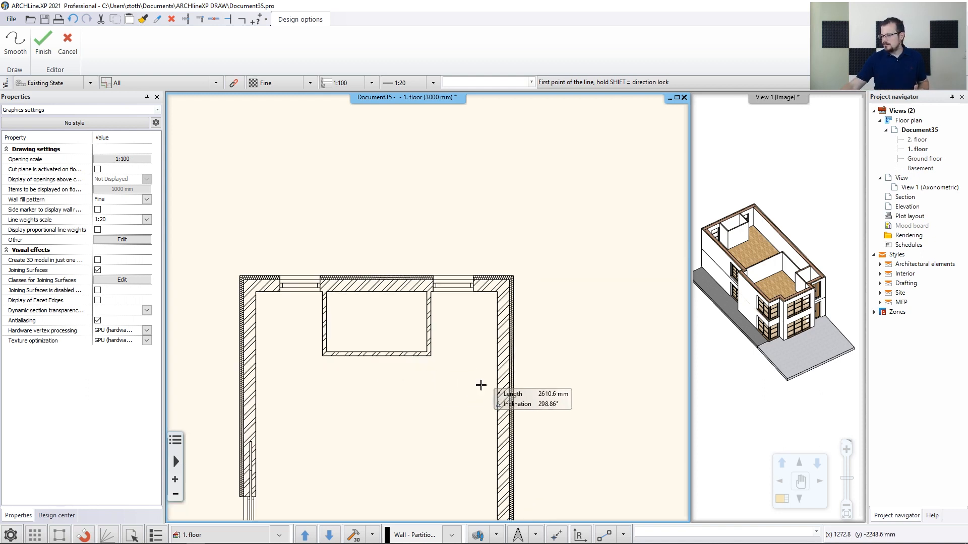
Start a wall on the right exterior wall, offset down from its upper inner corner, and run it across to the left exterior wall
{"action": "middle_click_drag", "start_coordinate": [511, 447], "coordinate": [517, 379]}
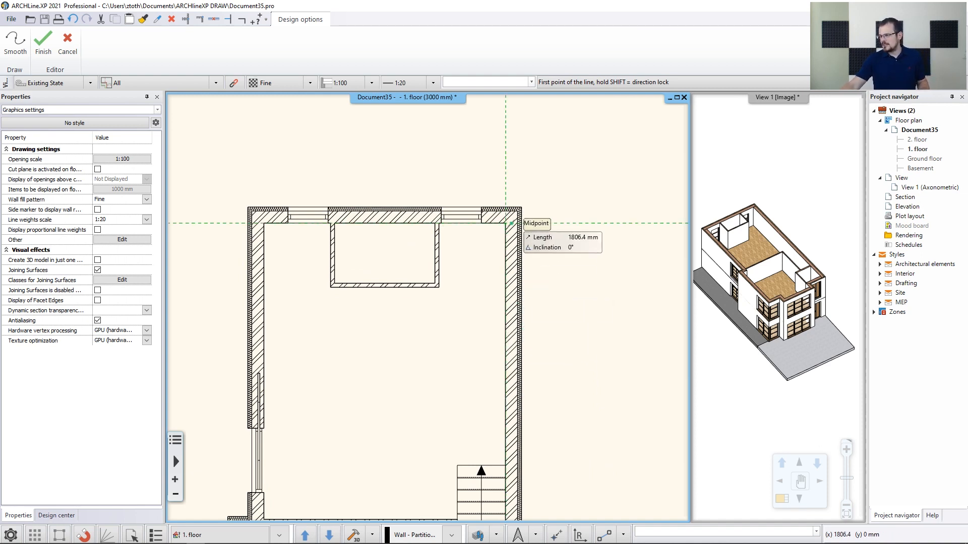
{"action": "scroll", "coordinate": [525, 250], "scroll_direction": "up", "scroll_amount": 2}
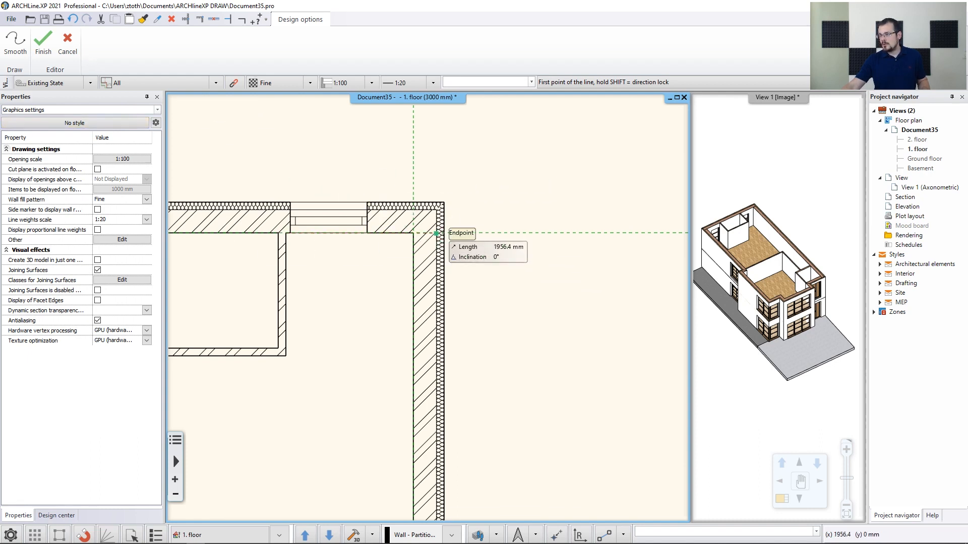
{"action": "left_click", "coordinate": [559, 538]}
{"action": "left_click", "coordinate": [413, 233]}
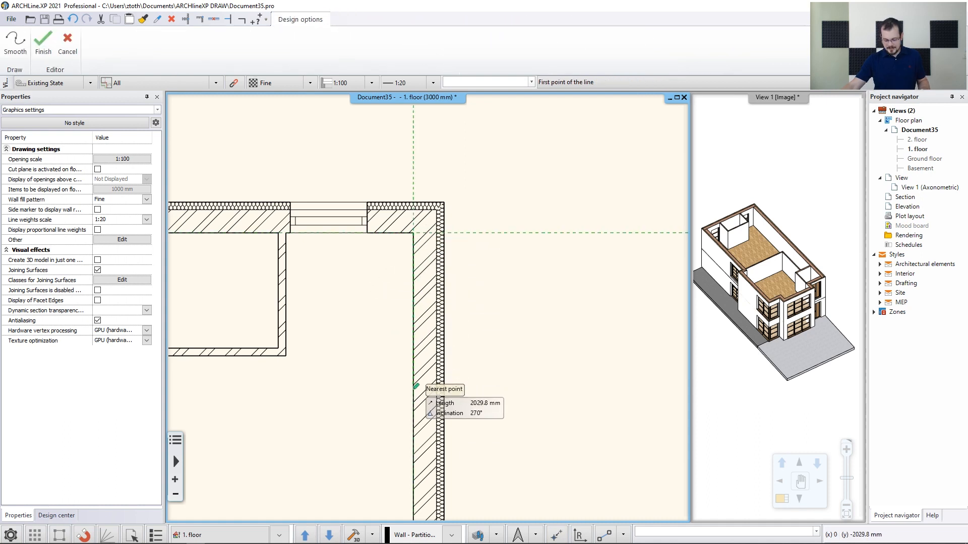
{"action": "type", "text": "20"}
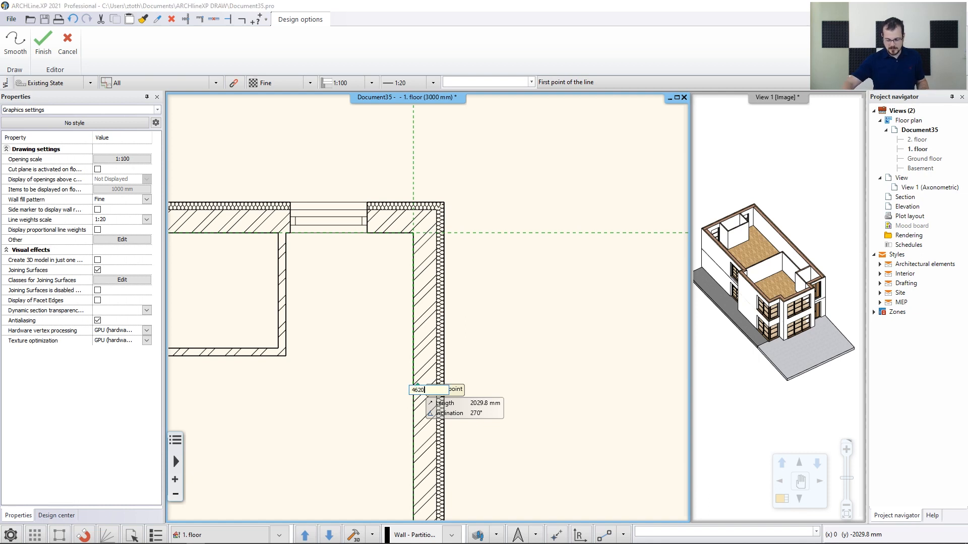
{"action": "key", "text": "Return"}
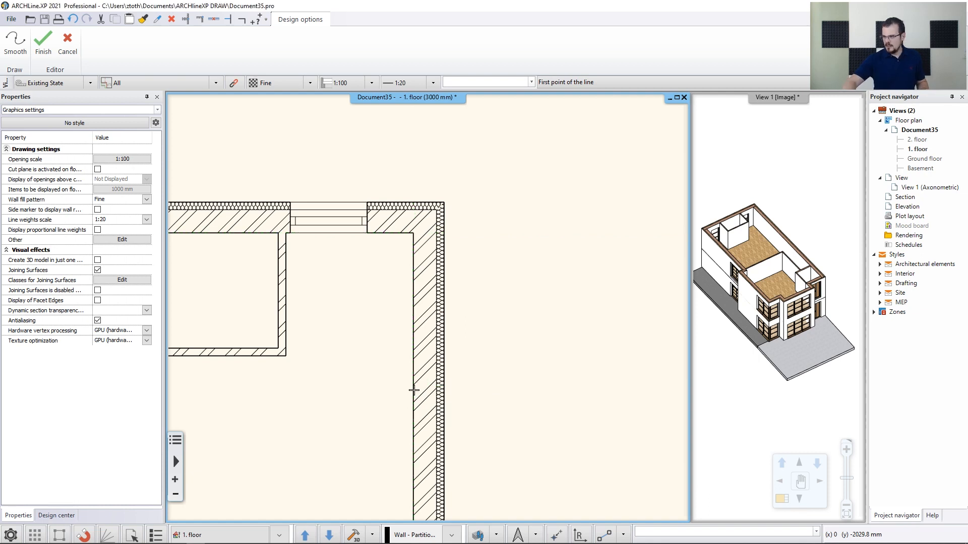
{"action": "scroll", "coordinate": [348, 399], "scroll_direction": "down", "scroll_amount": 2}
{"action": "middle_click_drag", "start_coordinate": [273, 481], "coordinate": [420, 427]}
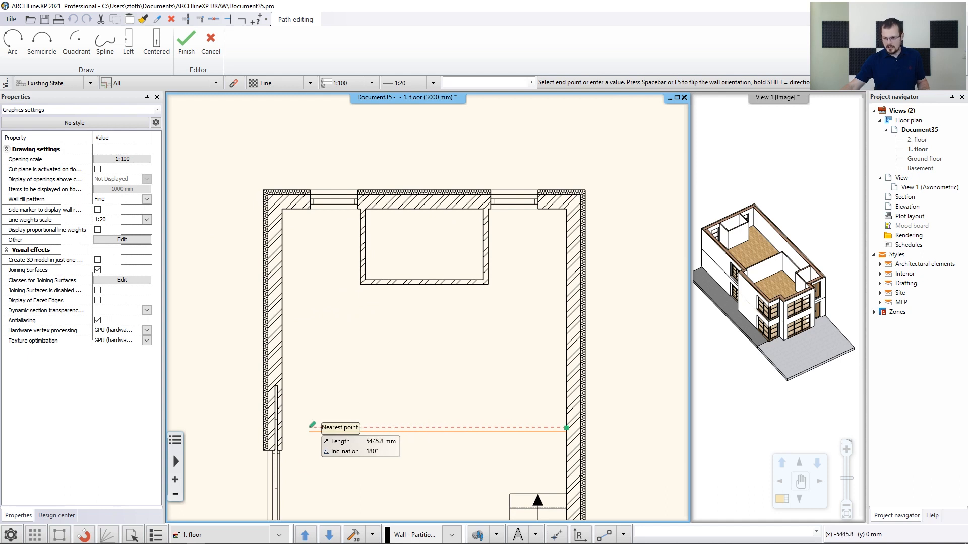
{"action": "left_click", "coordinate": [282, 428]}
{"action": "key", "text": "Return"}
{"action": "key", "text": "Return"}
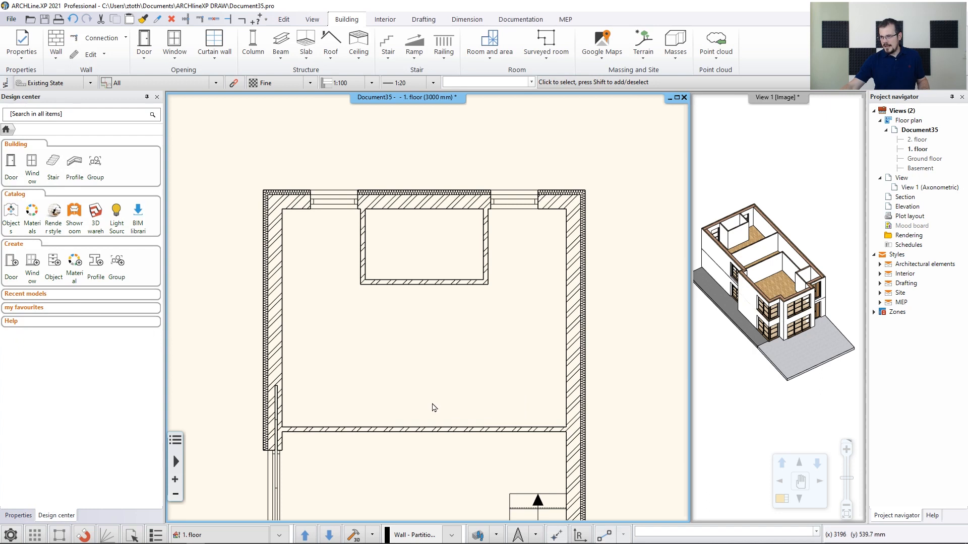
Draw a centered 10 wide wall from the midpoint of the new cross wall up to the midpoint of the small room's lower wall
{"action": "scroll", "coordinate": [432, 407], "scroll_direction": "down", "scroll_amount": 2}
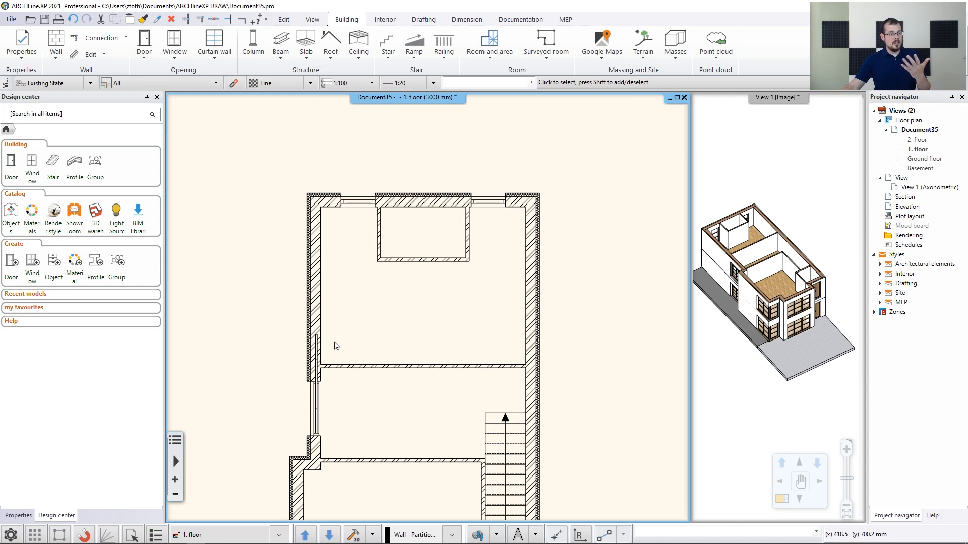
{"action": "left_click", "coordinate": [56, 42]}
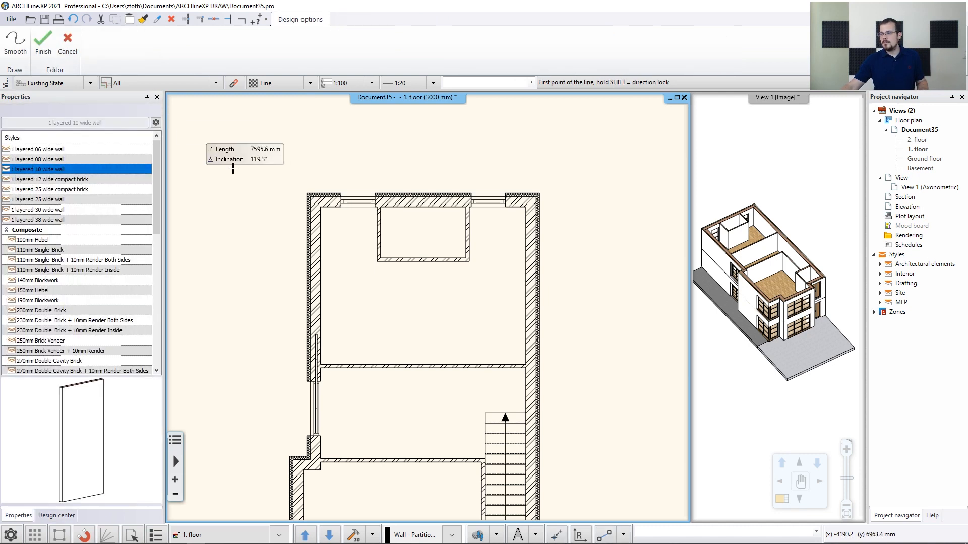
{"action": "scroll", "coordinate": [438, 362], "scroll_direction": "up", "scroll_amount": 3}
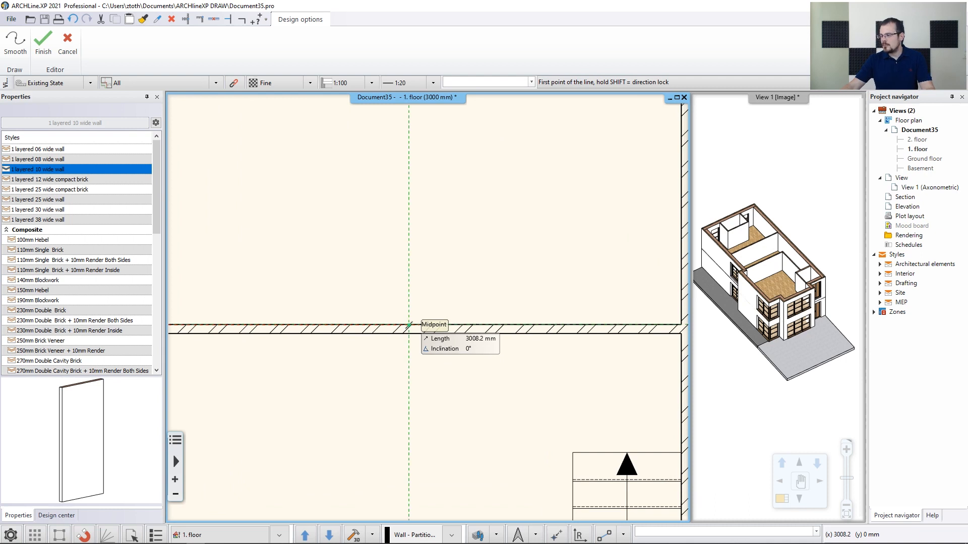
{"action": "scroll", "coordinate": [409, 325], "scroll_direction": "down", "scroll_amount": 2}
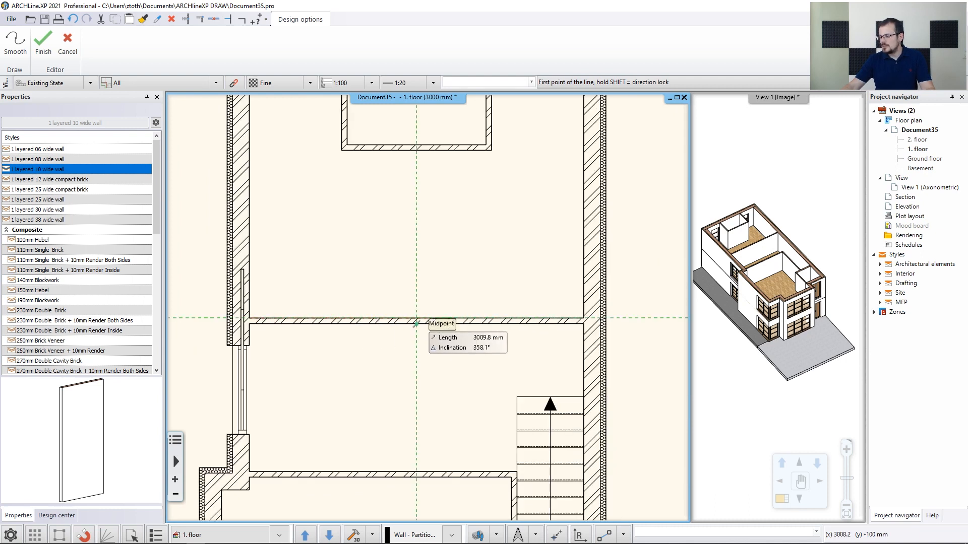
{"action": "left_click", "coordinate": [416, 324]}
{"action": "scroll", "coordinate": [414, 237], "scroll_direction": "up", "scroll_amount": 2}
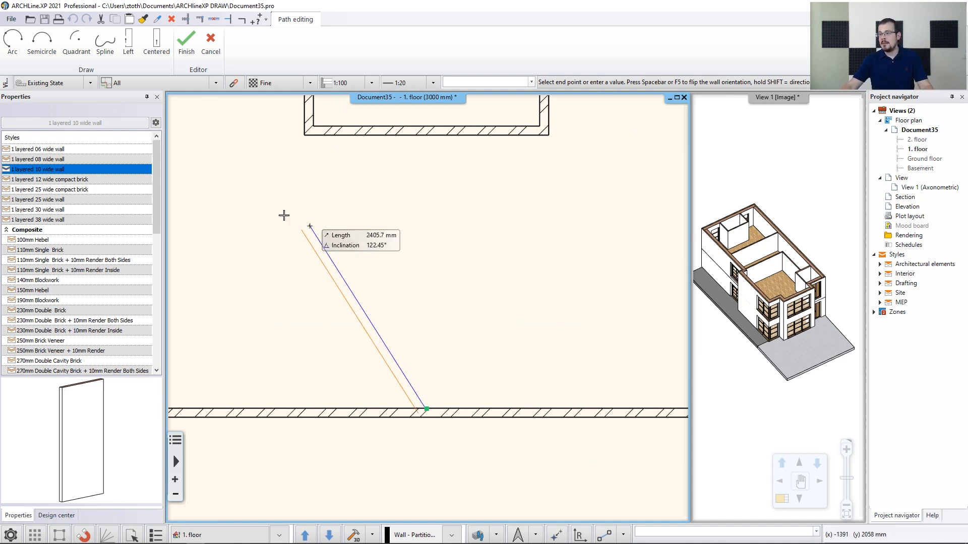
{"action": "left_click", "coordinate": [156, 42]}
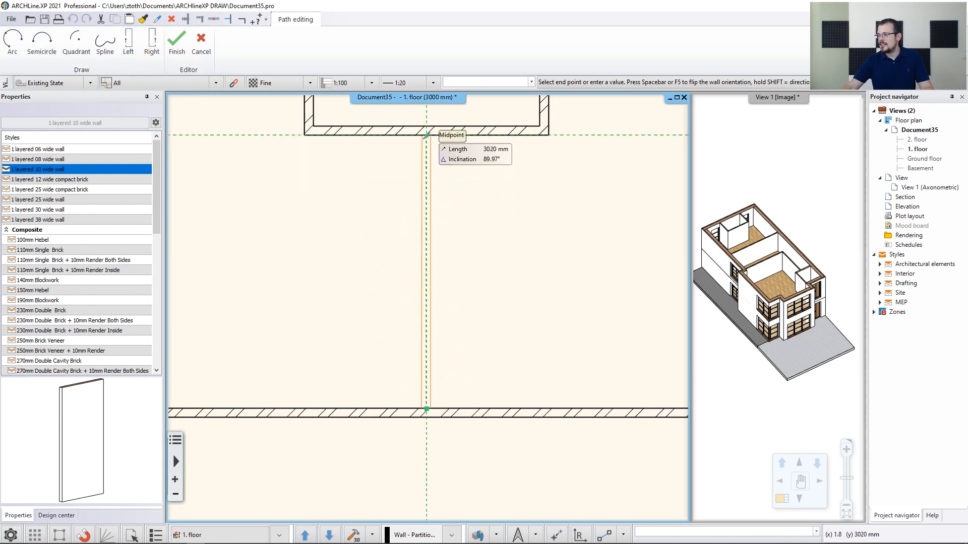
{"action": "left_click", "coordinate": [427, 135]}
{"action": "key", "text": "Return"}
{"action": "key", "text": "Escape"}
{"action": "scroll", "coordinate": [503, 219], "scroll_direction": "down", "scroll_amount": 6}
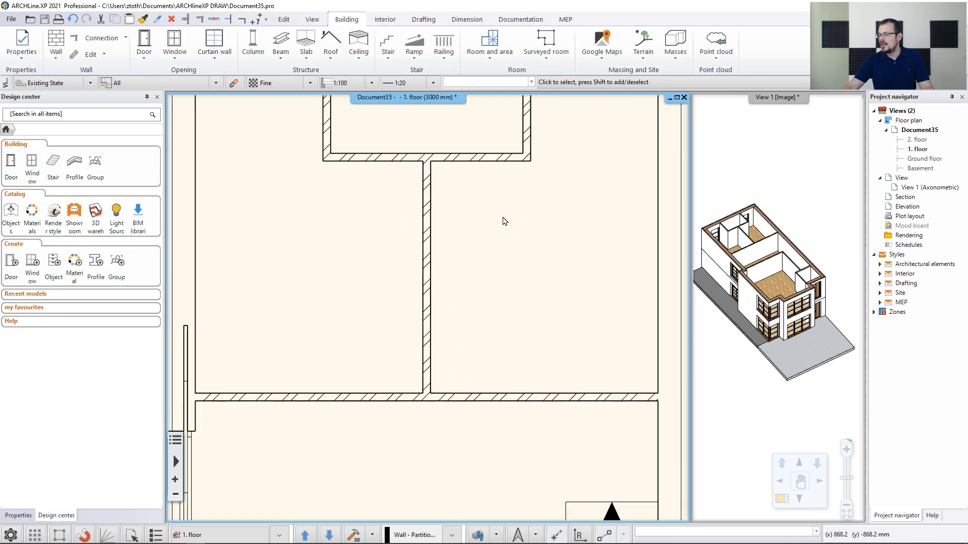
Delete the door of the small lower-right room
{"action": "middle_click_drag", "start_coordinate": [557, 473], "coordinate": [550, 406]}
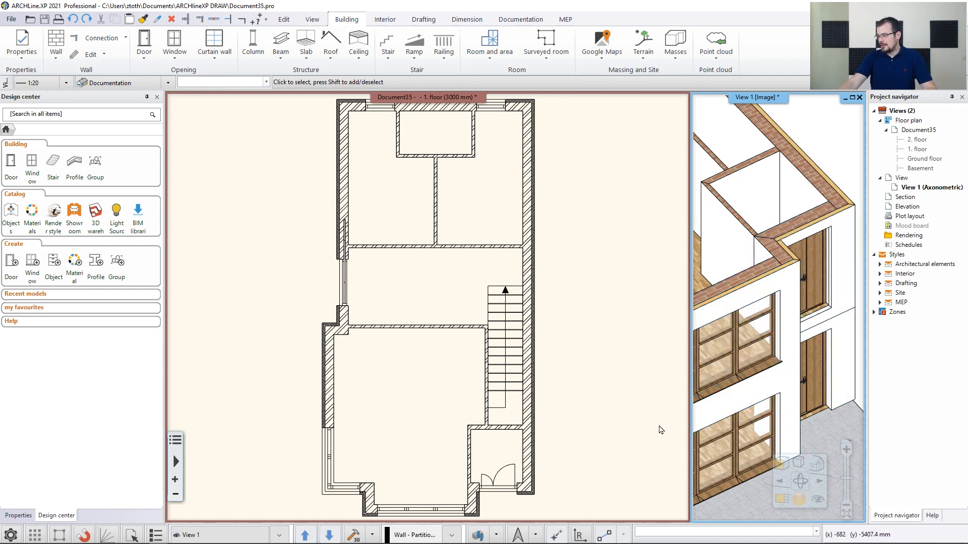
{"action": "left_click", "coordinate": [498, 478]}
{"action": "left_click", "coordinate": [497, 478]}
{"action": "key", "text": "Delete"}
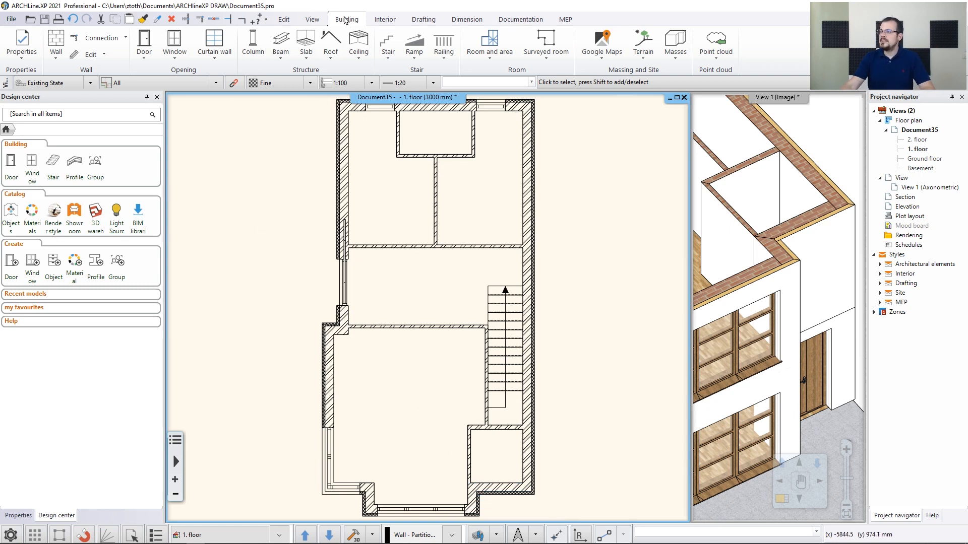
Open the default door properties and pick the Flush door from the door library by searching for flush
{"action": "left_click", "coordinate": [21, 45]}
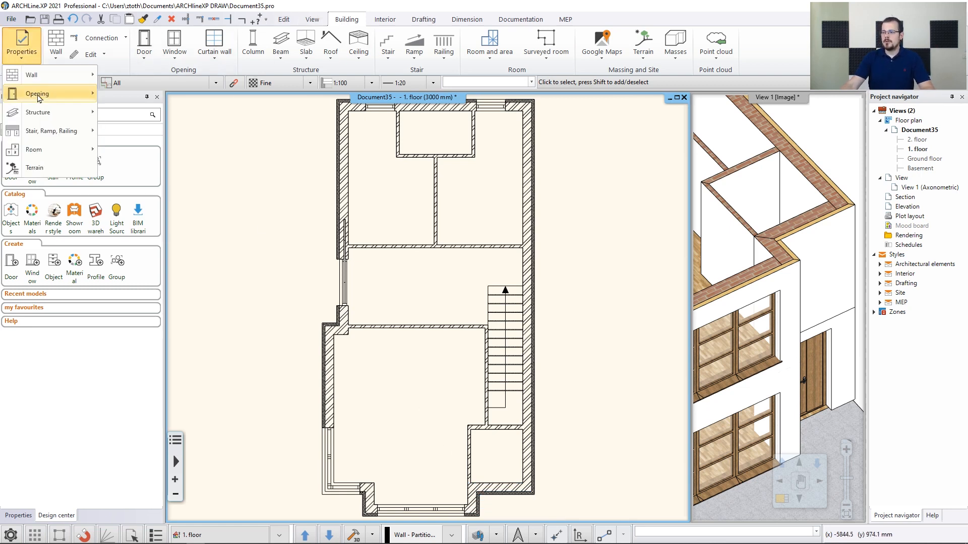
{"action": "mouse_move", "coordinate": [41, 98]}
{"action": "left_click", "coordinate": [127, 94]}
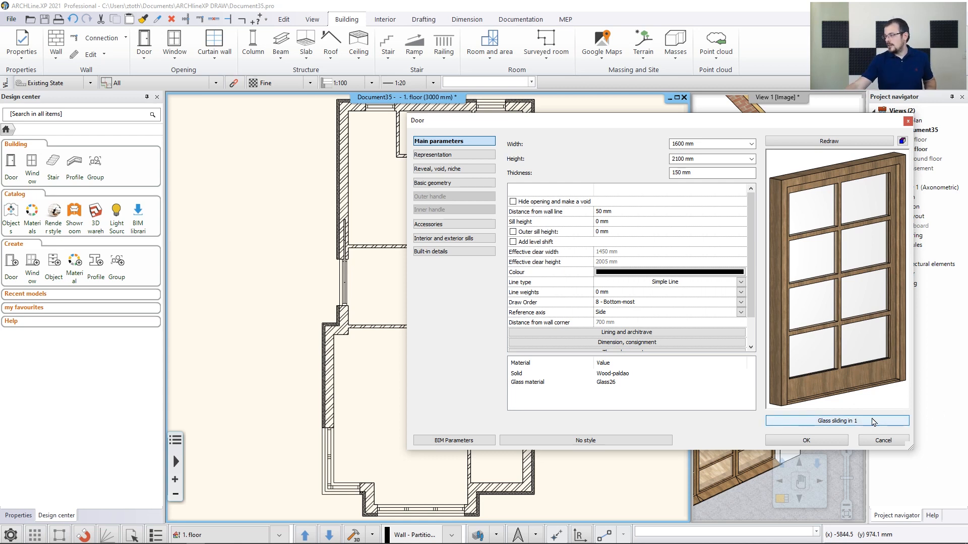
{"action": "left_click", "coordinate": [843, 425]}
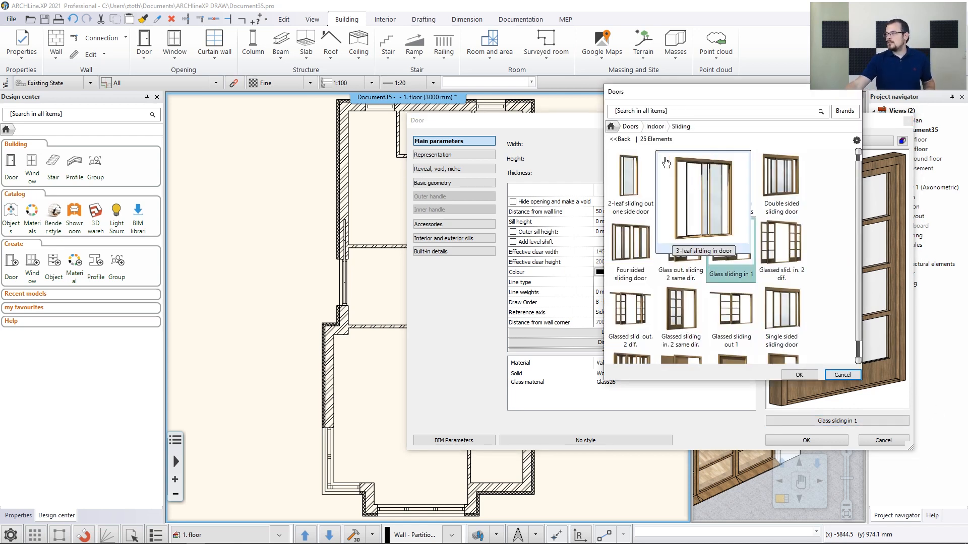
{"action": "left_click", "coordinate": [611, 126]}
{"action": "left_click", "coordinate": [657, 112]}
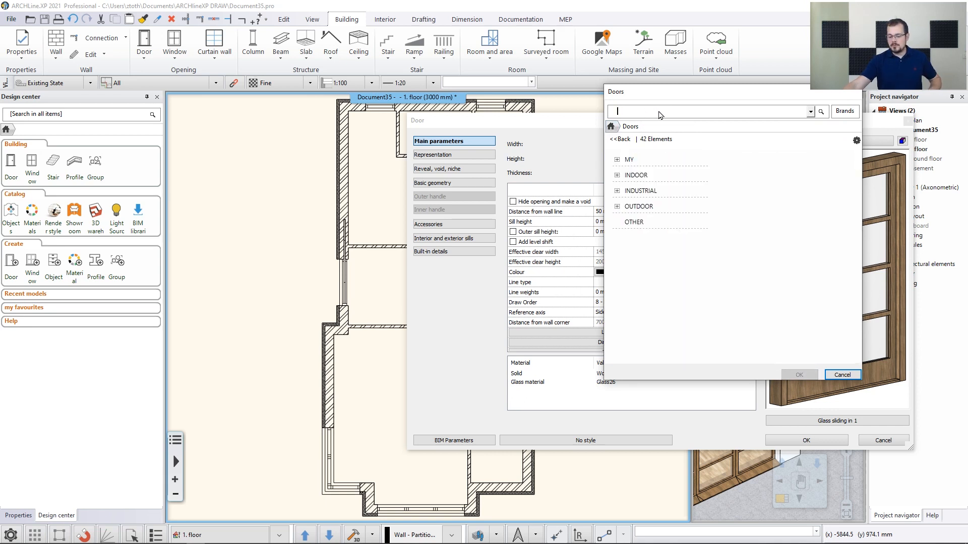
{"action": "type", "text": "flush"}
{"action": "key", "text": "Return"}
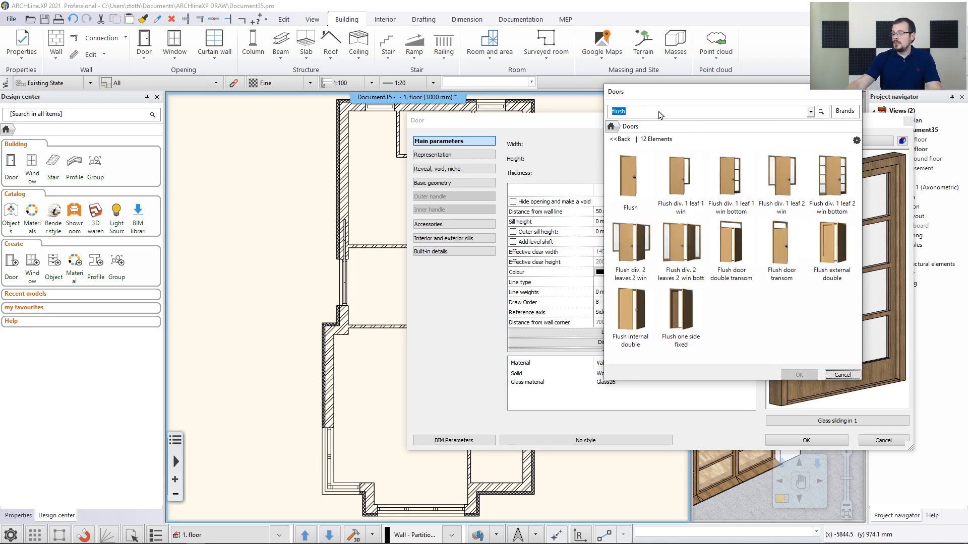
{"action": "left_click", "coordinate": [627, 179]}
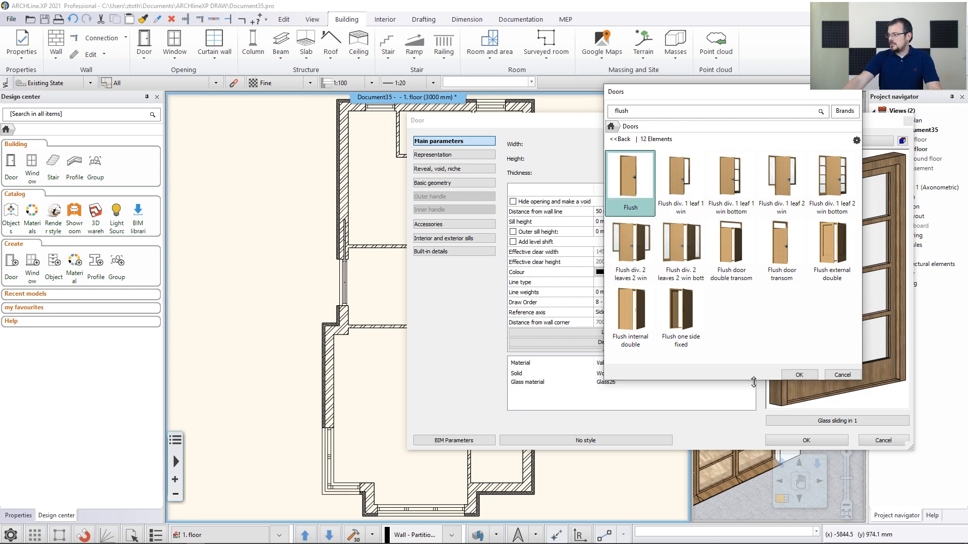
{"action": "left_click", "coordinate": [798, 376]}
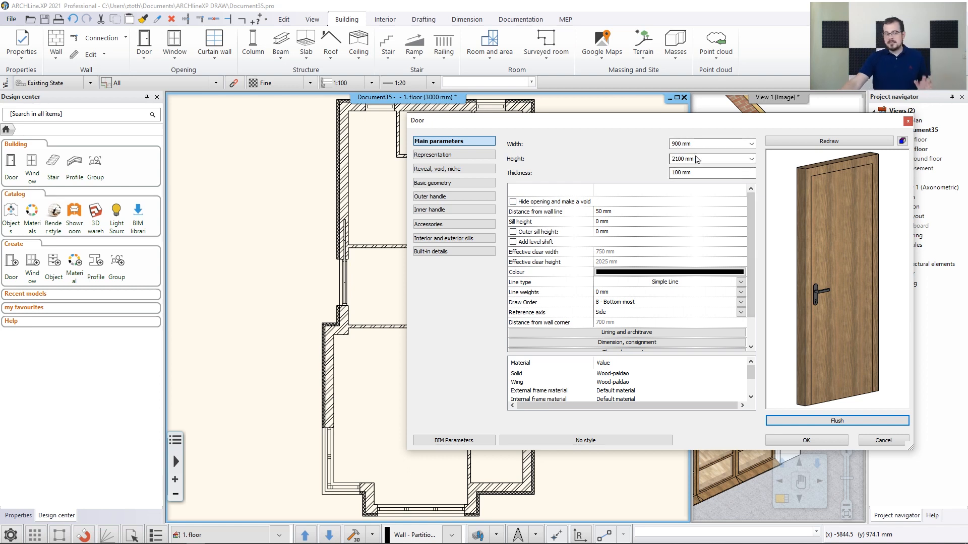
Set the door's distance from wall line to 0 mm and confirm the door settings
{"action": "left_click", "coordinate": [626, 213]}
{"action": "type", "text": "0"}
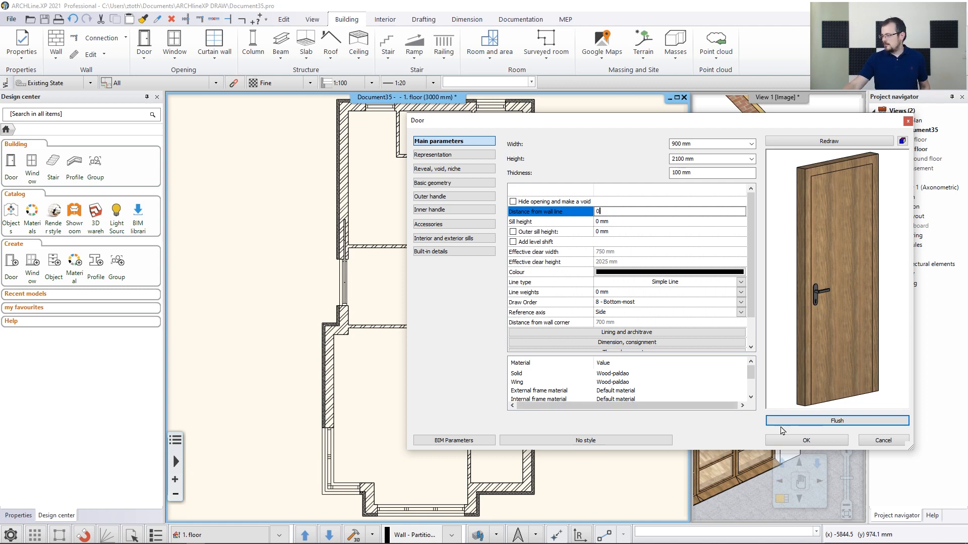
{"action": "left_click", "coordinate": [800, 441]}
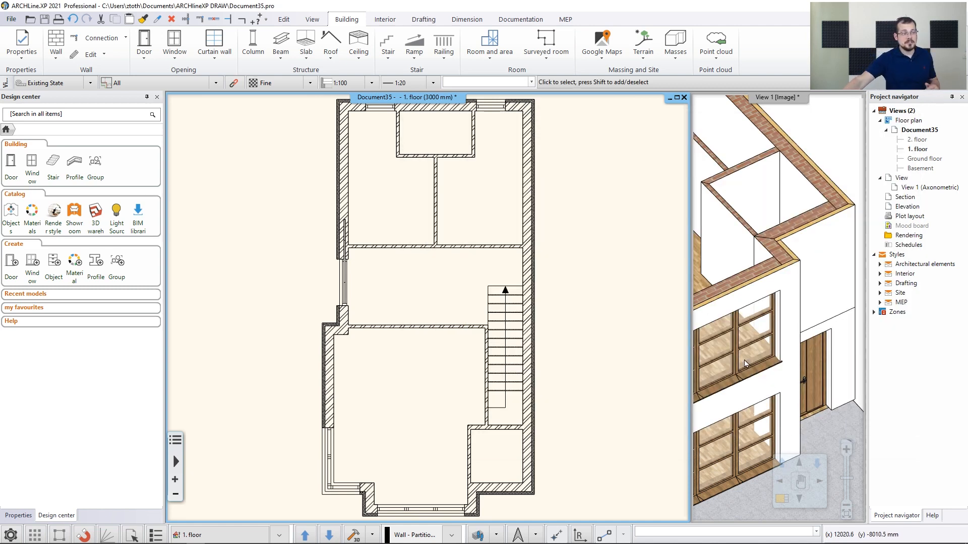
{"action": "scroll", "coordinate": [784, 241], "scroll_direction": "down", "scroll_amount": 4}
{"action": "middle_click_drag", "start_coordinate": [748, 222], "coordinate": [821, 274]}
{"action": "scroll", "coordinate": [820, 275], "scroll_direction": "down", "scroll_amount": 1}
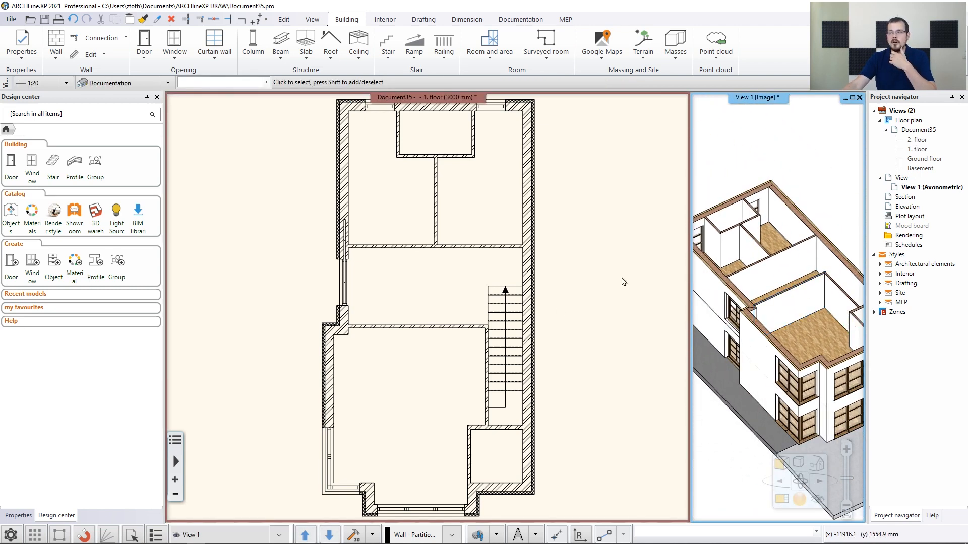
{"action": "left_click", "coordinate": [146, 63]}
{"action": "left_click", "coordinate": [161, 232]}
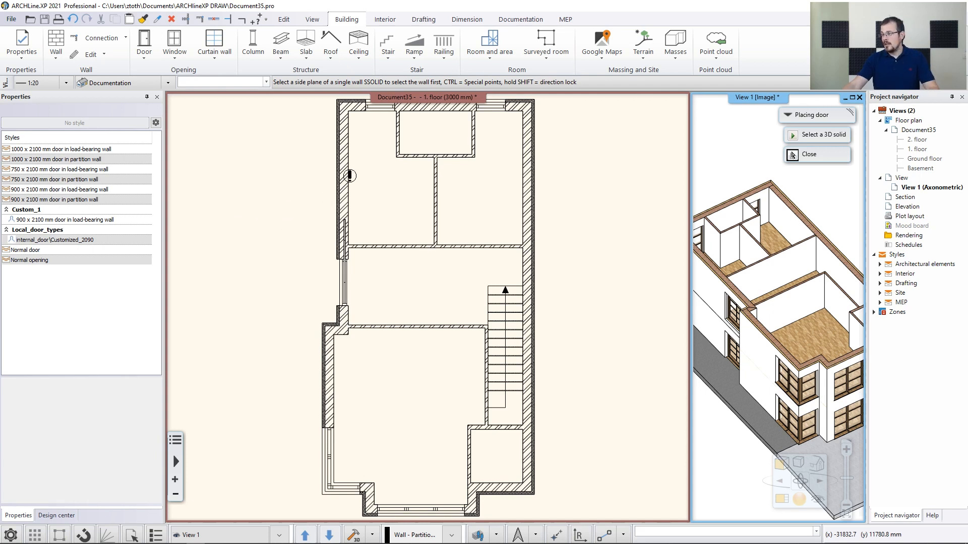
{"action": "key", "text": "Escape"}
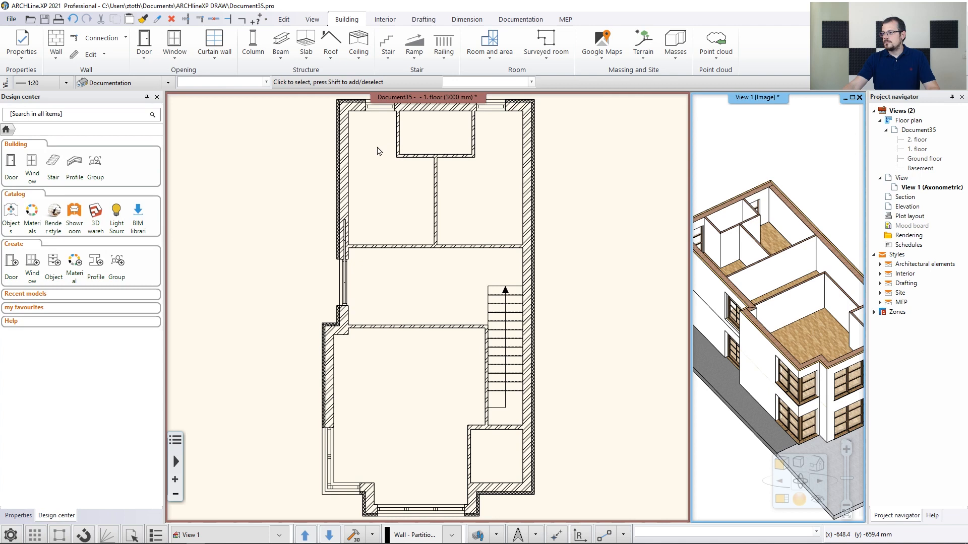
Place a door in the small upper room's lower wall, left of the partition, swinging up into that room
{"action": "left_click", "coordinate": [144, 51]}
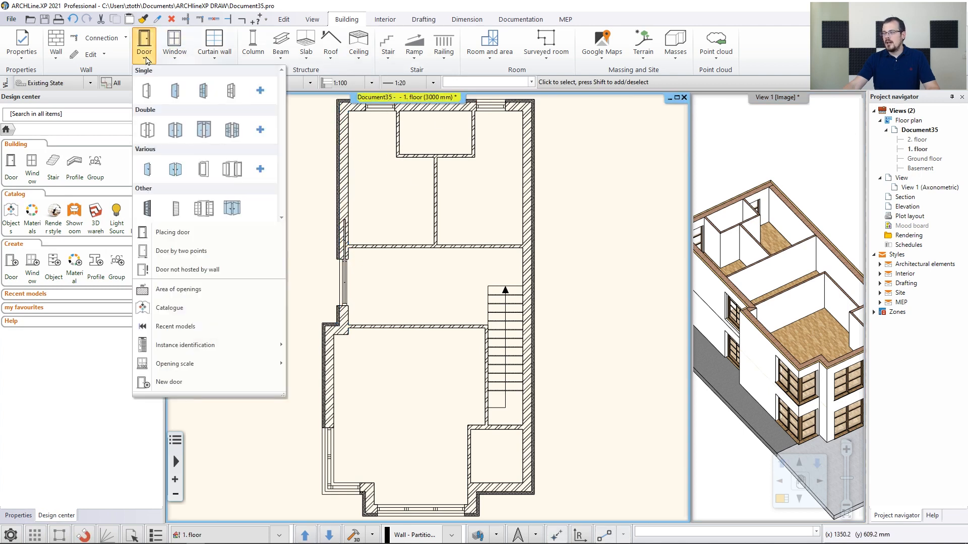
{"action": "left_click", "coordinate": [173, 233]}
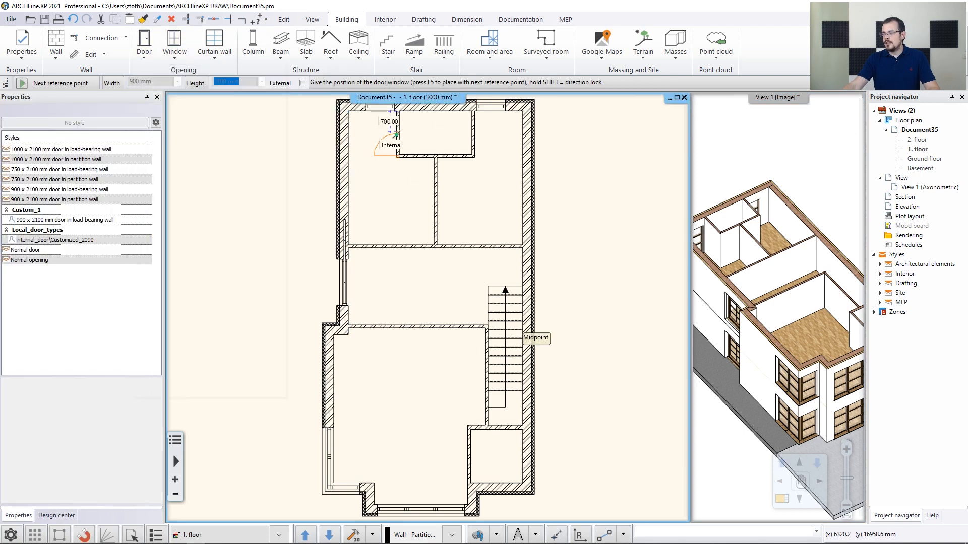
{"action": "scroll", "coordinate": [398, 191], "scroll_direction": "up", "scroll_amount": 3}
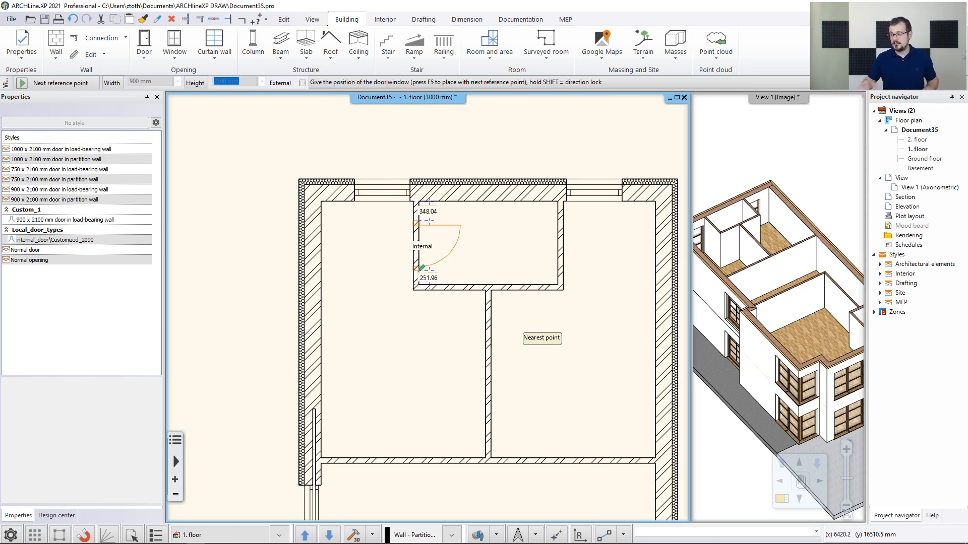
{"action": "scroll", "coordinate": [410, 238], "scroll_direction": "up", "scroll_amount": 3}
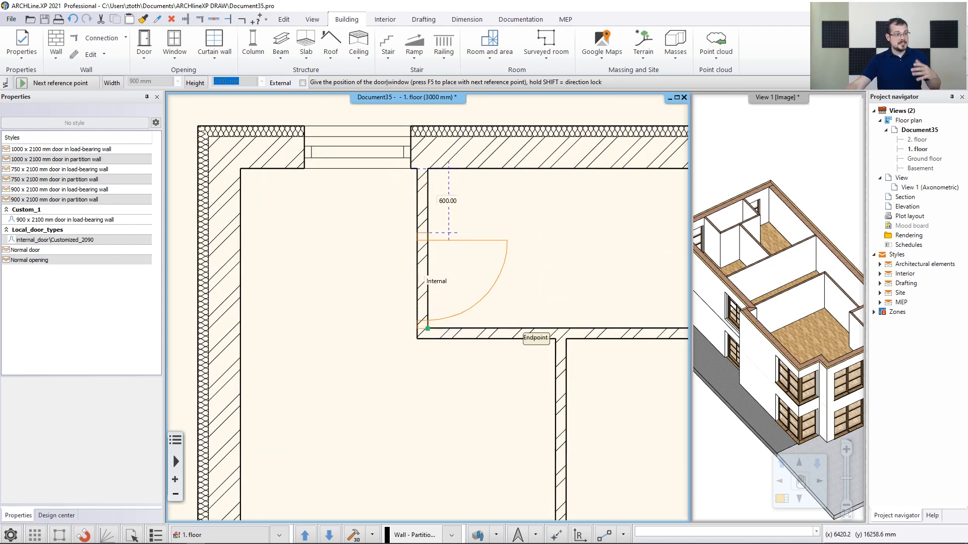
{"action": "left_click", "coordinate": [428, 328]}
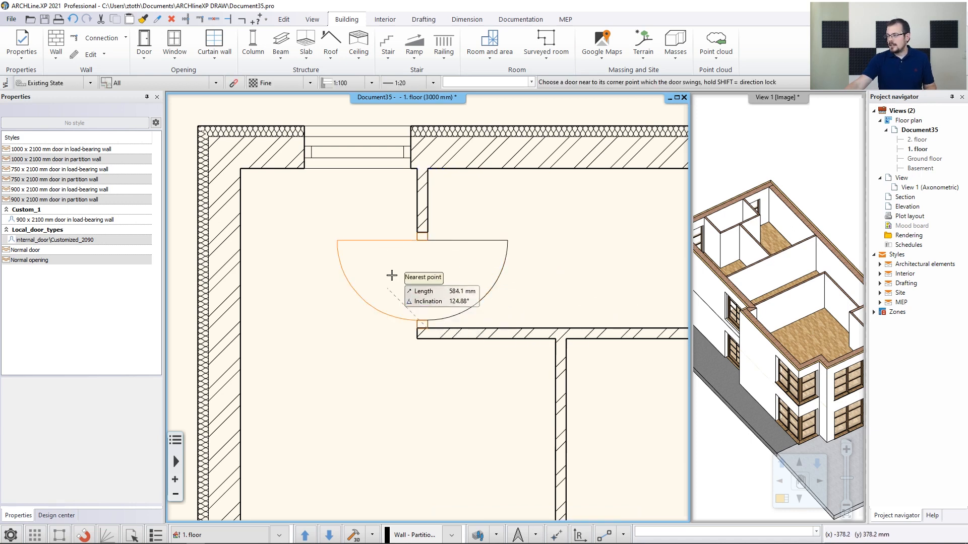
{"action": "left_click", "coordinate": [518, 305]}
Place a second door in the same wall, right of the partition, swinging up into the room
{"action": "scroll", "coordinate": [535, 308], "scroll_direction": "down", "scroll_amount": 3}
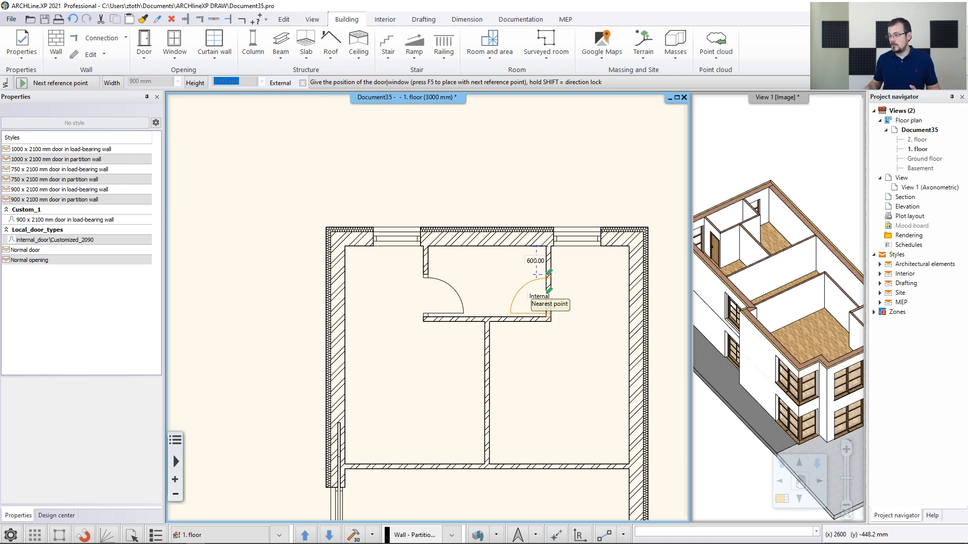
{"action": "left_click", "coordinate": [536, 275]}
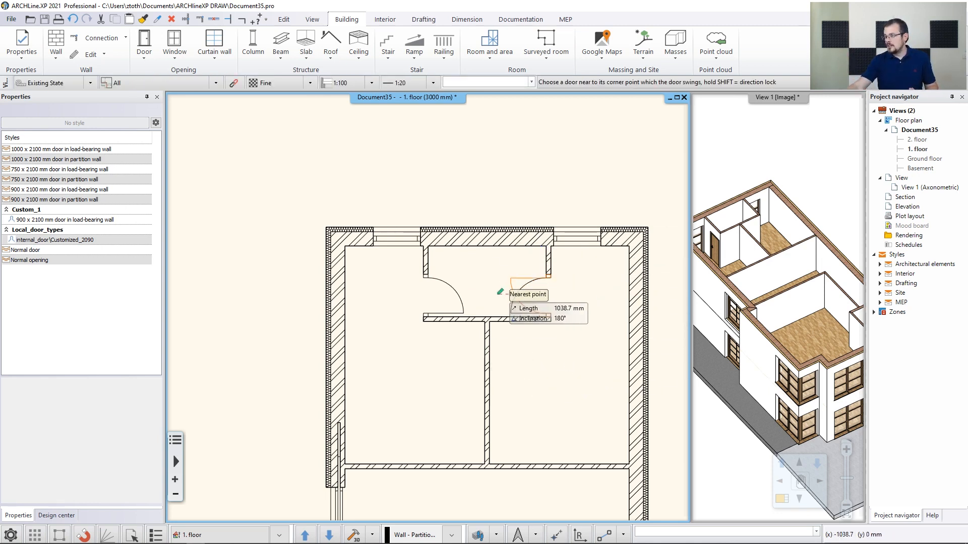
{"action": "left_click", "coordinate": [523, 313]}
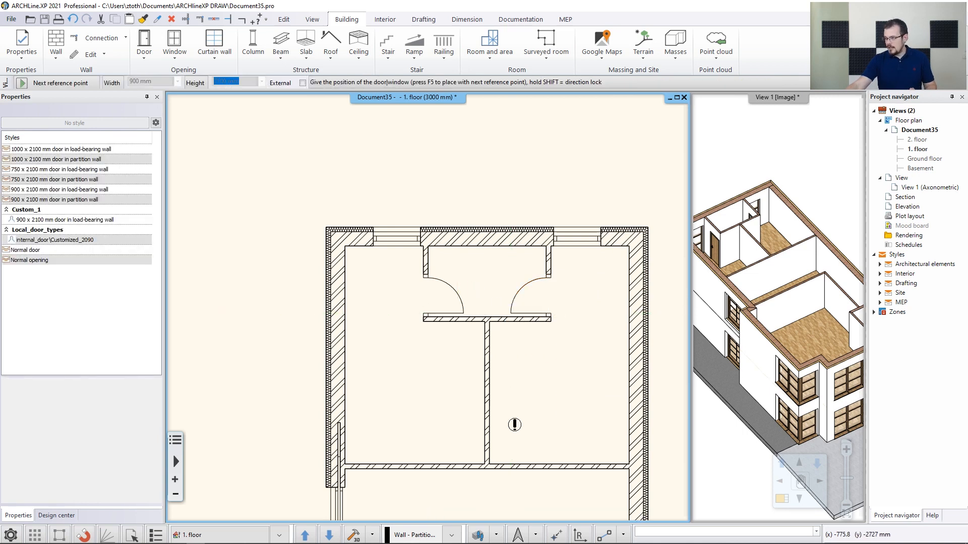
Place a door in the long cross wall just right of the partition, swinging into the upper-right room
{"action": "scroll", "coordinate": [514, 423], "scroll_direction": "down", "scroll_amount": 1}
{"action": "scroll", "coordinate": [499, 381], "scroll_direction": "up", "scroll_amount": 3}
{"action": "scroll", "coordinate": [552, 446], "scroll_direction": "up", "scroll_amount": 1}
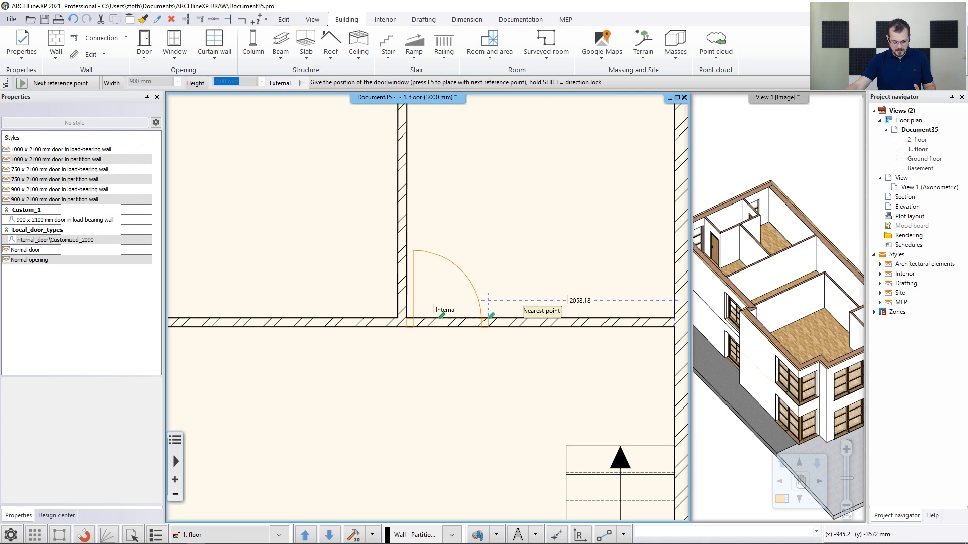
{"action": "scroll", "coordinate": [431, 308], "scroll_direction": "down", "scroll_amount": 3}
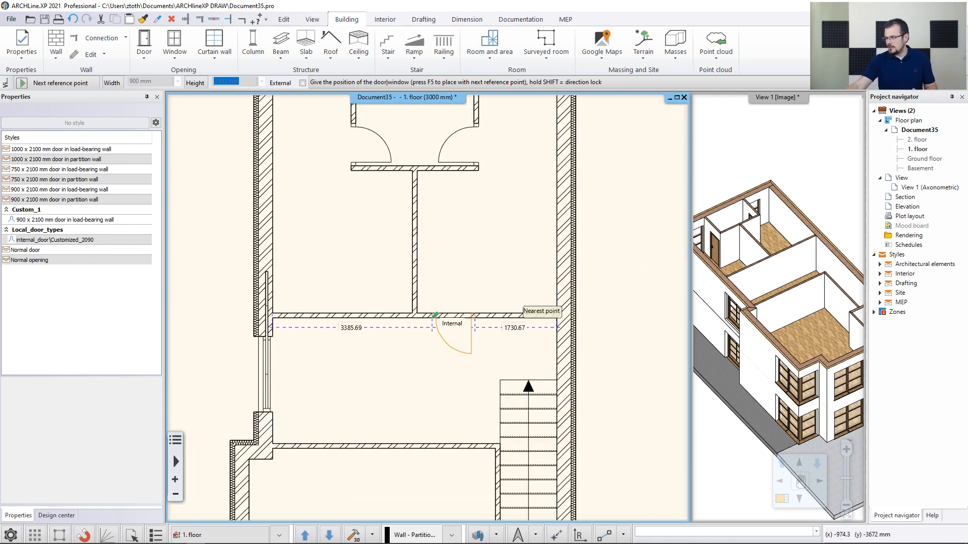
{"action": "left_click", "coordinate": [422, 316]}
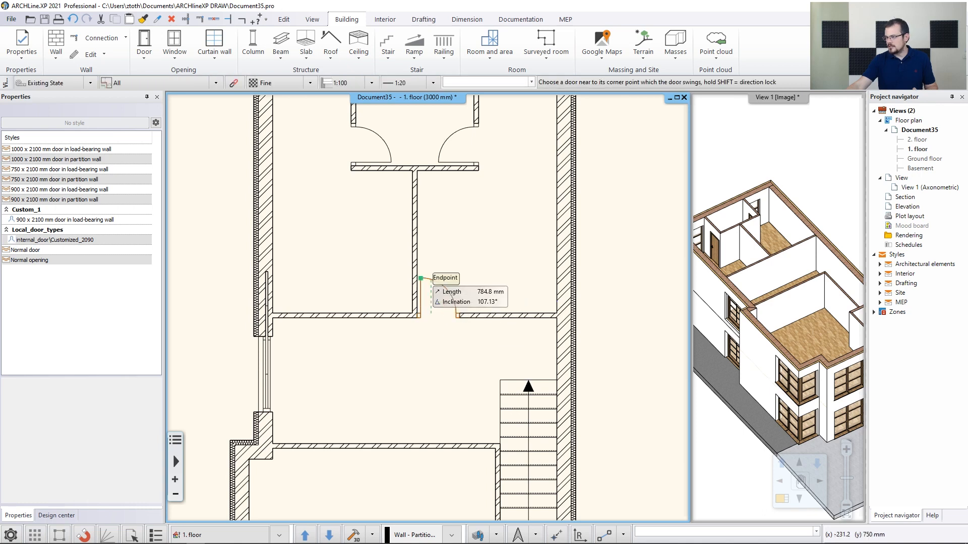
{"action": "left_click", "coordinate": [428, 277]}
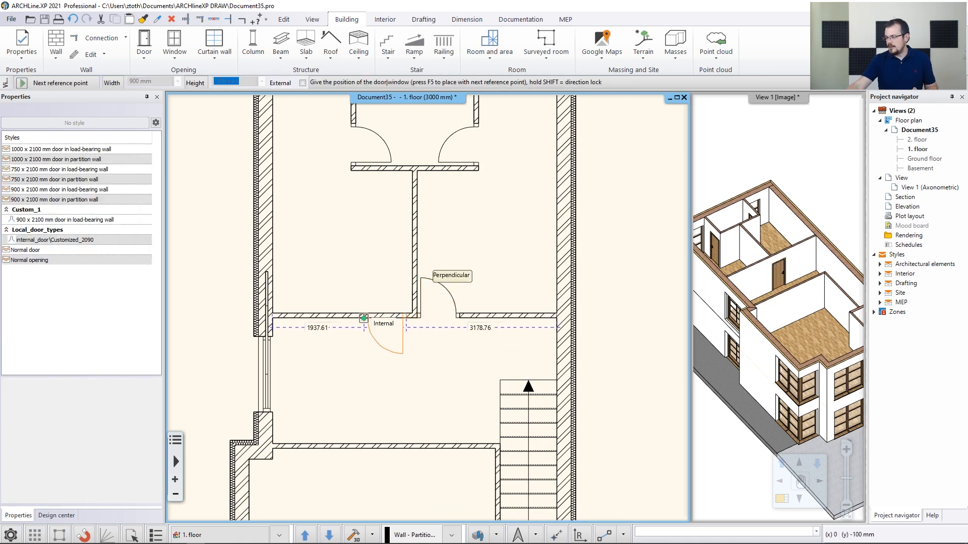
Place a door in the cross wall just left of the partition, swinging into the upper-left room
{"action": "left_click", "coordinate": [412, 314]}
{"action": "left_click", "coordinate": [415, 284]}
{"action": "scroll", "coordinate": [485, 333], "scroll_direction": "down", "scroll_amount": 3}
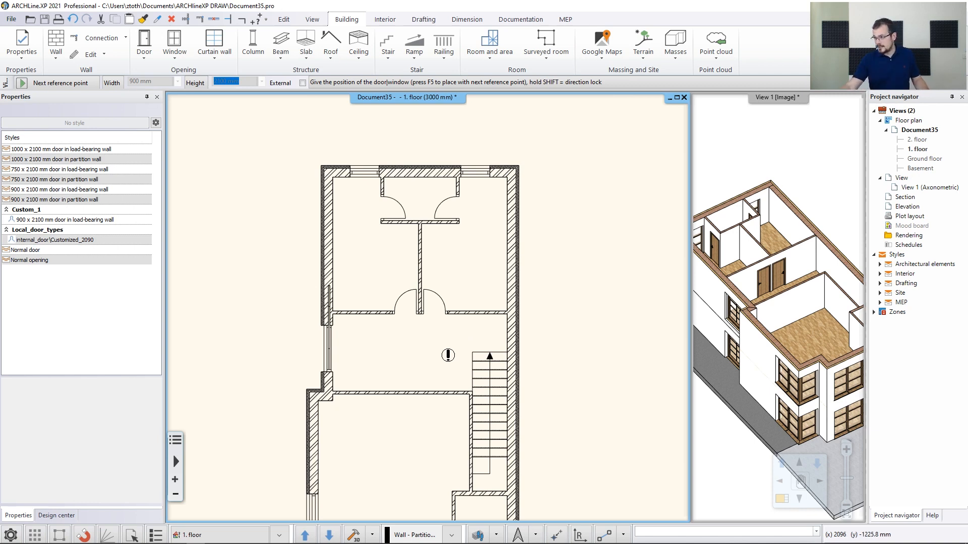
Place a door in the lower cross wall 800 mm from the stair wall, swinging down into the large lower room
{"action": "scroll", "coordinate": [443, 353], "scroll_direction": "up", "scroll_amount": 3}
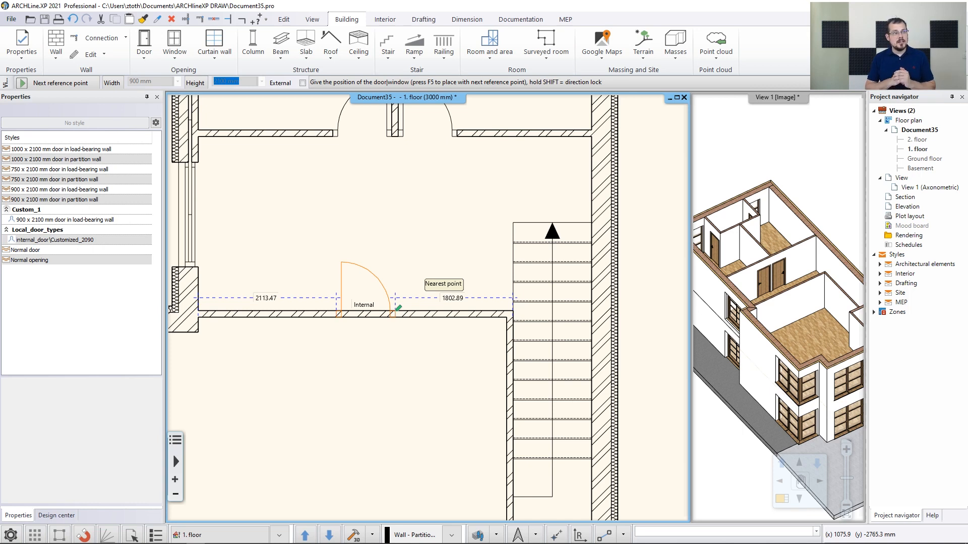
{"action": "type", "text": "3"}
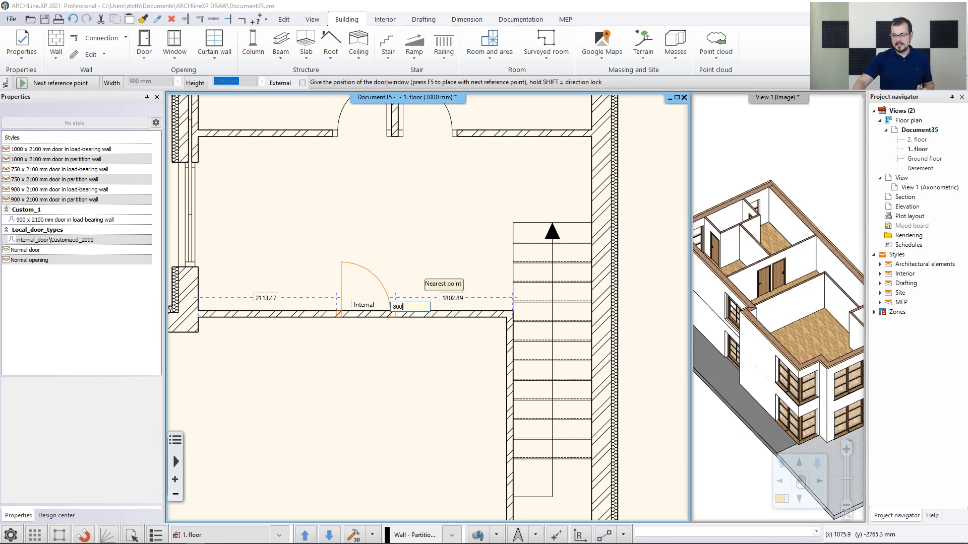
{"action": "type", "text": "00"}
{"action": "key", "text": "Return"}
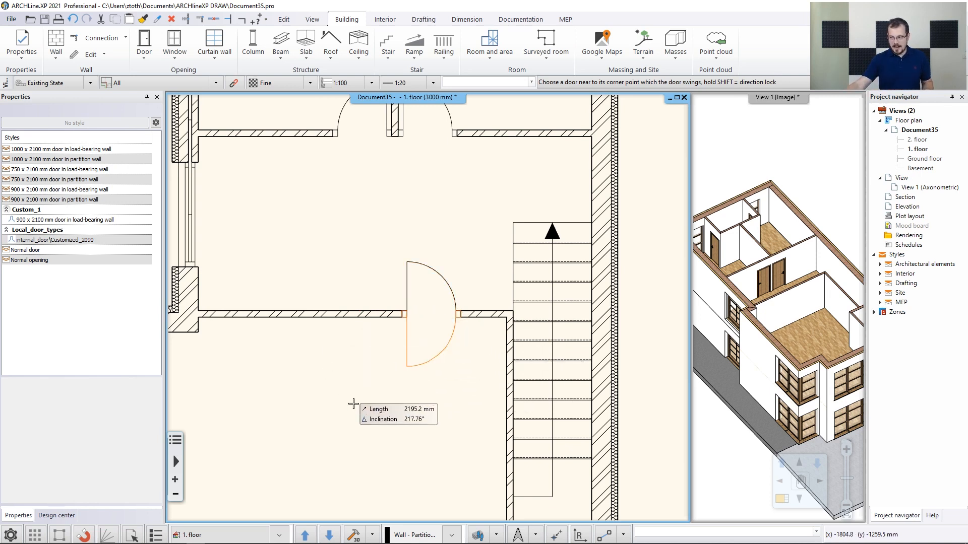
{"action": "left_click", "coordinate": [474, 361]}
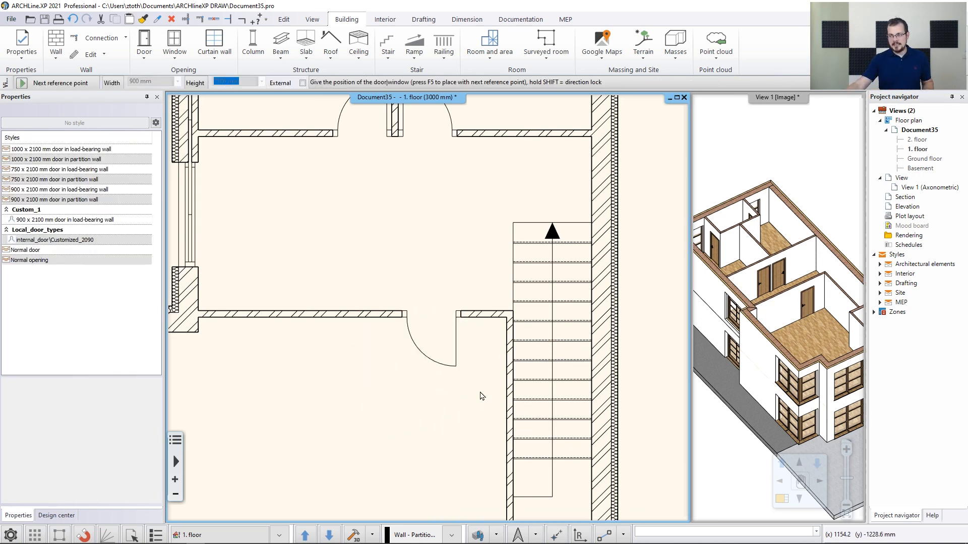
Place a door in the left wall of the small lower-right room, swinging into it, and end the door command
{"action": "scroll", "coordinate": [481, 396], "scroll_direction": "down", "scroll_amount": 3}
{"action": "middle_click_drag", "start_coordinate": [474, 431], "coordinate": [461, 353]}
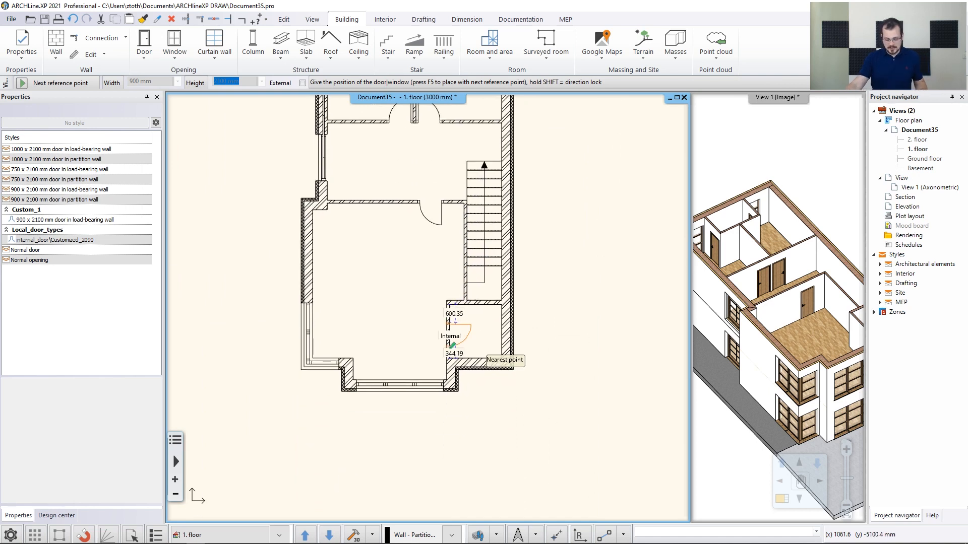
{"action": "scroll", "coordinate": [484, 355], "scroll_direction": "up", "scroll_amount": 2}
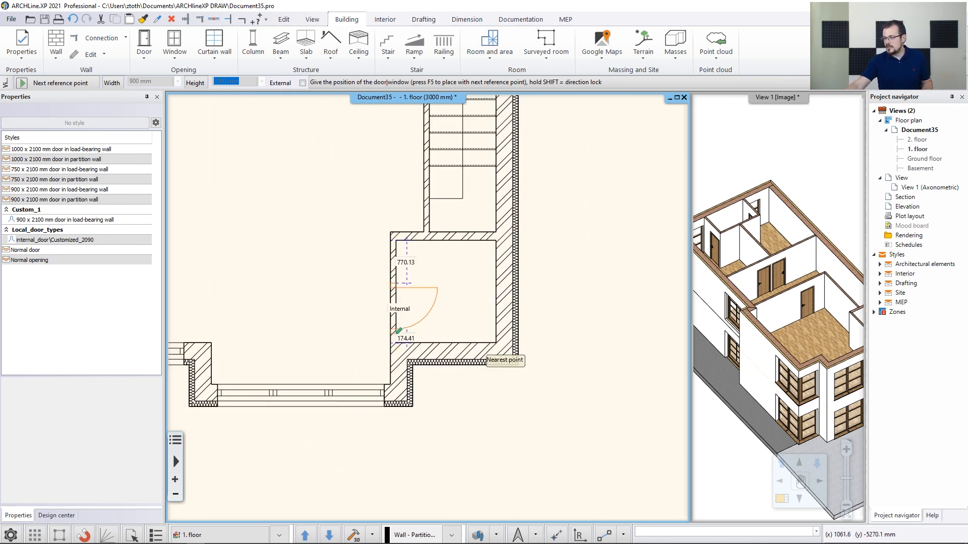
{"action": "left_click", "coordinate": [391, 311]}
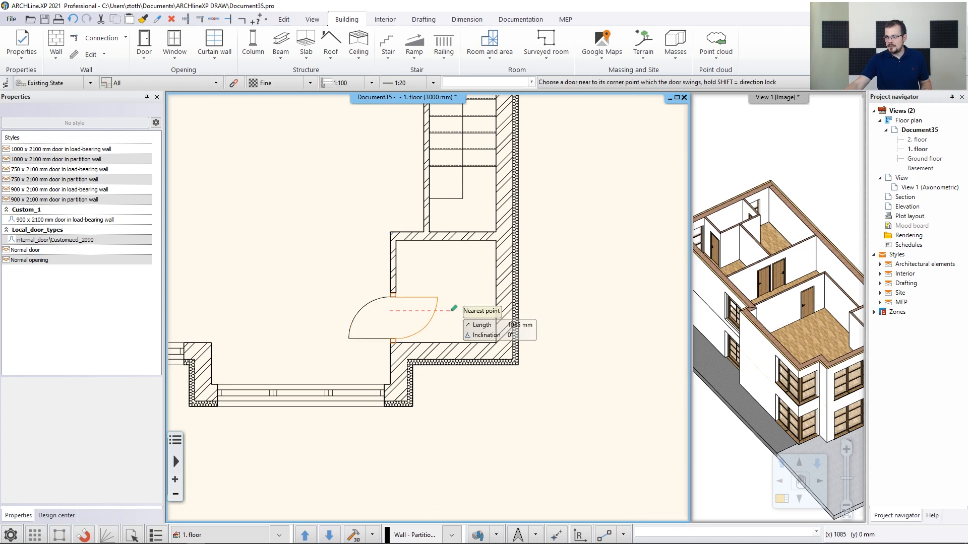
{"action": "left_click", "coordinate": [457, 330]}
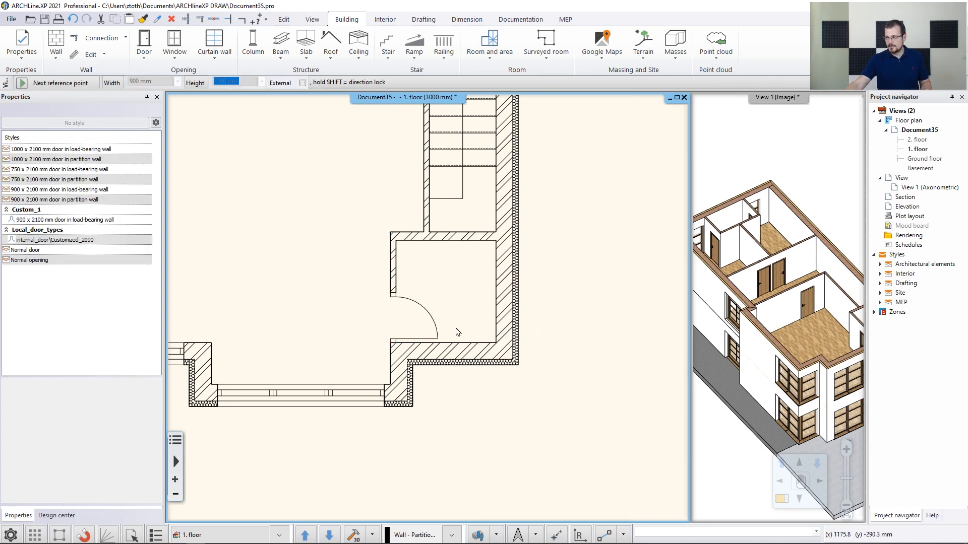
{"action": "key", "text": "Escape"}
{"action": "left_click", "coordinate": [759, 351]}
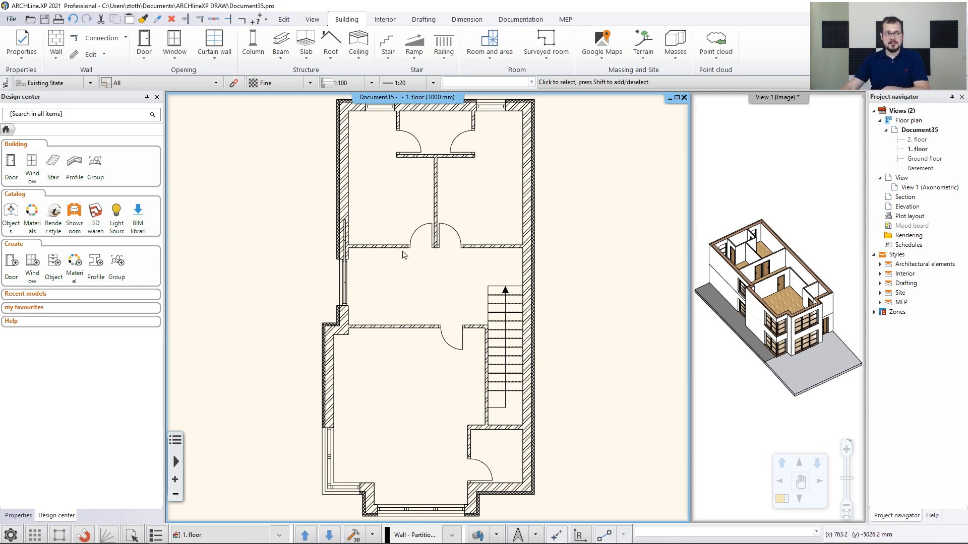
{"action": "middle_click_drag", "start_coordinate": [402, 253], "coordinate": [407, 292]}
{"action": "scroll", "coordinate": [399, 213], "scroll_direction": "up", "scroll_amount": 3}
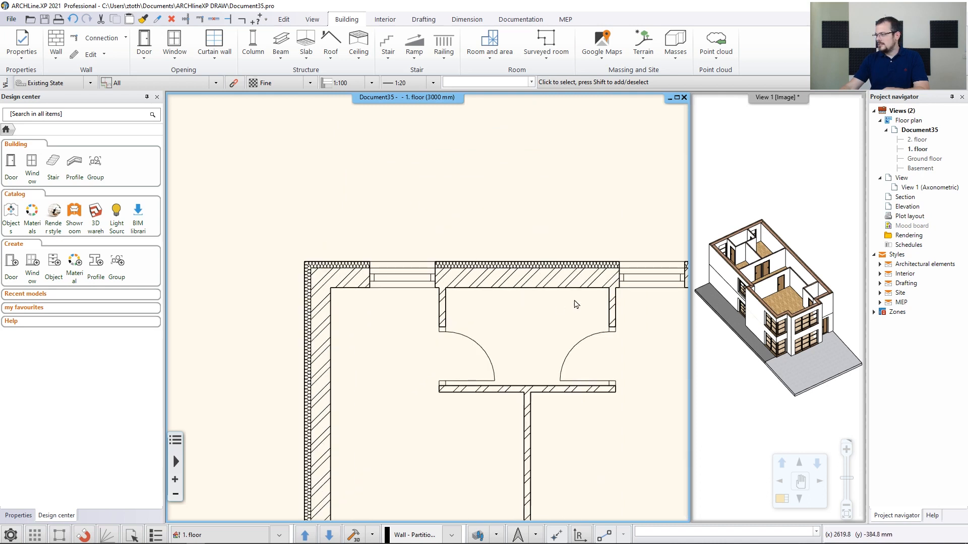
Copy the upper-left window into the middle of the top wall segment between the two existing windows
{"action": "left_click", "coordinate": [394, 286]}
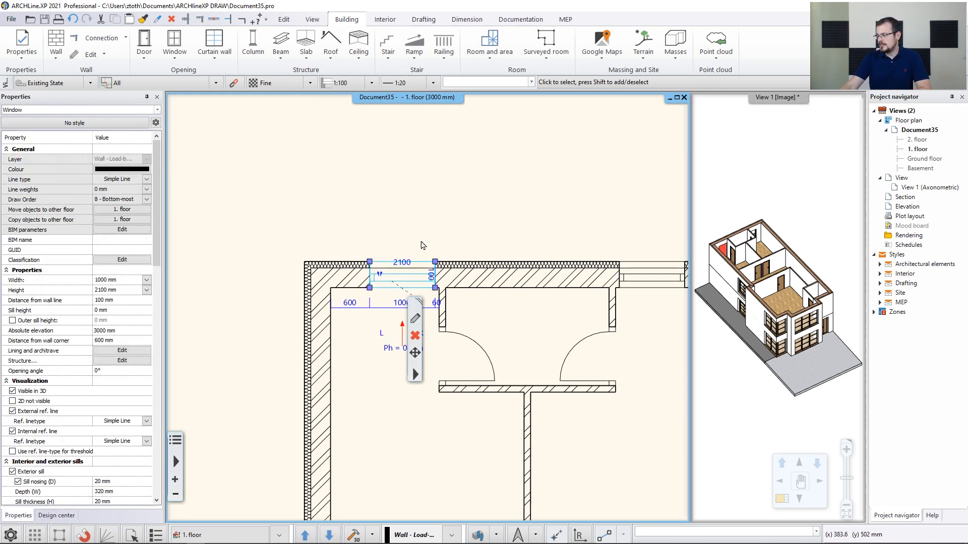
{"action": "left_click", "coordinate": [370, 290]}
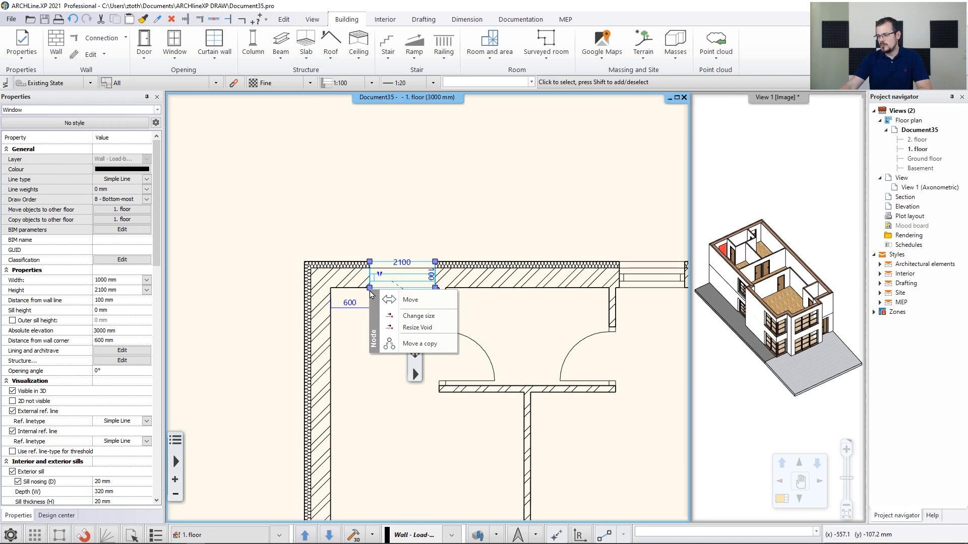
{"action": "left_click", "coordinate": [418, 344]}
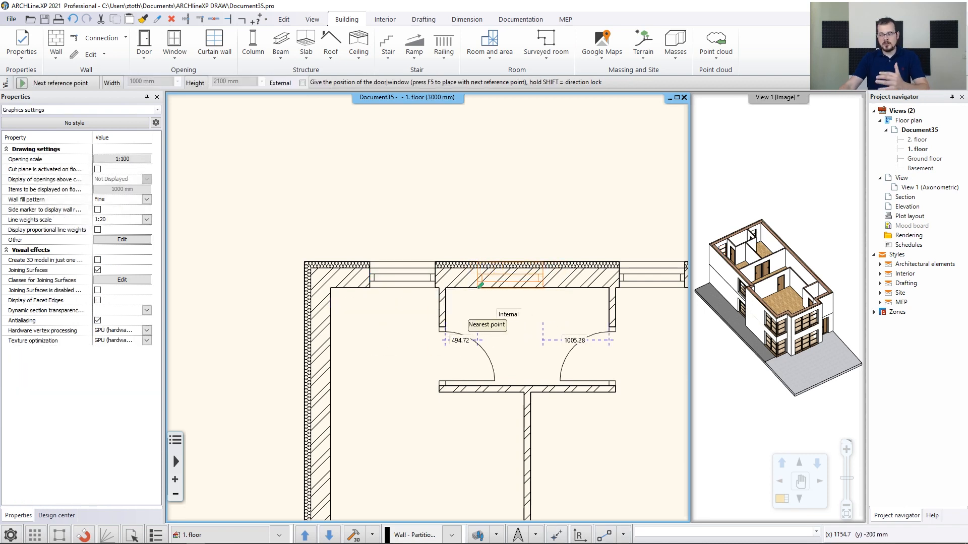
{"action": "left_click", "coordinate": [74, 84]}
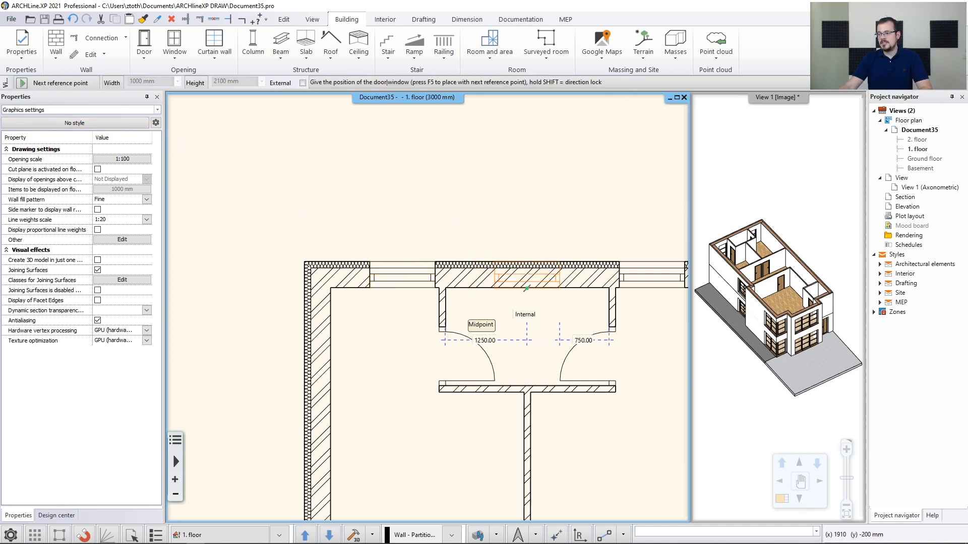
{"action": "left_click", "coordinate": [526, 289]}
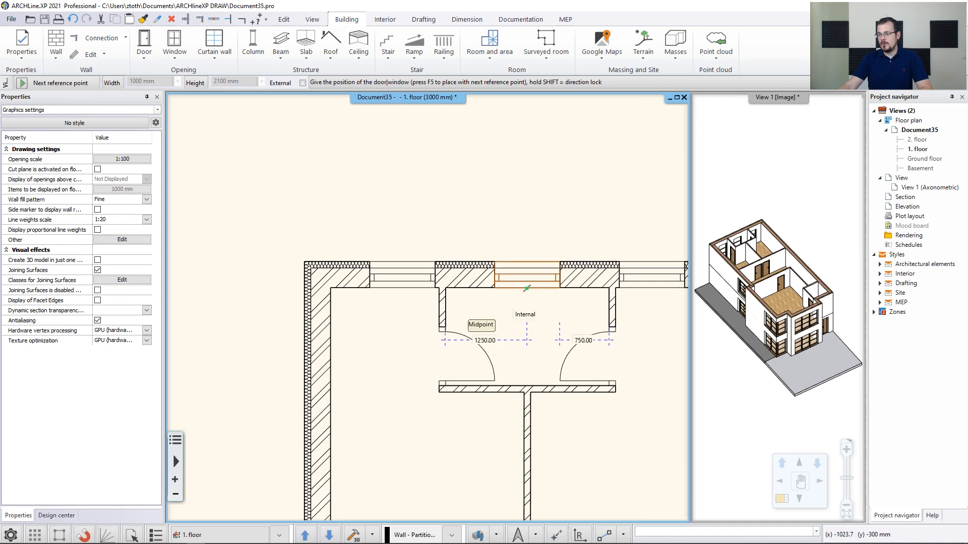
{"action": "key", "text": "Escape"}
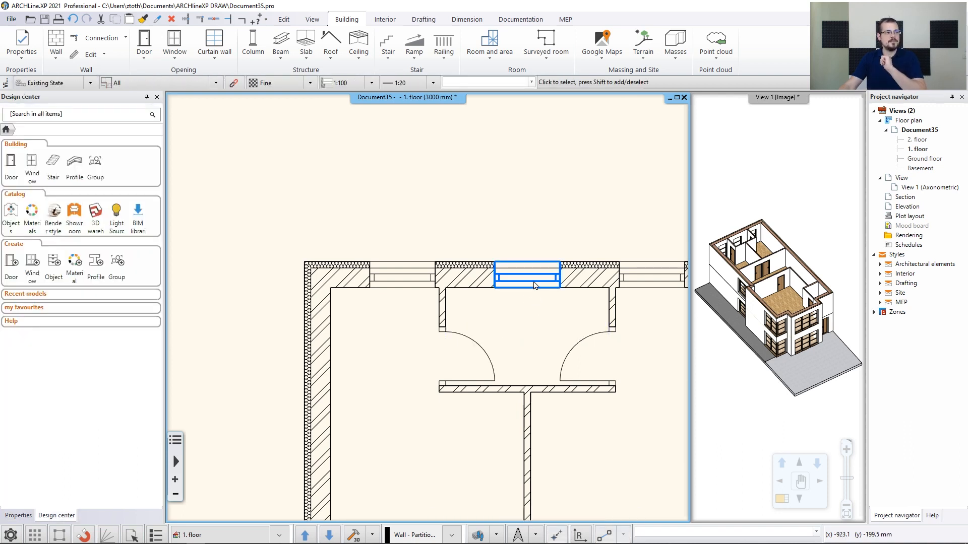
Resize the copied window to 700 mm wide and 1200 mm high with a 900 mm sill height
{"action": "left_click", "coordinate": [534, 285]}
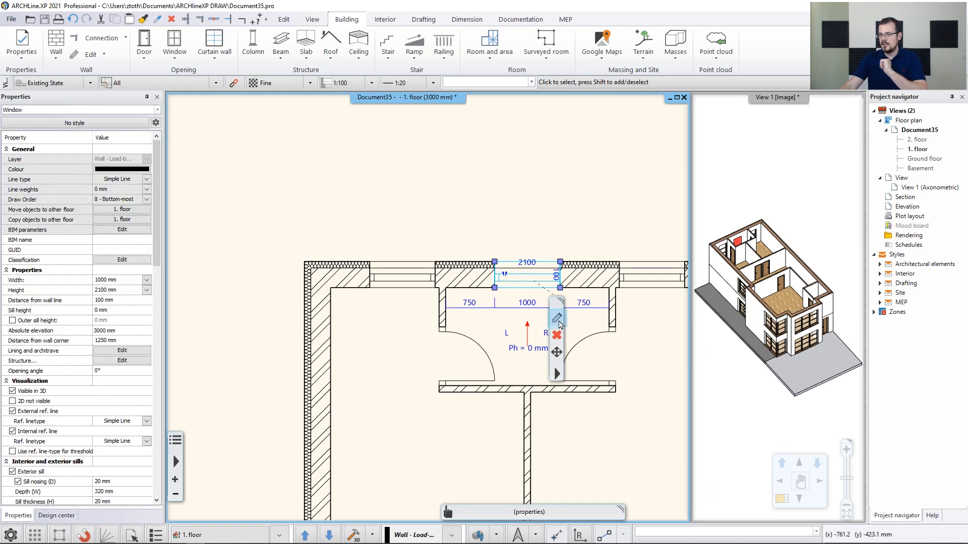
{"action": "left_click", "coordinate": [557, 320]}
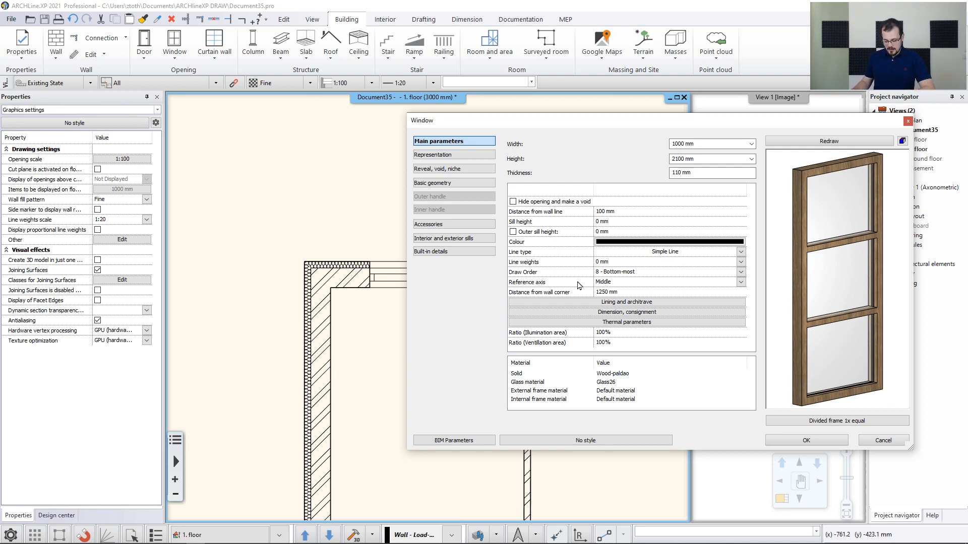
{"action": "left_click", "coordinate": [687, 145]}
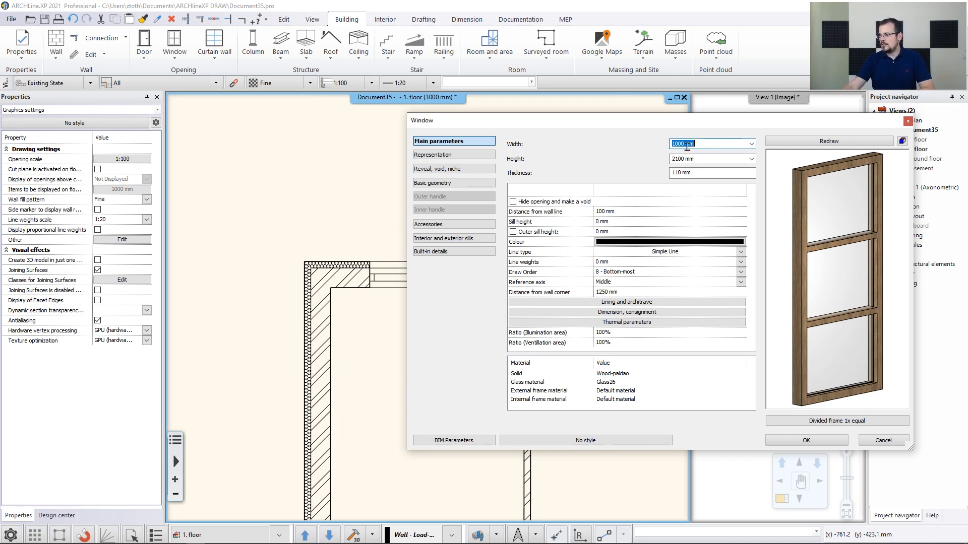
{"action": "type", "text": "7"}
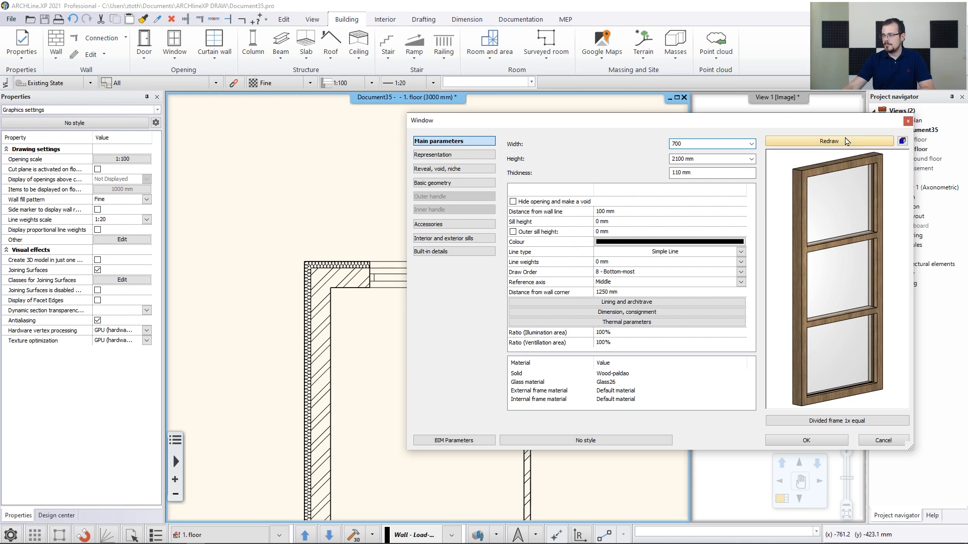
{"action": "type", "text": "00"}
{"action": "left_click", "coordinate": [843, 141]}
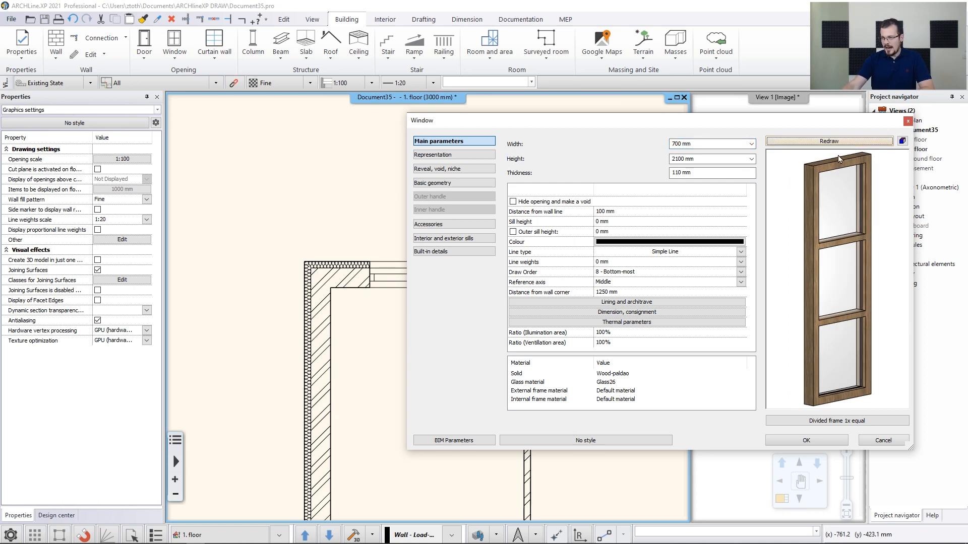
{"action": "left_click", "coordinate": [720, 157]}
{"action": "type", "text": "1200"}
{"action": "left_click", "coordinate": [849, 145]}
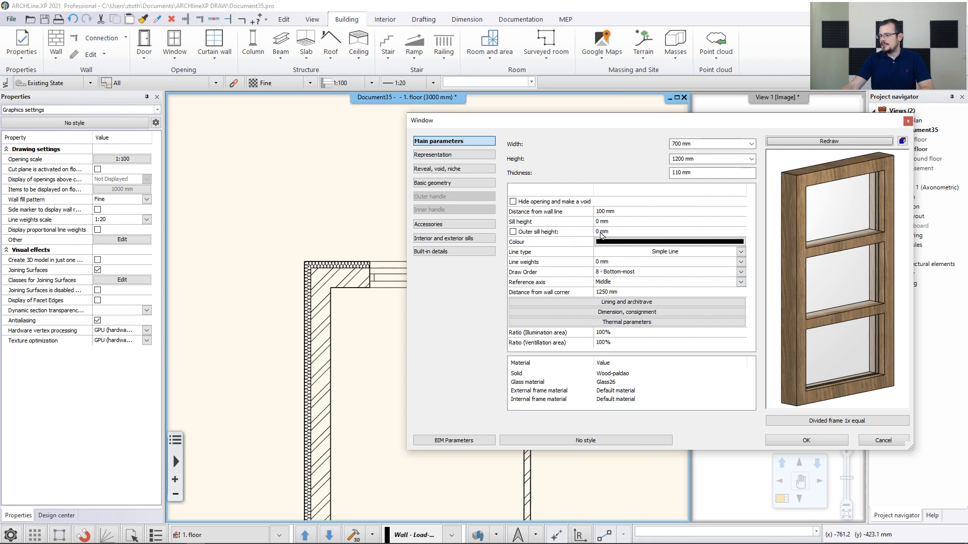
{"action": "left_click", "coordinate": [619, 223]}
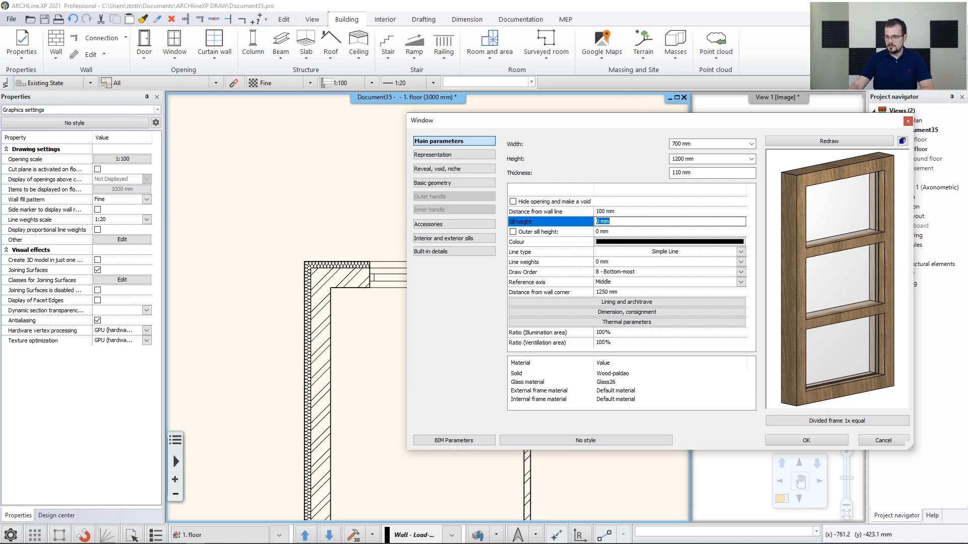
{"action": "left_click", "coordinate": [850, 146]}
{"action": "left_click", "coordinate": [807, 441]}
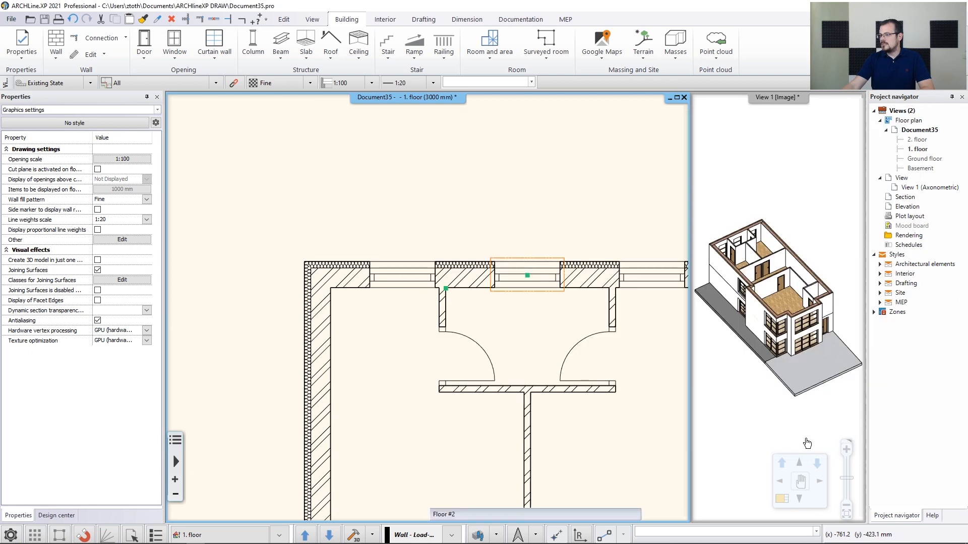
Examine the resized window in the 3D view and the floor plan
{"action": "scroll", "coordinate": [764, 243], "scroll_direction": "up", "scroll_amount": 6}
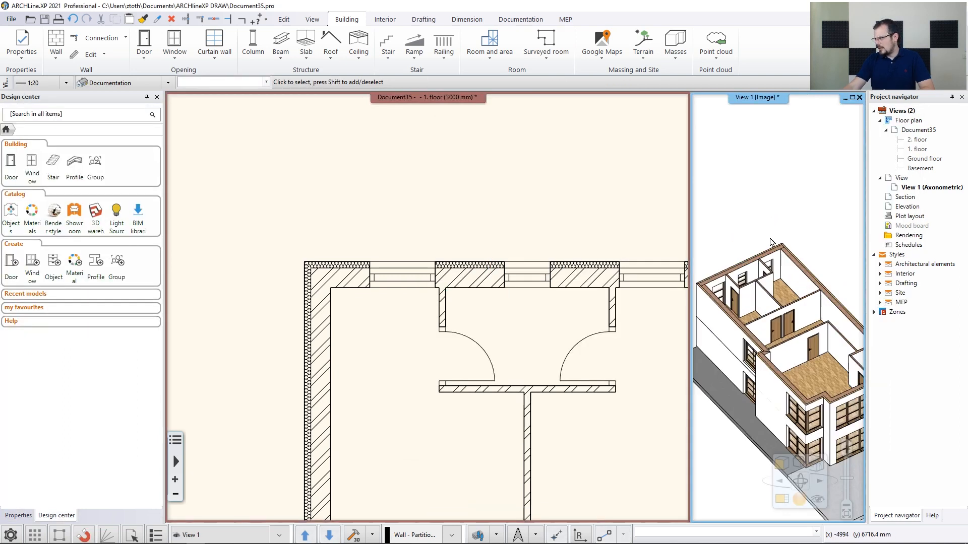
{"action": "scroll", "coordinate": [798, 253], "scroll_direction": "down", "scroll_amount": 3}
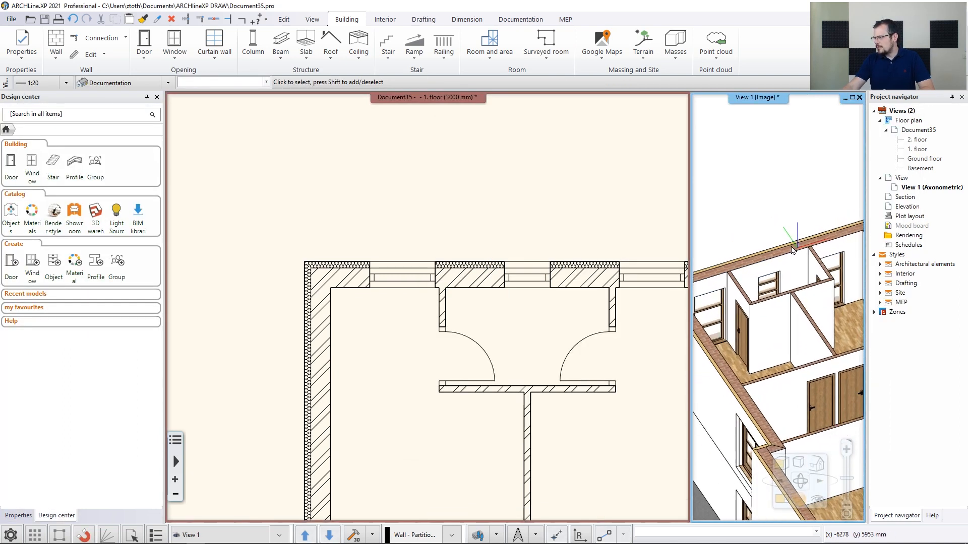
{"action": "scroll", "coordinate": [551, 244], "scroll_direction": "down", "scroll_amount": 4}
{"action": "left_click", "coordinate": [532, 256]}
{"action": "scroll", "coordinate": [532, 255], "scroll_direction": "down", "scroll_amount": 1}
{"action": "middle_click_drag", "start_coordinate": [548, 444], "coordinate": [512, 288]}
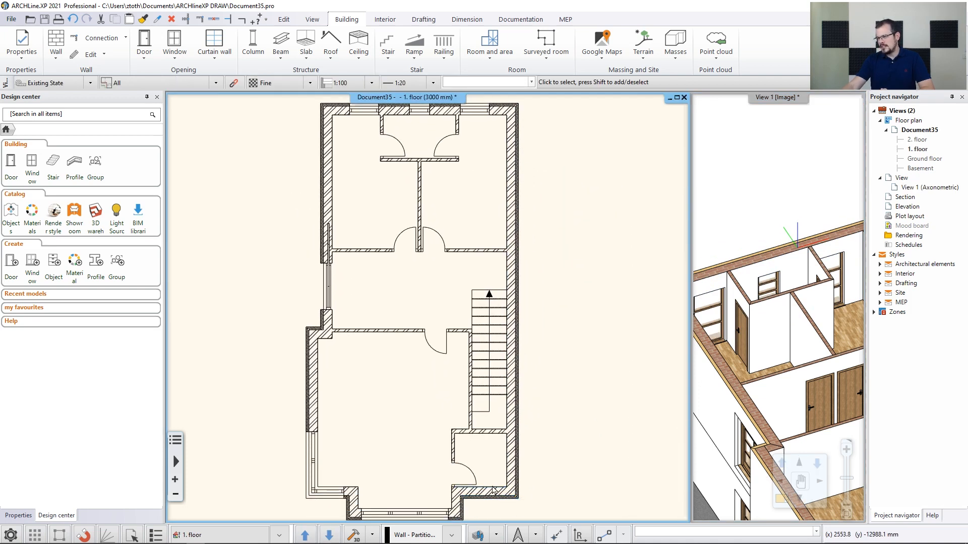
{"action": "scroll", "coordinate": [443, 305], "scroll_direction": "up", "scroll_amount": 5}
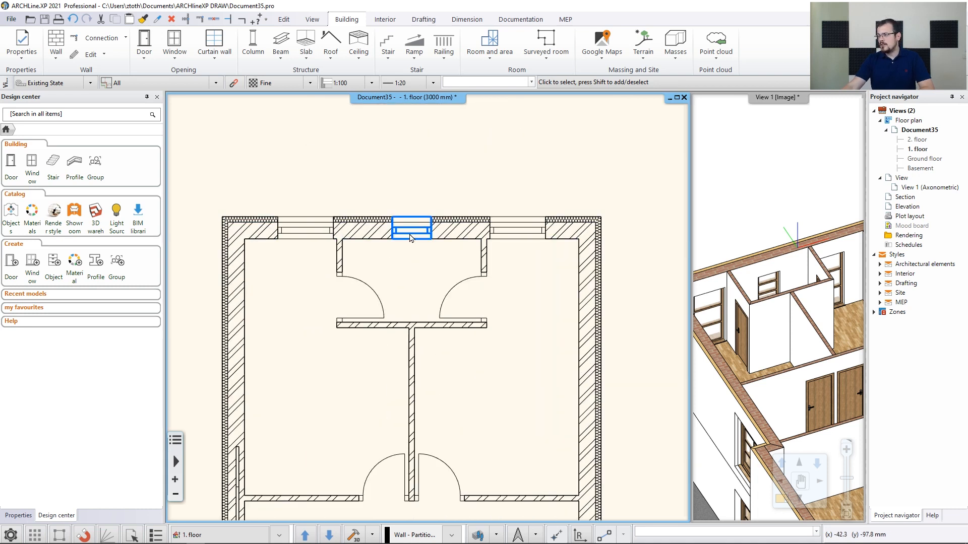
Copy the 700 mm window to the midpoint of the outer wall of the small lower-right room
{"action": "left_click", "coordinate": [420, 235]}
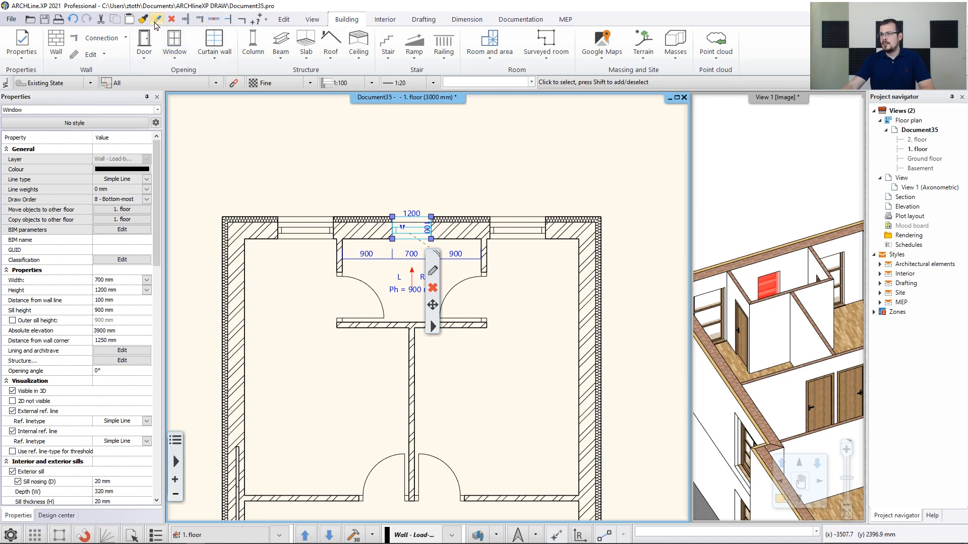
{"action": "left_click", "coordinate": [157, 25]}
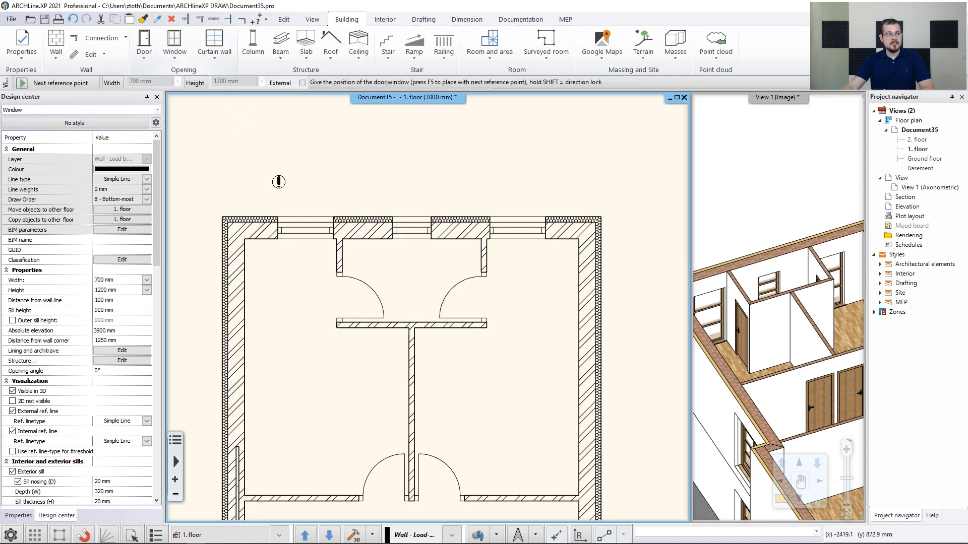
{"action": "scroll", "coordinate": [427, 308], "scroll_direction": "down", "scroll_amount": 2}
{"action": "middle_click_drag", "start_coordinate": [489, 484], "coordinate": [442, 244]}
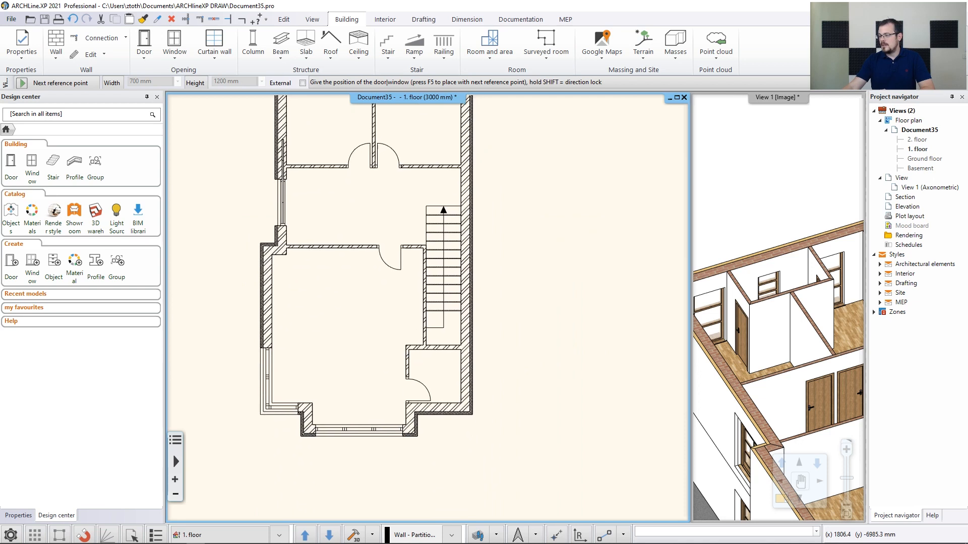
{"action": "scroll", "coordinate": [447, 412], "scroll_direction": "up", "scroll_amount": 2}
{"action": "scroll", "coordinate": [446, 412], "scroll_direction": "up", "scroll_amount": 1}
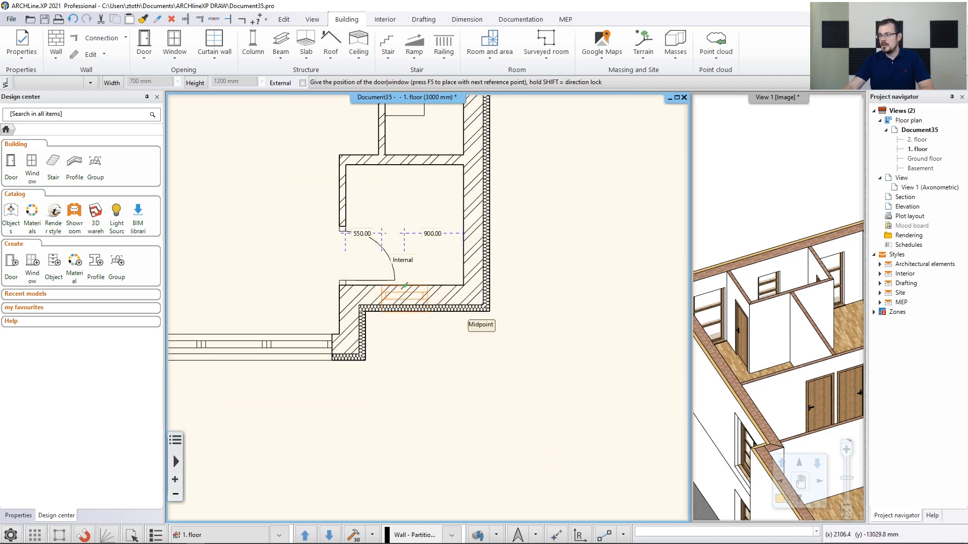
{"action": "left_click", "coordinate": [430, 325]}
{"action": "key", "text": "Escape"}
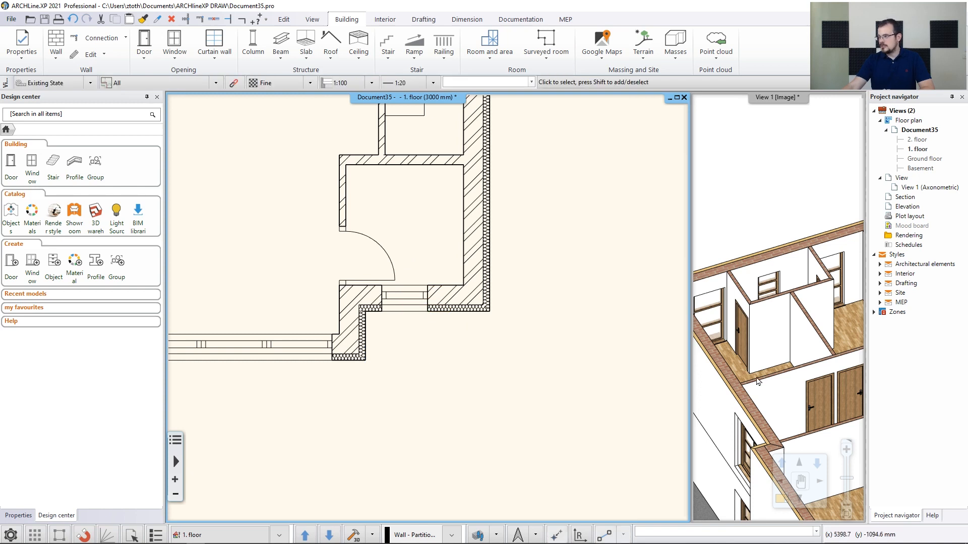
Set the default slab material to Bright_white in the slab properties
{"action": "middle_click_drag", "start_coordinate": [760, 382], "coordinate": [701, 283]}
{"action": "scroll", "coordinate": [731, 302], "scroll_direction": "down", "scroll_amount": 4}
{"action": "middle_click_drag", "start_coordinate": [776, 371], "coordinate": [765, 347]}
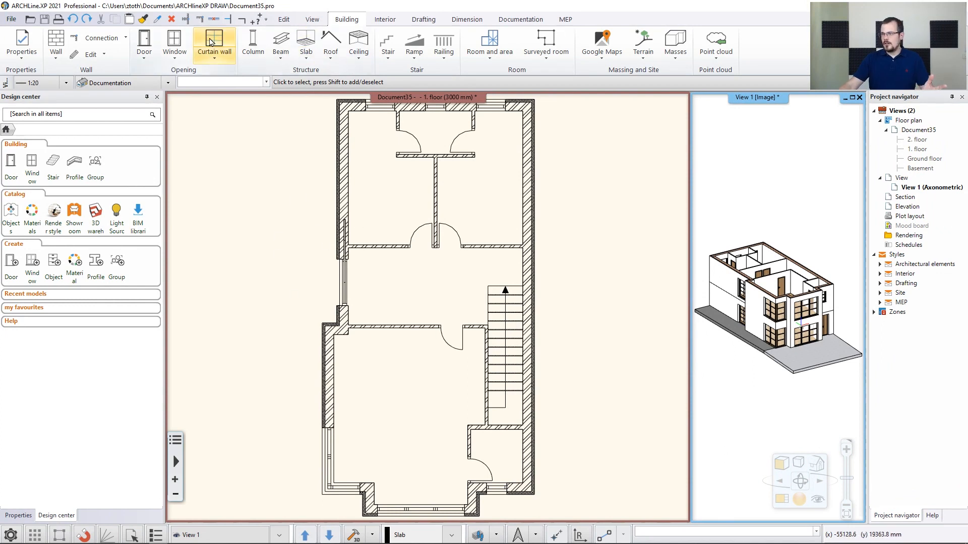
{"action": "left_click", "coordinate": [20, 60]}
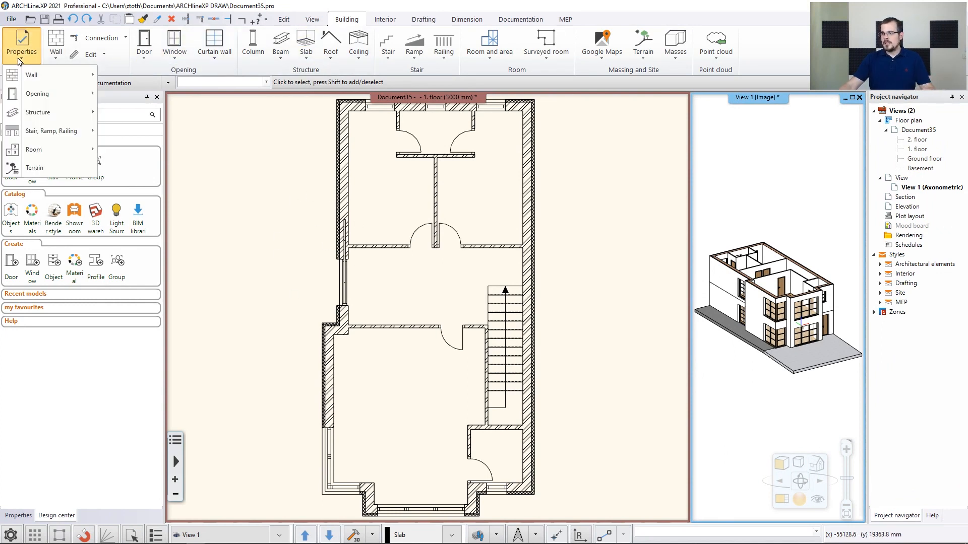
{"action": "mouse_move", "coordinate": [46, 116]}
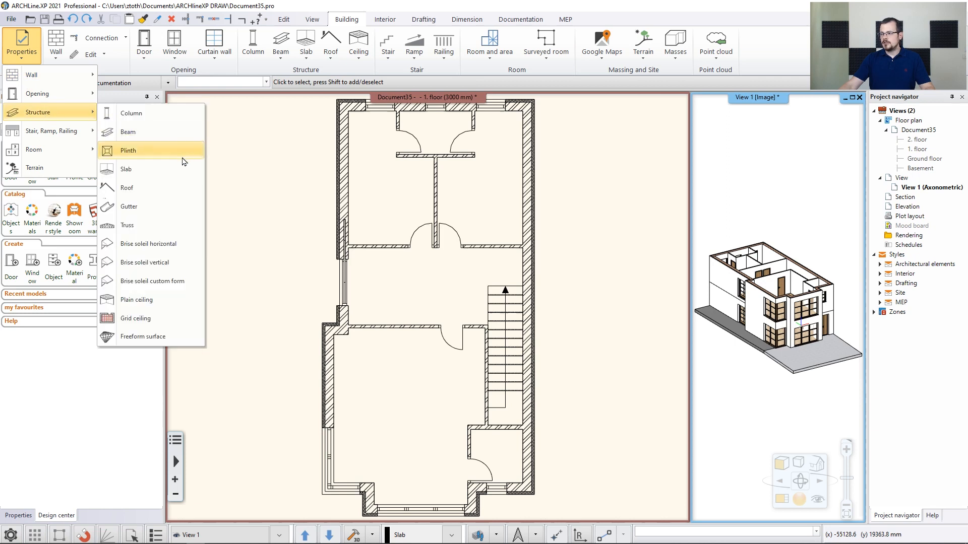
{"action": "left_click", "coordinate": [157, 170]}
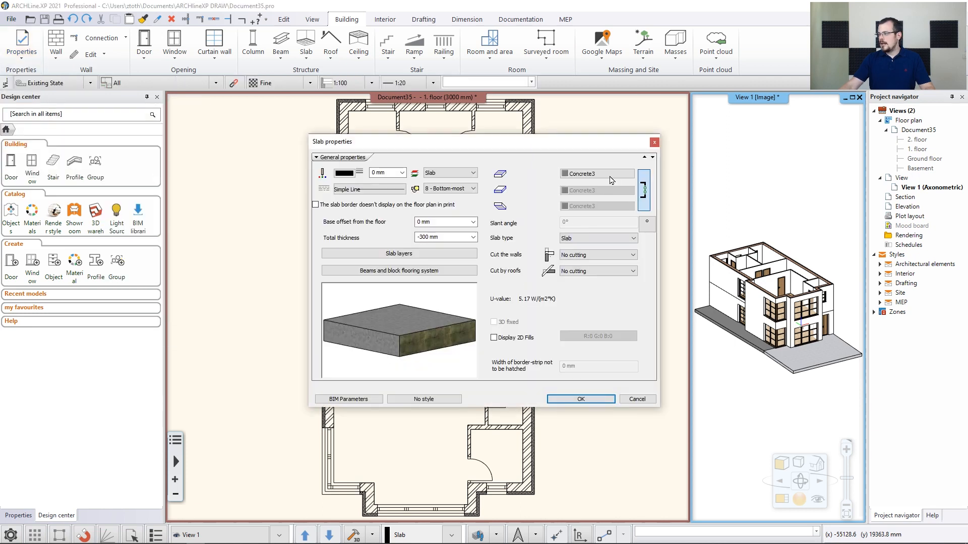
{"action": "left_click", "coordinate": [605, 175]}
{"action": "left_click", "coordinate": [631, 247]}
{"action": "left_click", "coordinate": [797, 375]}
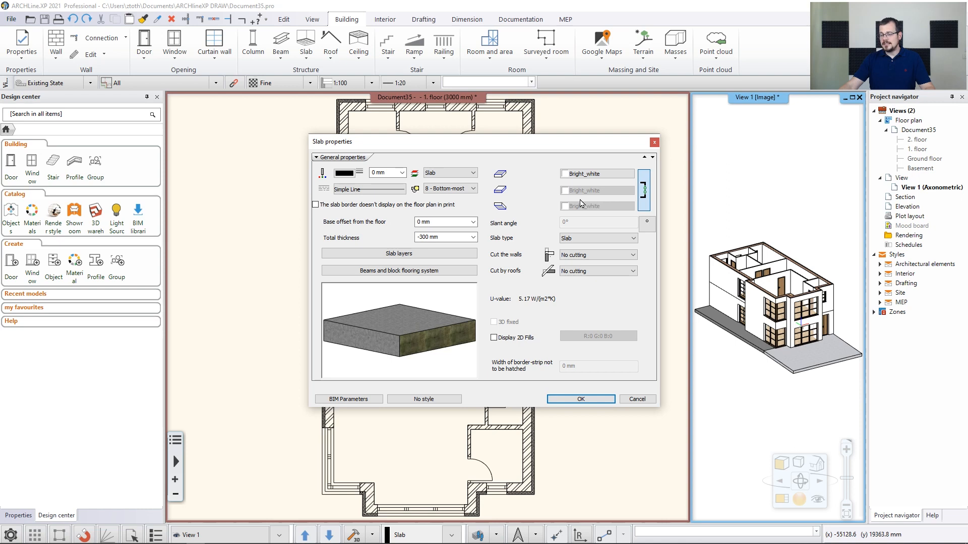
{"action": "left_click", "coordinate": [579, 399]}
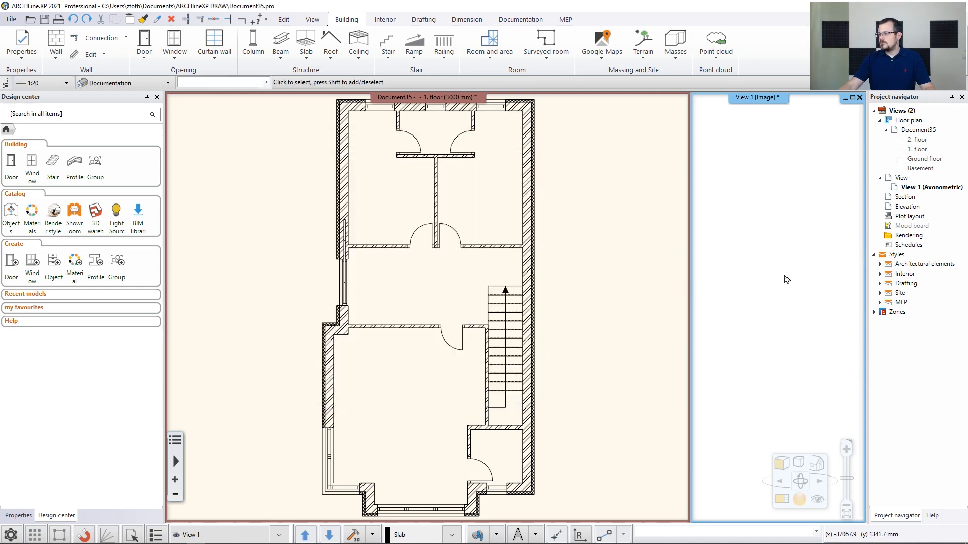
Draw a slab polygon from the wall's midpoint 1500 mm outward, 3500 mm up, closing perpendicular back to the outer wall
{"action": "left_click", "coordinate": [454, 272]}
{"action": "scroll", "coordinate": [413, 274], "scroll_direction": "up", "scroll_amount": 2}
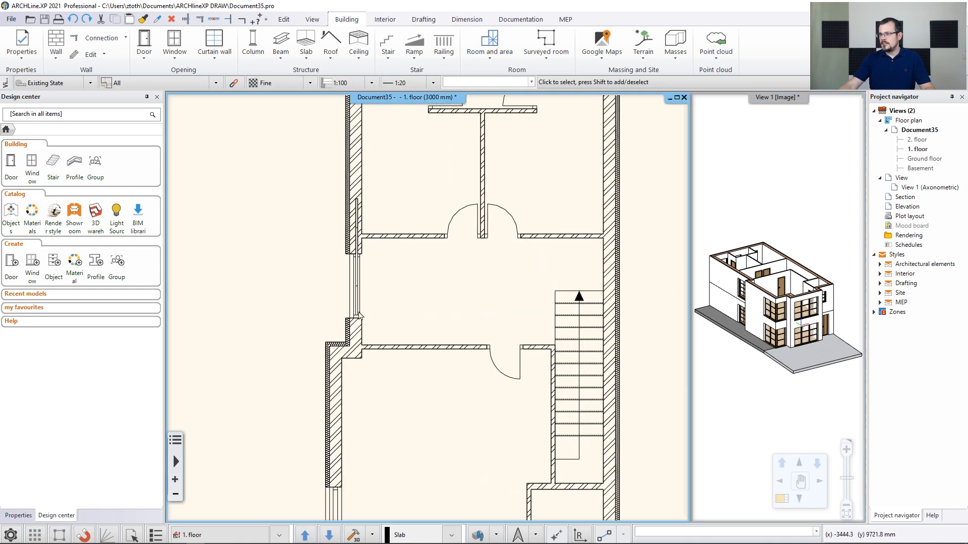
{"action": "left_click", "coordinate": [306, 64]}
{"action": "left_click", "coordinate": [333, 75]}
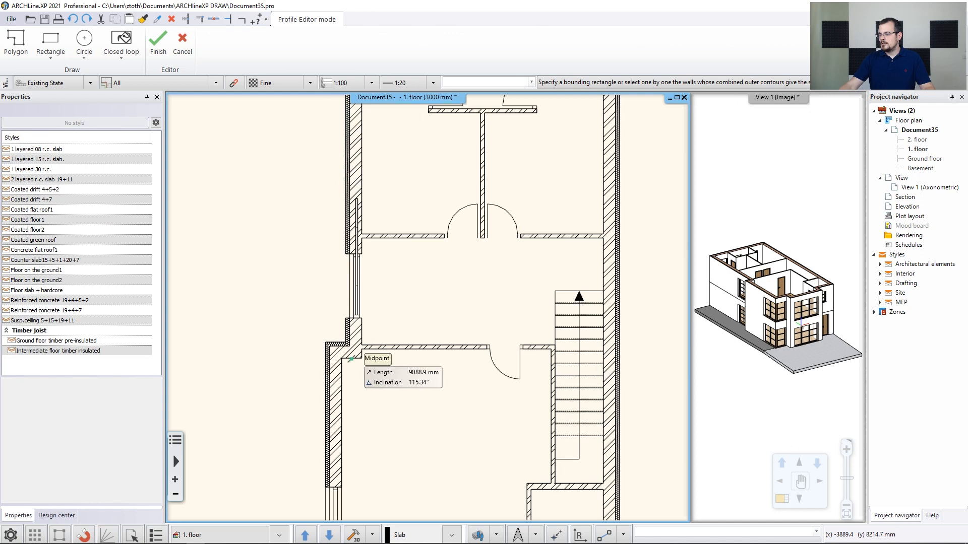
{"action": "scroll", "coordinate": [362, 345], "scroll_direction": "up", "scroll_amount": 3}
{"action": "scroll", "coordinate": [420, 288], "scroll_direction": "up", "scroll_amount": 2}
{"action": "left_click", "coordinate": [396, 320]}
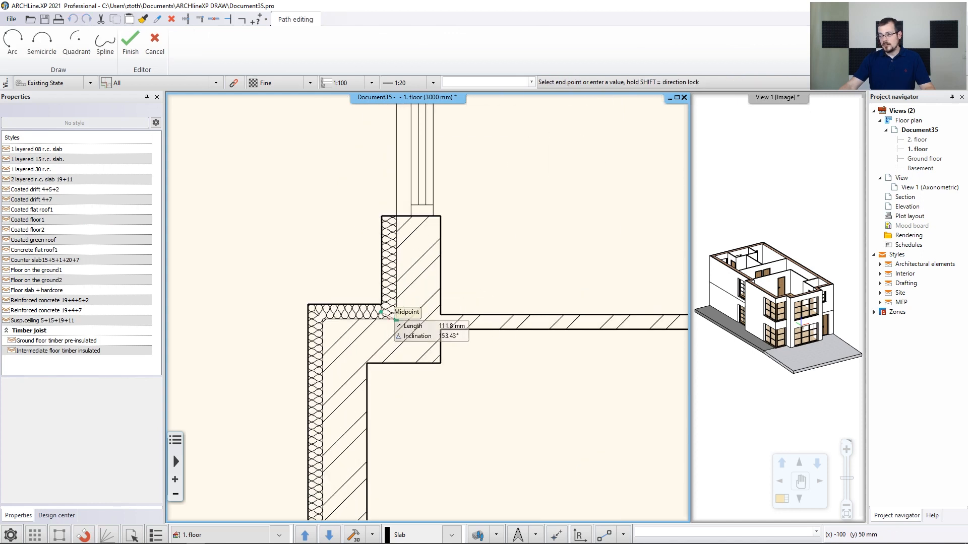
{"action": "type", "text": "150"}
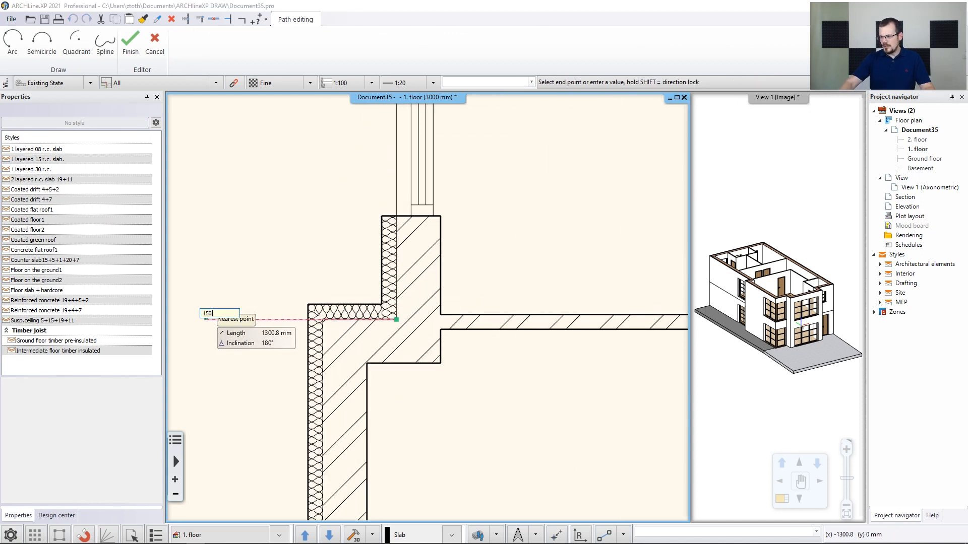
{"action": "type", "text": "0"}
{"action": "key", "text": "Return"}
{"action": "scroll", "coordinate": [242, 244], "scroll_direction": "down", "scroll_amount": 3}
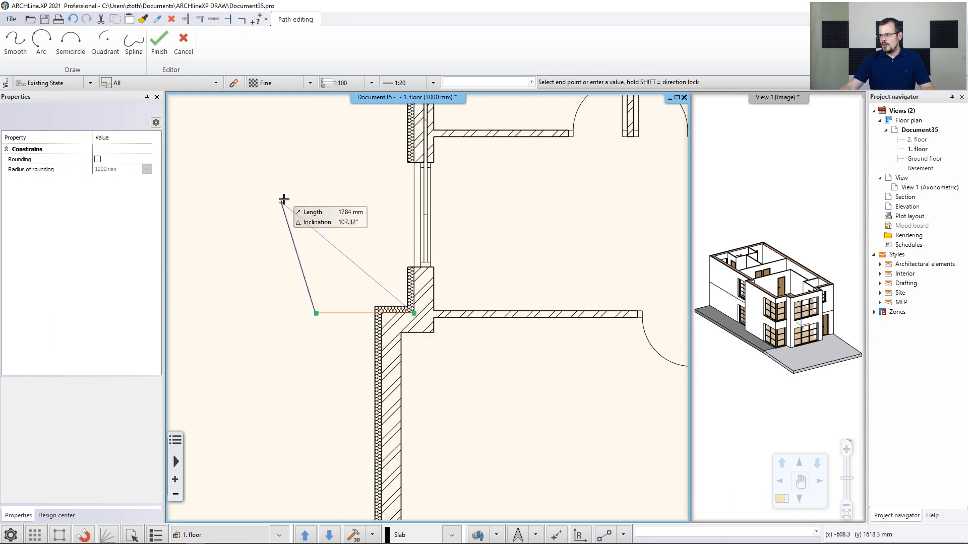
{"action": "type", "text": "350"}
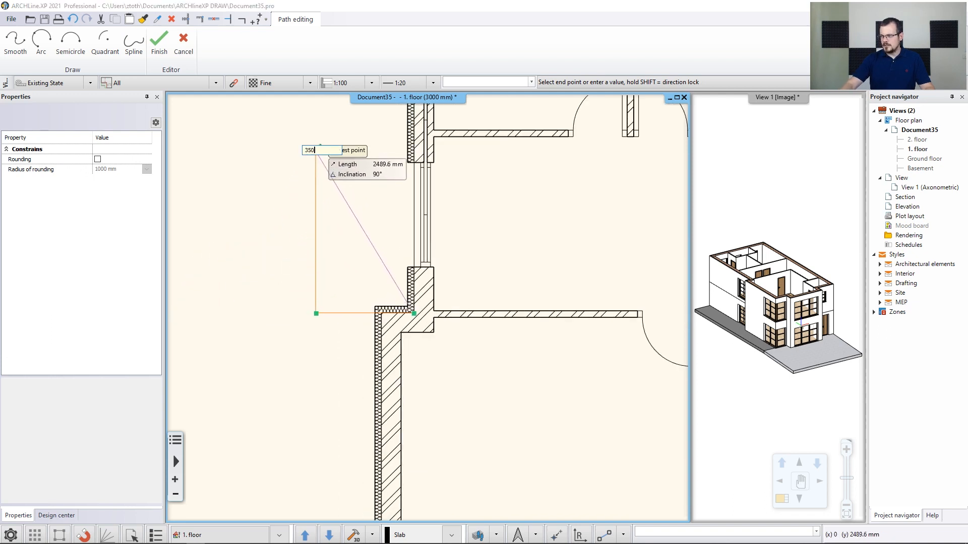
{"action": "type", "text": "0"}
{"action": "key", "text": "Return"}
{"action": "middle_click_drag", "start_coordinate": [317, 146], "coordinate": [303, 249]}
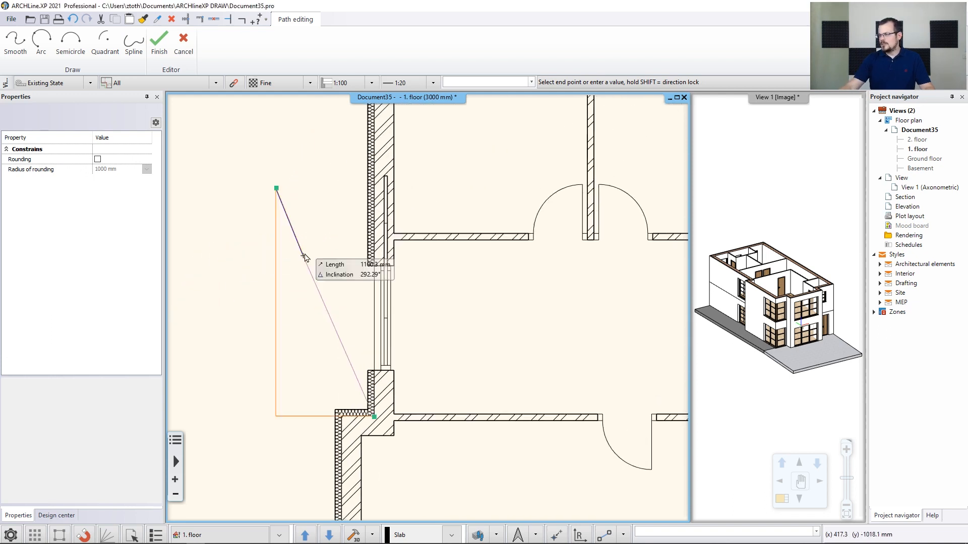
{"action": "scroll", "coordinate": [377, 195], "scroll_direction": "up", "scroll_amount": 2}
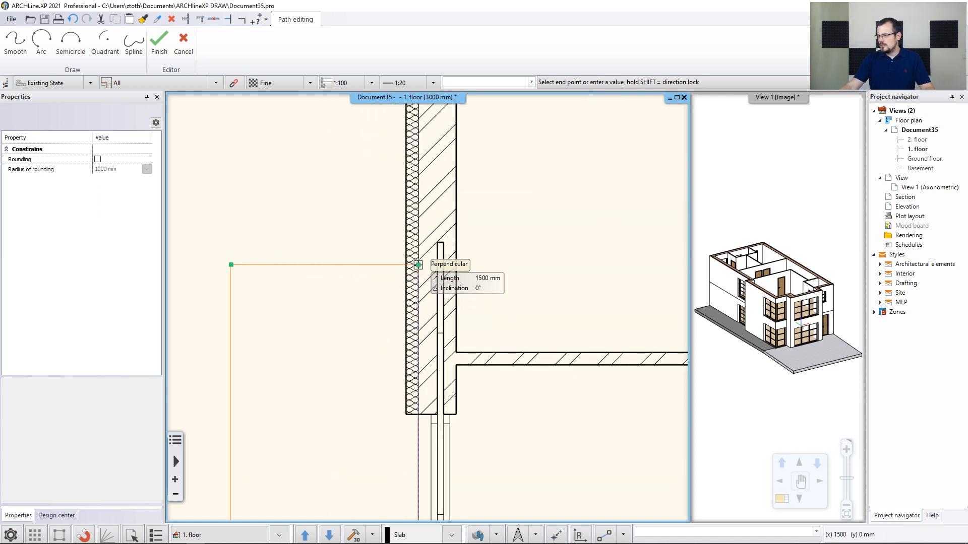
{"action": "left_click", "coordinate": [420, 265]}
{"action": "key", "text": "Return"}
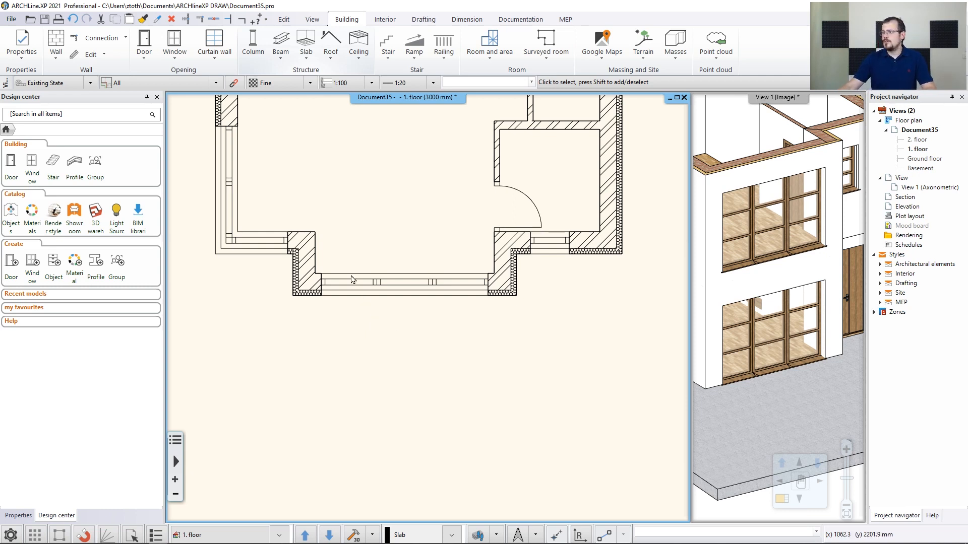
Set the default slab material to Concrete3, base offset to -300 mm and total thickness to -100 mm
{"action": "left_click", "coordinate": [26, 55]}
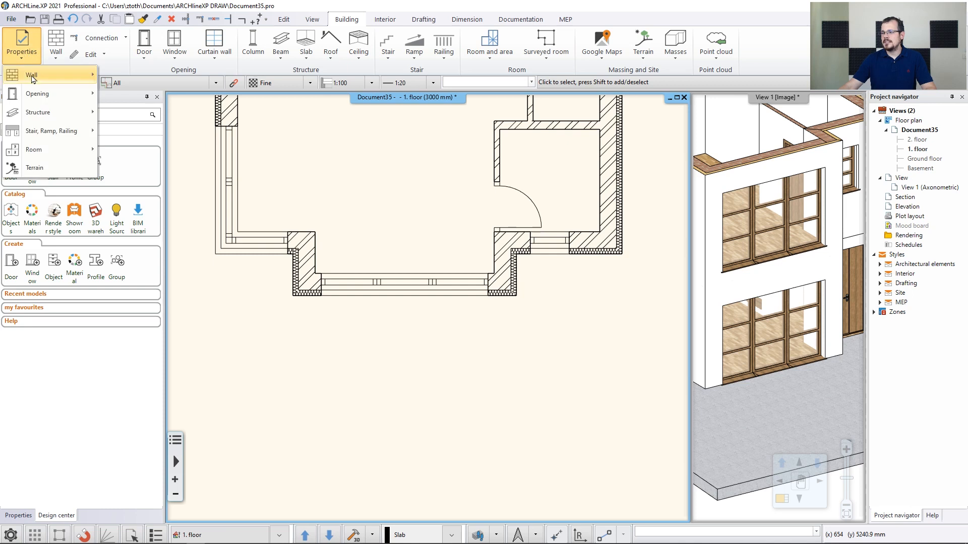
{"action": "mouse_move", "coordinate": [41, 112]}
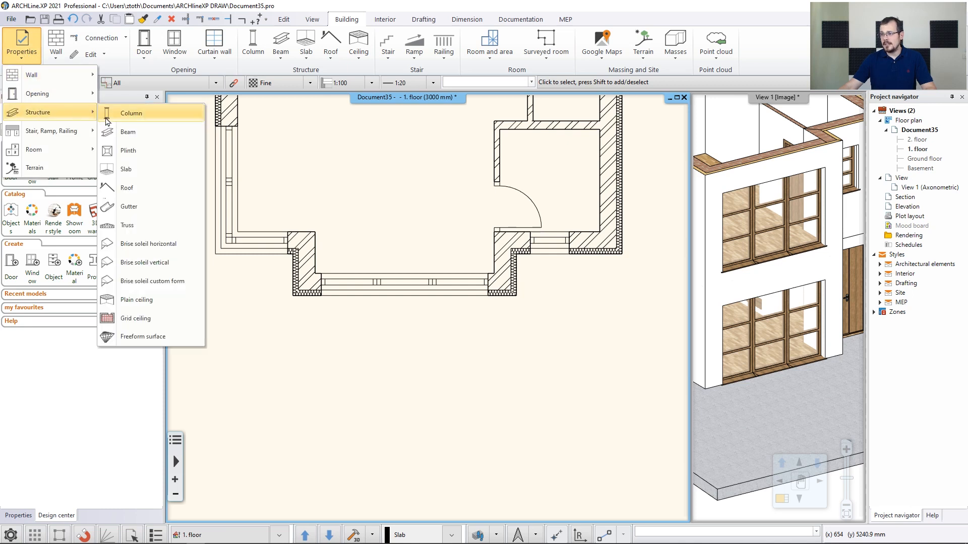
{"action": "left_click", "coordinate": [129, 169]}
{"action": "left_click", "coordinate": [589, 174]}
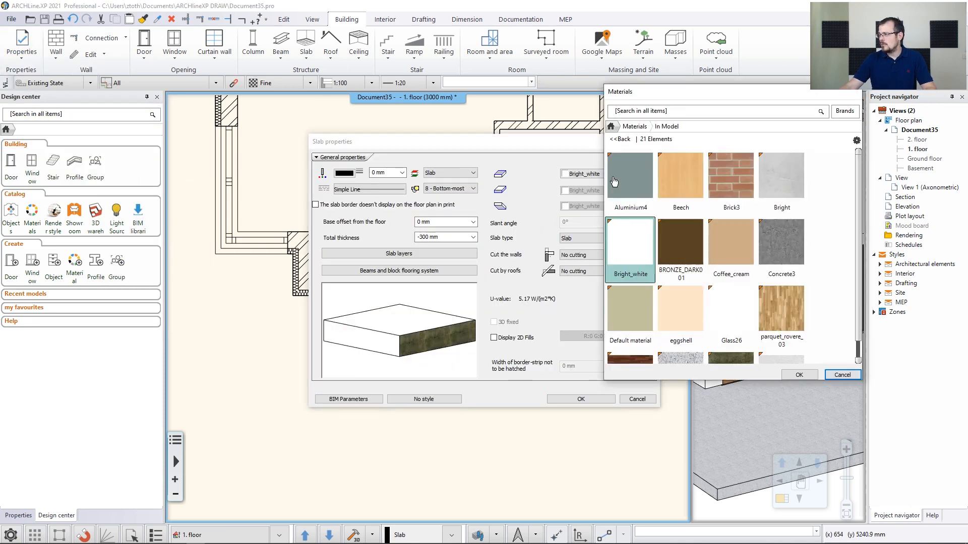
{"action": "left_click", "coordinate": [786, 249]}
{"action": "left_click", "coordinate": [799, 375]}
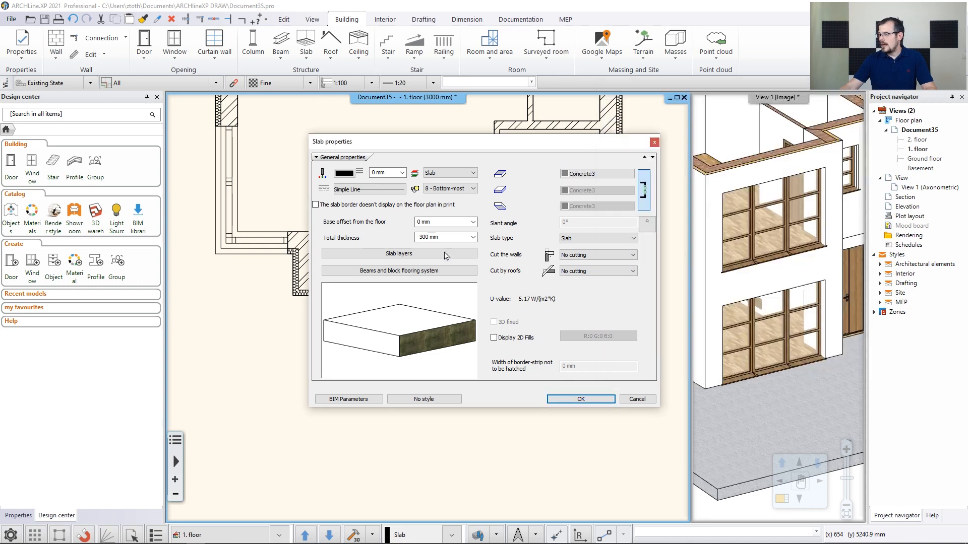
{"action": "left_click", "coordinate": [450, 220]}
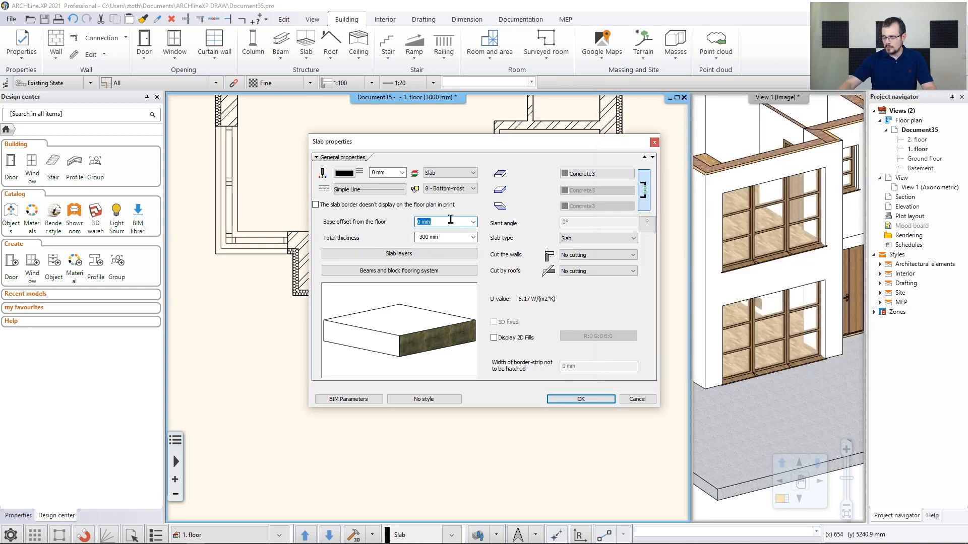
{"action": "left_click", "coordinate": [455, 237]}
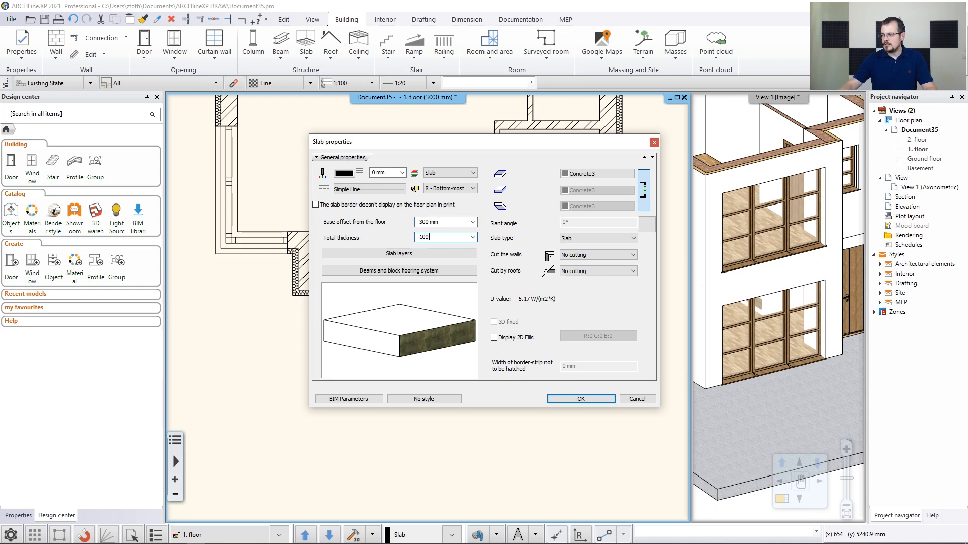
{"action": "left_click", "coordinate": [580, 399]}
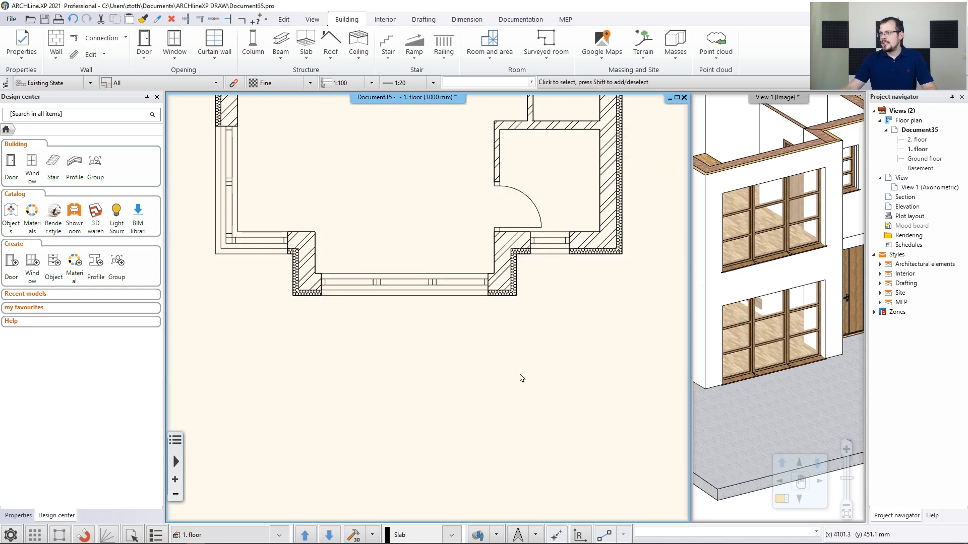
Start a new slab polygon at the bay wall's outer corner, drawing a first edge 1850 mm downward
{"action": "left_click", "coordinate": [304, 59]}
{"action": "left_click", "coordinate": [314, 74]}
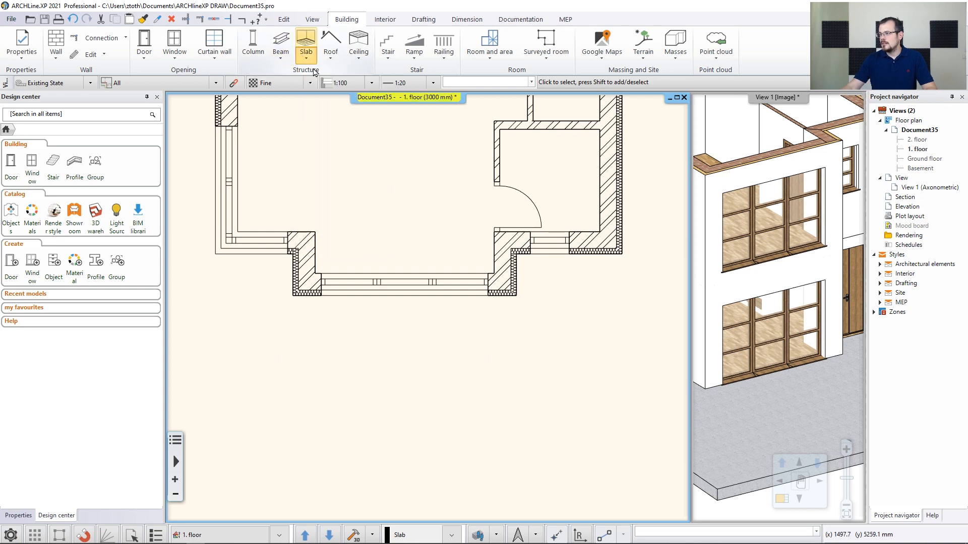
{"action": "left_click", "coordinate": [516, 297]}
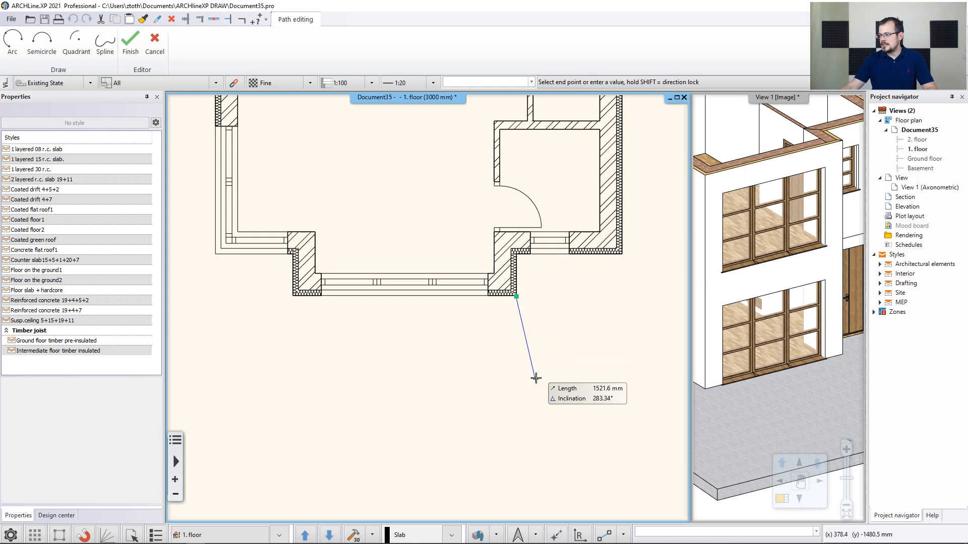
{"action": "type", "text": "1"}
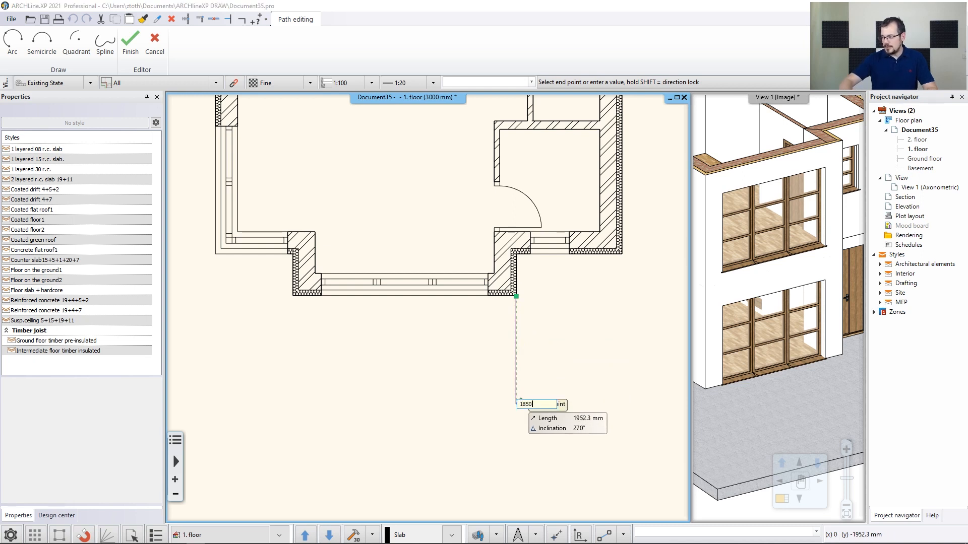
{"action": "type", "text": "850"}
{"action": "key", "text": "Return"}
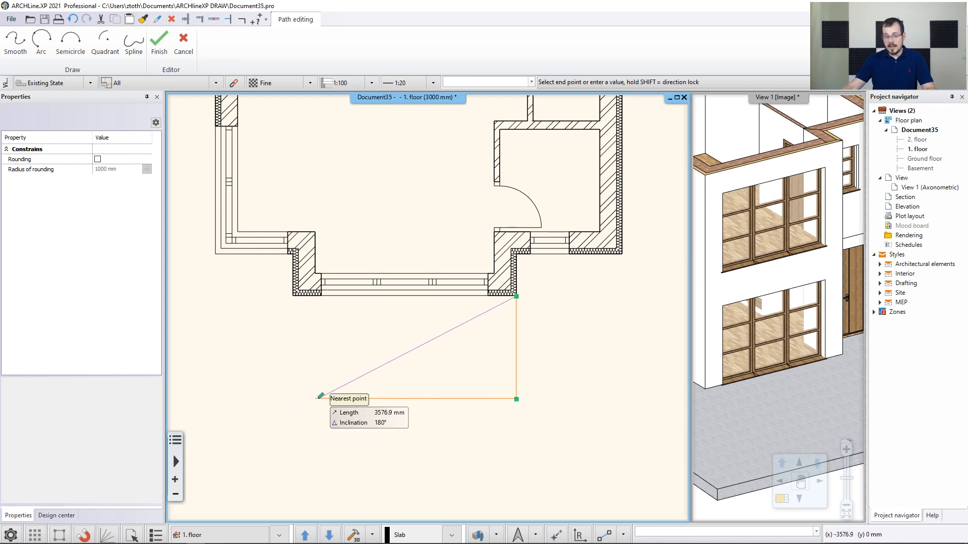
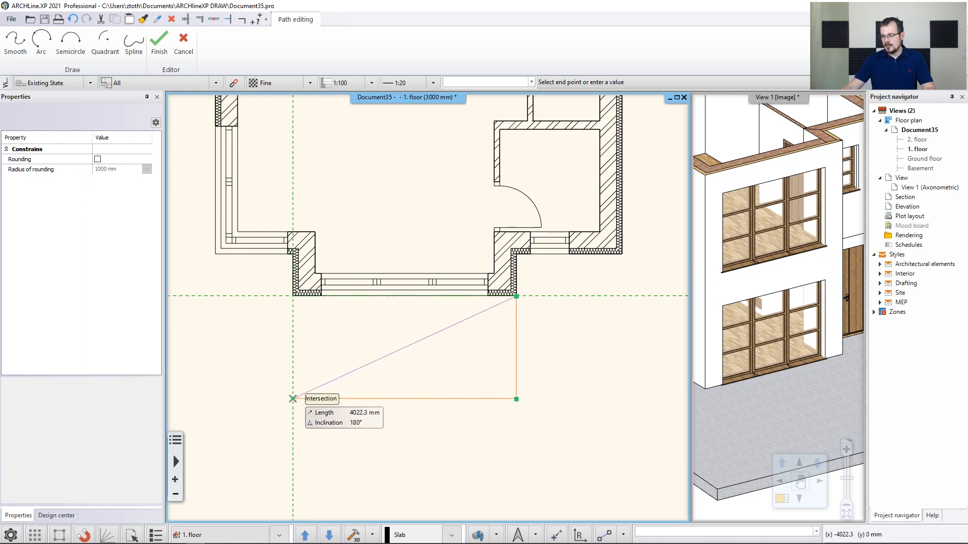
Complete the terrace slab polygon with a 4022 mm edge leftward, closing it at the bay wall's other outer corner
{"action": "left_click", "coordinate": [302, 399]}
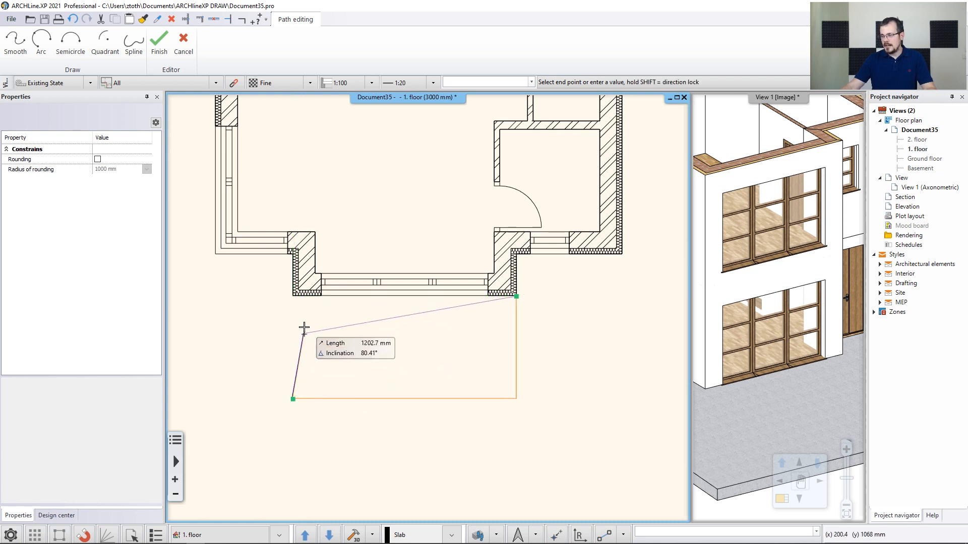
{"action": "left_click", "coordinate": [295, 298]}
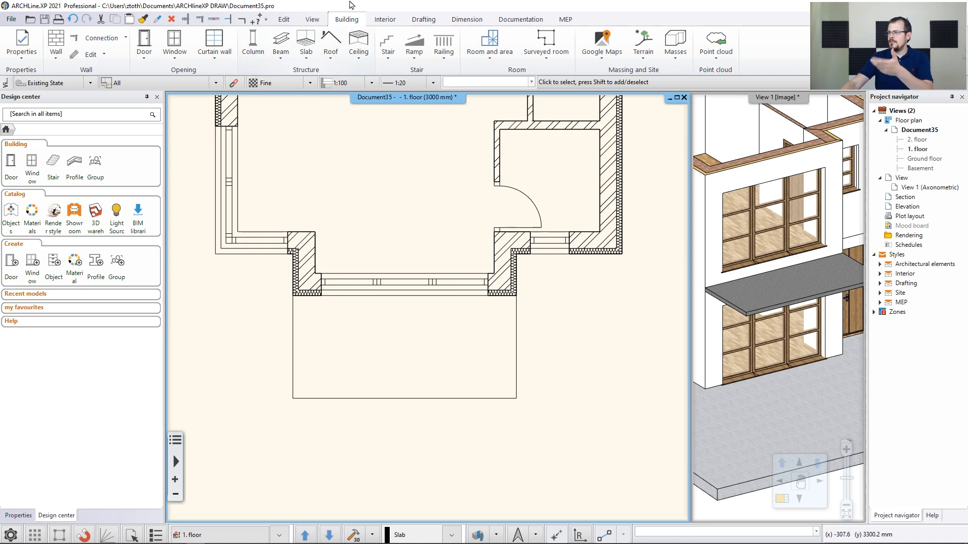
Set the default slab base offset to -200 mm and its material to Bright_white
{"action": "left_click", "coordinate": [22, 45]}
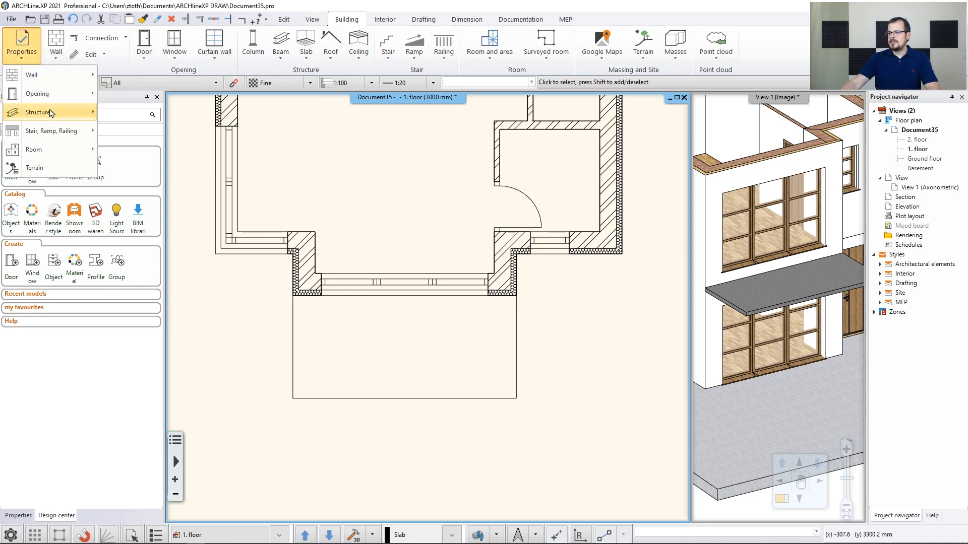
{"action": "mouse_move", "coordinate": [50, 113]}
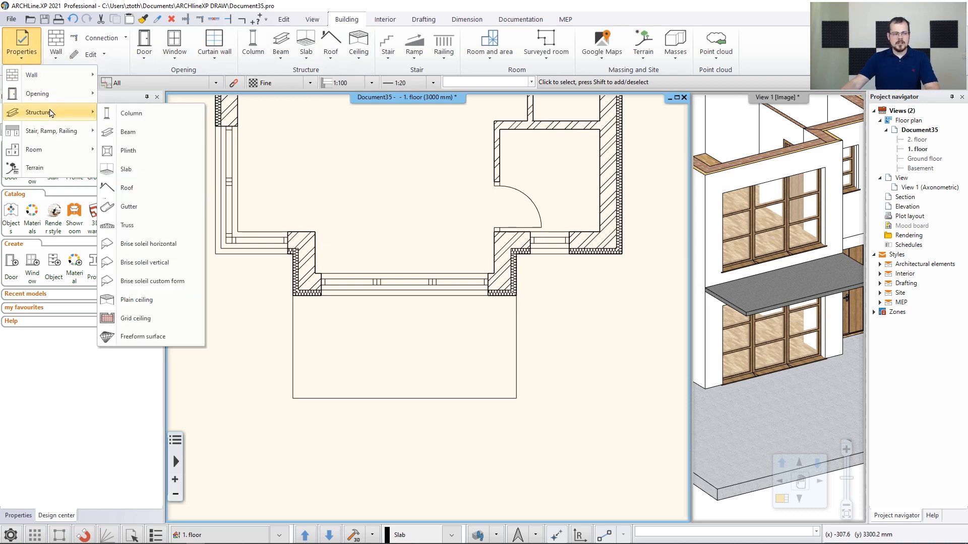
{"action": "left_click", "coordinate": [136, 170]}
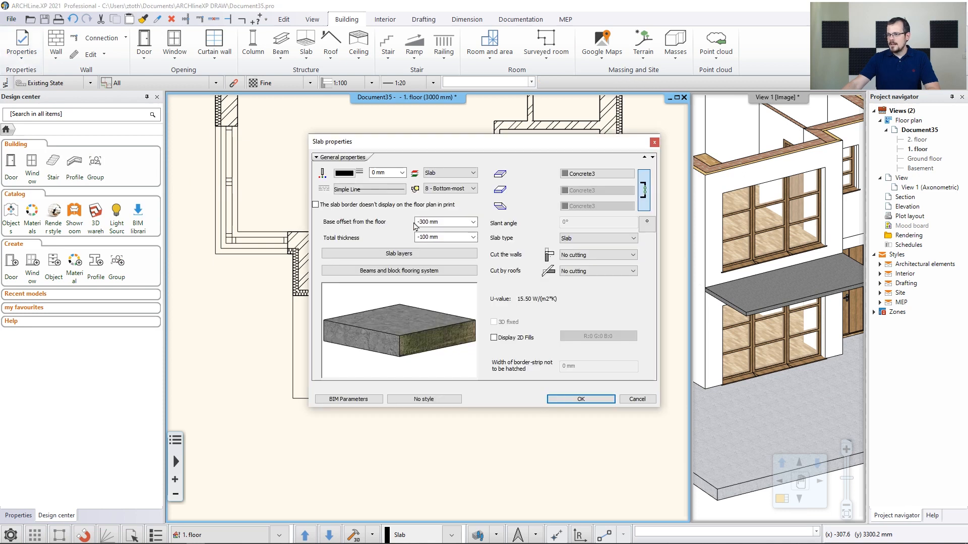
{"action": "left_click", "coordinate": [452, 222]}
{"action": "type", "text": "-"}
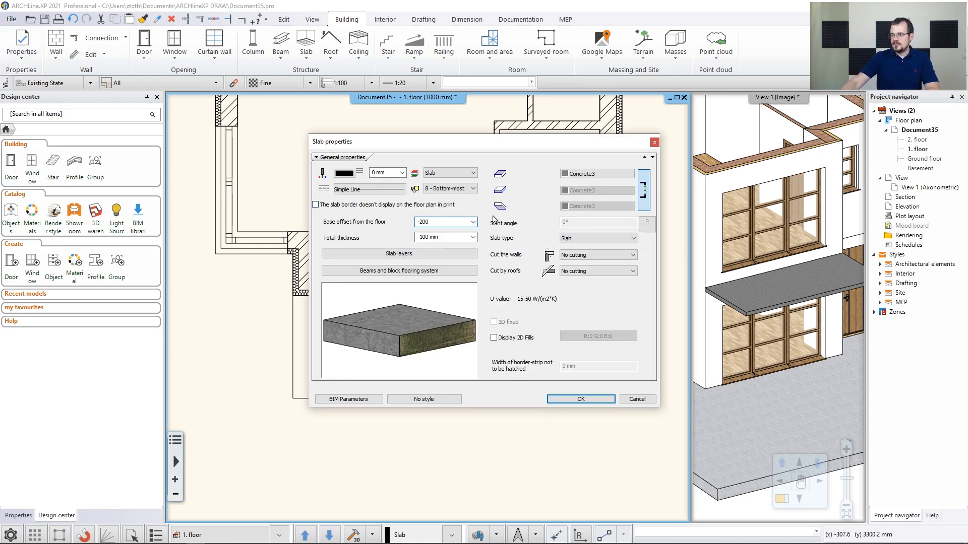
{"action": "type", "text": "200"}
{"action": "left_click", "coordinate": [585, 174]}
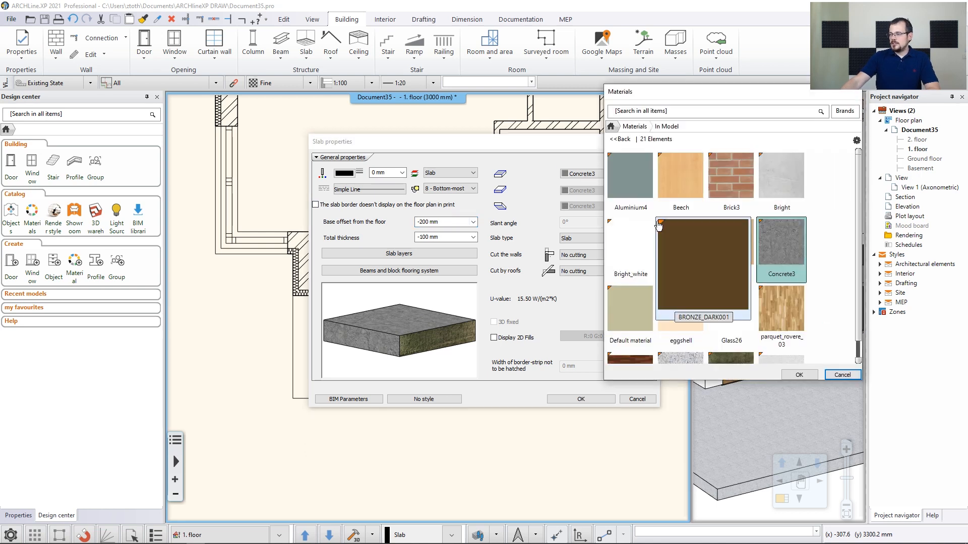
{"action": "left_click", "coordinate": [630, 242]}
{"action": "left_click", "coordinate": [799, 375]}
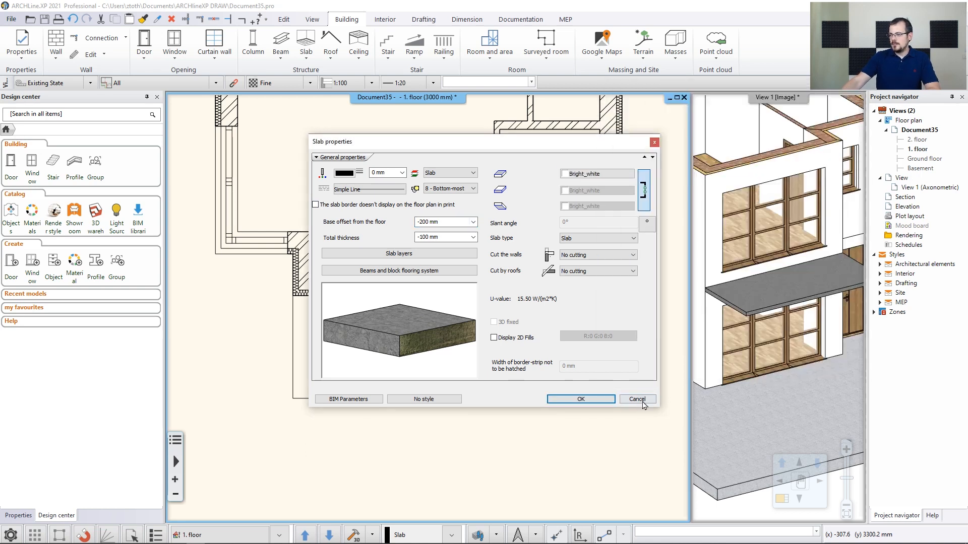
{"action": "left_click", "coordinate": [610, 399]}
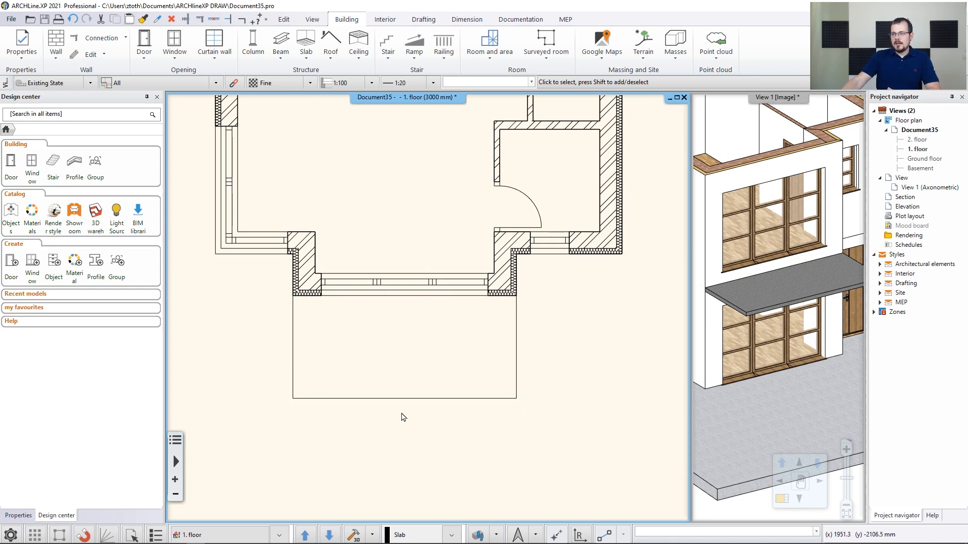
Draw a second slab in Sketch mode over the same 4022 by 1850 mm rectangle below the bay wall
{"action": "left_click", "coordinate": [306, 45]}
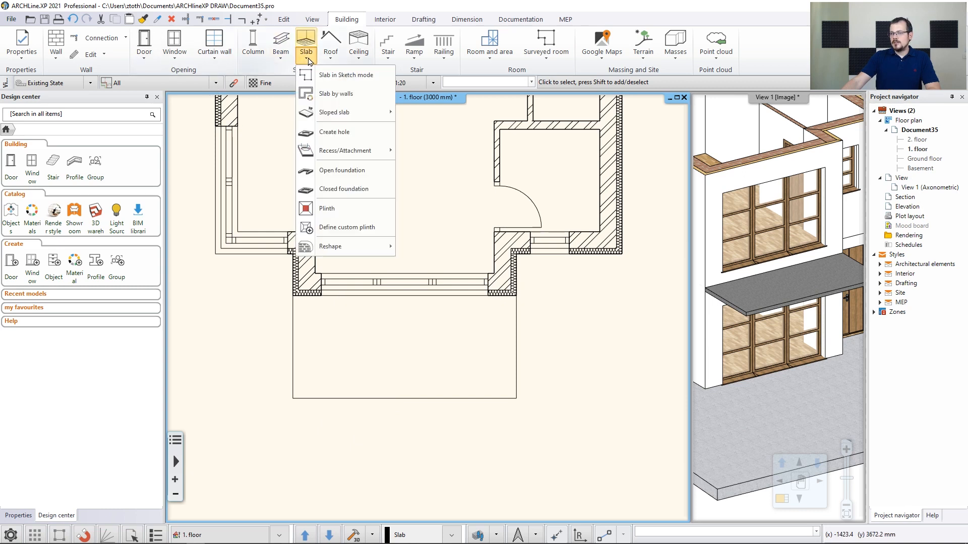
{"action": "left_click", "coordinate": [321, 76]}
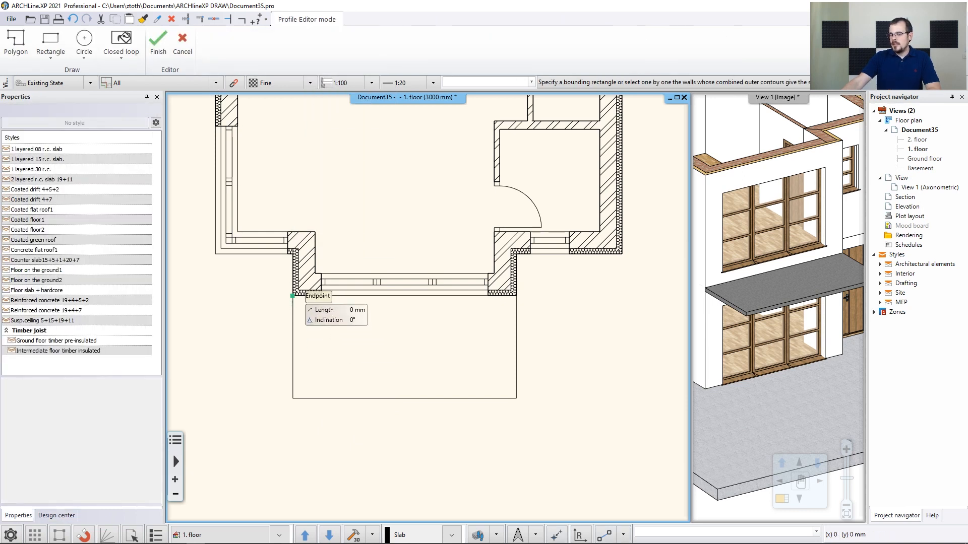
{"action": "left_click", "coordinate": [293, 297]}
{"action": "left_click", "coordinate": [516, 297]}
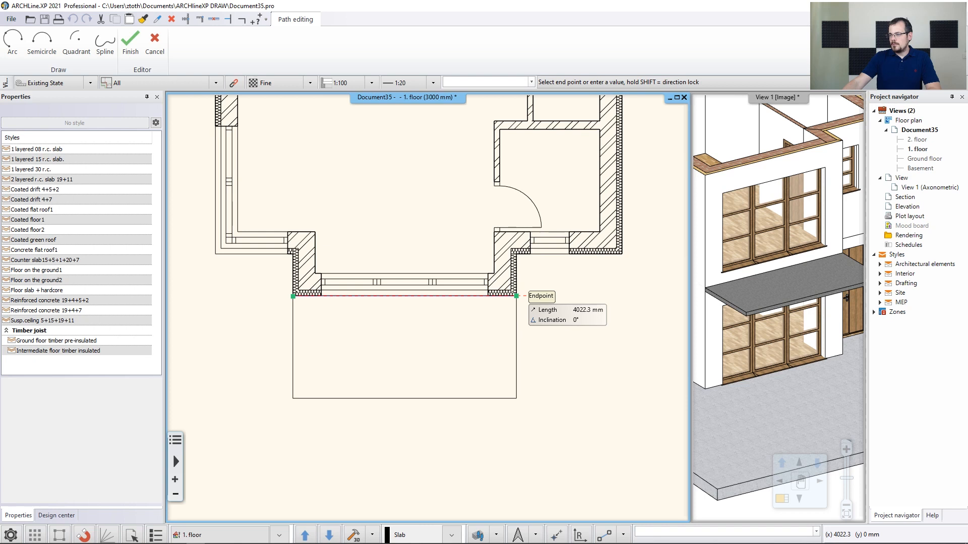
{"action": "left_click", "coordinate": [516, 399]}
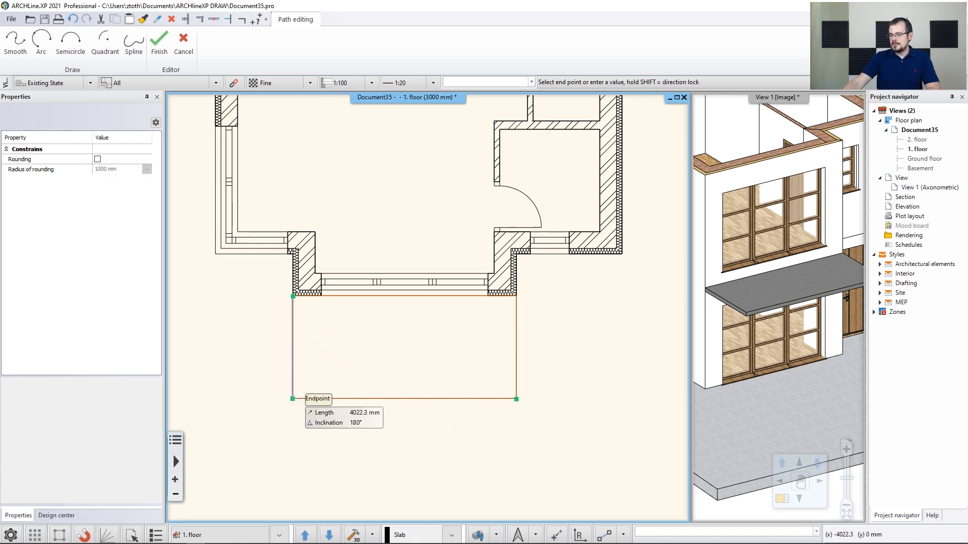
{"action": "left_click", "coordinate": [293, 399]}
{"action": "key", "text": "Return"}
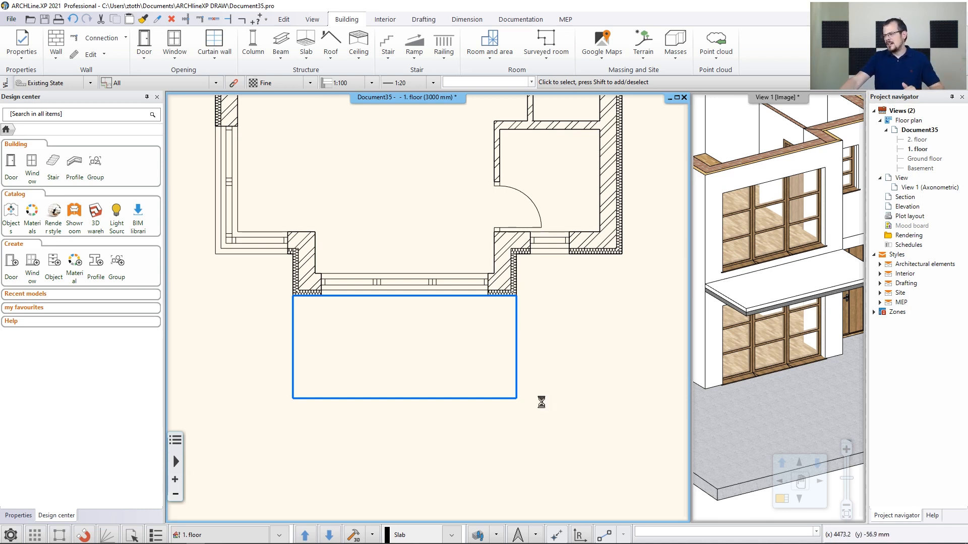
Select the upper Bright_white slab and offset its right edge outward by 100 mm
{"action": "left_click", "coordinate": [506, 402]}
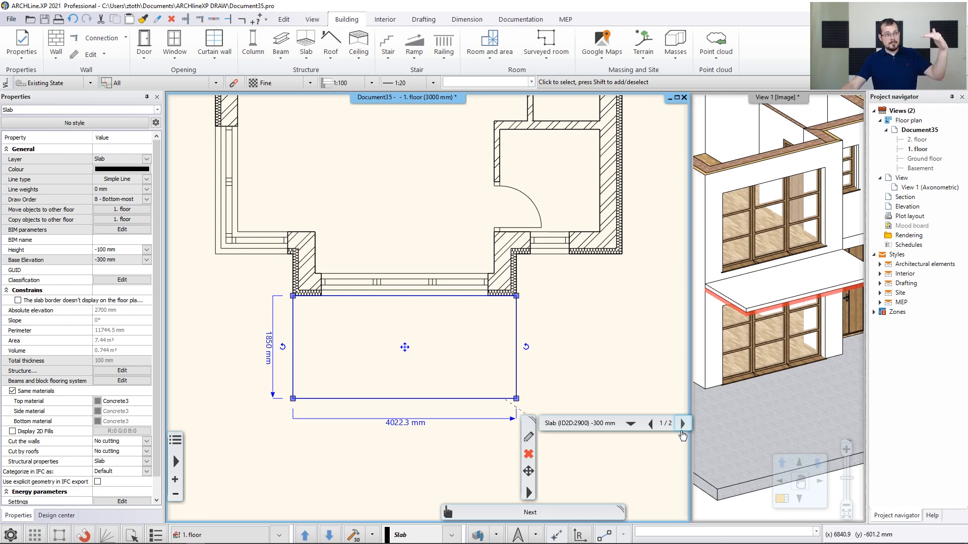
{"action": "left_click", "coordinate": [684, 425]}
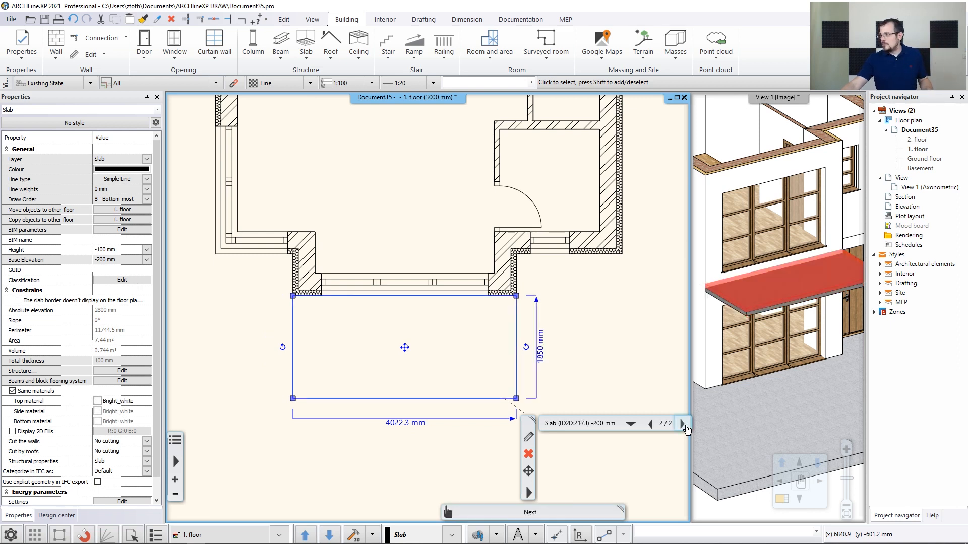
{"action": "left_click", "coordinate": [684, 425]}
{"action": "left_click", "coordinate": [683, 425]}
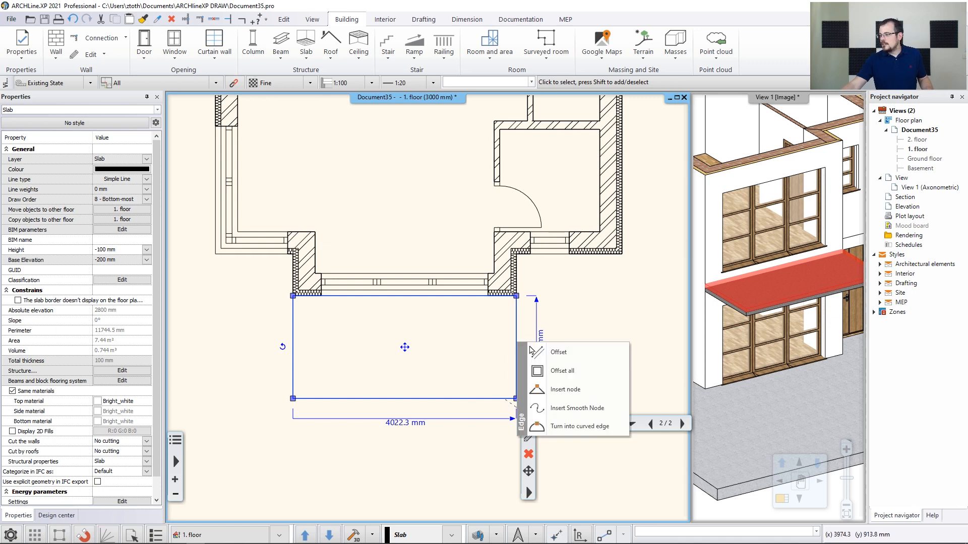
{"action": "left_click", "coordinate": [531, 350]}
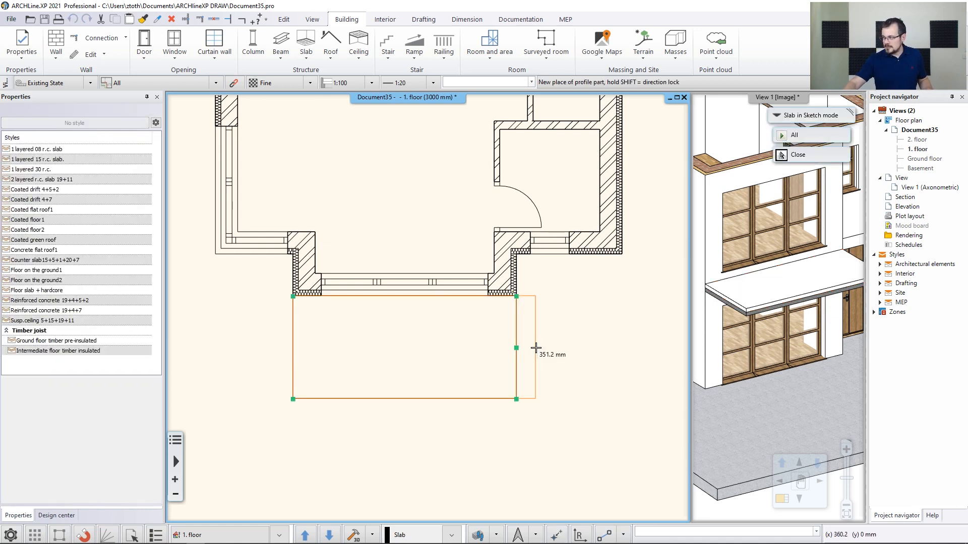
{"action": "type", "text": "100"}
{"action": "key", "text": "Return"}
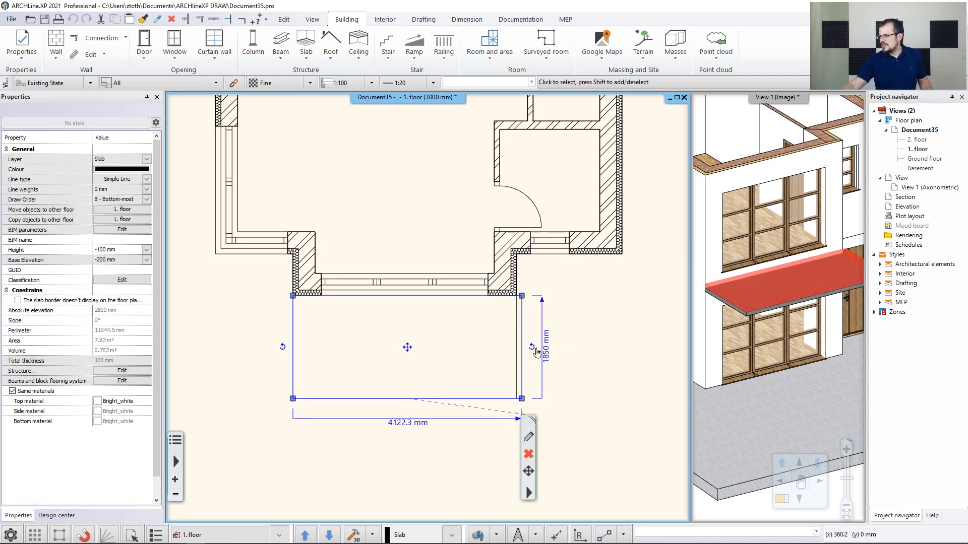
Offset the Bright_white slab's left and bottom edges outward by 100 mm each
{"action": "mouse_move", "coordinate": [294, 354]}
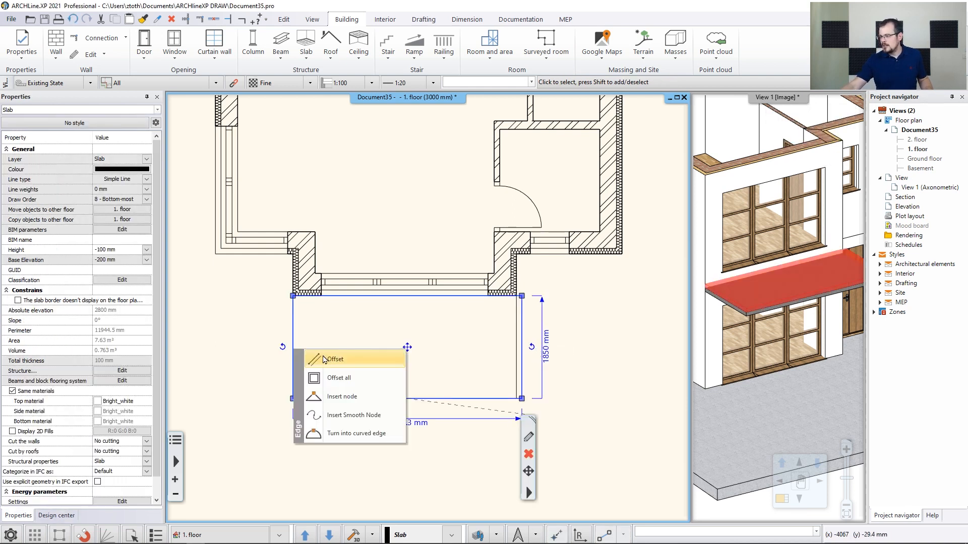
{"action": "left_click", "coordinate": [324, 359]}
{"action": "type", "text": "100"}
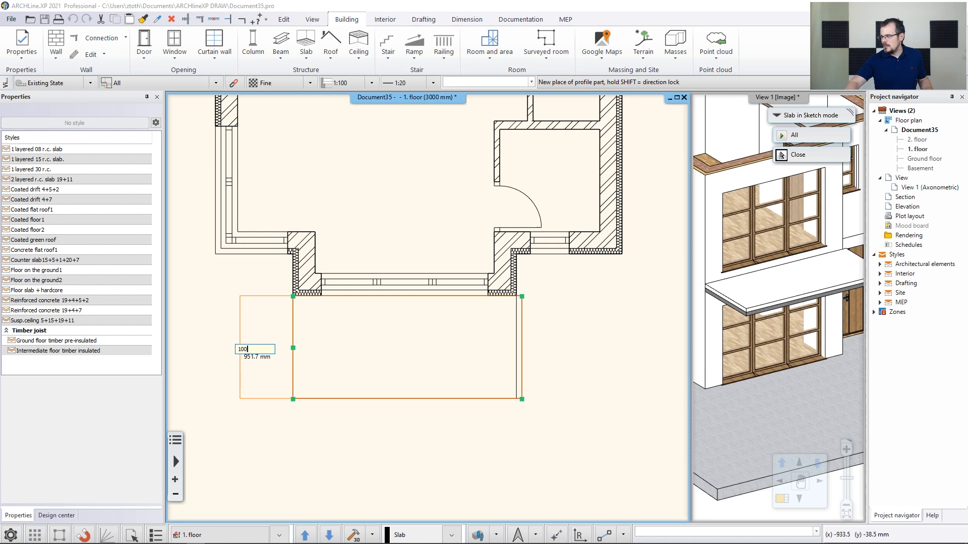
{"action": "key", "text": "Return"}
{"action": "mouse_move", "coordinate": [370, 400]}
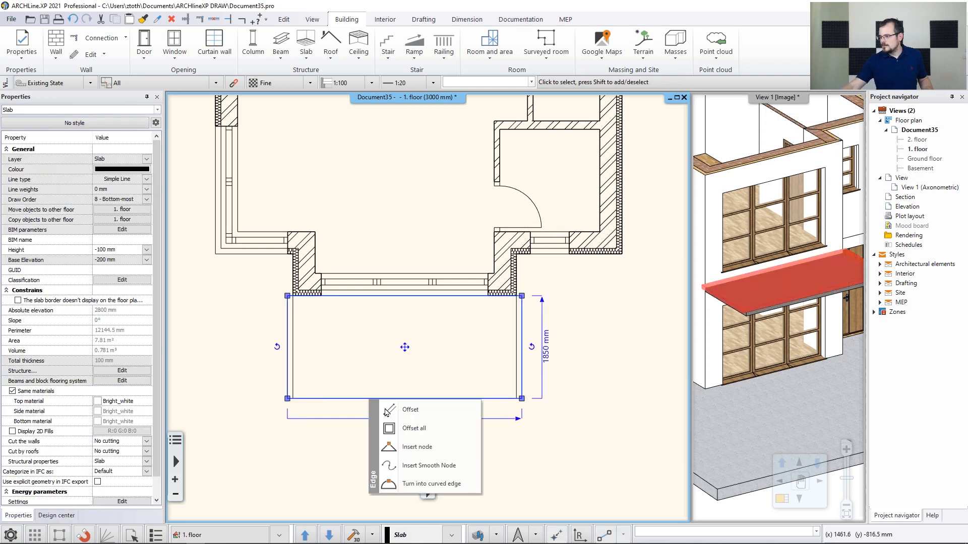
{"action": "left_click", "coordinate": [422, 424]}
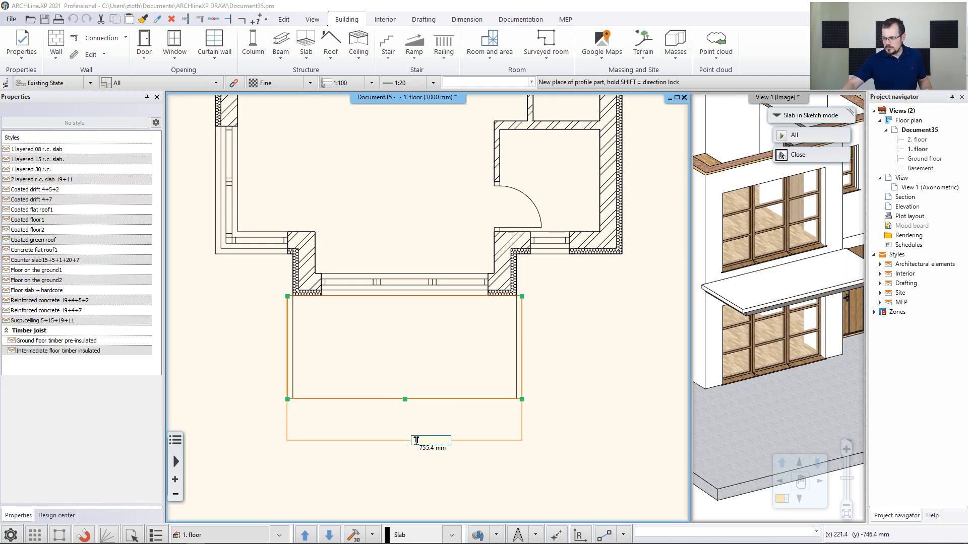
{"action": "key", "text": "Return"}
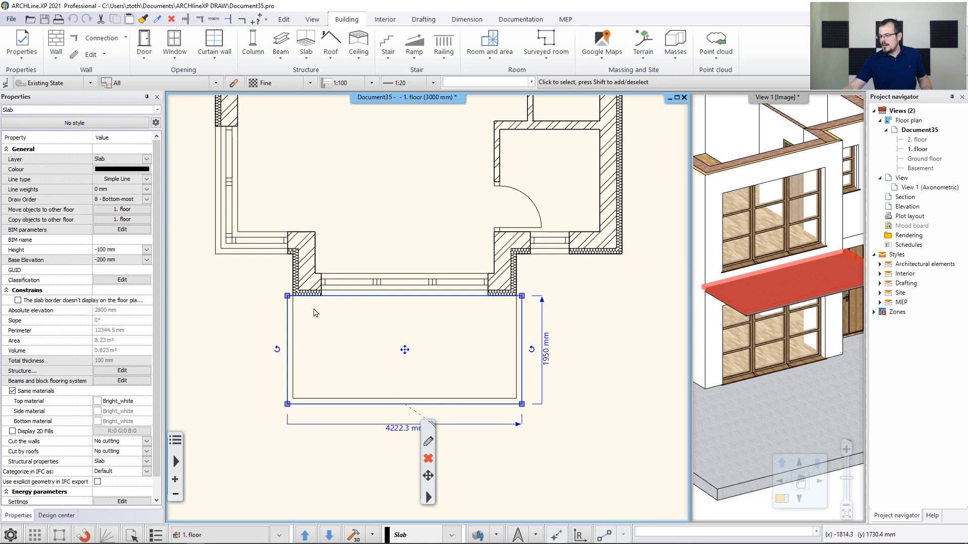
Insert a node at the bay wall's left outer corner and offset the 100 mm end segment up along the wall
{"action": "scroll", "coordinate": [274, 288], "scroll_direction": "up", "scroll_amount": 5}
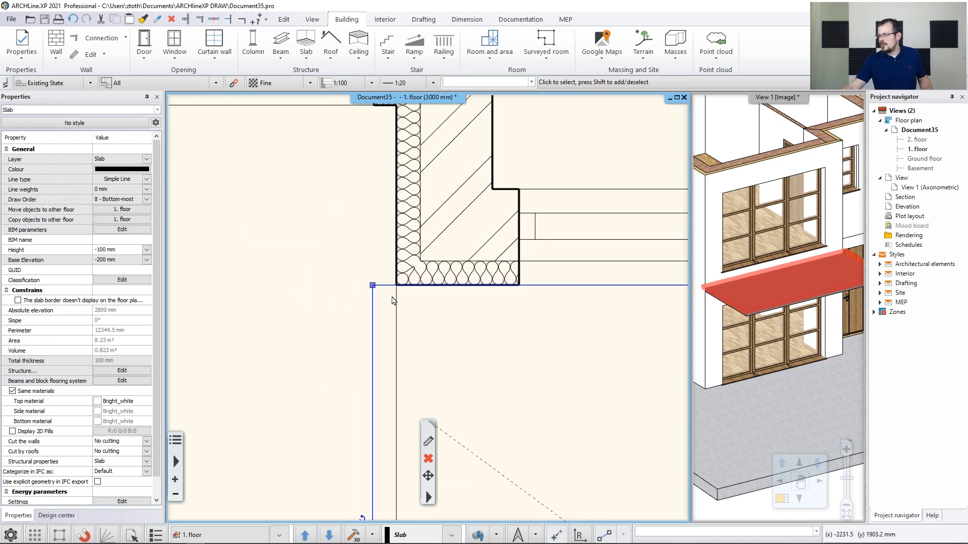
{"action": "middle_click_drag", "start_coordinate": [409, 332], "coordinate": [409, 352]}
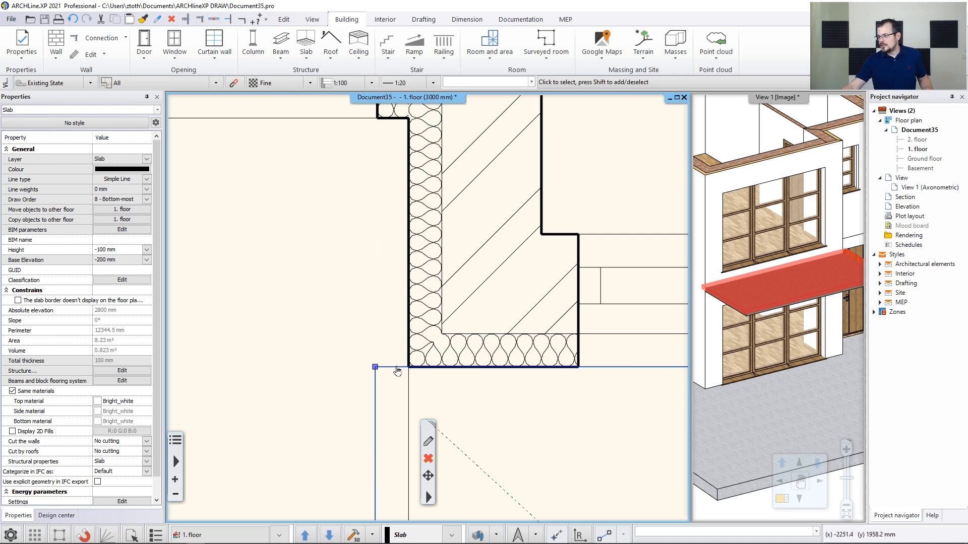
{"action": "mouse_move", "coordinate": [397, 371]}
{"action": "left_click", "coordinate": [443, 408]}
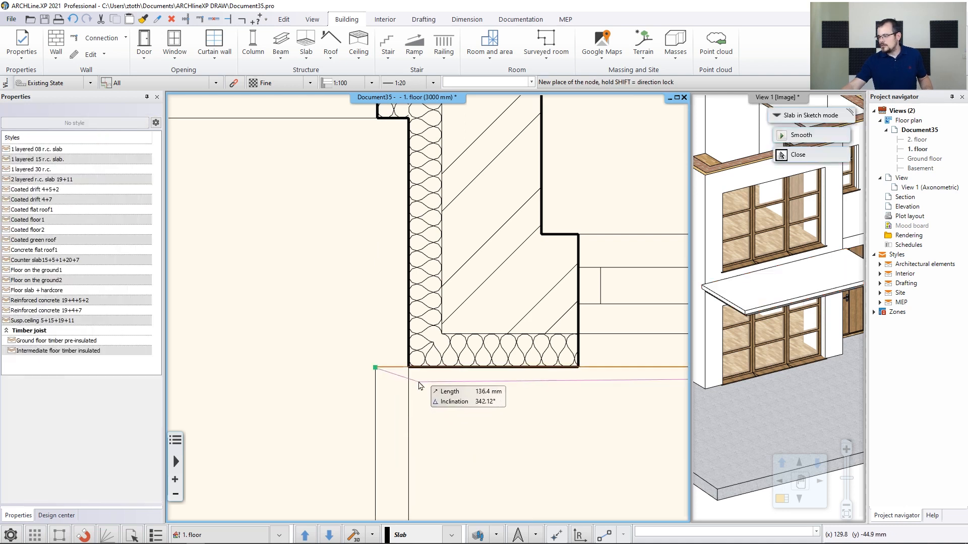
{"action": "left_click", "coordinate": [408, 367]}
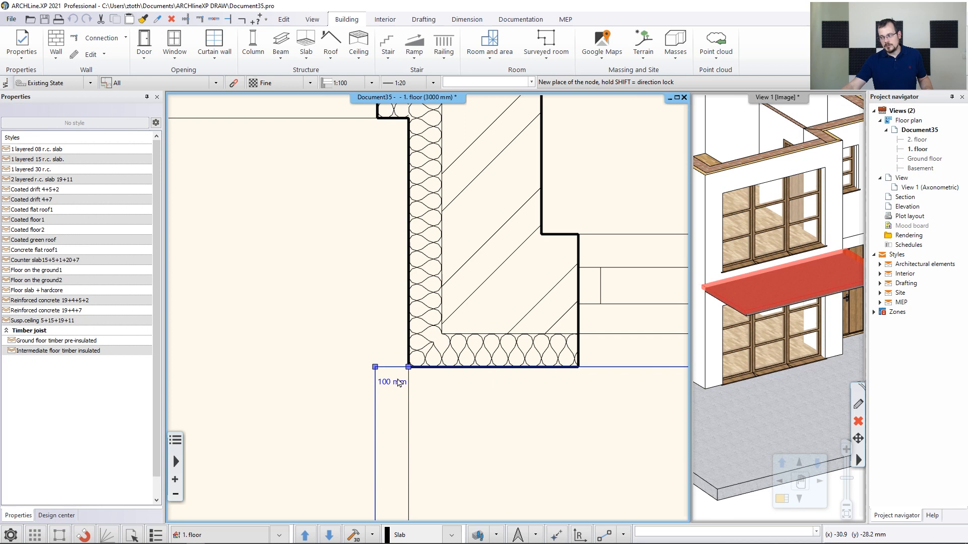
{"action": "left_click", "coordinate": [417, 378]}
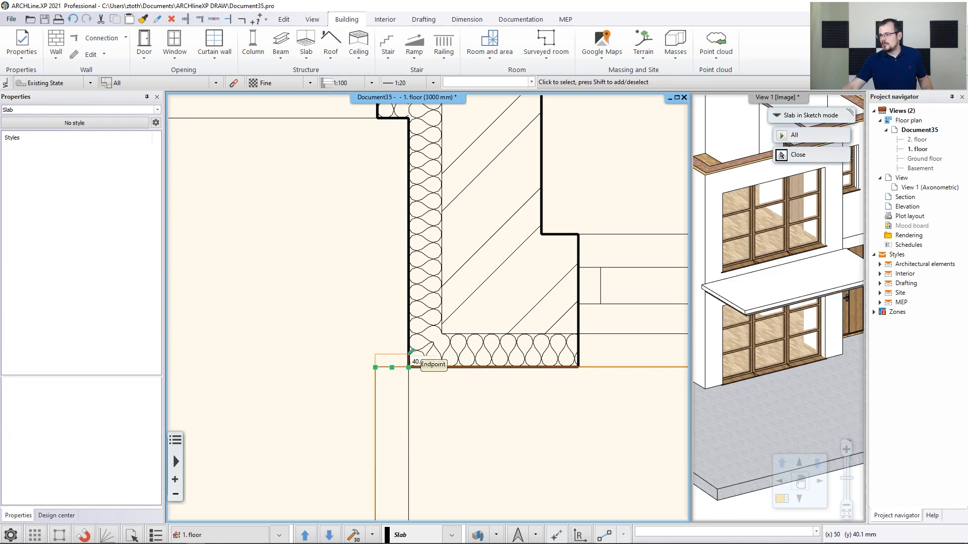
{"action": "left_click", "coordinate": [409, 367]}
Insert a node at the bay wall's right outer corner and offset the 100 mm end segment 750 mm up along the wall
{"action": "middle_click_drag", "start_coordinate": [512, 313], "coordinate": [396, 314]}
{"action": "scroll", "coordinate": [395, 315], "scroll_direction": "down", "scroll_amount": 2}
{"action": "middle_click_drag", "start_coordinate": [608, 328], "coordinate": [210, 335]}
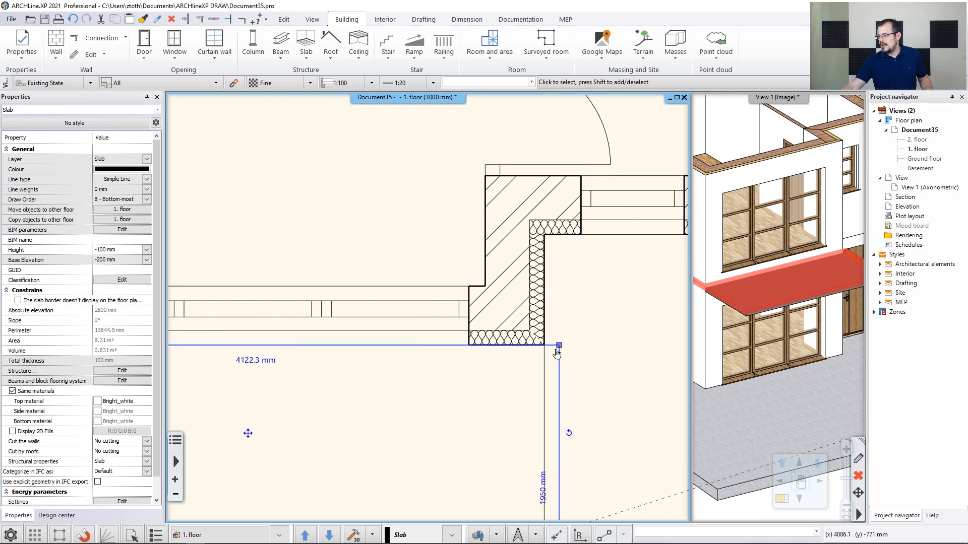
{"action": "scroll", "coordinate": [560, 351], "scroll_direction": "up", "scroll_amount": 2}
{"action": "mouse_move", "coordinate": [415, 301]}
{"action": "left_click", "coordinate": [444, 327]}
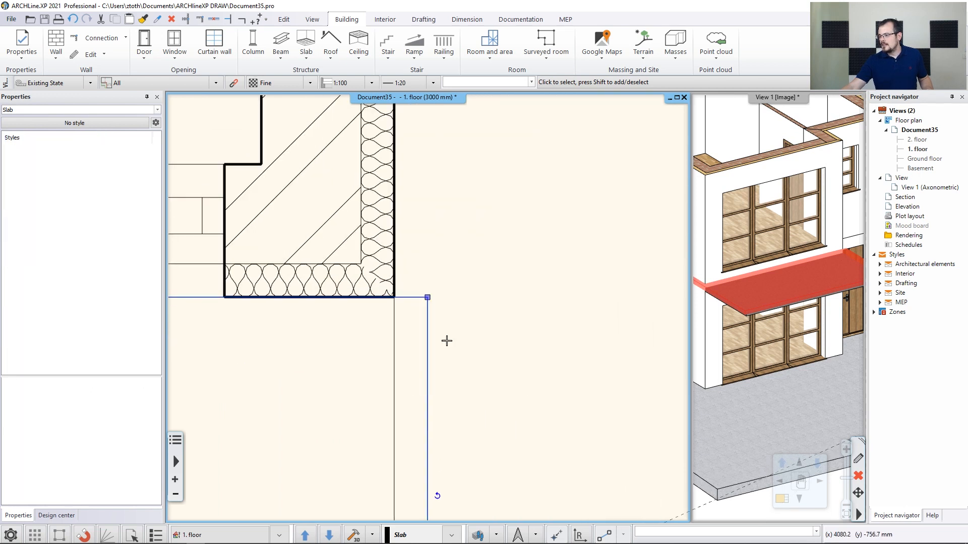
{"action": "left_click", "coordinate": [394, 298]}
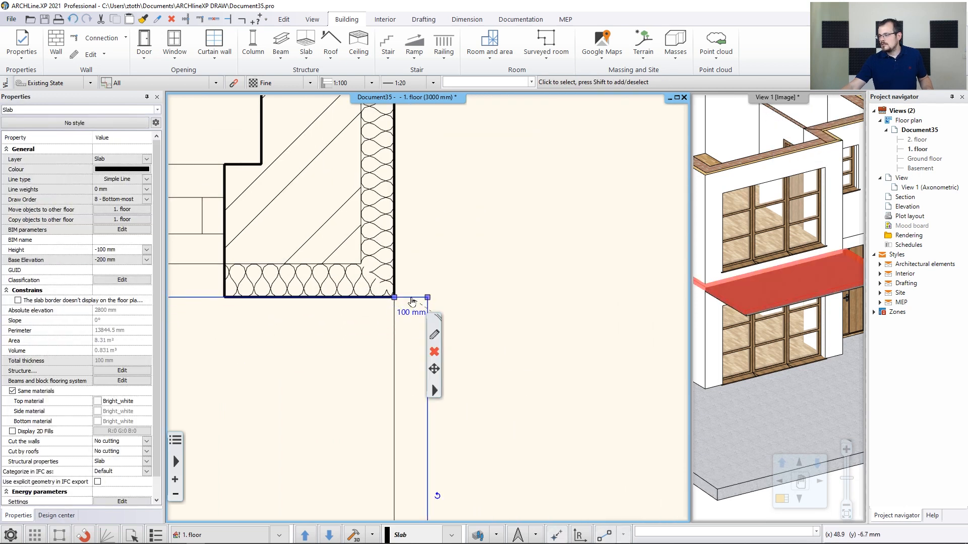
{"action": "mouse_move", "coordinate": [411, 301]}
{"action": "left_click", "coordinate": [439, 310]}
{"action": "middle_click_drag", "start_coordinate": [462, 184], "coordinate": [448, 314]}
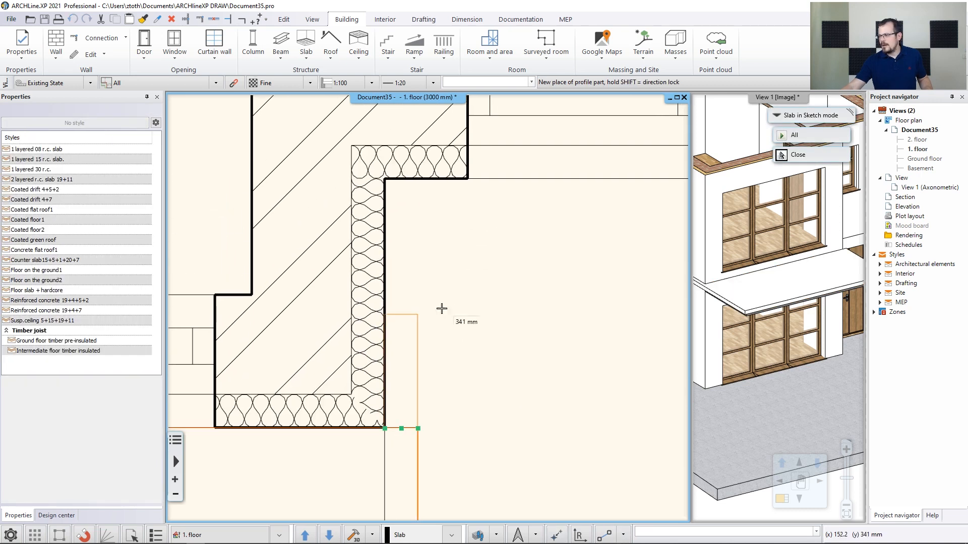
{"action": "left_click", "coordinate": [404, 179]}
{"action": "middle_click_drag", "start_coordinate": [750, 292], "coordinate": [715, 278]}
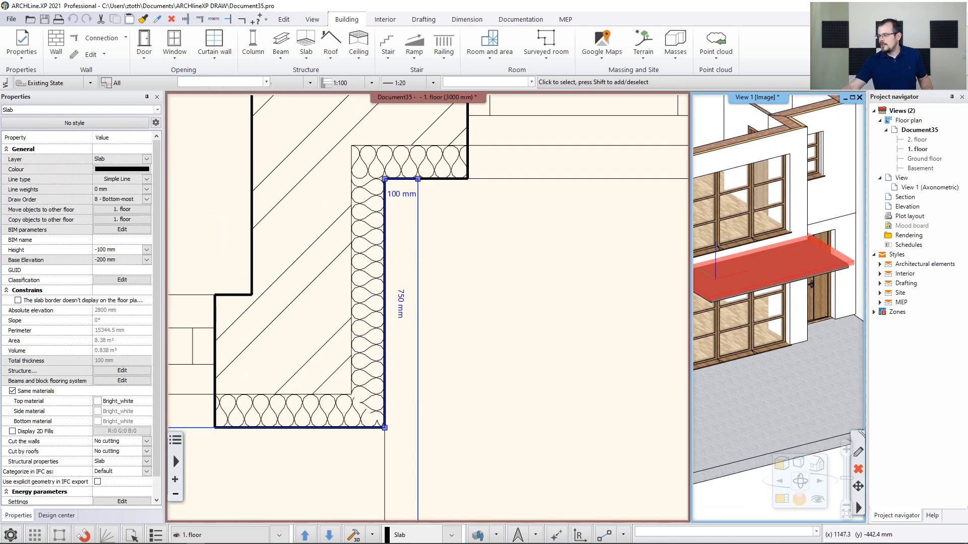
{"action": "scroll", "coordinate": [764, 343], "scroll_direction": "down", "scroll_amount": 4}
{"action": "left_click", "coordinate": [773, 428]}
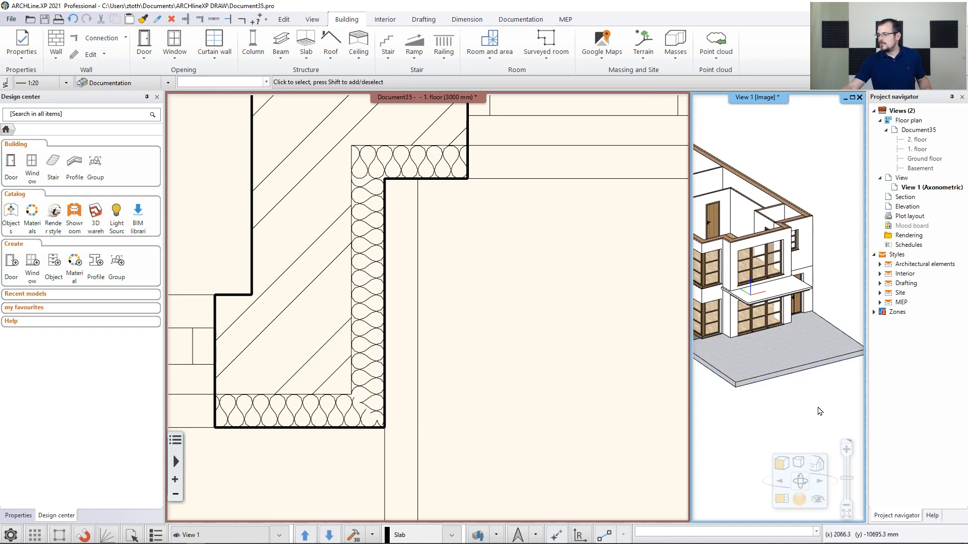
Draw a Metal railings with glass - left railing around the balcony slab: 900 mm out, about 2150 mm along, and 1400 mm back to the wall
{"action": "scroll", "coordinate": [472, 360], "scroll_direction": "down", "scroll_amount": 8}
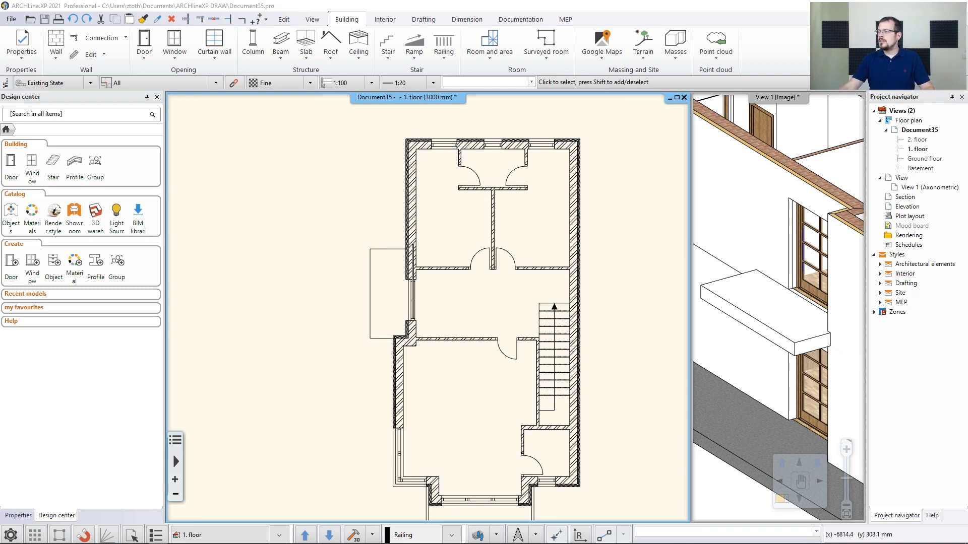
{"action": "left_click", "coordinate": [444, 56]}
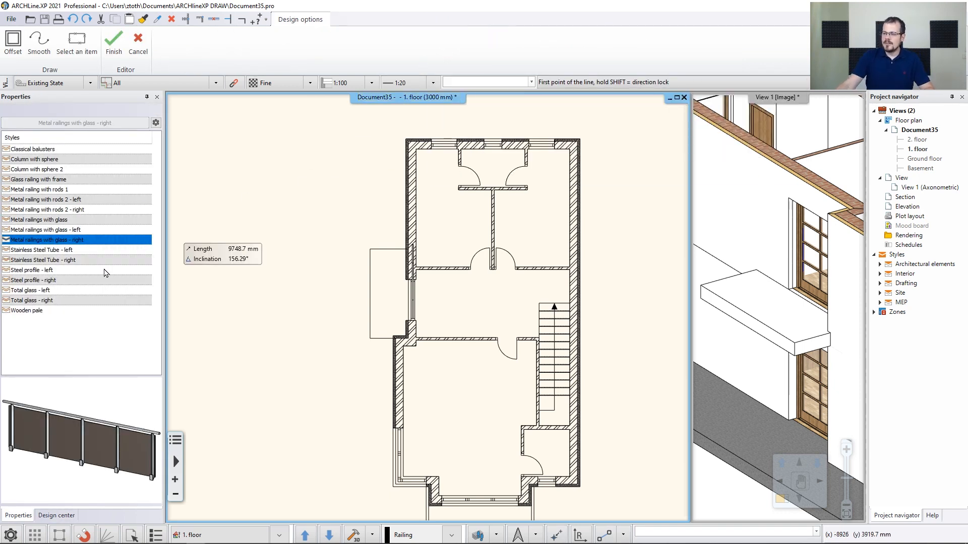
{"action": "left_click", "coordinate": [83, 259]}
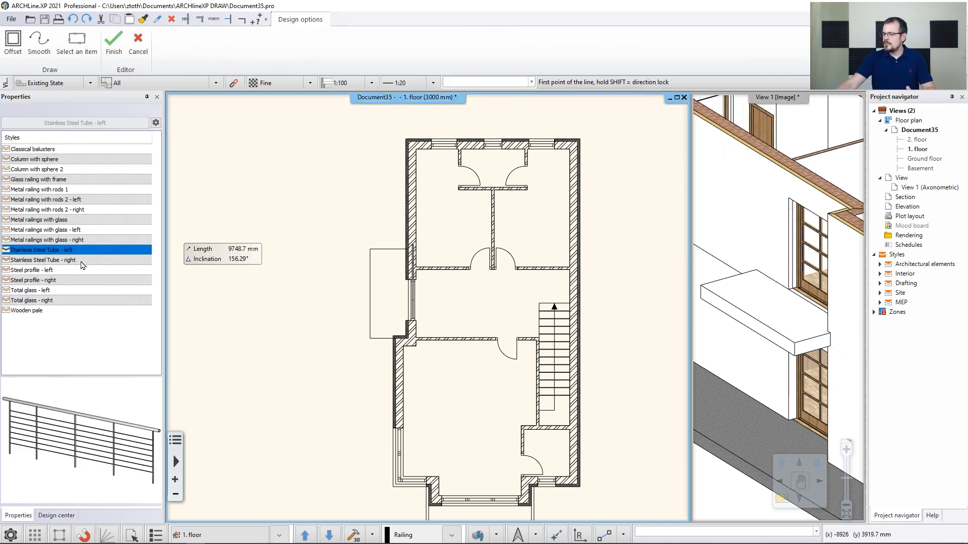
{"action": "left_click", "coordinate": [65, 280]}
{"action": "left_click", "coordinate": [56, 258]}
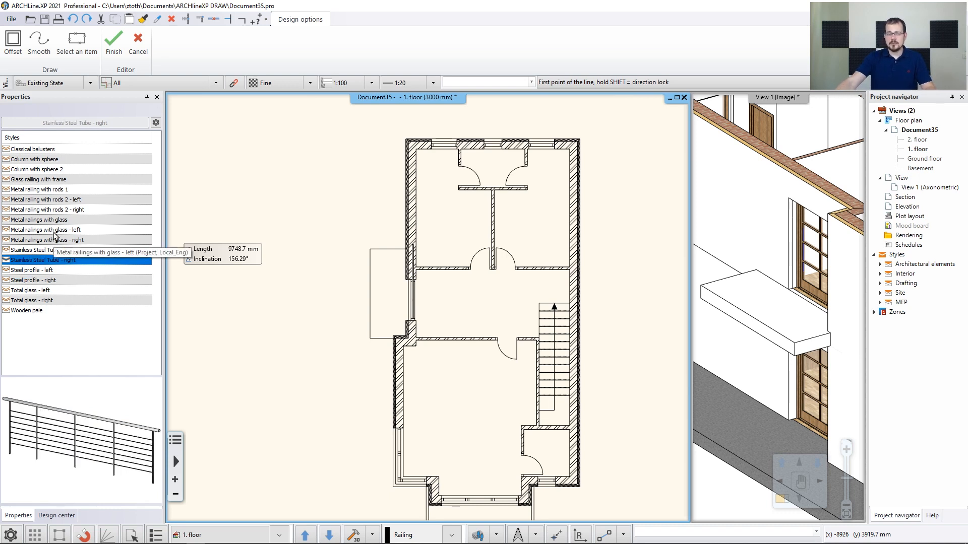
{"action": "left_click", "coordinate": [55, 231]}
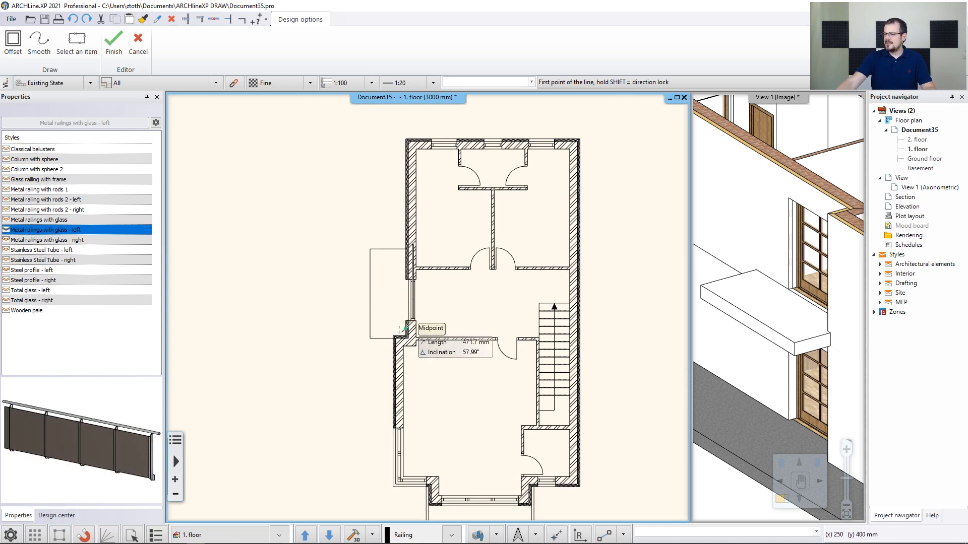
{"action": "scroll", "coordinate": [390, 323], "scroll_direction": "up", "scroll_amount": 4}
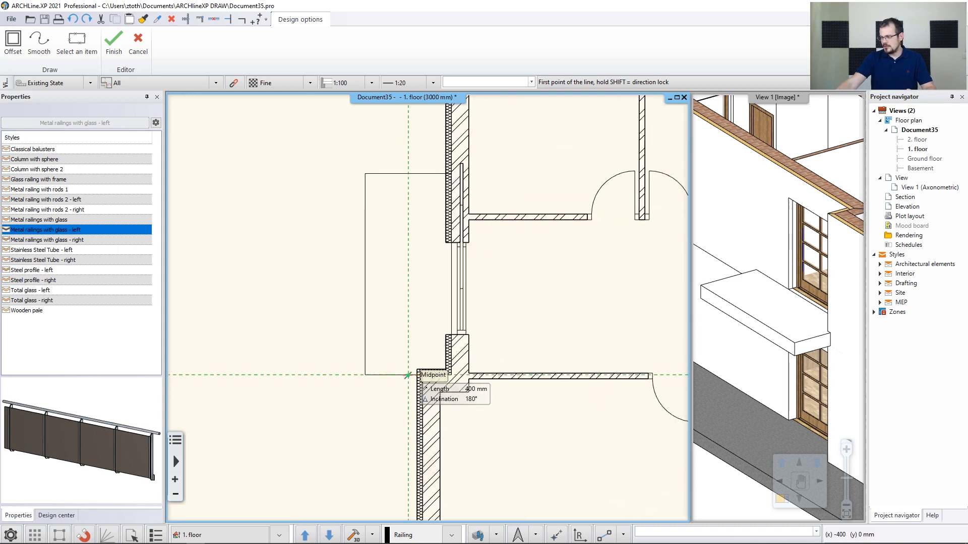
{"action": "scroll", "coordinate": [429, 352], "scroll_direction": "up", "scroll_amount": 3}
{"action": "left_click", "coordinate": [445, 333]}
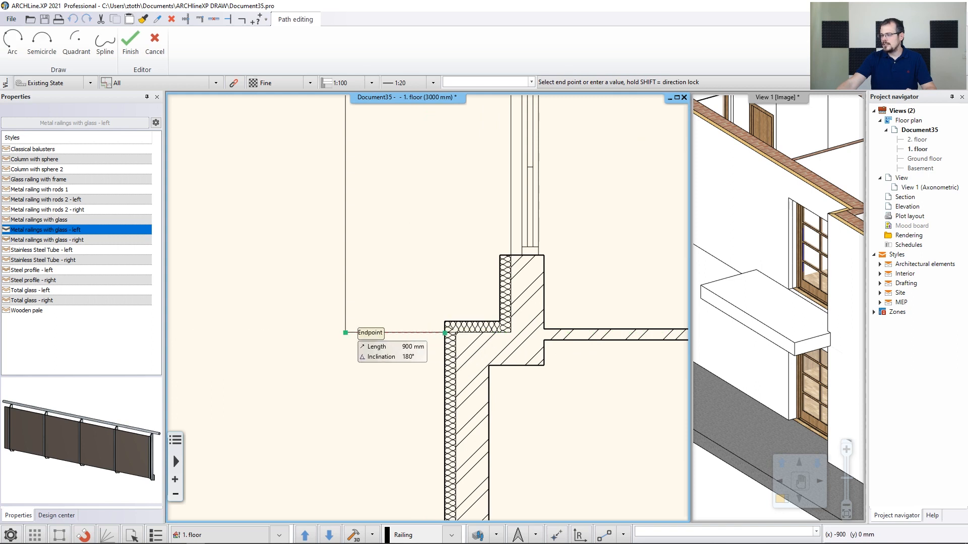
{"action": "left_click", "coordinate": [345, 333]}
{"action": "middle_click_drag", "start_coordinate": [356, 250], "coordinate": [344, 385]}
{"action": "middle_click_drag", "start_coordinate": [336, 223], "coordinate": [326, 382]}
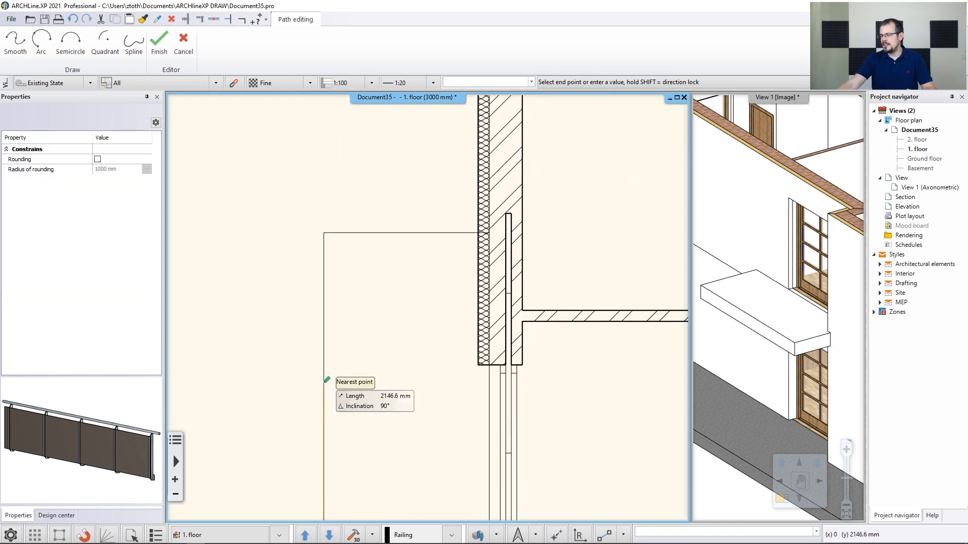
{"action": "left_click", "coordinate": [324, 233]}
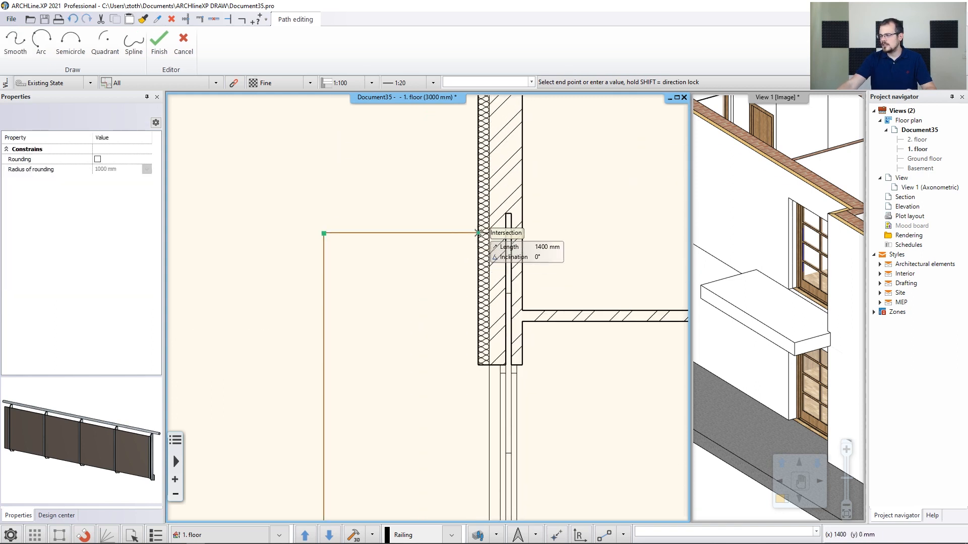
{"action": "left_click", "coordinate": [477, 234]}
{"action": "key", "text": "Return"}
{"action": "key", "text": "Return"}
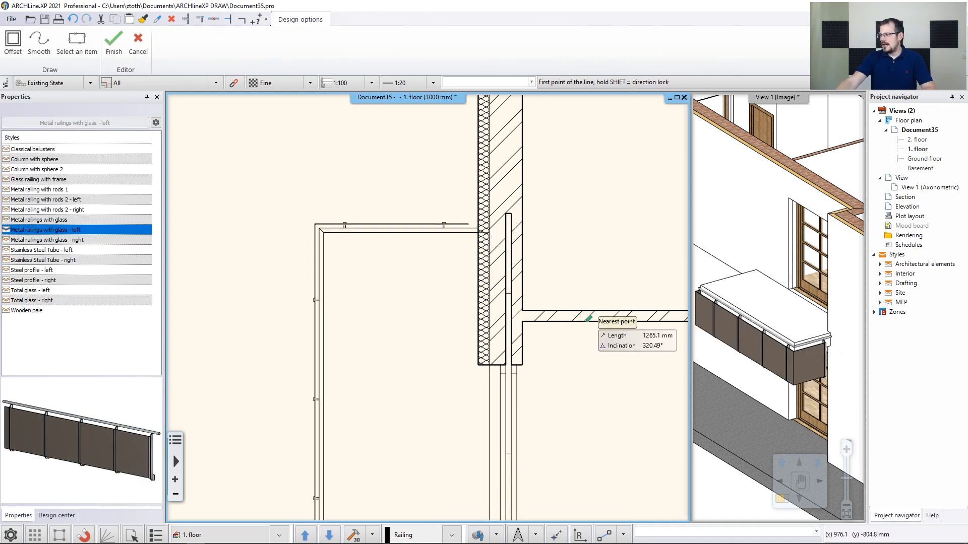
{"action": "key", "text": "Escape"}
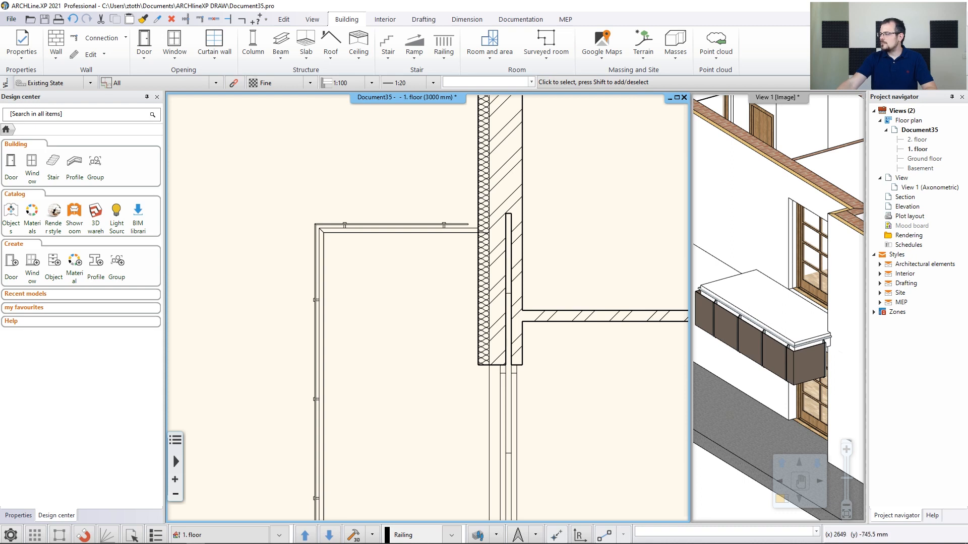
Select the balcony railing and raise it 800 mm vertically in the 3D view
{"action": "left_click", "coordinate": [762, 323]}
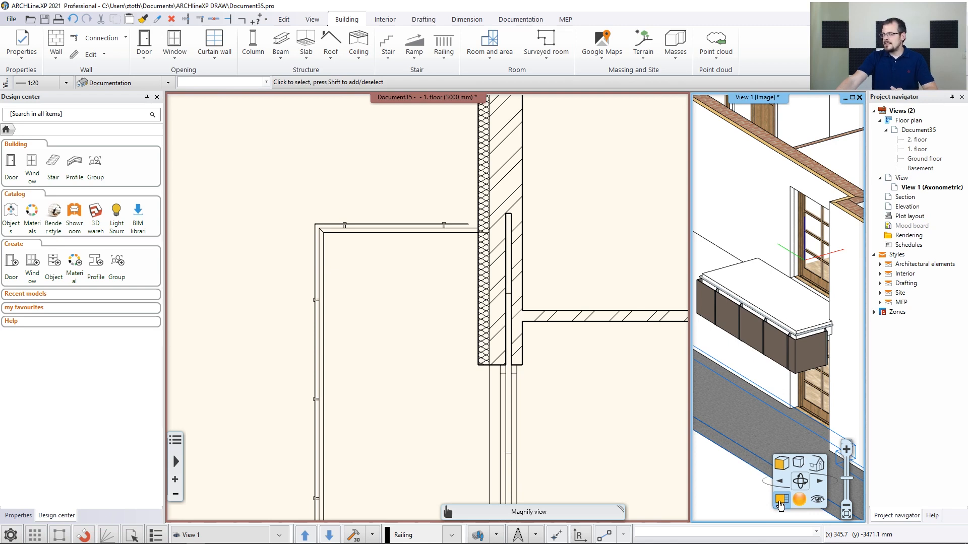
{"action": "left_click", "coordinate": [316, 270]}
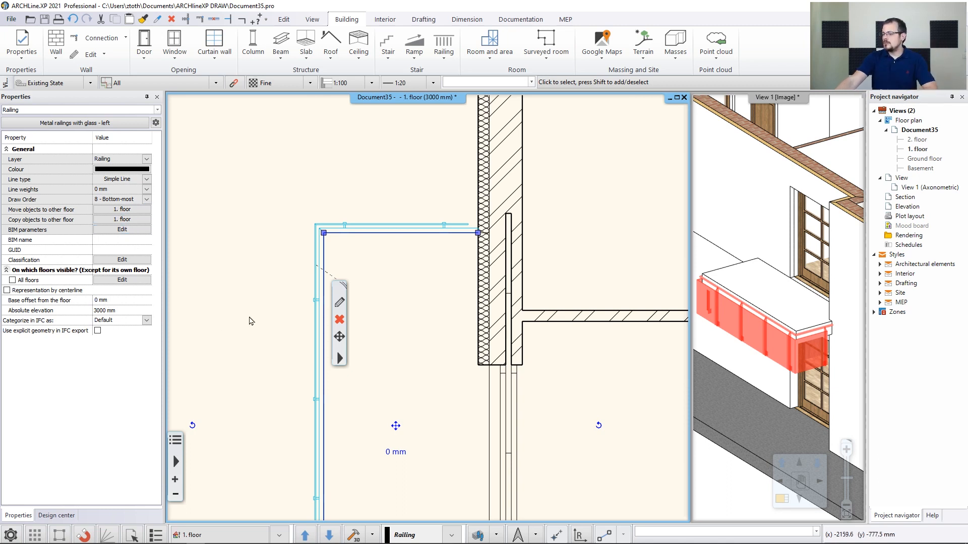
{"action": "left_click", "coordinate": [740, 241]}
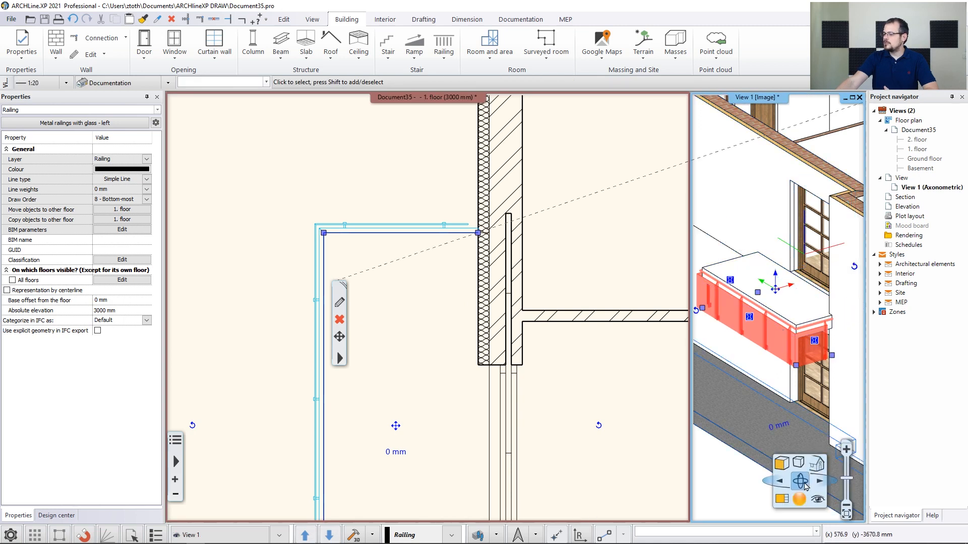
{"action": "left_click", "coordinate": [783, 498]}
{"action": "scroll", "coordinate": [237, 288], "scroll_direction": "up", "scroll_amount": 5}
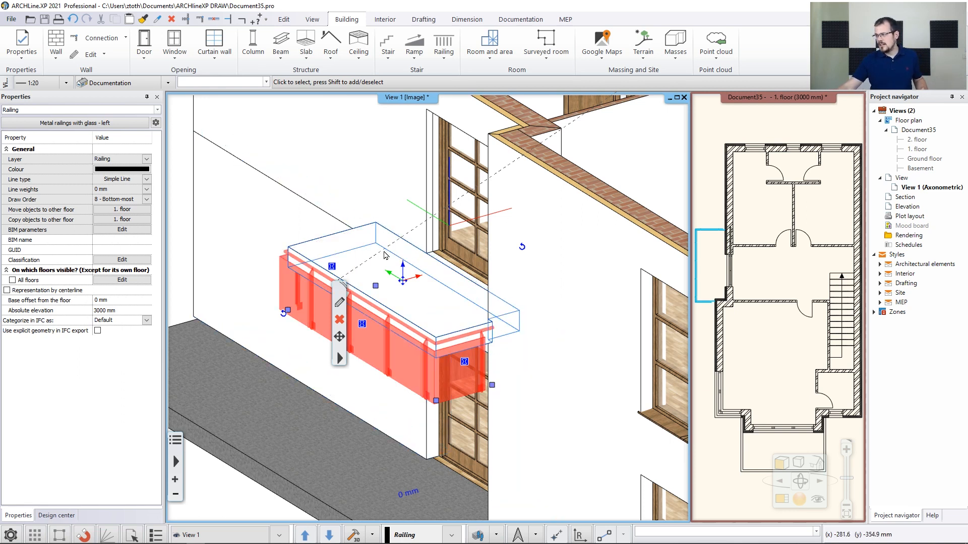
{"action": "left_click", "coordinate": [406, 269]}
{"action": "left_click", "coordinate": [416, 275]}
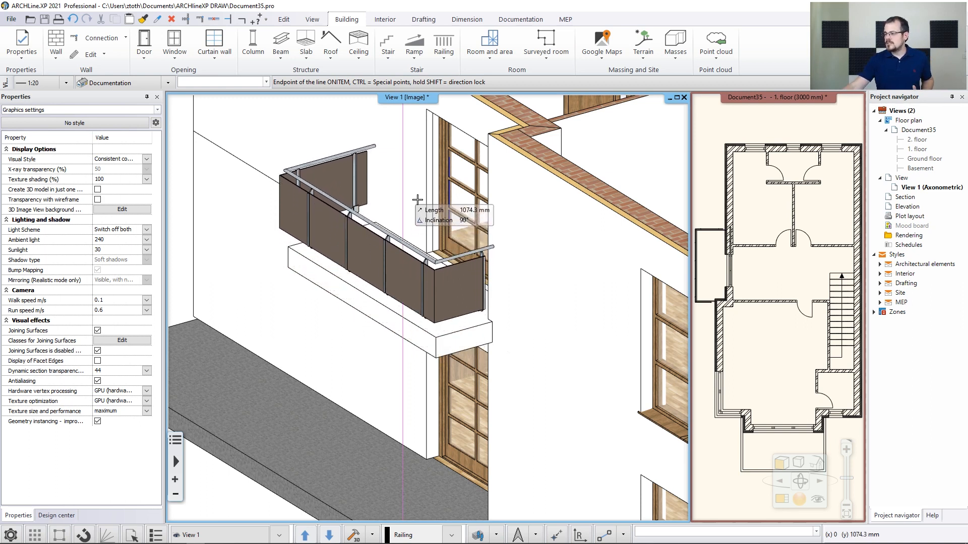
{"action": "type", "text": "800"}
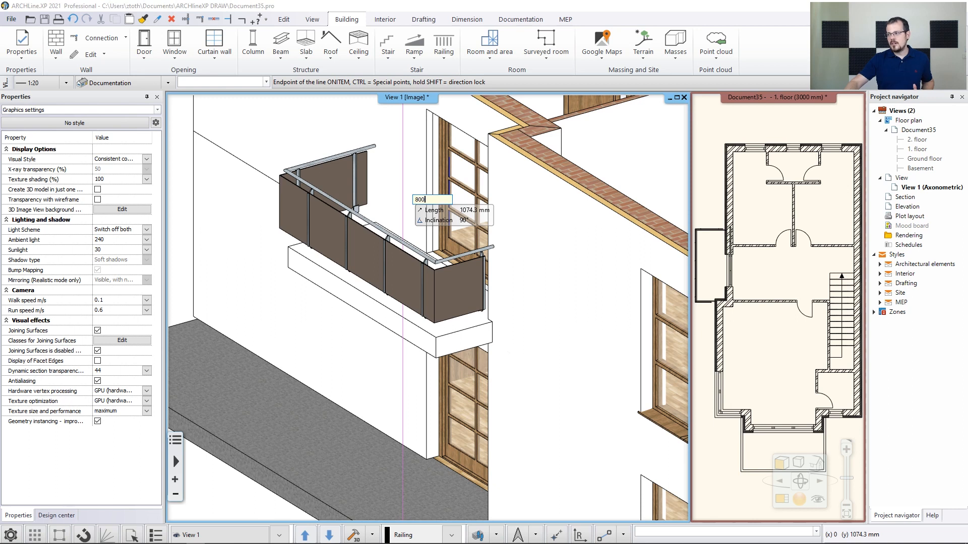
{"action": "key", "text": "Return"}
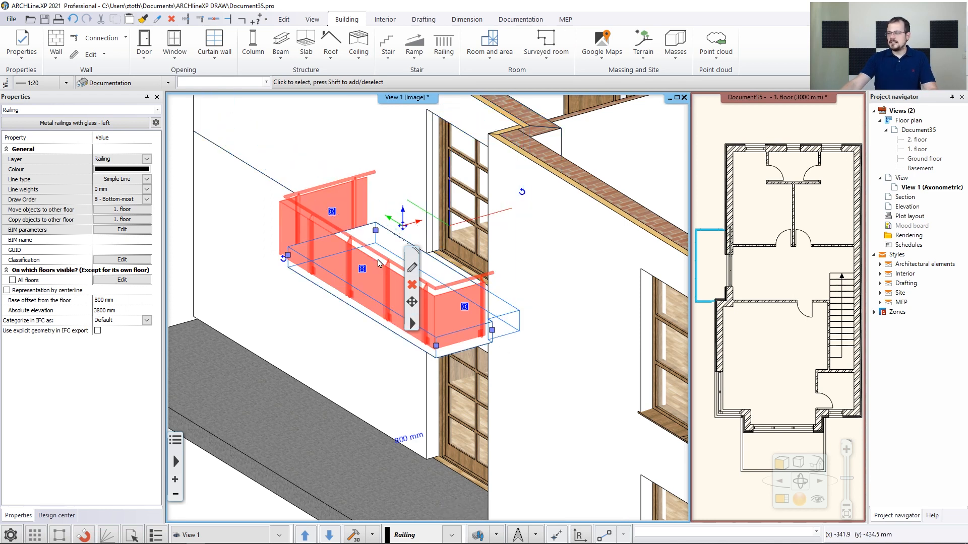
{"action": "key", "text": "Escape"}
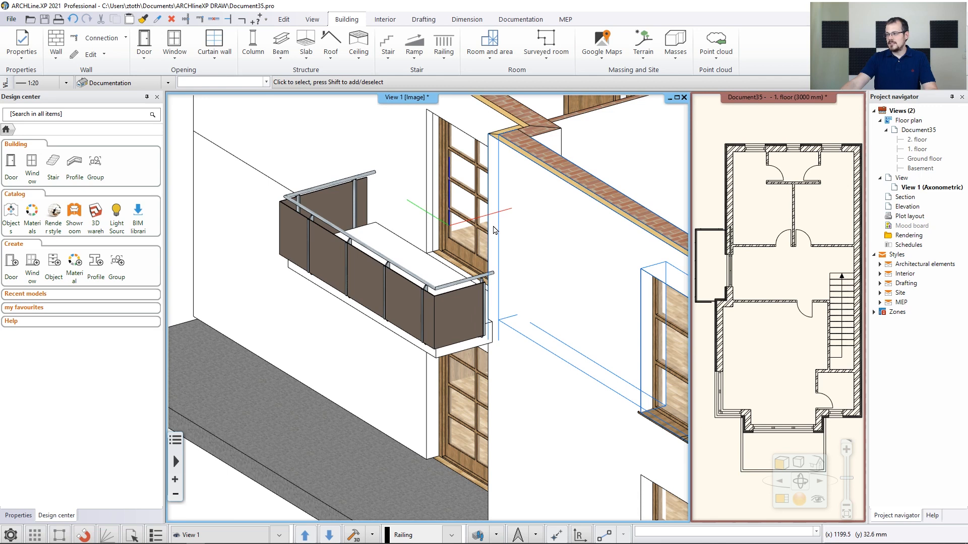
Search the materials for blue glass and apply Blue glass 02 to the railing panels, replacing the material on this object only
{"action": "middle_click_drag", "start_coordinate": [493, 237], "coordinate": [382, 286]}
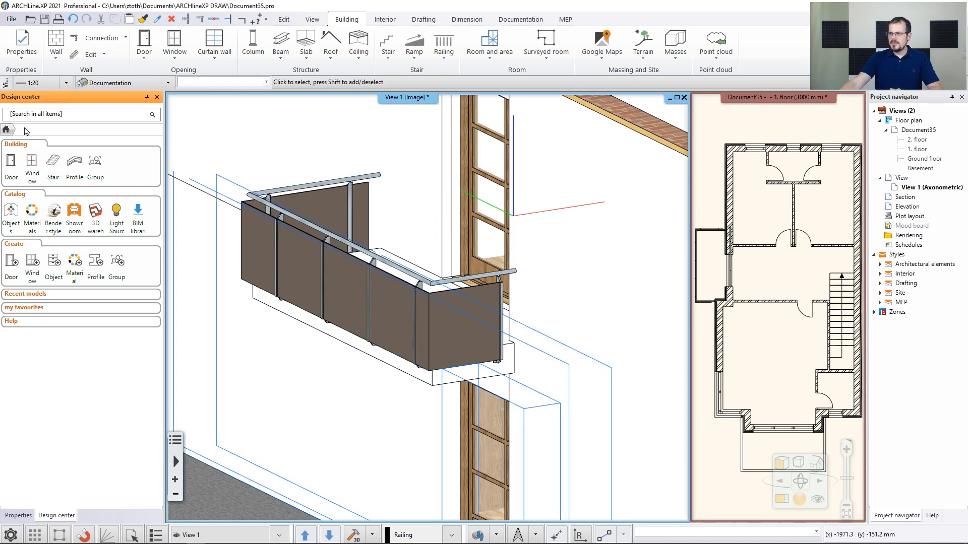
{"action": "left_click", "coordinate": [51, 116]}
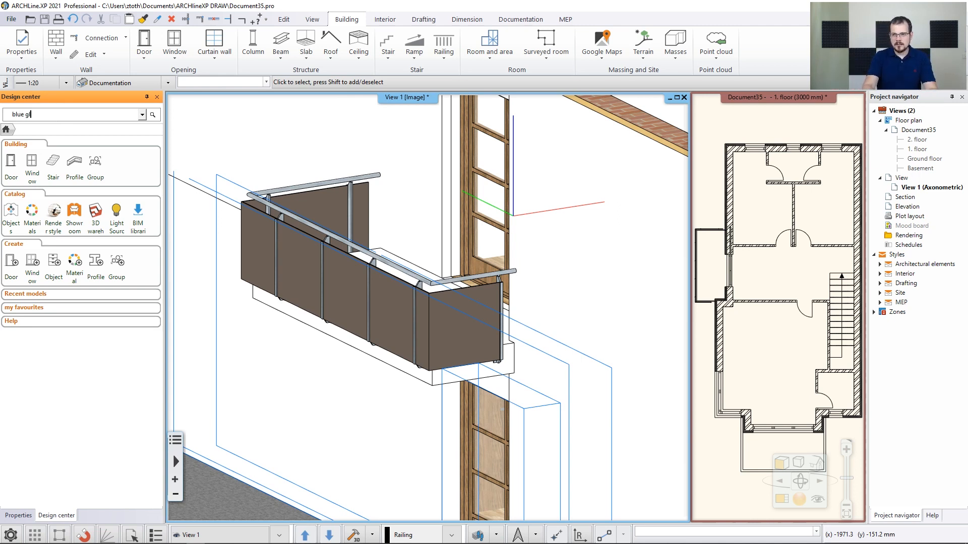
{"action": "type", "text": "blue glass"}
{"action": "key", "text": "Return"}
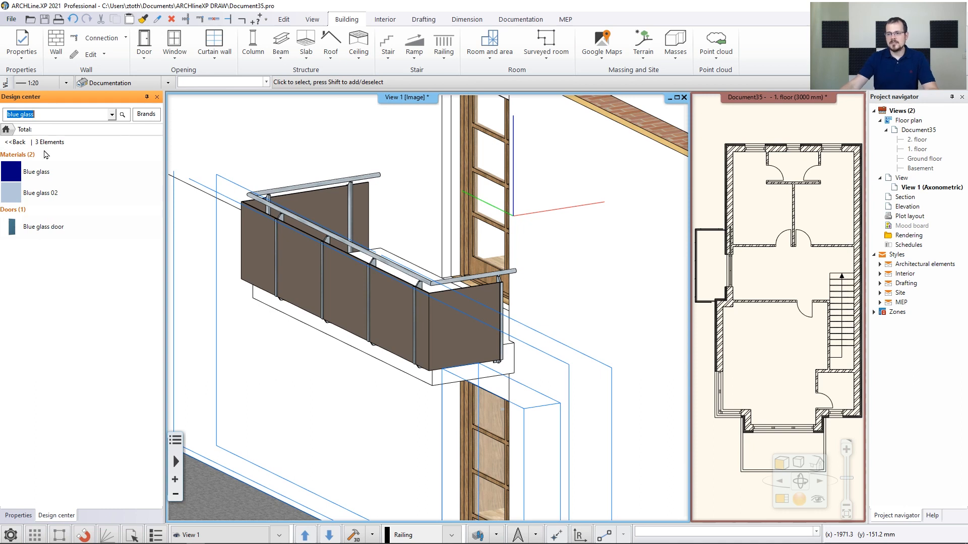
{"action": "left_click", "coordinate": [16, 196]}
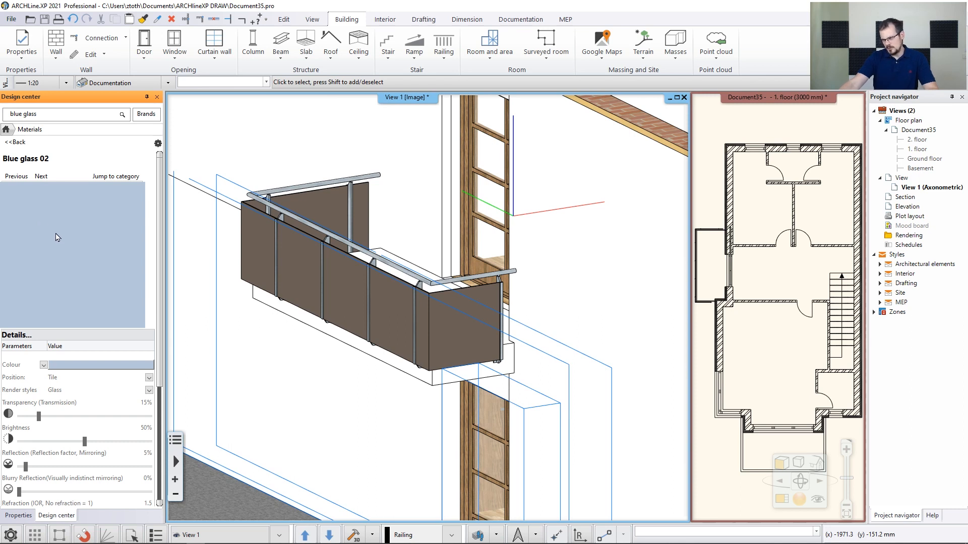
{"action": "left_click_drag", "start_coordinate": [52, 244], "coordinate": [304, 274]}
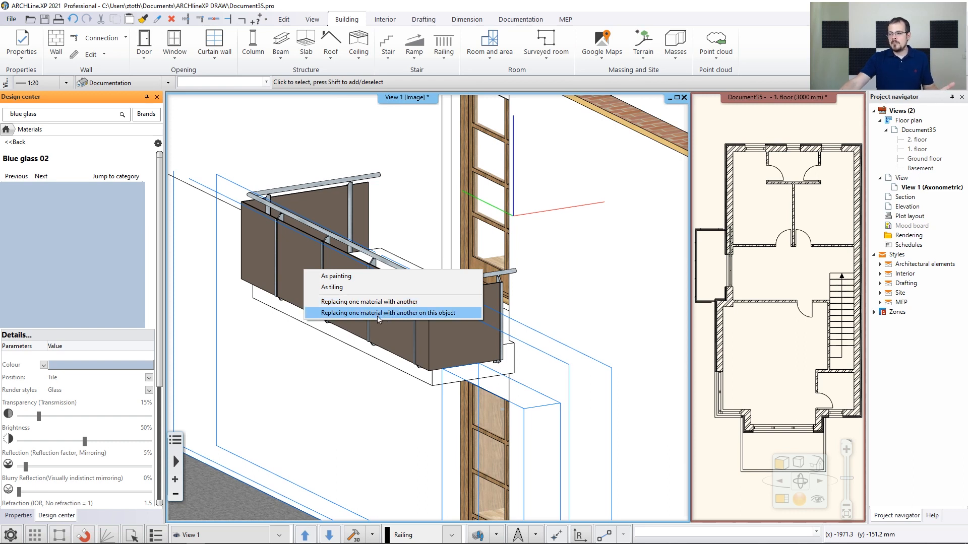
{"action": "left_click", "coordinate": [431, 313]}
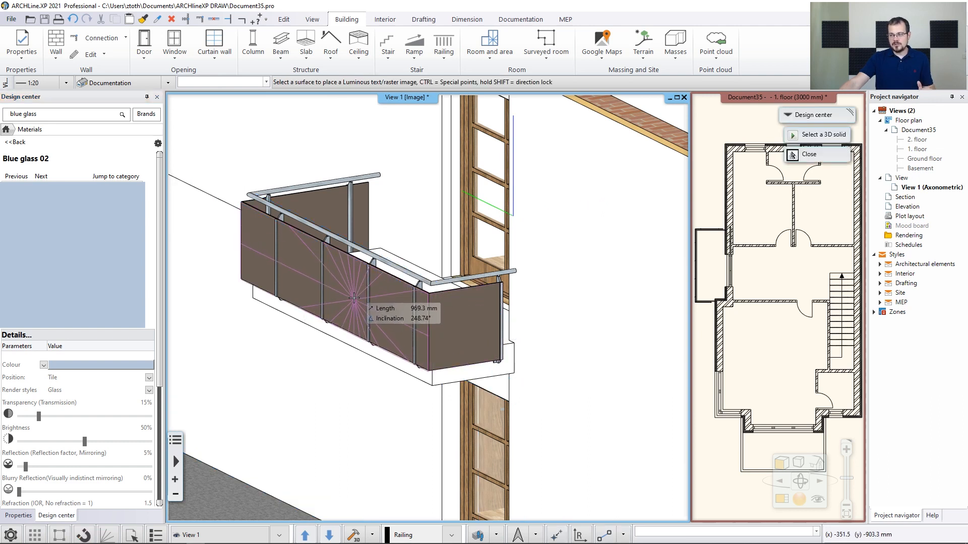
{"action": "left_click", "coordinate": [351, 292]}
{"action": "key", "text": "Escape"}
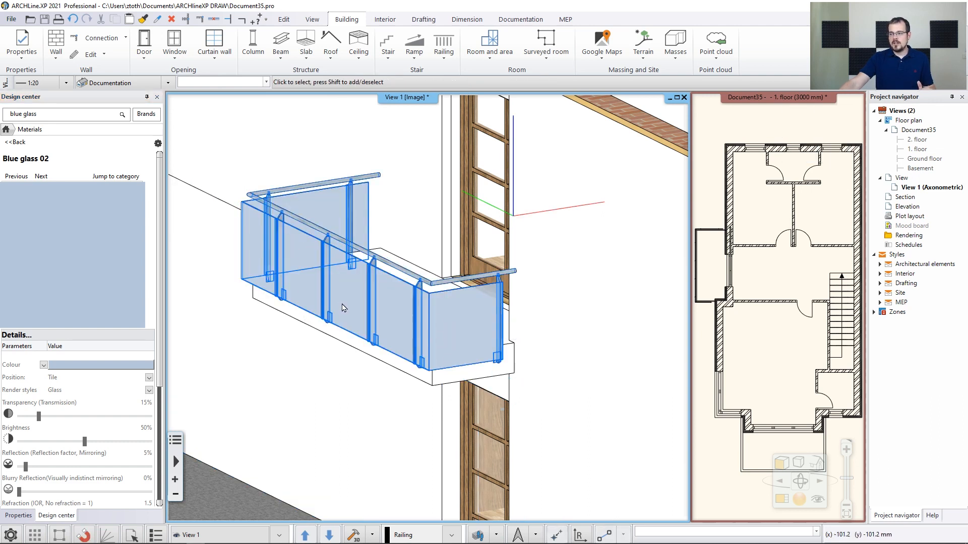
Examine the building with the glass balcony railing from several angles in the 3D view
{"action": "scroll", "coordinate": [364, 302], "scroll_direction": "down", "scroll_amount": 2}
{"action": "scroll", "coordinate": [364, 302], "scroll_direction": "down", "scroll_amount": 4}
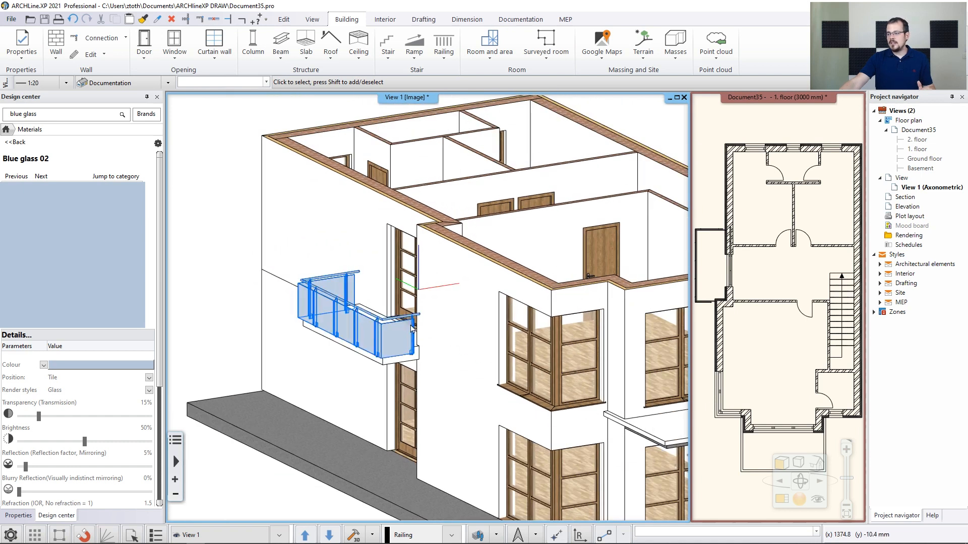
{"action": "scroll", "coordinate": [464, 304], "scroll_direction": "down", "scroll_amount": 5}
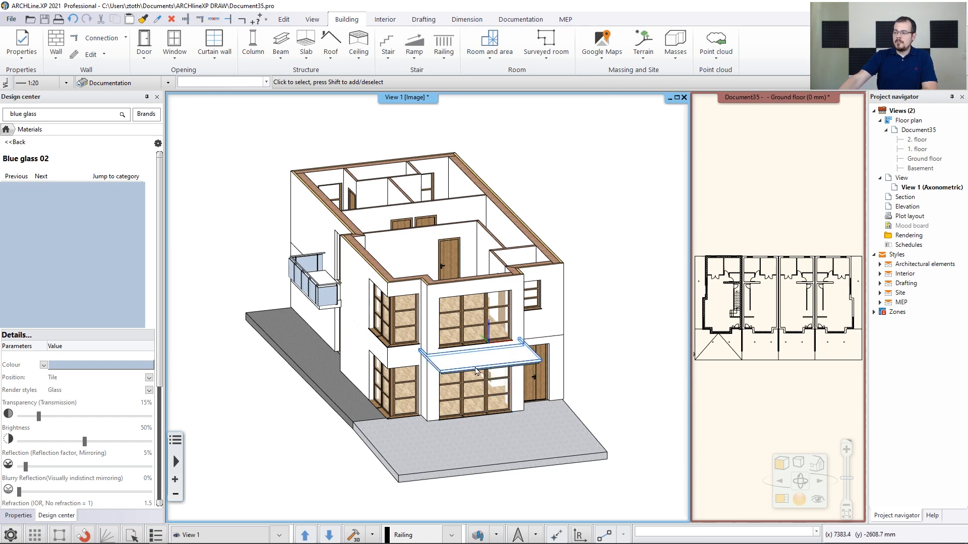
{"action": "scroll", "coordinate": [472, 378], "scroll_direction": "up", "scroll_amount": 6}
{"action": "scroll", "coordinate": [437, 323], "scroll_direction": "down", "scroll_amount": 5}
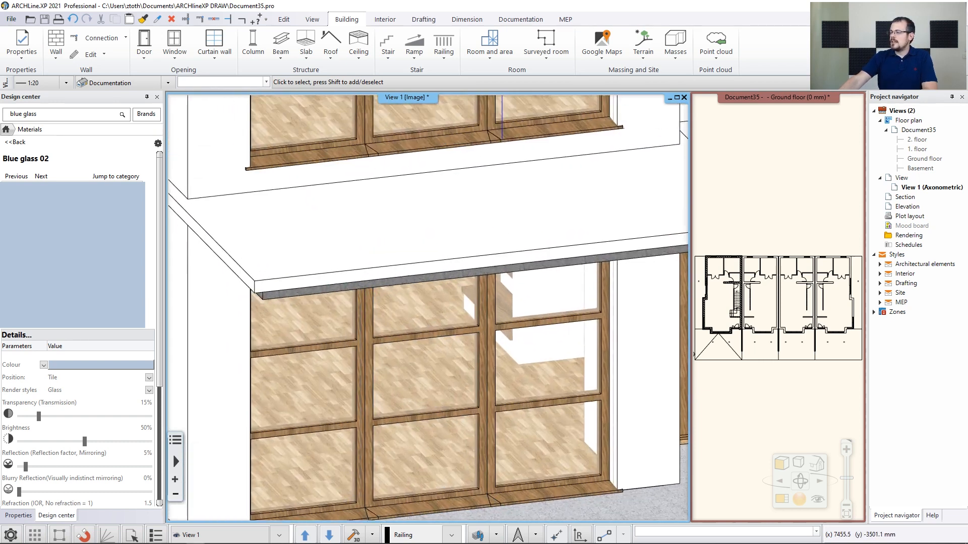
{"action": "scroll", "coordinate": [471, 361], "scroll_direction": "down", "scroll_amount": 2}
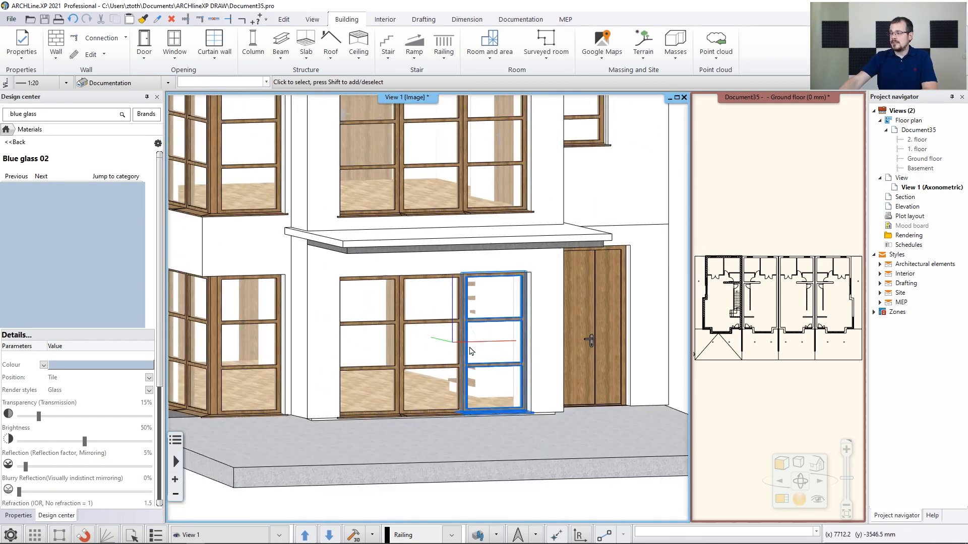
{"action": "scroll", "coordinate": [440, 327], "scroll_direction": "down", "scroll_amount": 3}
{"action": "middle_click_drag", "start_coordinate": [438, 292], "coordinate": [445, 334]}
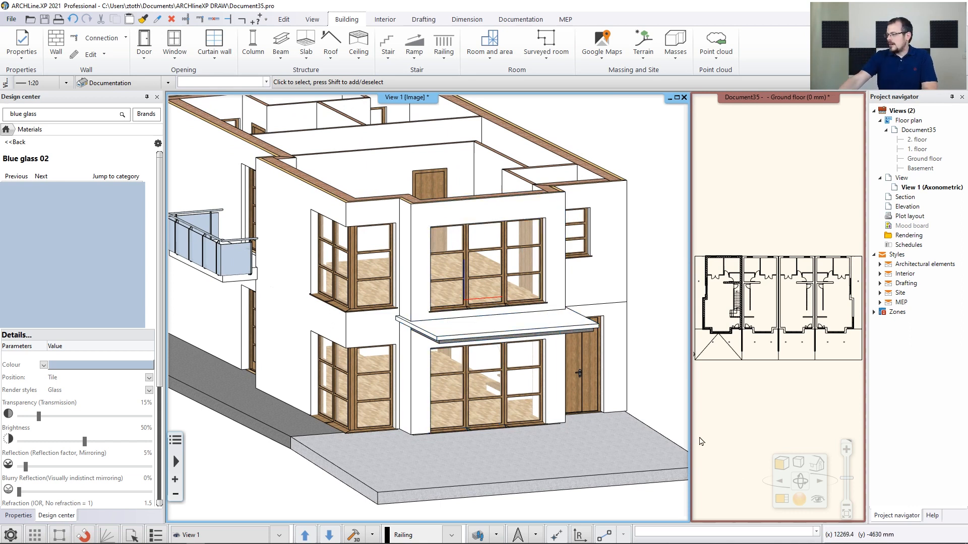
Place a perspective camera in the living room facing the stair and save the view as Livingroom_01
{"action": "left_click", "coordinate": [812, 503]}
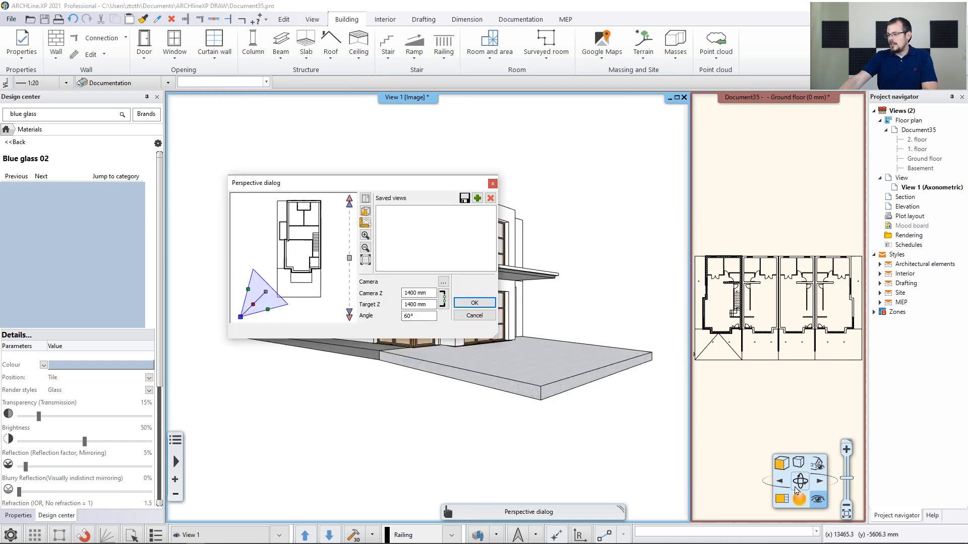
{"action": "left_click_drag", "start_coordinate": [404, 184], "coordinate": [720, 89]}
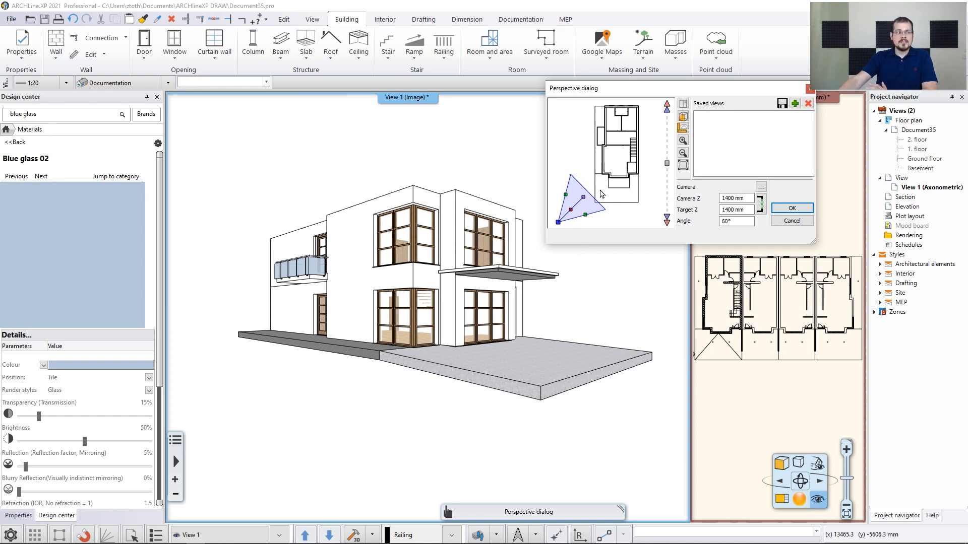
{"action": "middle_click_drag", "start_coordinate": [612, 178], "coordinate": [616, 170]}
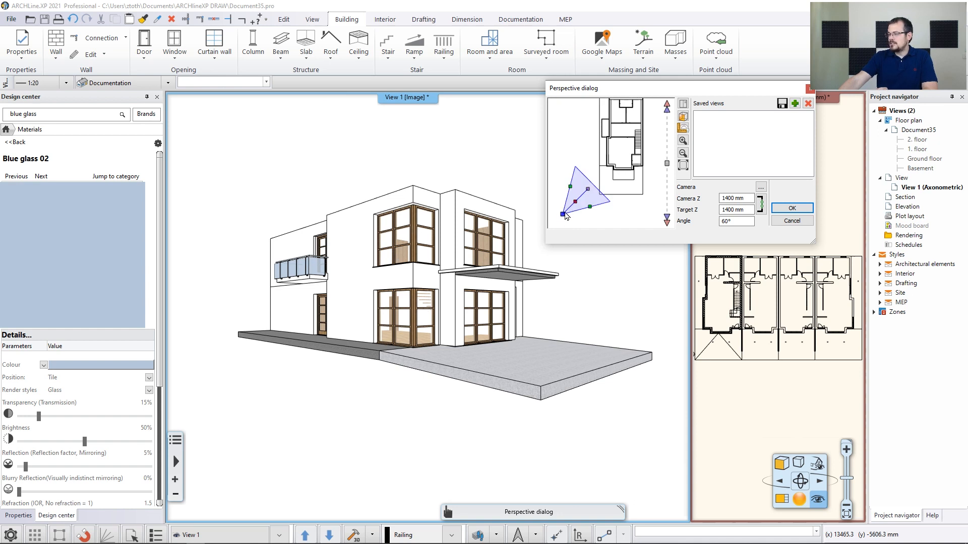
{"action": "mouse_move", "coordinate": [564, 219]}
{"action": "left_mouse_down"}
{"action": "mouse_move", "coordinate": [572, 233]}
{"action": "mouse_move", "coordinate": [563, 216]}
{"action": "left_mouse_up"}
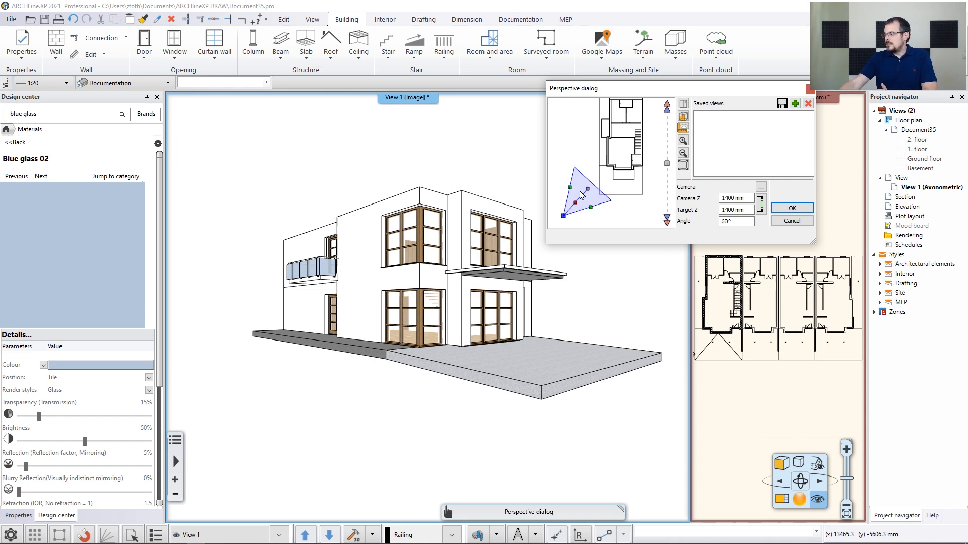
{"action": "left_click_drag", "start_coordinate": [589, 193], "coordinate": [612, 157]}
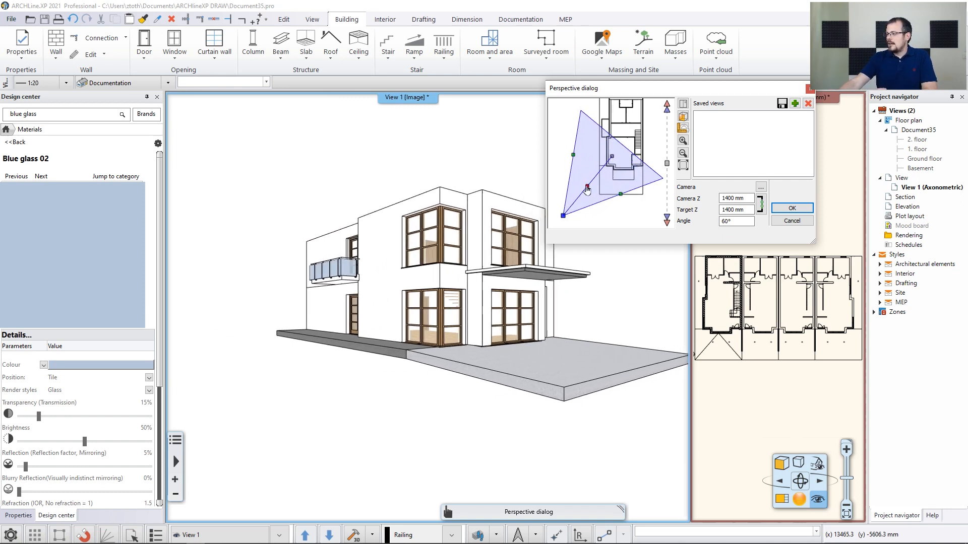
{"action": "left_click_drag", "start_coordinate": [588, 189], "coordinate": [643, 130]}
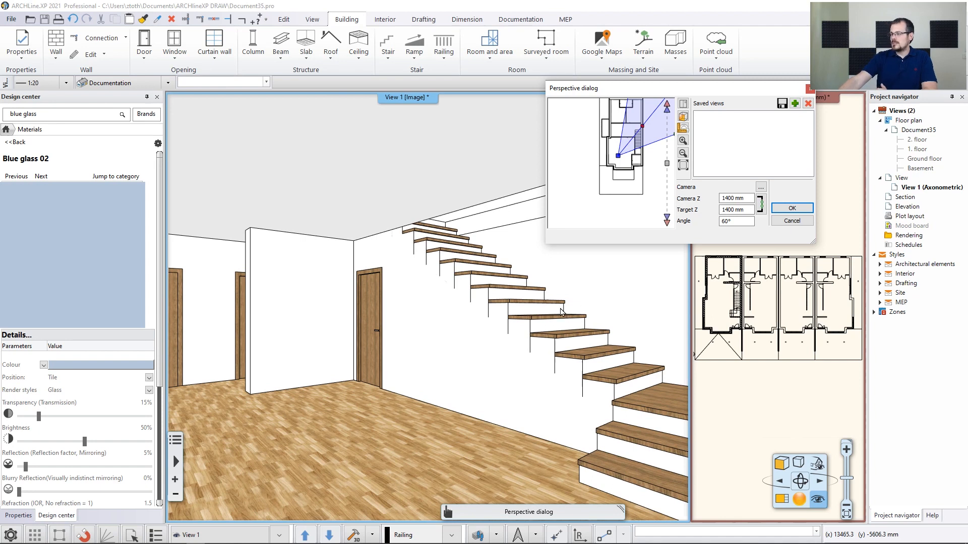
{"action": "left_click_drag", "start_coordinate": [676, 88], "coordinate": [664, 89]}
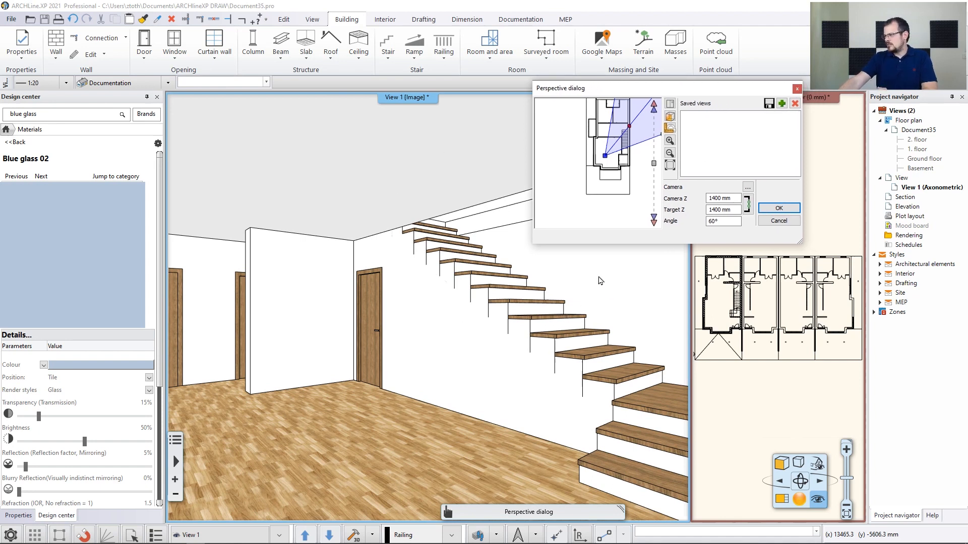
{"action": "left_click", "coordinate": [780, 104]}
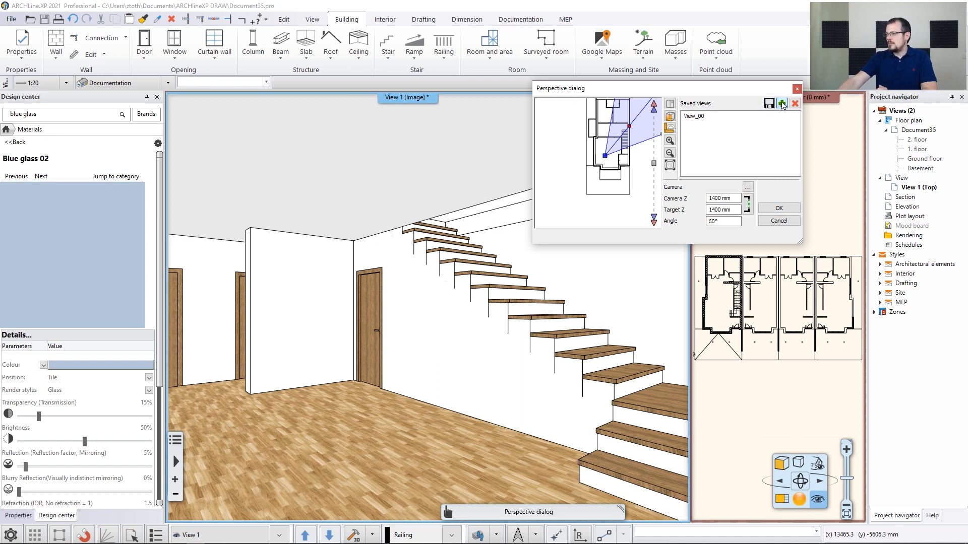
{"action": "double_click", "coordinate": [708, 117]}
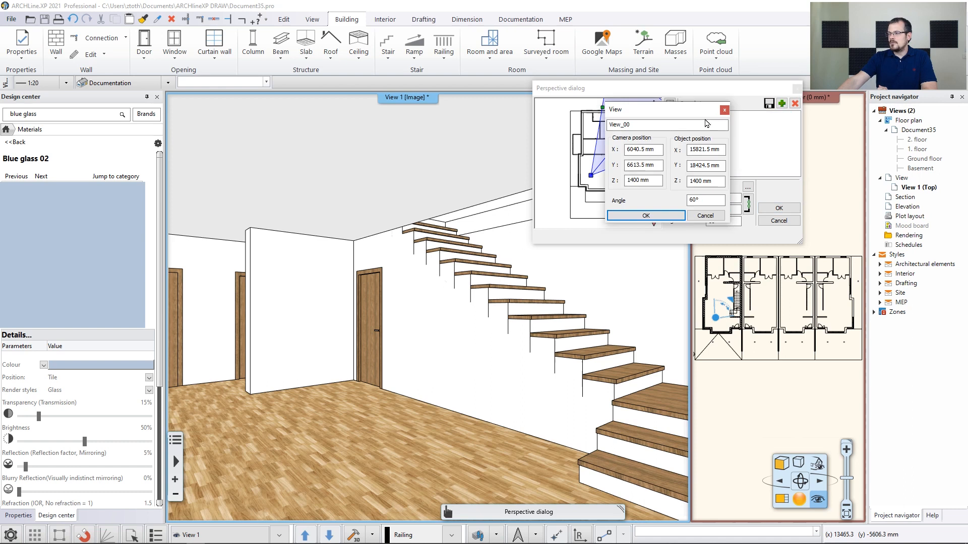
{"action": "type", "text": "Livingroom_01"}
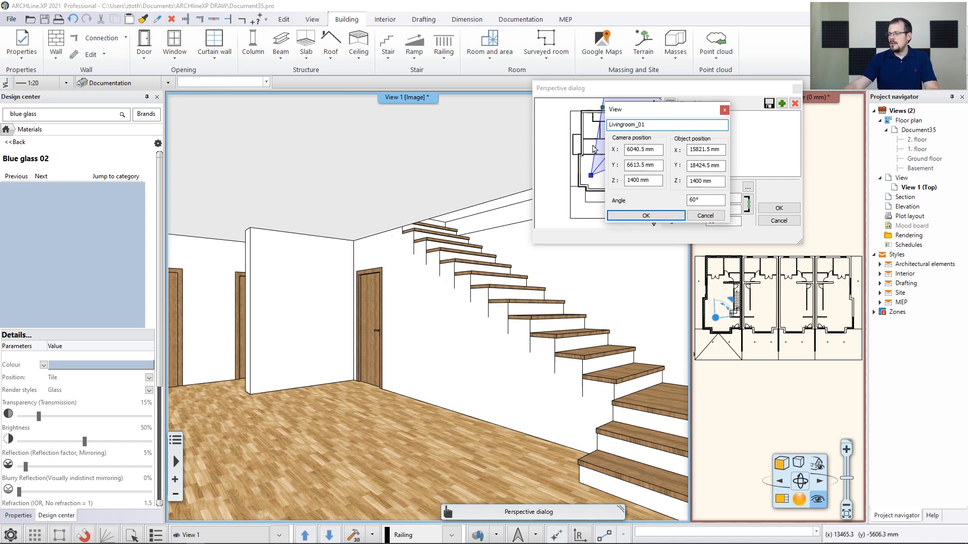
{"action": "left_click", "coordinate": [646, 215]}
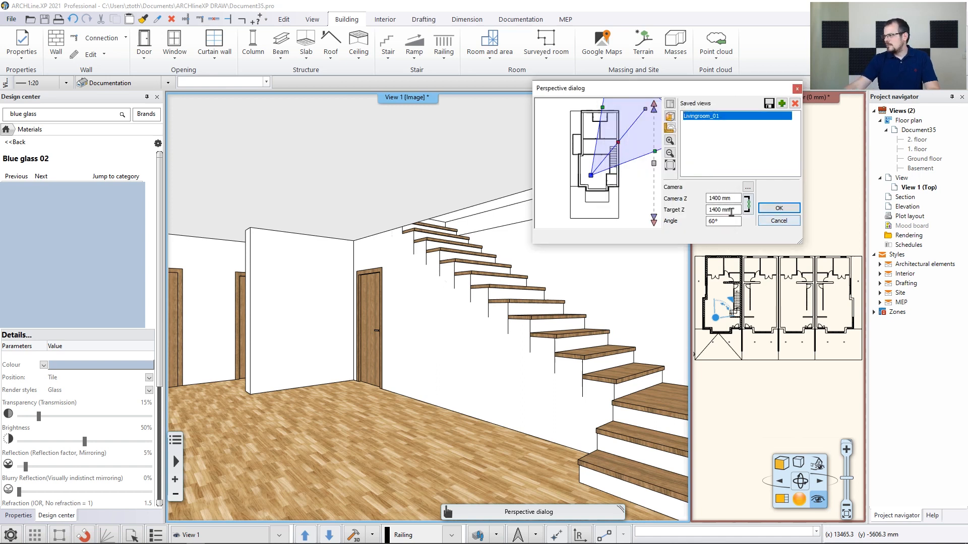
Move the camera to look along the stair wall and save a second view named Livingroom_02
{"action": "left_click", "coordinate": [590, 175]}
{"action": "left_click_drag", "start_coordinate": [590, 176], "coordinate": [588, 139]}
{"action": "mouse_move", "coordinate": [647, 114]}
{"action": "left_mouse_down"}
{"action": "mouse_move", "coordinate": [652, 136]}
{"action": "mouse_move", "coordinate": [632, 182]}
{"action": "left_mouse_up"}
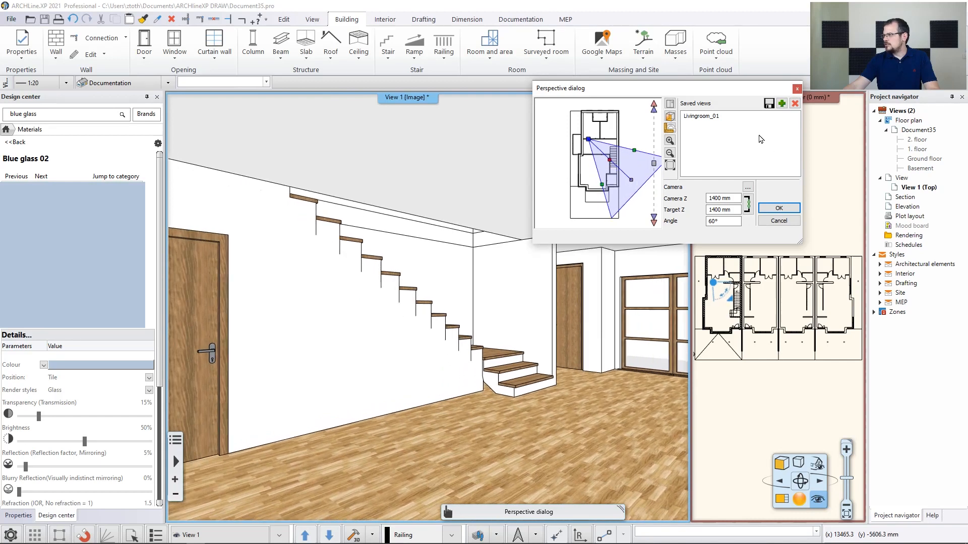
{"action": "left_click", "coordinate": [782, 103]}
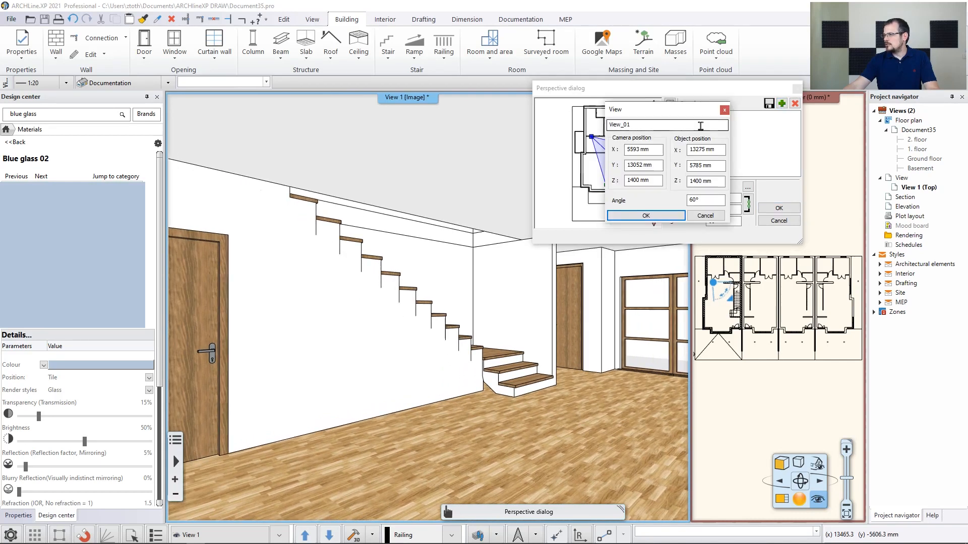
{"action": "type", "text": "Livingroom_0"}
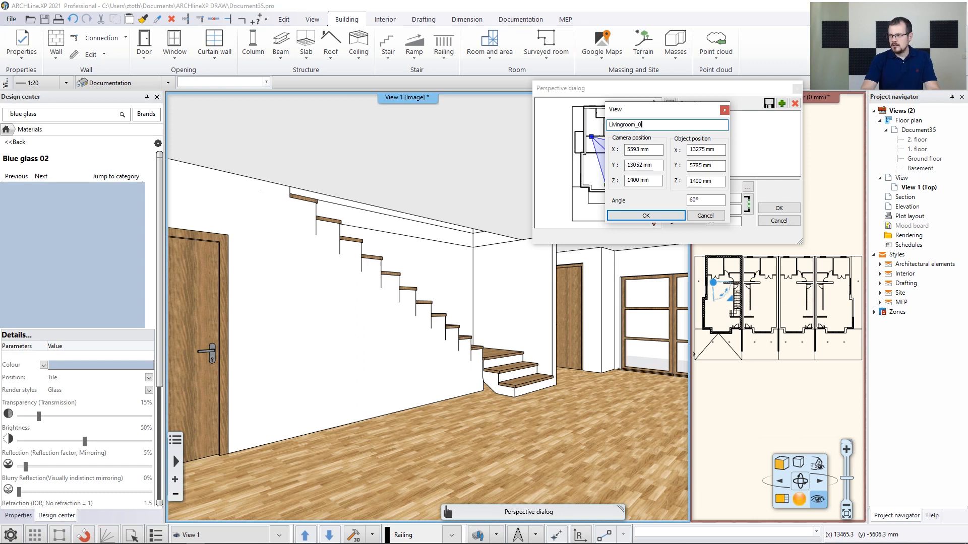
{"action": "type", "text": "2"}
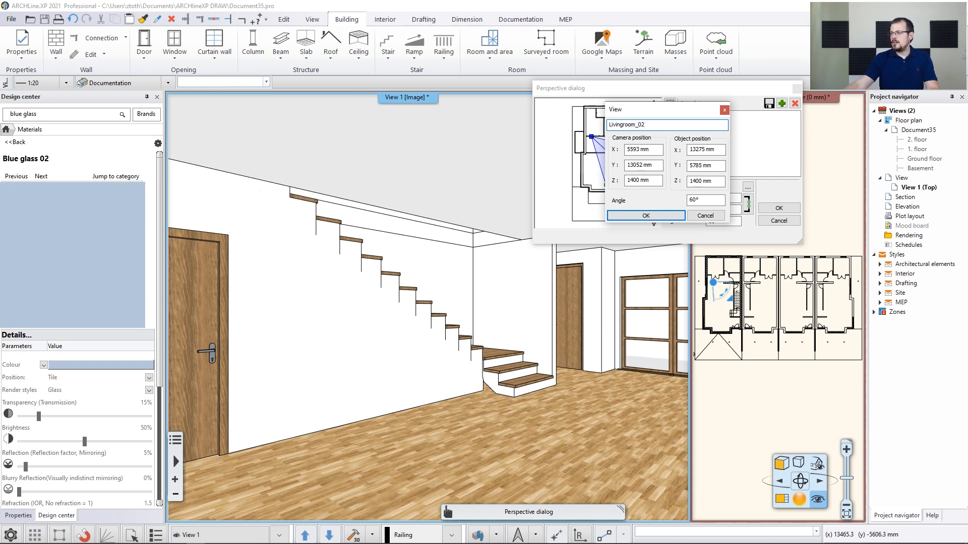
{"action": "left_click", "coordinate": [670, 218]}
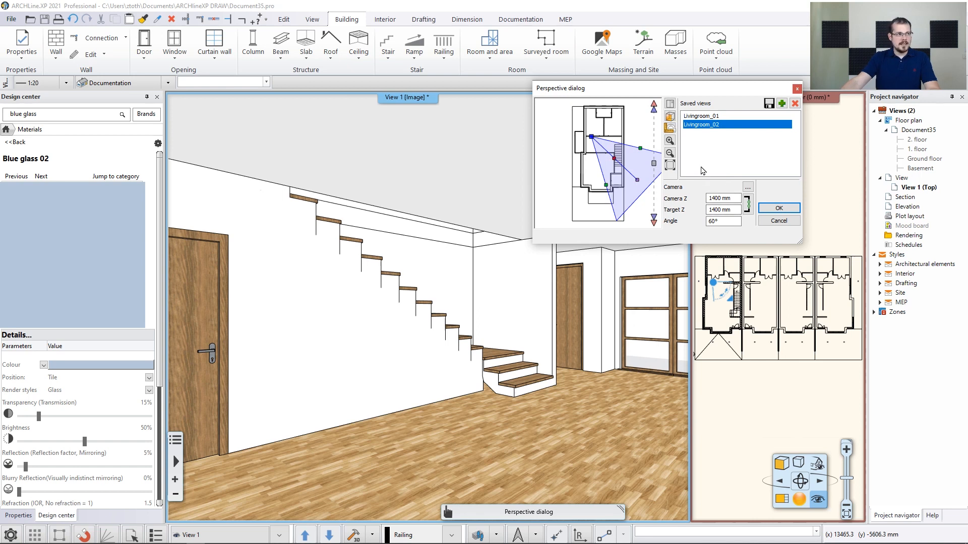
Switch between the two saved living room views to compare them
{"action": "left_click", "coordinate": [706, 116]}
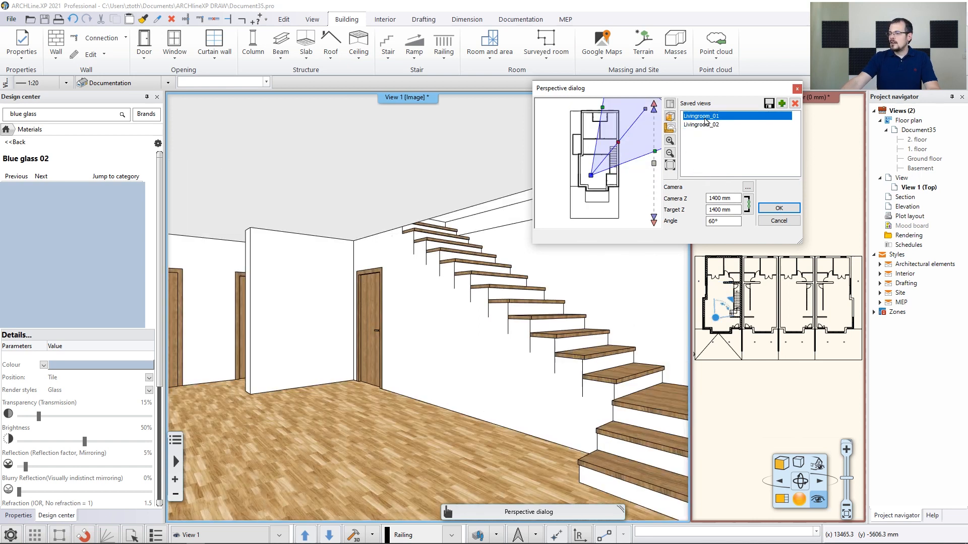
{"action": "left_click", "coordinate": [705, 125]}
{"action": "left_click", "coordinate": [706, 117]}
{"action": "left_click", "coordinate": [705, 126]}
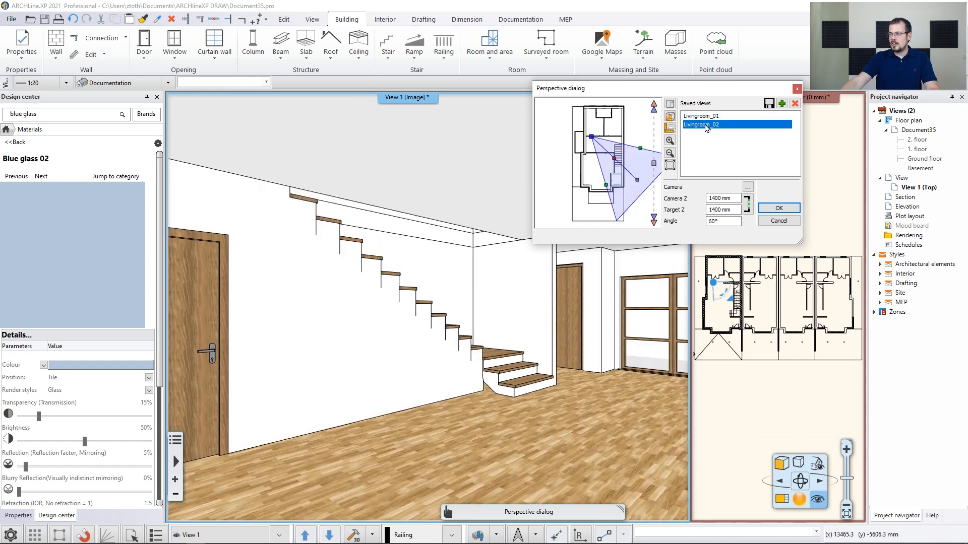
{"action": "left_click", "coordinate": [779, 209]}
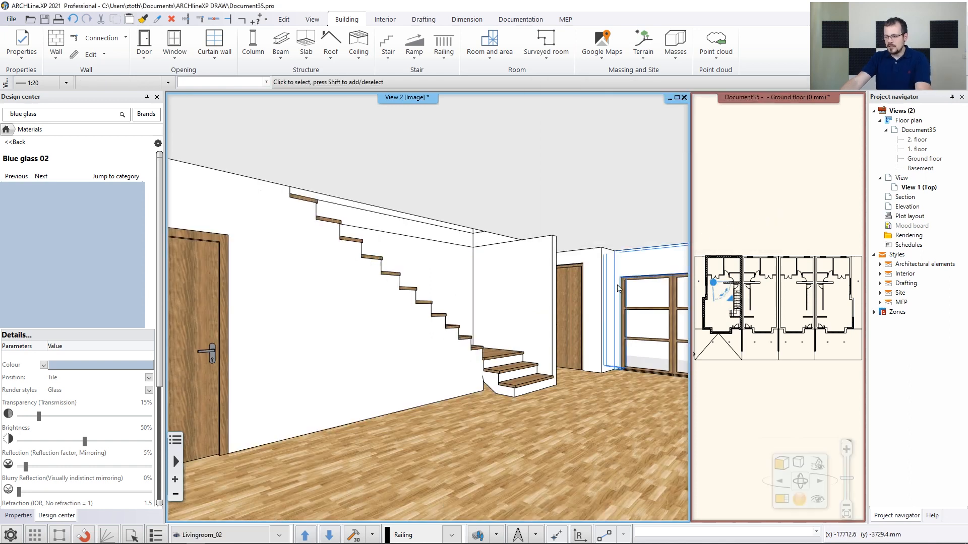
{"action": "key", "text": "Page_Up"}
{"action": "key", "text": "Page_Down"}
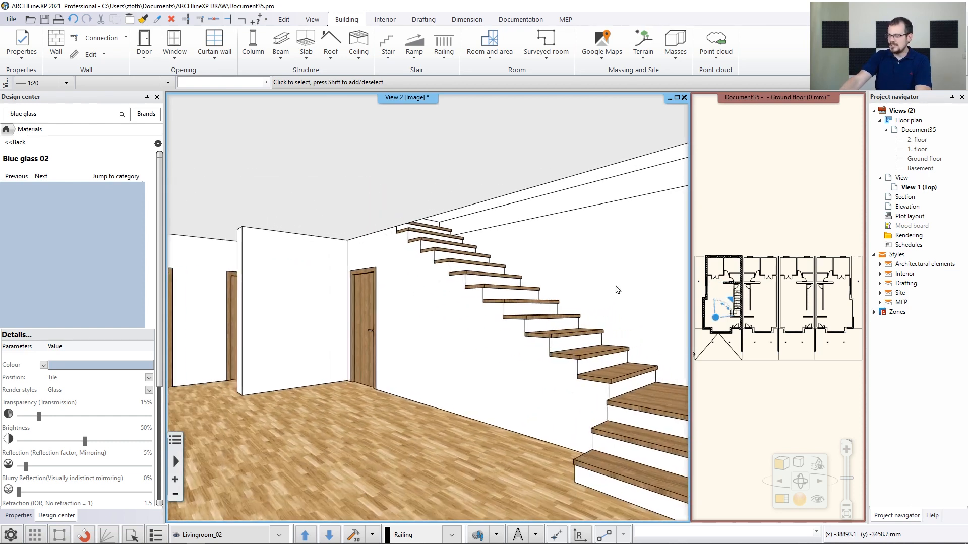
{"action": "key", "text": "Page_Up"}
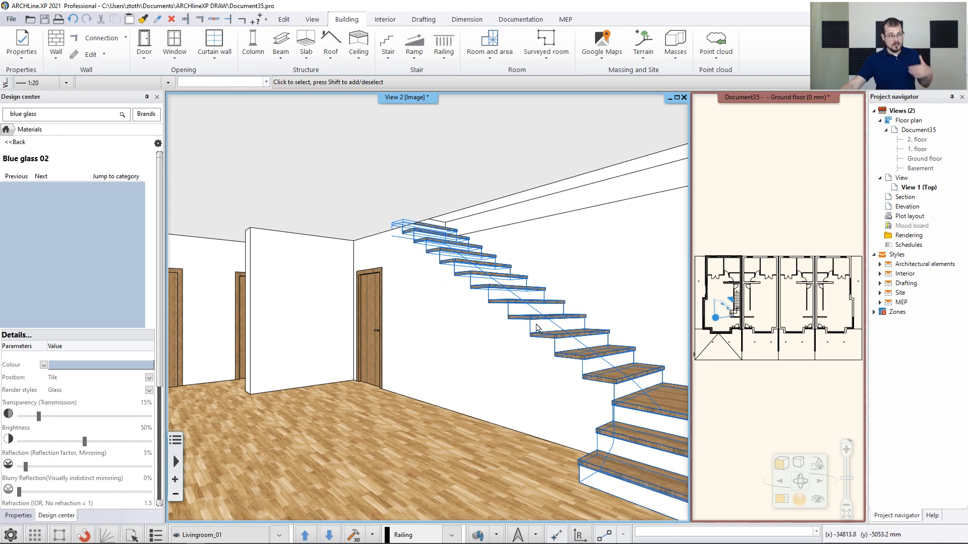
Open the ground floor plan at the stair and set the column profile to 50 mm wide and 100 mm high
{"action": "left_click", "coordinate": [792, 317]}
{"action": "left_click", "coordinate": [783, 499]}
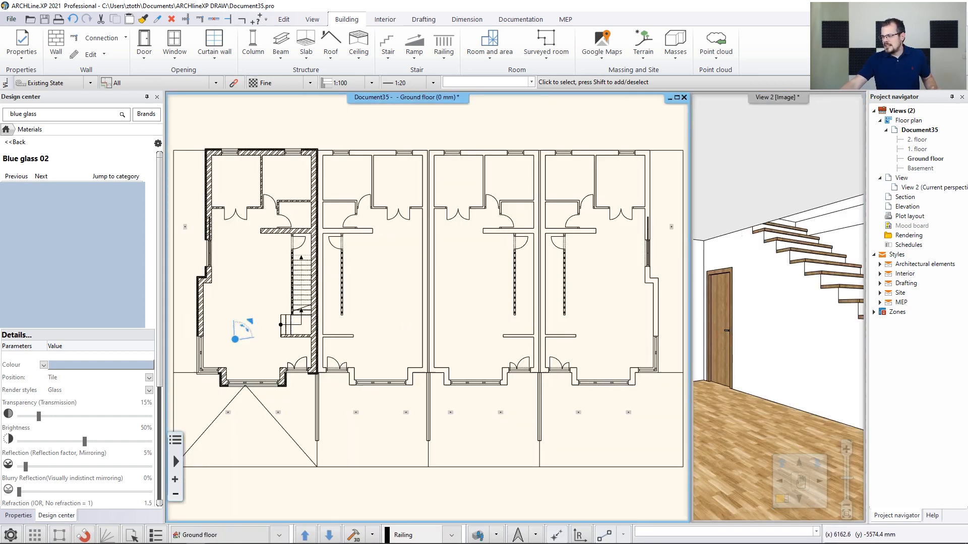
{"action": "scroll", "coordinate": [243, 308], "scroll_direction": "up", "scroll_amount": 6}
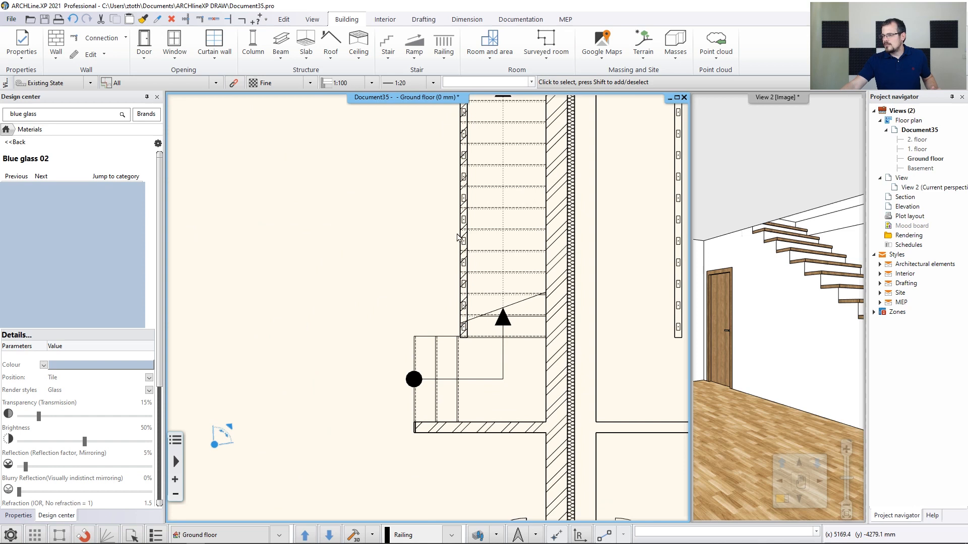
{"action": "middle_click_drag", "start_coordinate": [457, 237], "coordinate": [448, 296]}
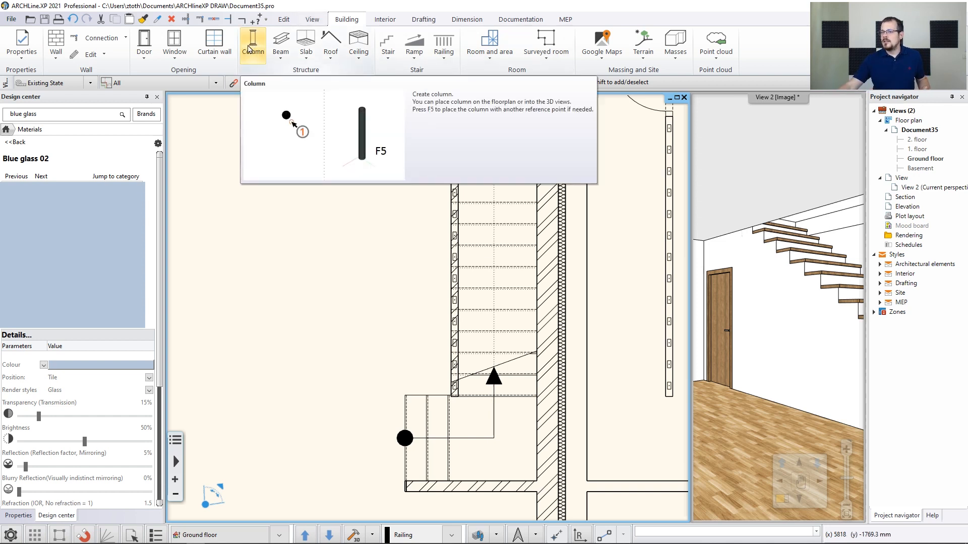
{"action": "left_click", "coordinate": [22, 48]}
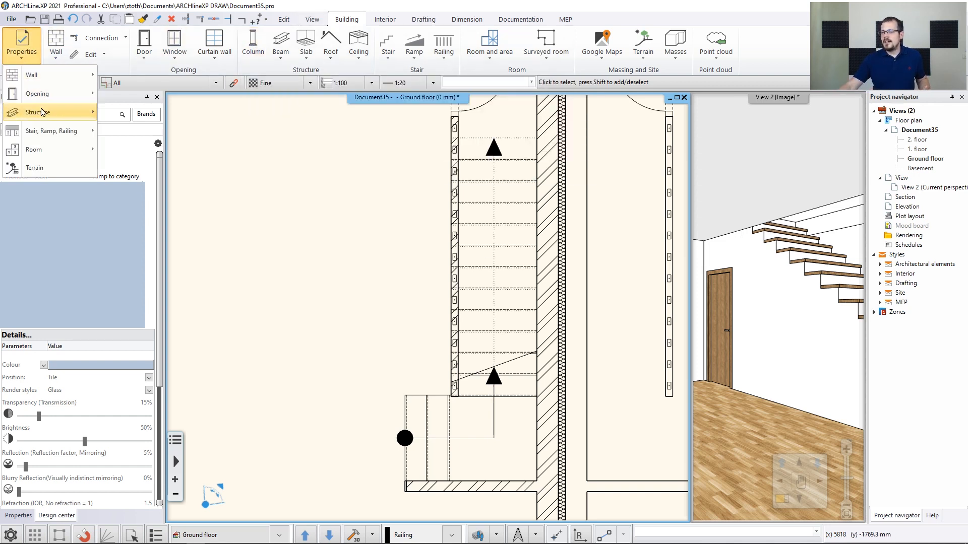
{"action": "mouse_move", "coordinate": [38, 112]}
{"action": "left_click", "coordinate": [128, 120]}
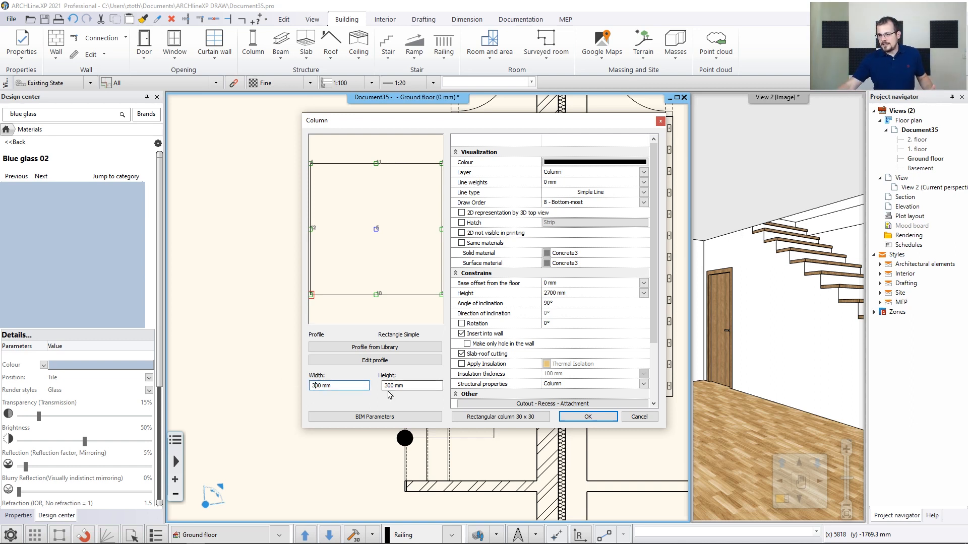
{"action": "left_click_drag", "start_coordinate": [320, 386], "coordinate": [281, 386]}
{"action": "type", "text": "5"}
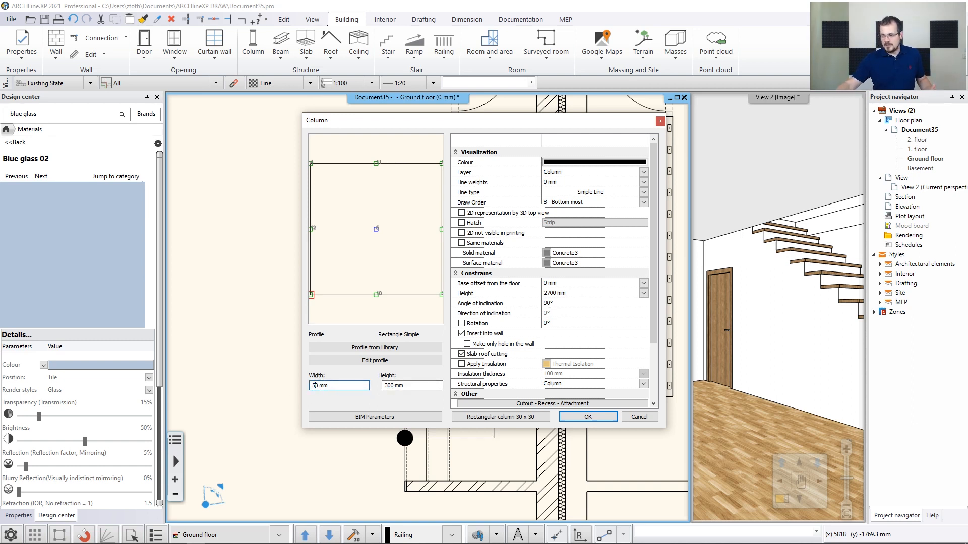
{"action": "left_click", "coordinate": [387, 385]}
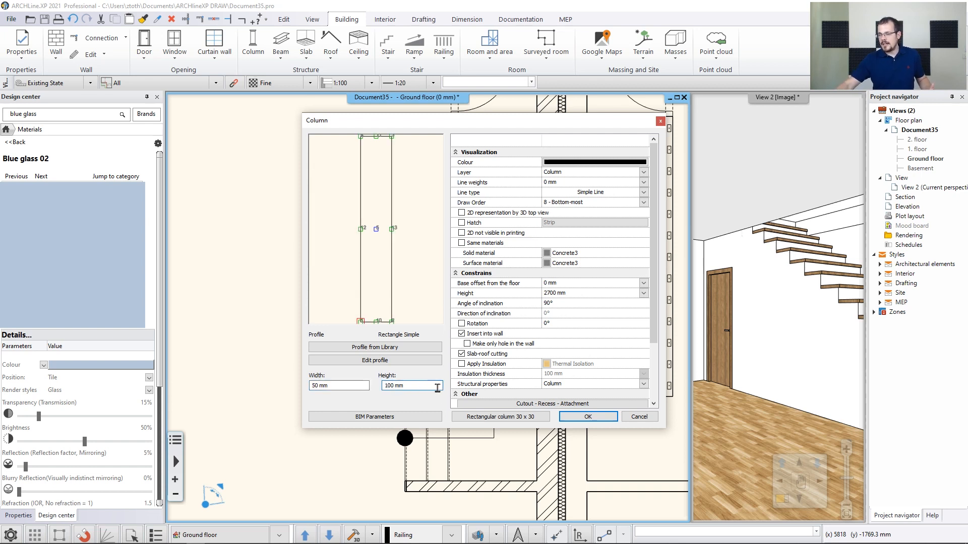
{"action": "left_click", "coordinate": [355, 386]}
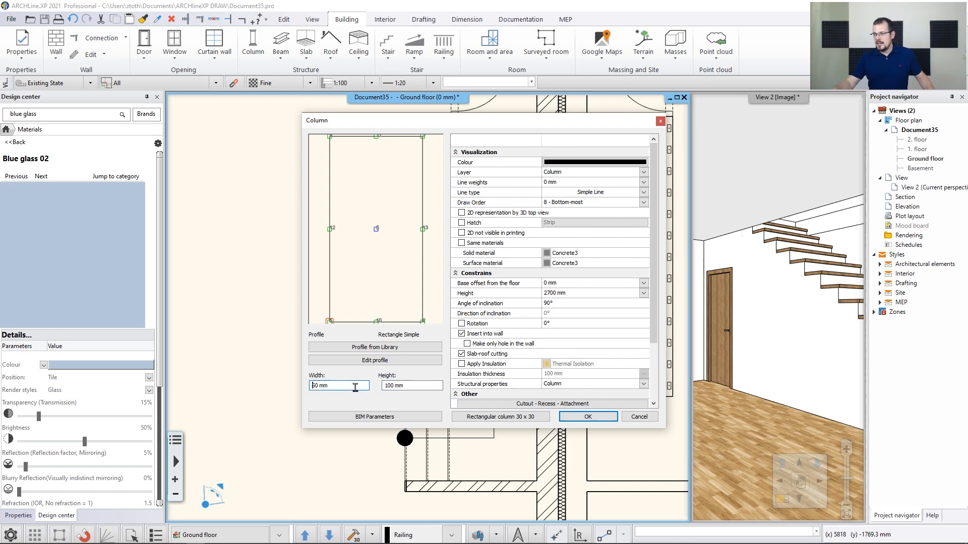
Set the column's solid and surface materials to Wood-paldao
{"action": "left_click", "coordinate": [547, 255]}
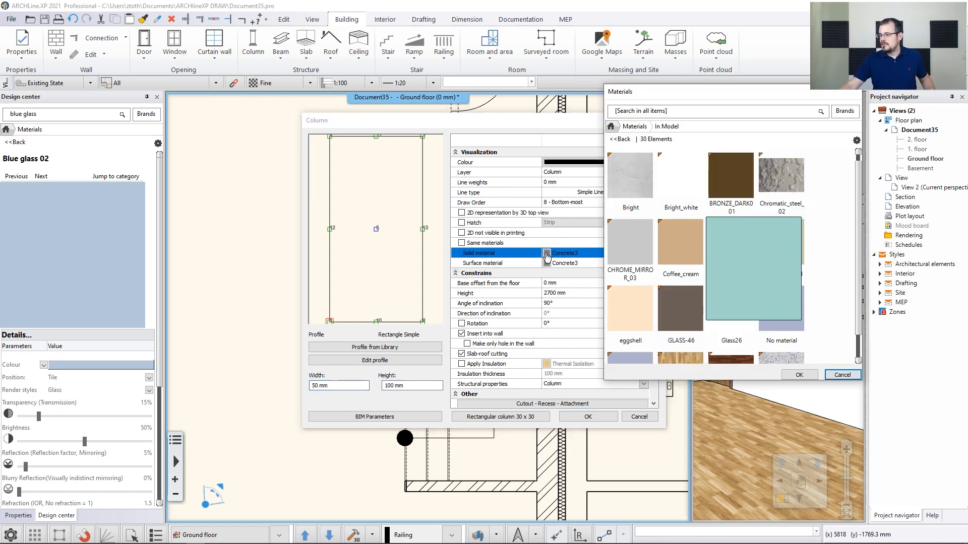
{"action": "scroll", "coordinate": [731, 252], "scroll_direction": "down", "scroll_amount": 3}
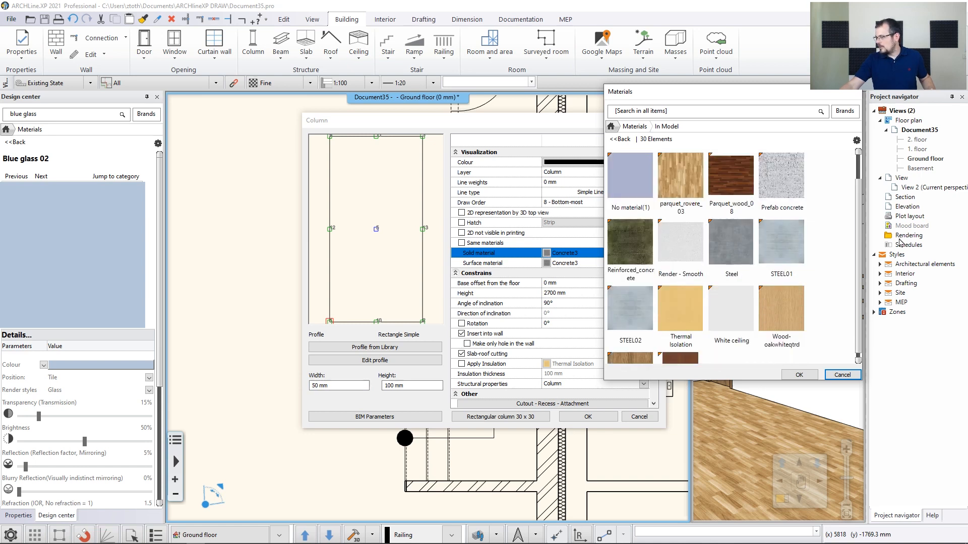
{"action": "scroll", "coordinate": [766, 297], "scroll_direction": "down", "scroll_amount": 1}
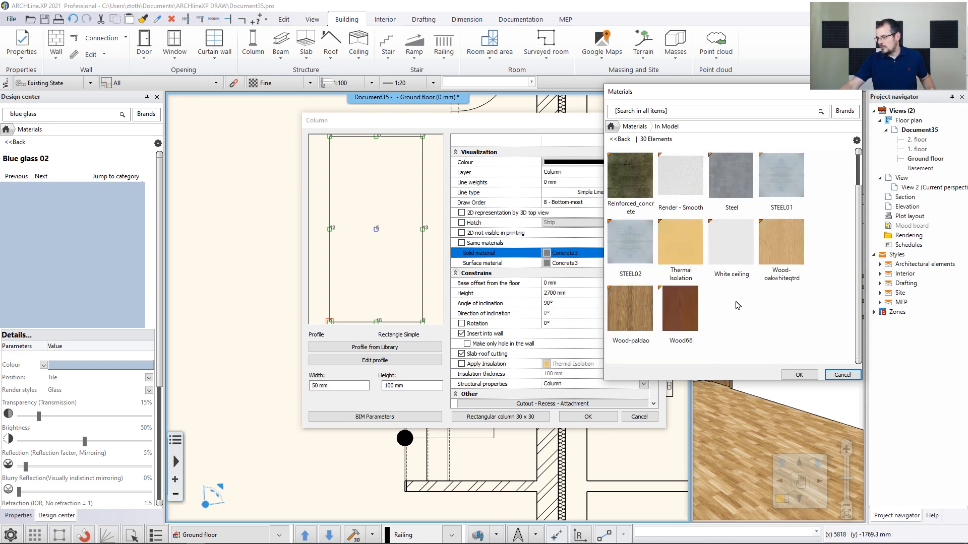
{"action": "left_click", "coordinate": [631, 313]}
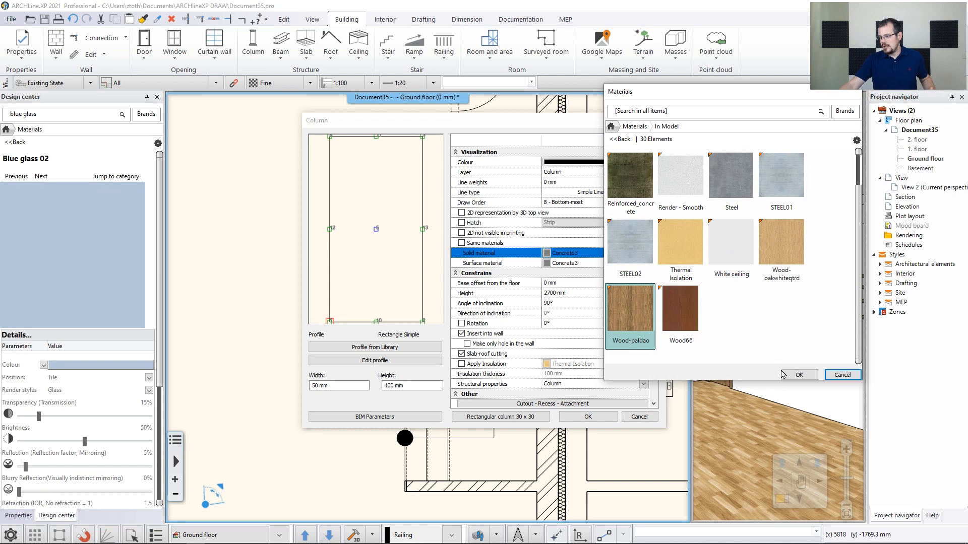
{"action": "left_click", "coordinate": [798, 374]}
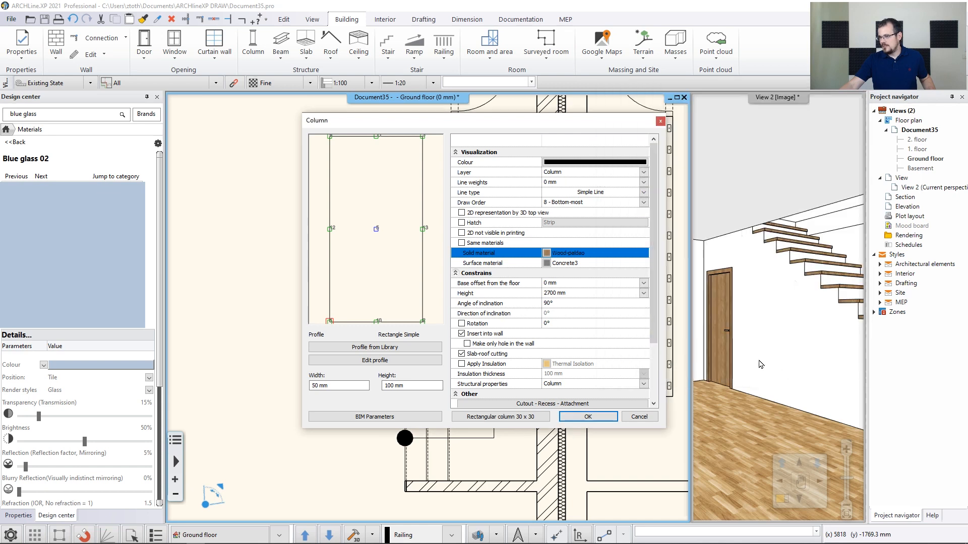
{"action": "left_click", "coordinate": [547, 264]}
{"action": "left_click", "coordinate": [635, 337]}
{"action": "left_click", "coordinate": [796, 375]}
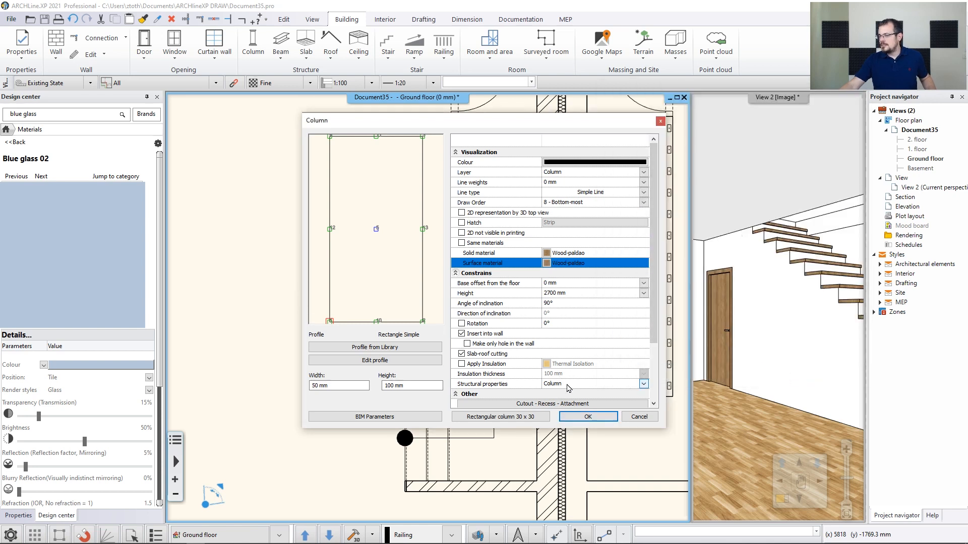
Turn off slab-roof cutting, set the column height to 5100 mm and its base offset to 675 mm, and confirm
{"action": "left_click", "coordinate": [462, 354]}
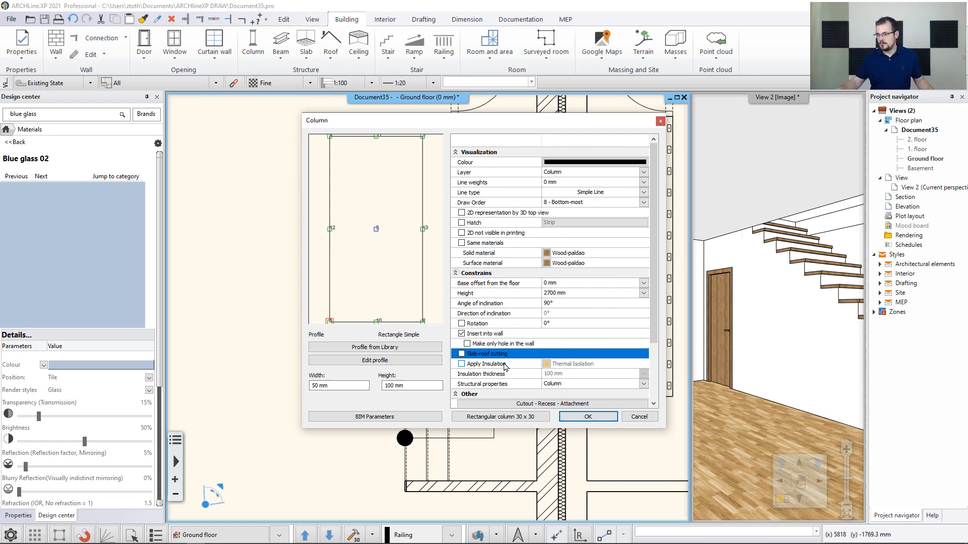
{"action": "left_click", "coordinate": [563, 294]}
{"action": "type", "text": "5100"}
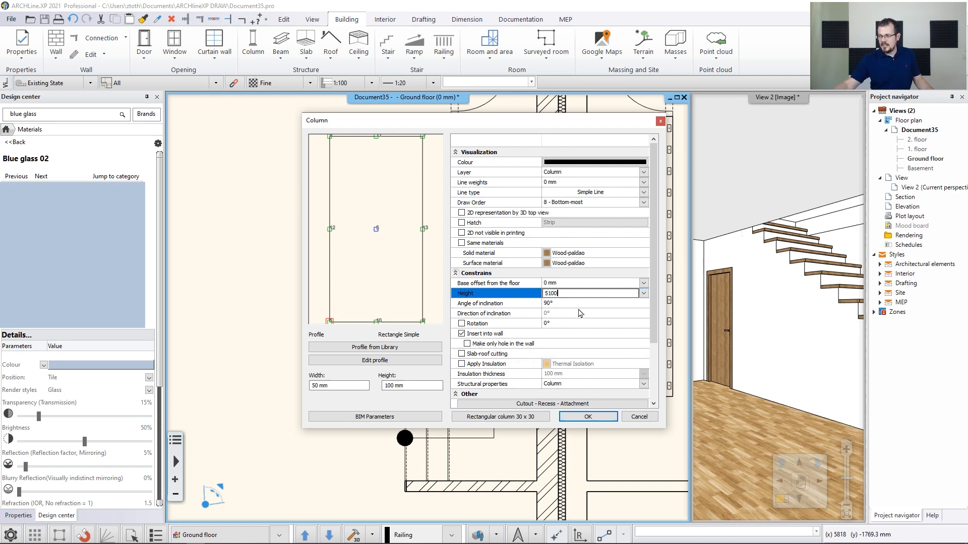
{"action": "left_click", "coordinate": [567, 284]}
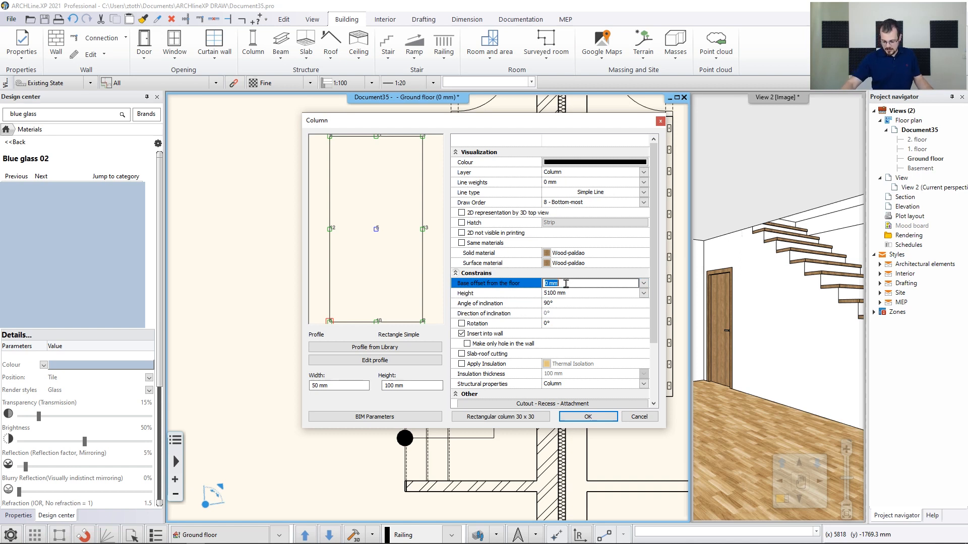
{"action": "type", "text": "675"}
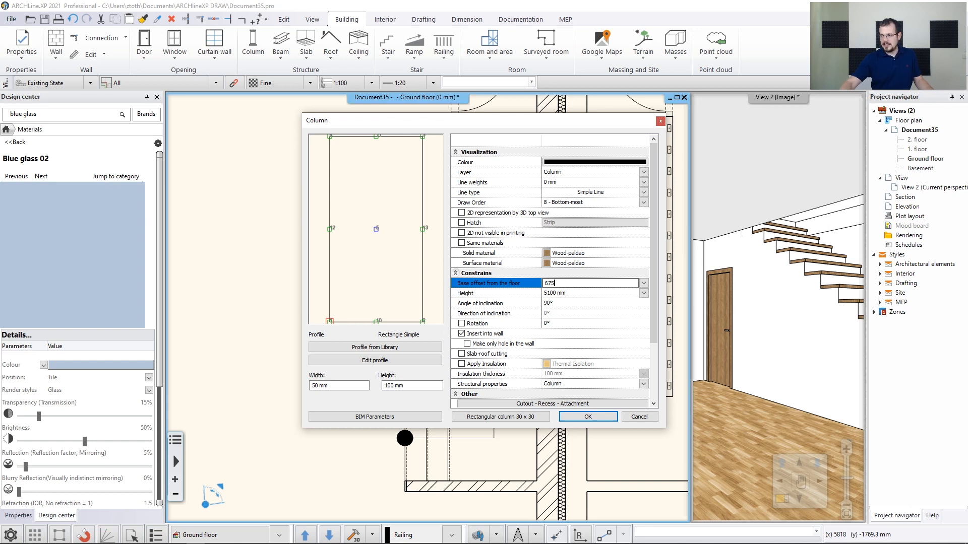
{"action": "left_click", "coordinate": [588, 418]}
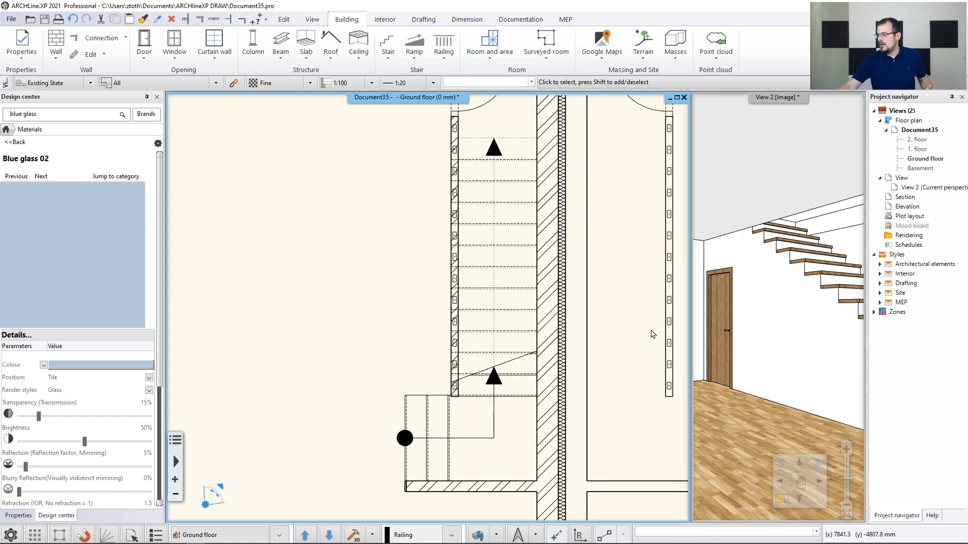
Place one wooden column at the lower end of the stair against the stair wall on the ground floor plan
{"action": "left_click", "coordinate": [742, 196]}
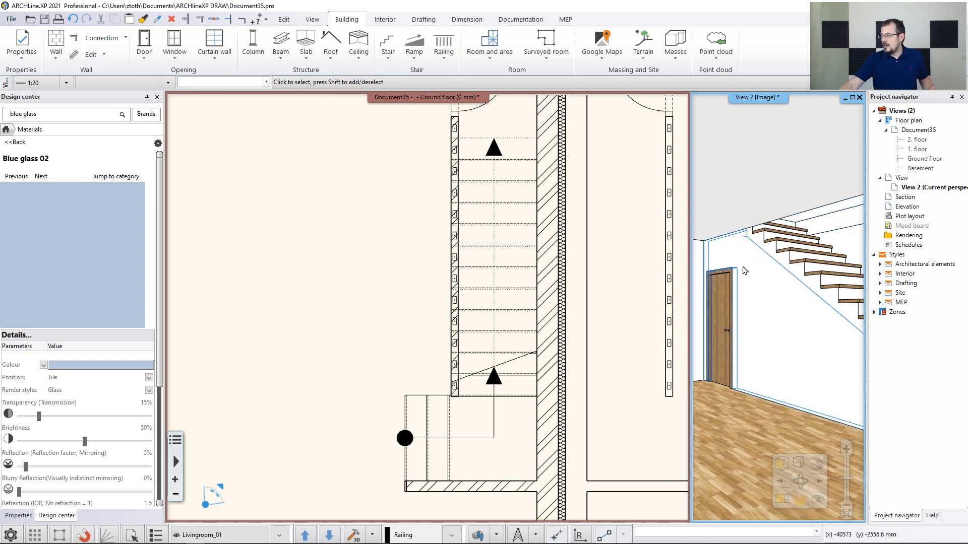
{"action": "mouse_move", "coordinate": [740, 274]}
{"action": "middle_mouse_down"}
{"action": "mouse_move", "coordinate": [792, 289]}
{"action": "mouse_move", "coordinate": [756, 282]}
{"action": "middle_mouse_up"}
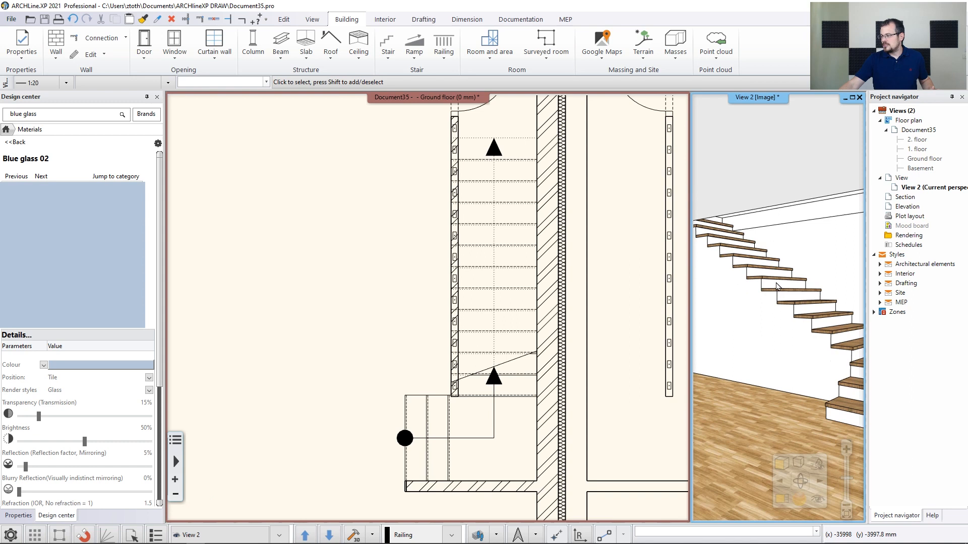
{"action": "left_click", "coordinate": [389, 244]}
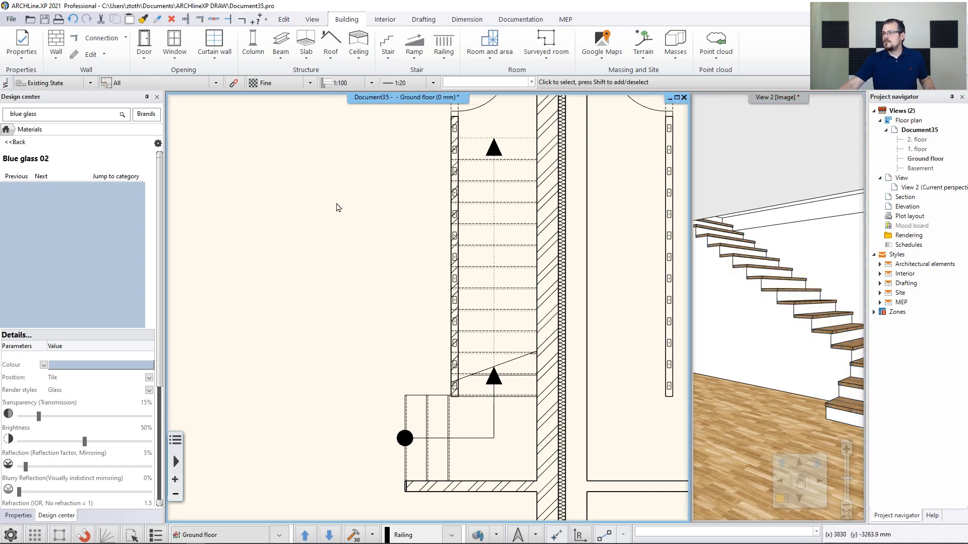
{"action": "left_click", "coordinate": [254, 45]}
{"action": "scroll", "coordinate": [429, 368], "scroll_direction": "up", "scroll_amount": 5}
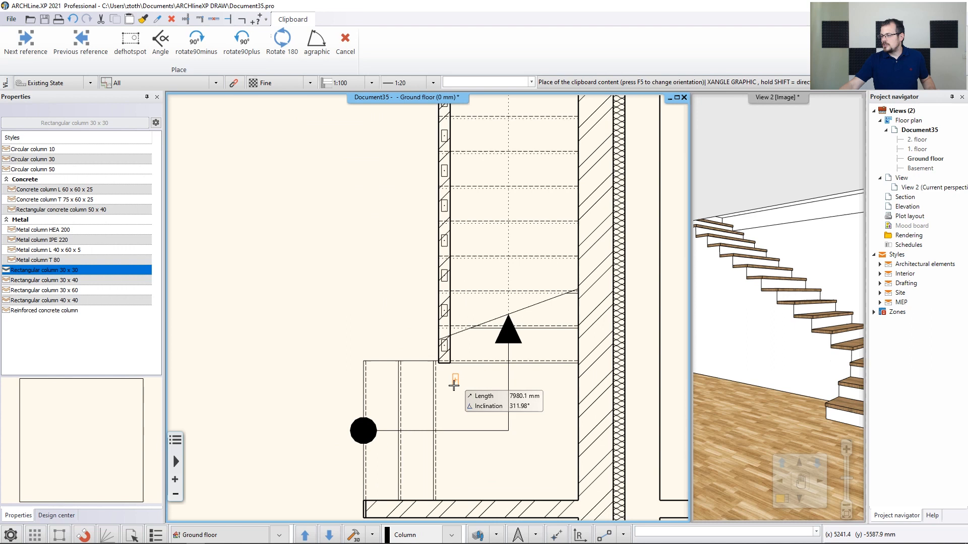
{"action": "left_click", "coordinate": [434, 337]}
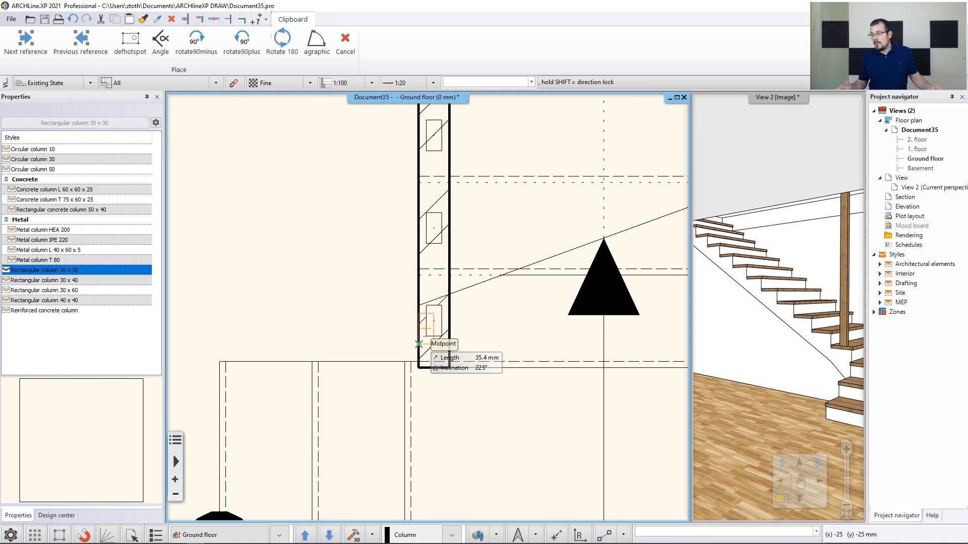
{"action": "key", "text": "Escape"}
Multiply the column into 12 copies spread along the stair wall up to its upper end
{"action": "scroll", "coordinate": [418, 345], "scroll_direction": "down", "scroll_amount": 4}
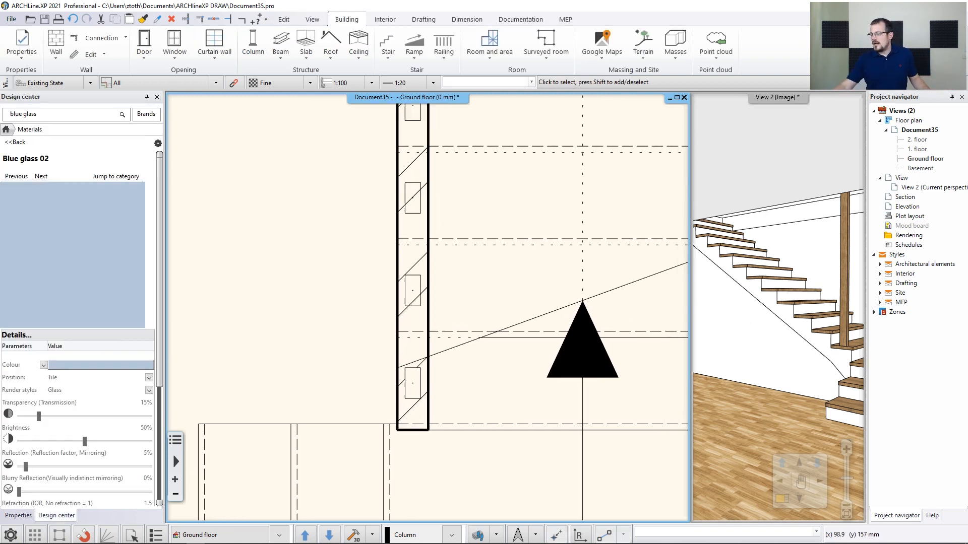
{"action": "scroll", "coordinate": [442, 305], "scroll_direction": "down", "scroll_amount": 2}
{"action": "left_click", "coordinate": [425, 358]}
{"action": "scroll", "coordinate": [426, 363], "scroll_direction": "up", "scroll_amount": 4}
{"action": "left_click", "coordinate": [423, 374]}
{"action": "left_click", "coordinate": [409, 323]}
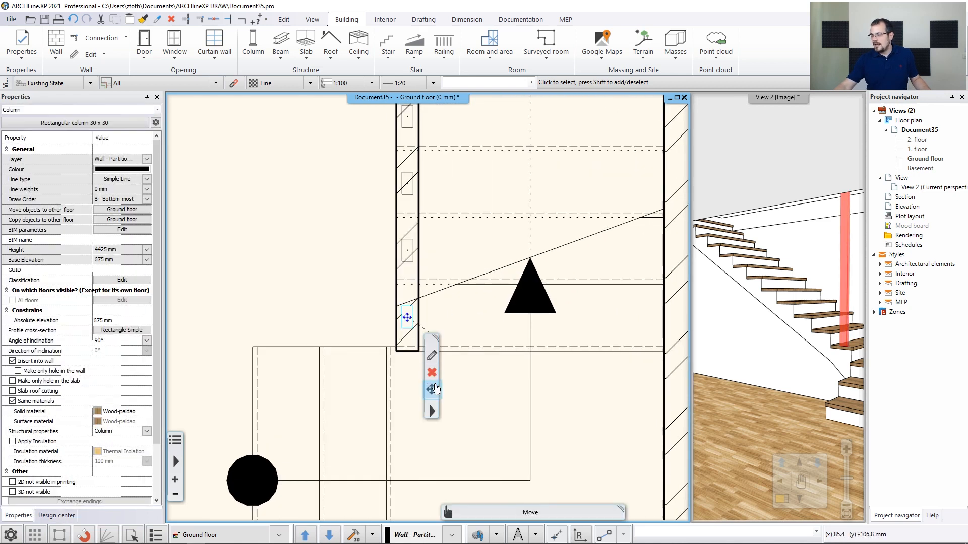
{"action": "left_click", "coordinate": [432, 390]}
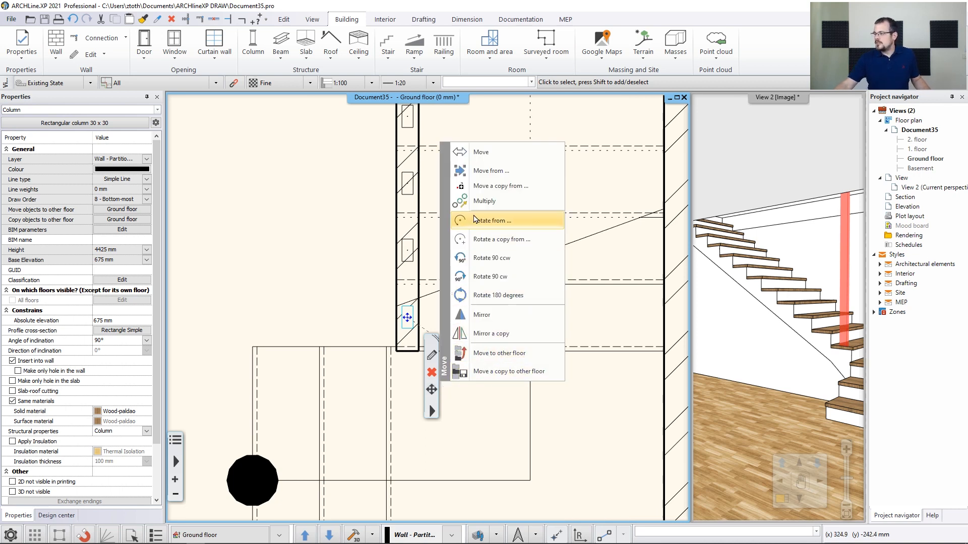
{"action": "left_click", "coordinate": [474, 202]}
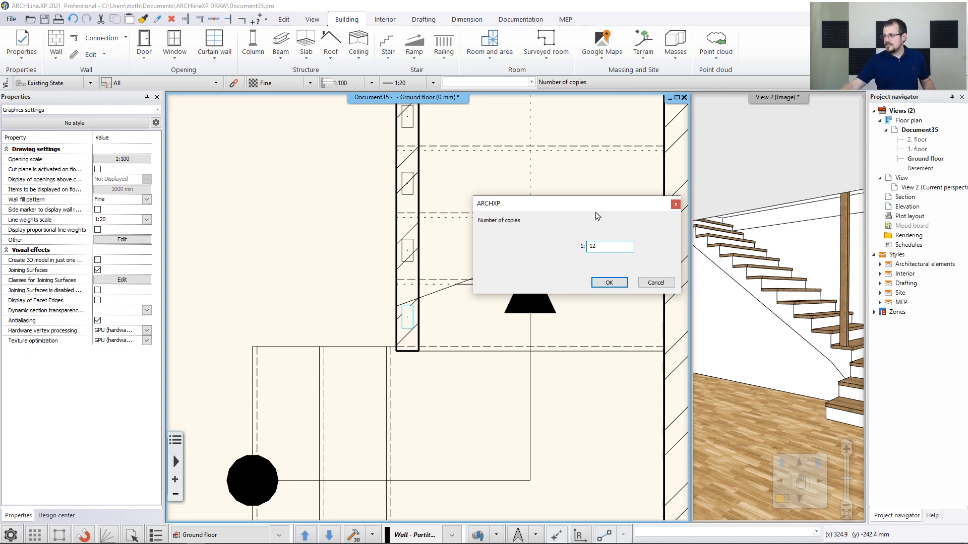
{"action": "left_click", "coordinate": [609, 283]}
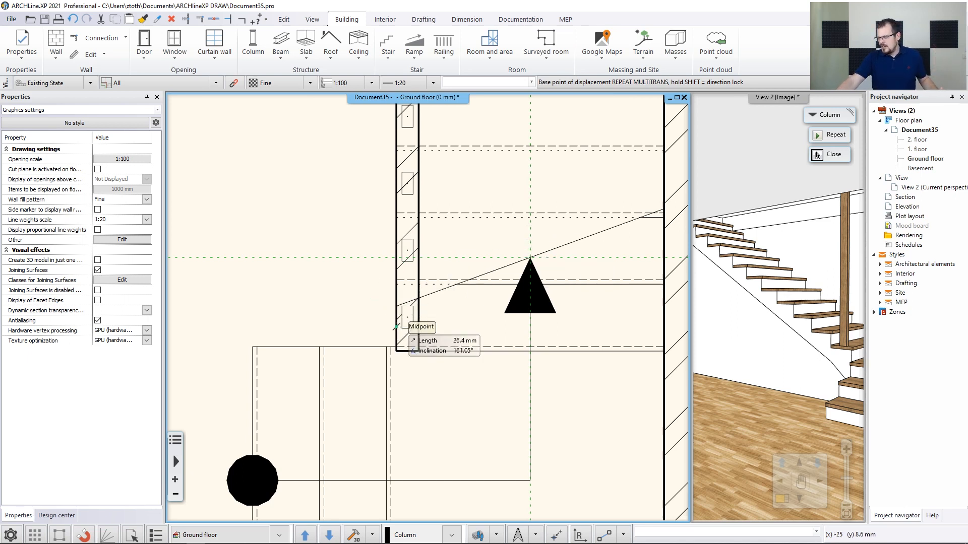
{"action": "scroll", "coordinate": [392, 328], "scroll_direction": "up", "scroll_amount": 1}
{"action": "scroll", "coordinate": [393, 348], "scroll_direction": "up", "scroll_amount": 1}
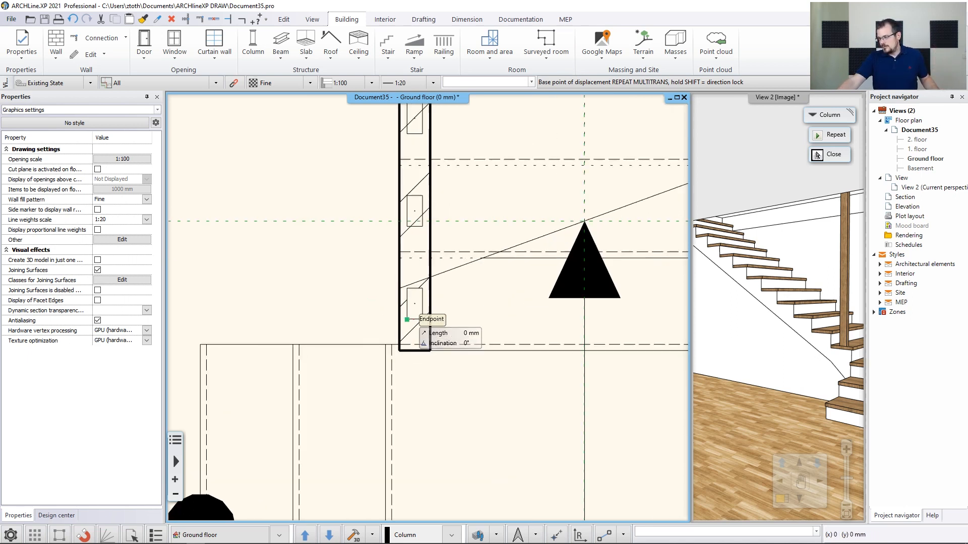
{"action": "left_click", "coordinate": [407, 319]}
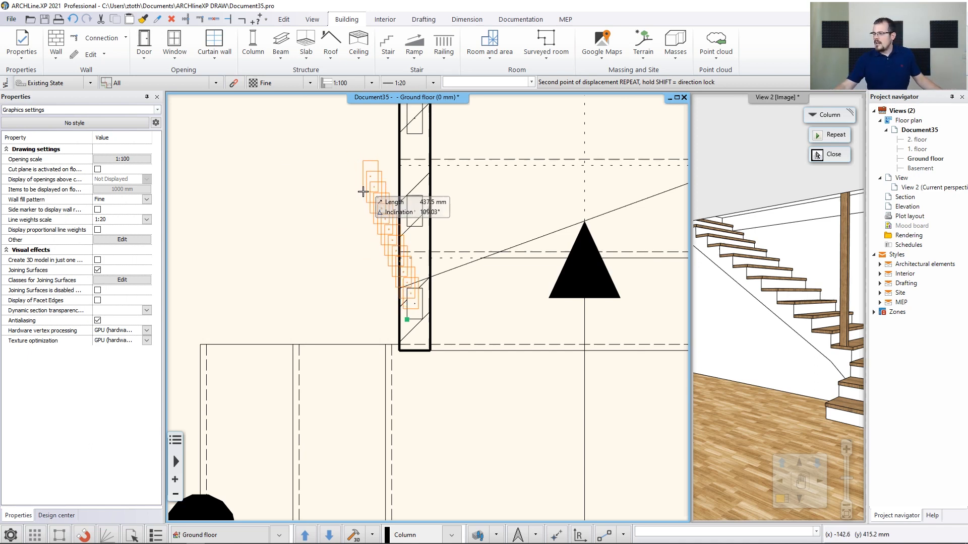
{"action": "scroll", "coordinate": [363, 191], "scroll_direction": "down", "scroll_amount": 2}
{"action": "middle_click_drag", "start_coordinate": [423, 161], "coordinate": [430, 300]}
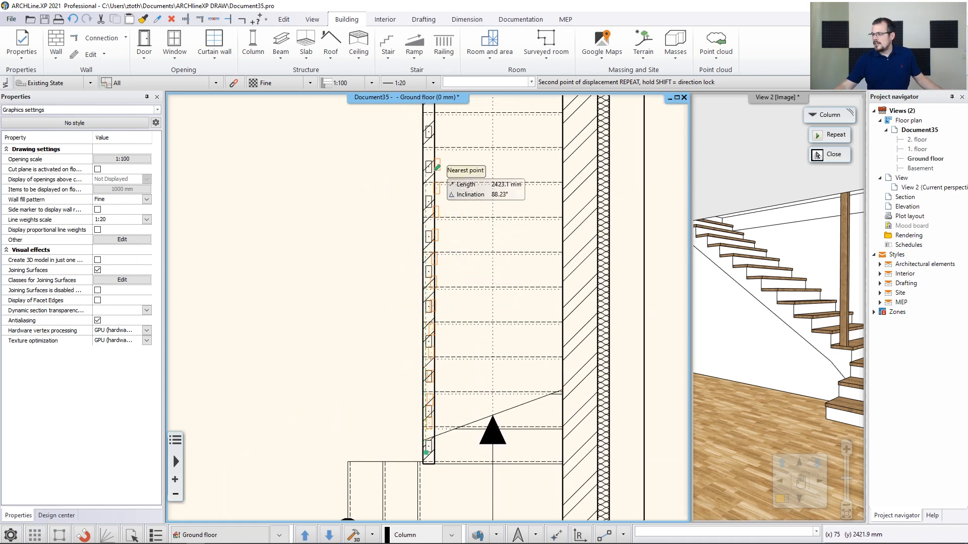
{"action": "middle_click_drag", "start_coordinate": [443, 151], "coordinate": [447, 298]}
{"action": "scroll", "coordinate": [436, 202], "scroll_direction": "up", "scroll_amount": 3}
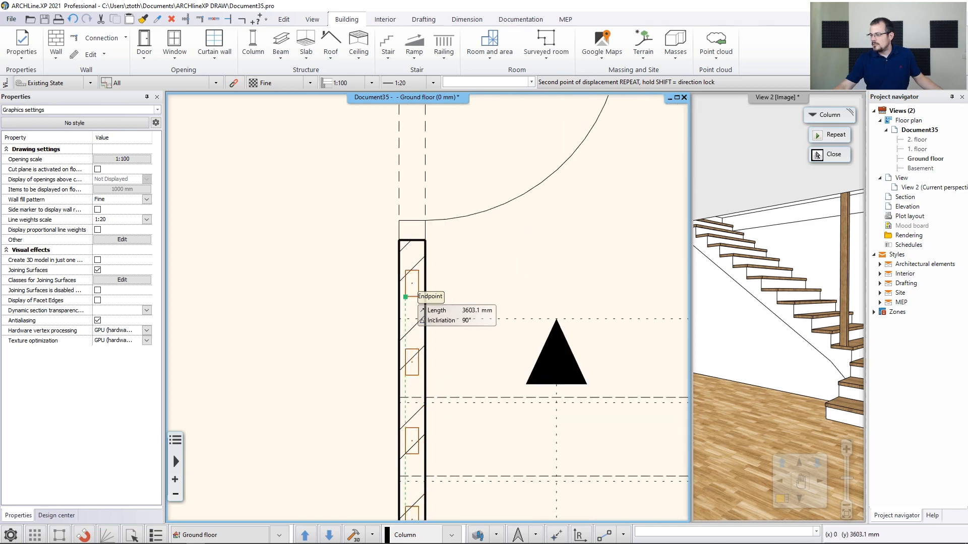
{"action": "left_click", "coordinate": [817, 154]}
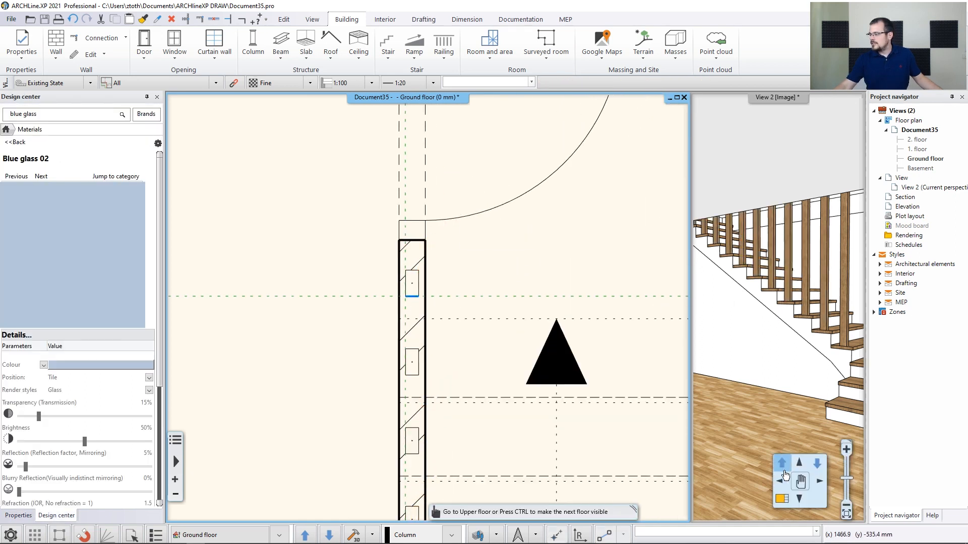
Enlarge the 3D view and inspect the new stair columns from the Livingroom_01 view
{"action": "left_click", "coordinate": [772, 171]}
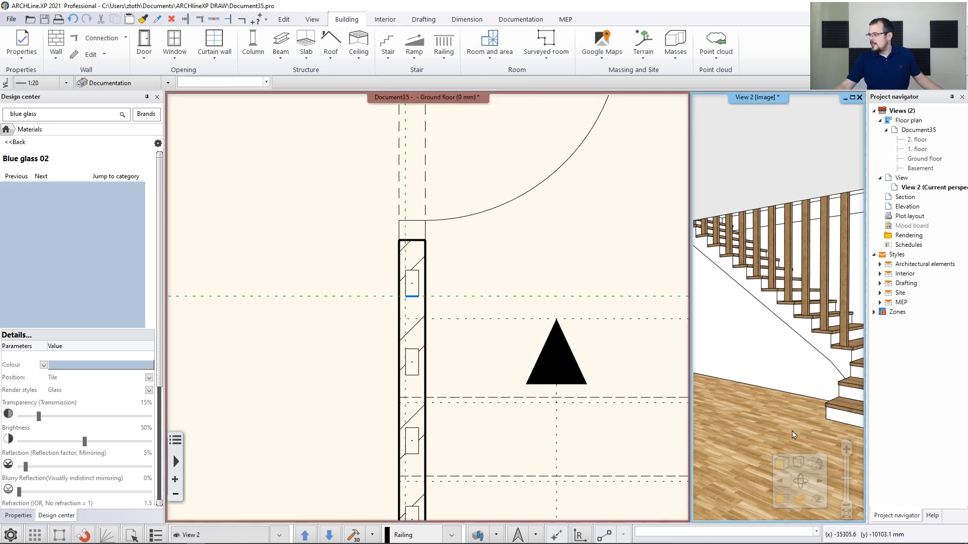
{"action": "left_click", "coordinate": [780, 502]}
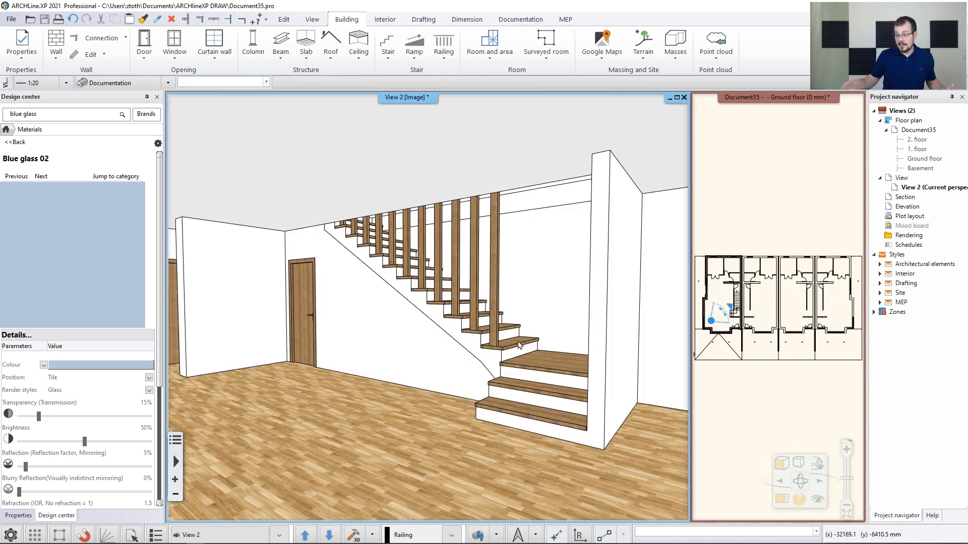
{"action": "middle_click_drag", "start_coordinate": [517, 343], "coordinate": [511, 352]}
{"action": "key", "text": "Page_Down"}
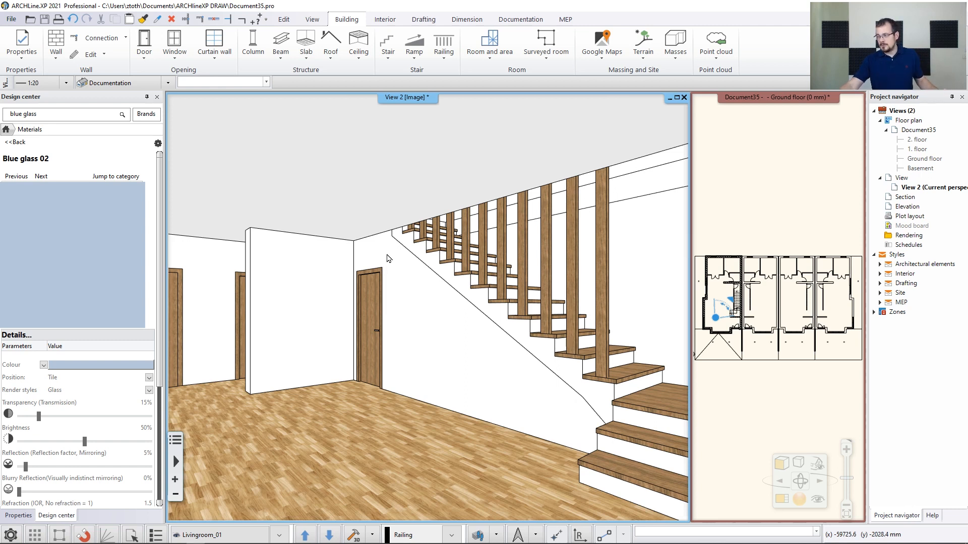
Pick up the dark slab's Concrete3 material and apply it to the terrace paving, replacing the material on that object only
{"action": "scroll", "coordinate": [387, 256], "scroll_direction": "down", "scroll_amount": 9}
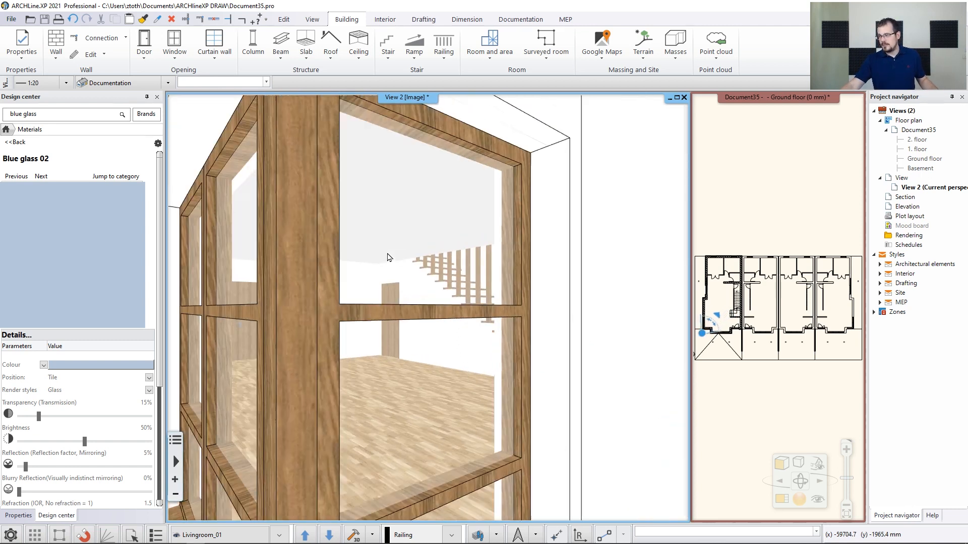
{"action": "scroll", "coordinate": [388, 256], "scroll_direction": "down", "scroll_amount": 2}
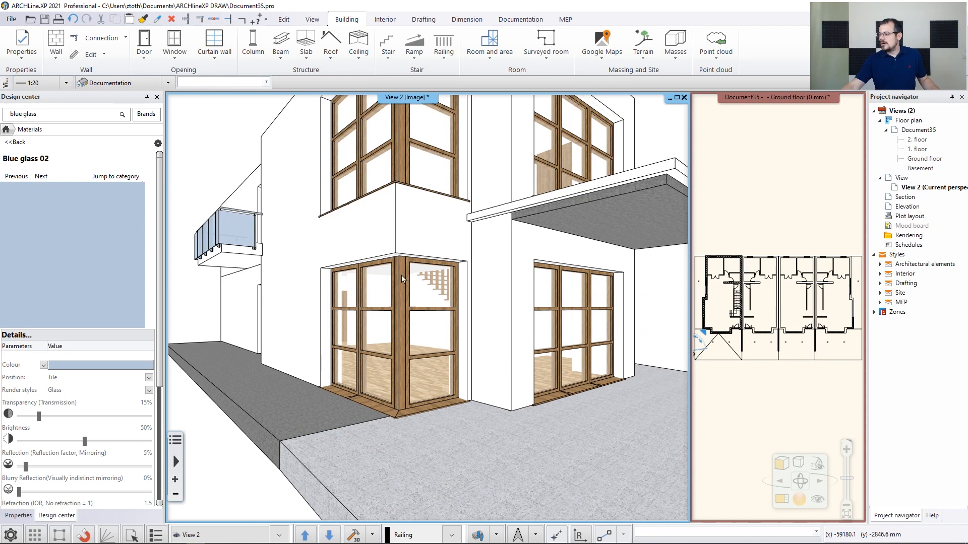
{"action": "scroll", "coordinate": [455, 409], "scroll_direction": "up", "scroll_amount": 3}
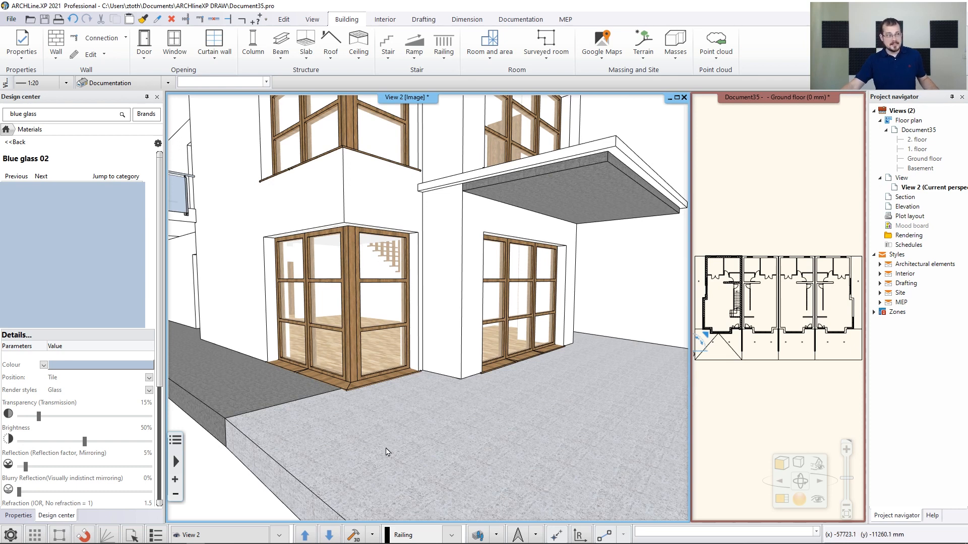
{"action": "left_click", "coordinate": [225, 390]}
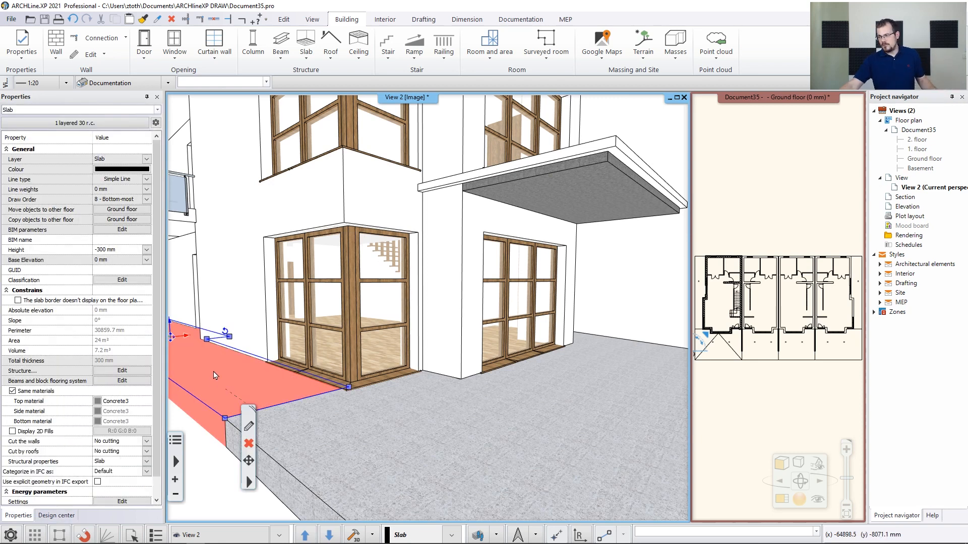
{"action": "right_click", "coordinate": [214, 371]}
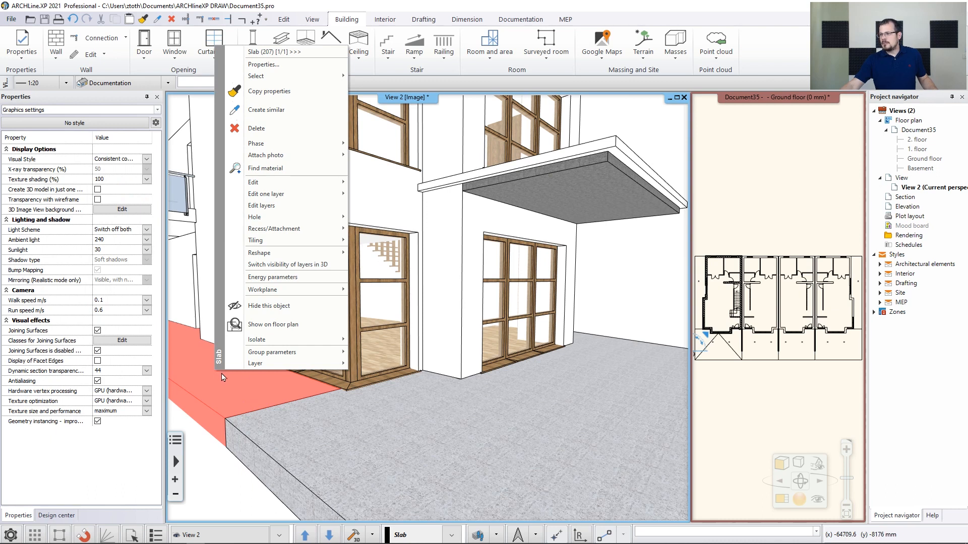
{"action": "left_click", "coordinate": [266, 168]}
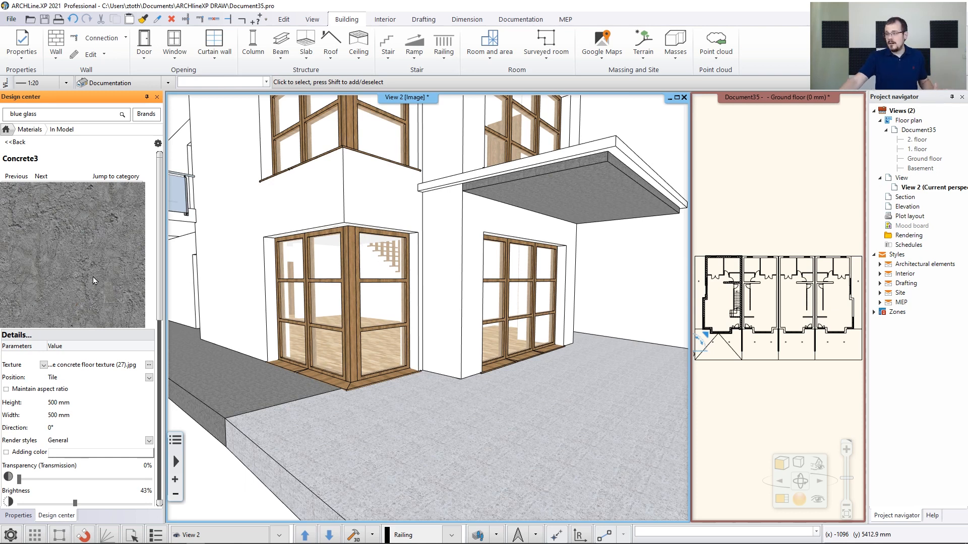
{"action": "left_click_drag", "start_coordinate": [56, 248], "coordinate": [497, 432]}
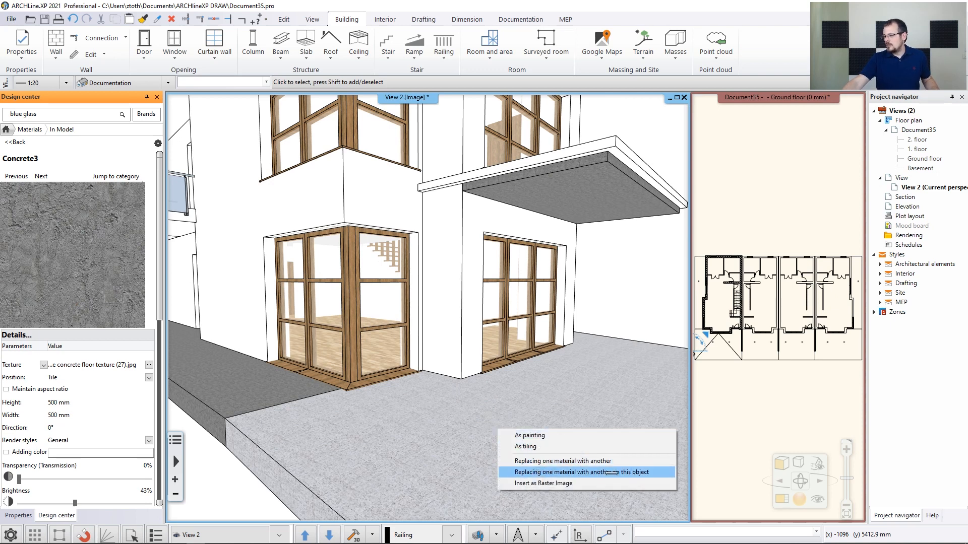
{"action": "left_click", "coordinate": [613, 472]}
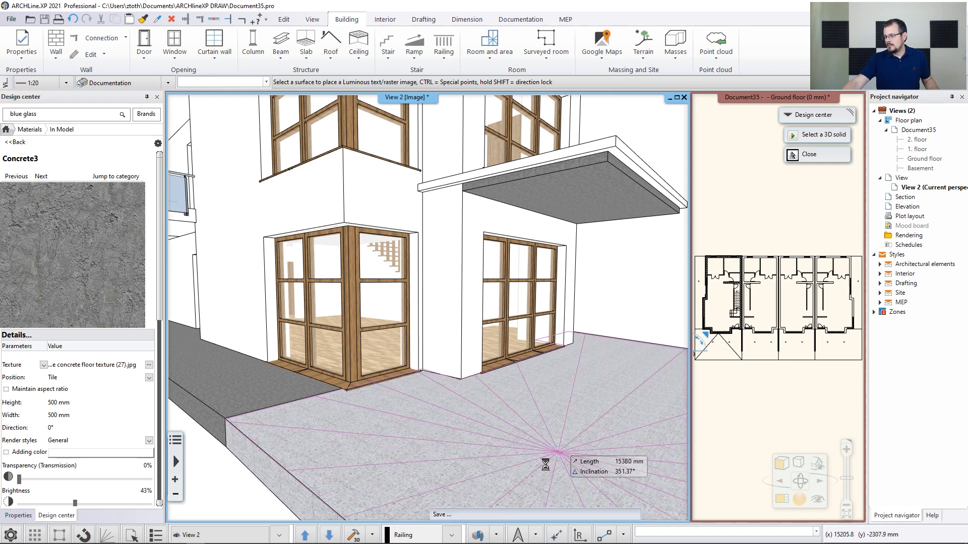